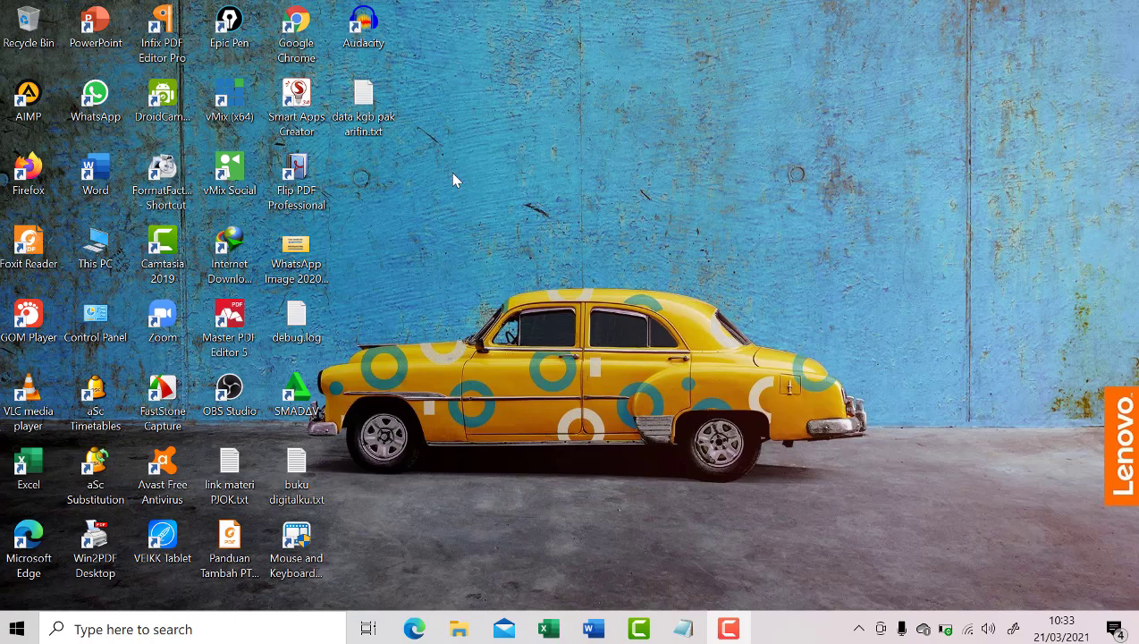
Launch Chrome, dismiss the McAfee banner, and glance at the Notepad lesson outline.
{"action": "double_click", "coordinate": [301, 27]}
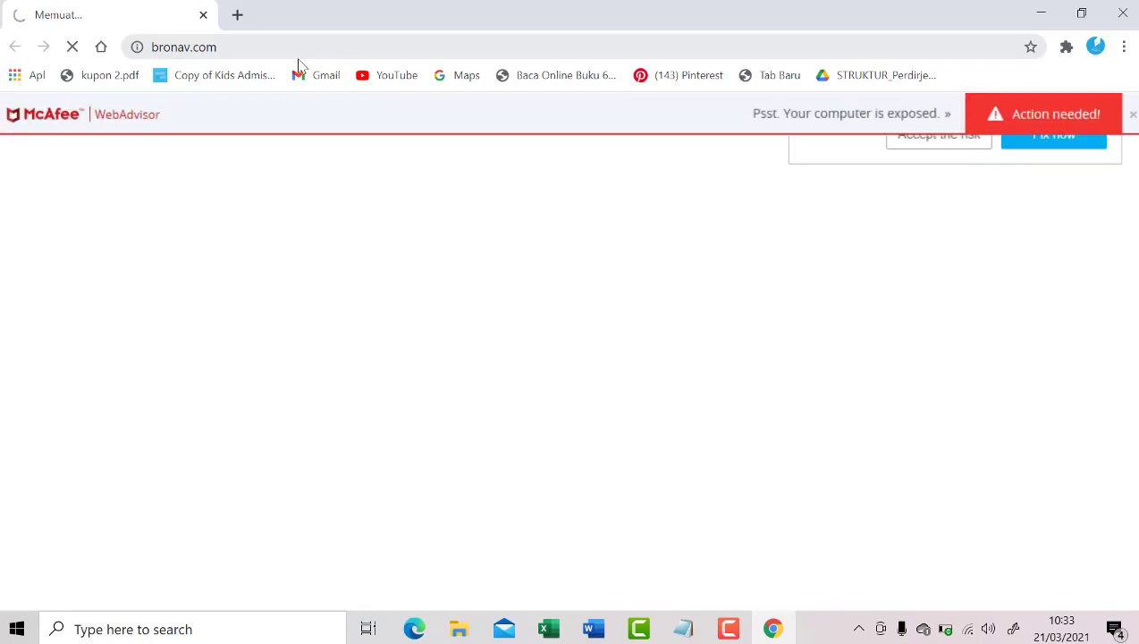
{"action": "left_click", "coordinate": [1134, 116]}
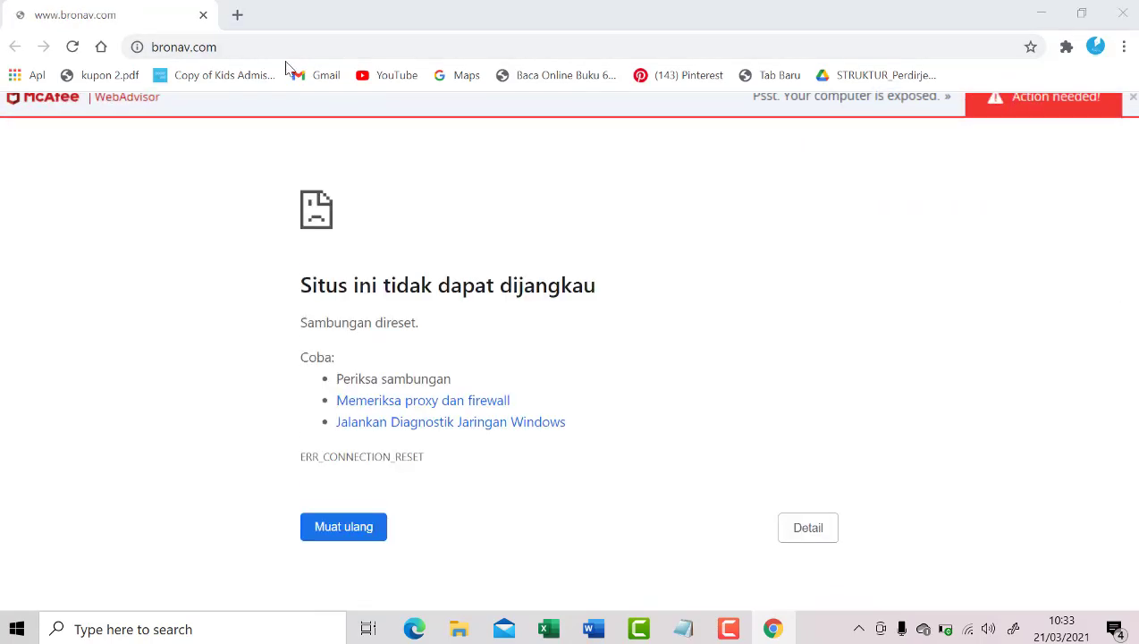
{"action": "left_click", "coordinate": [697, 633]}
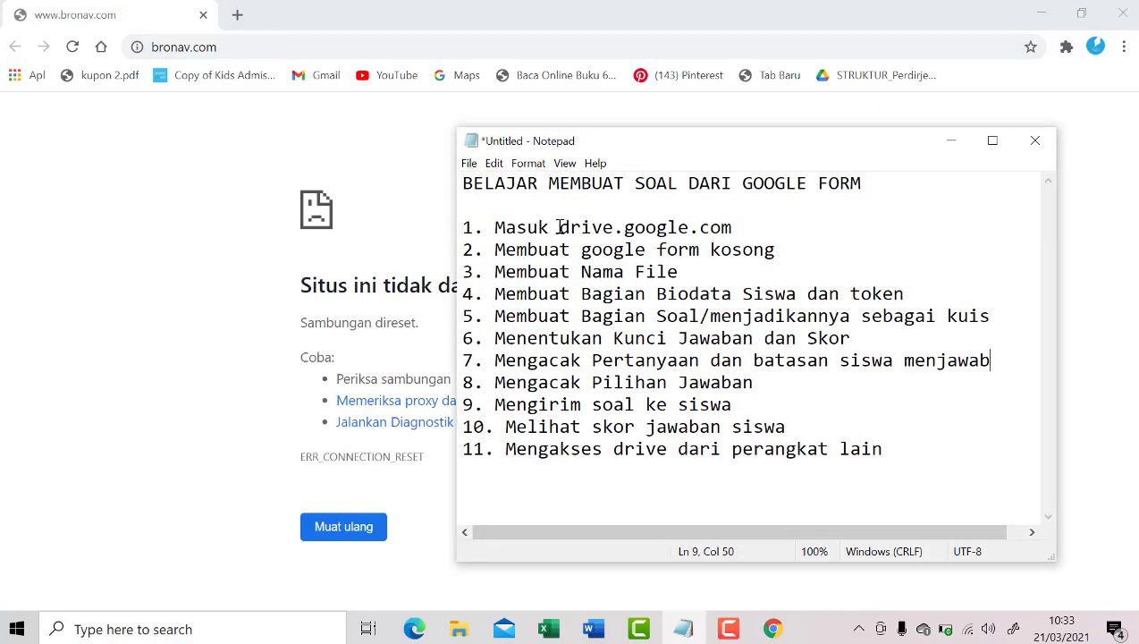
{"action": "left_click", "coordinate": [216, 47]}
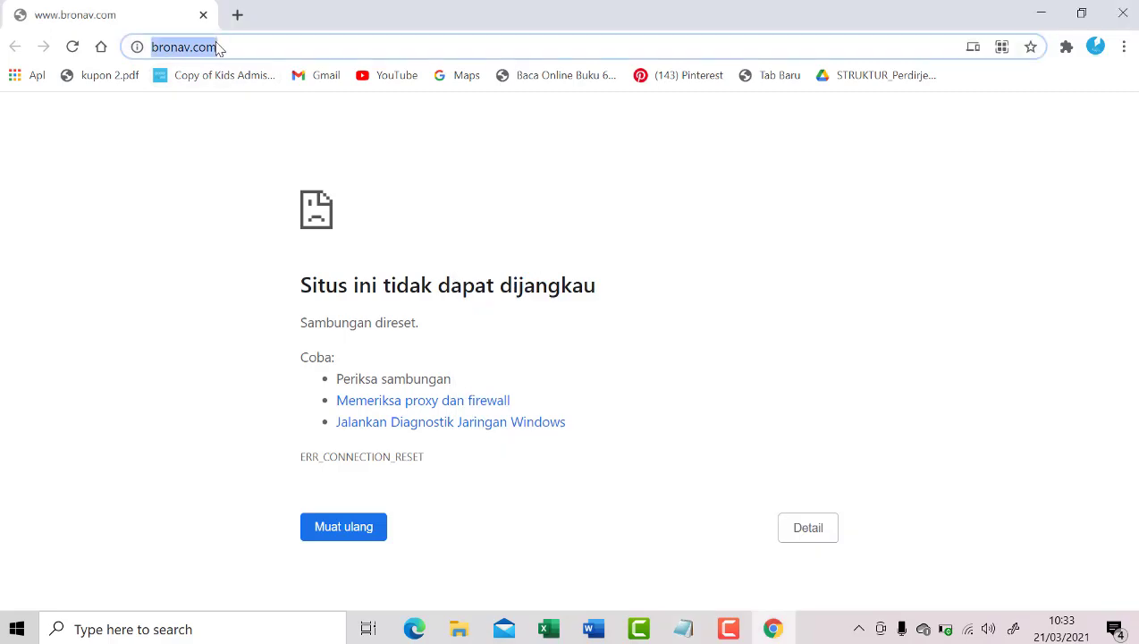
Open Google Drive by accepting the drive.google.com address suggestion.
{"action": "type", "text": "d"}
{"action": "key", "text": "Right"}
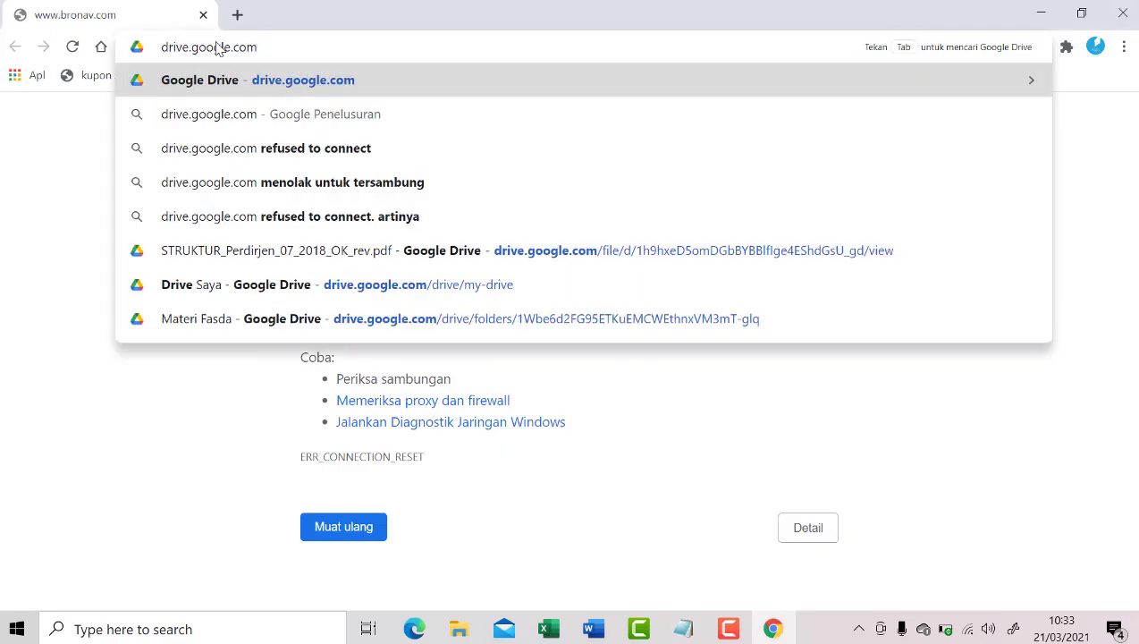
{"action": "key", "text": "Return"}
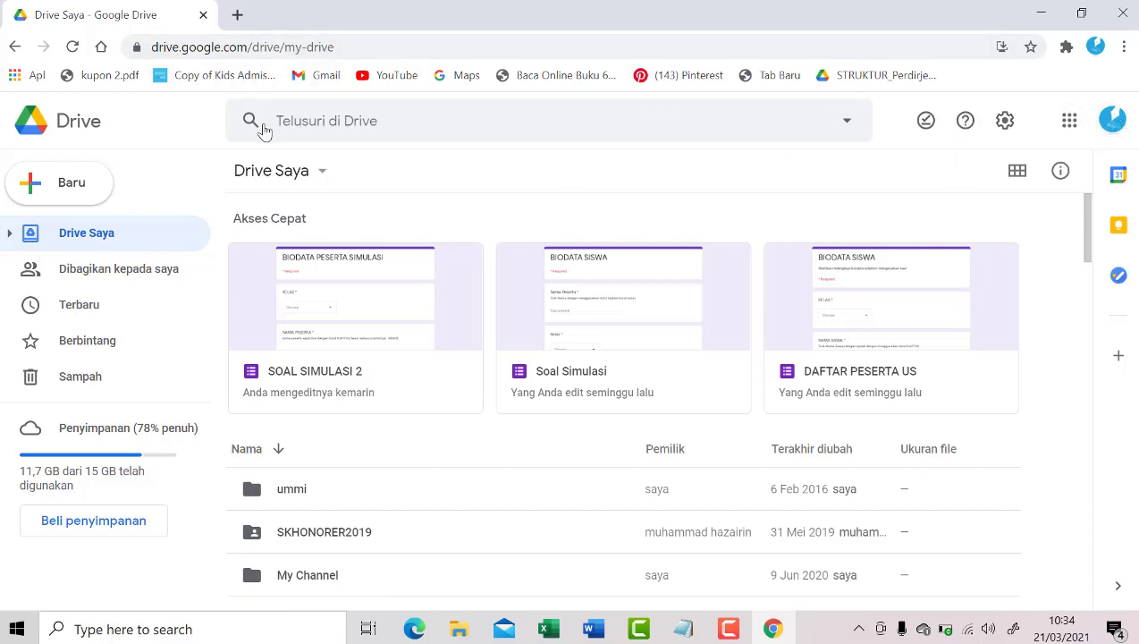
Following the outline, create a blank Google Form from Drive's Baru > Google Formulir menu.
{"action": "left_click", "coordinate": [685, 628]}
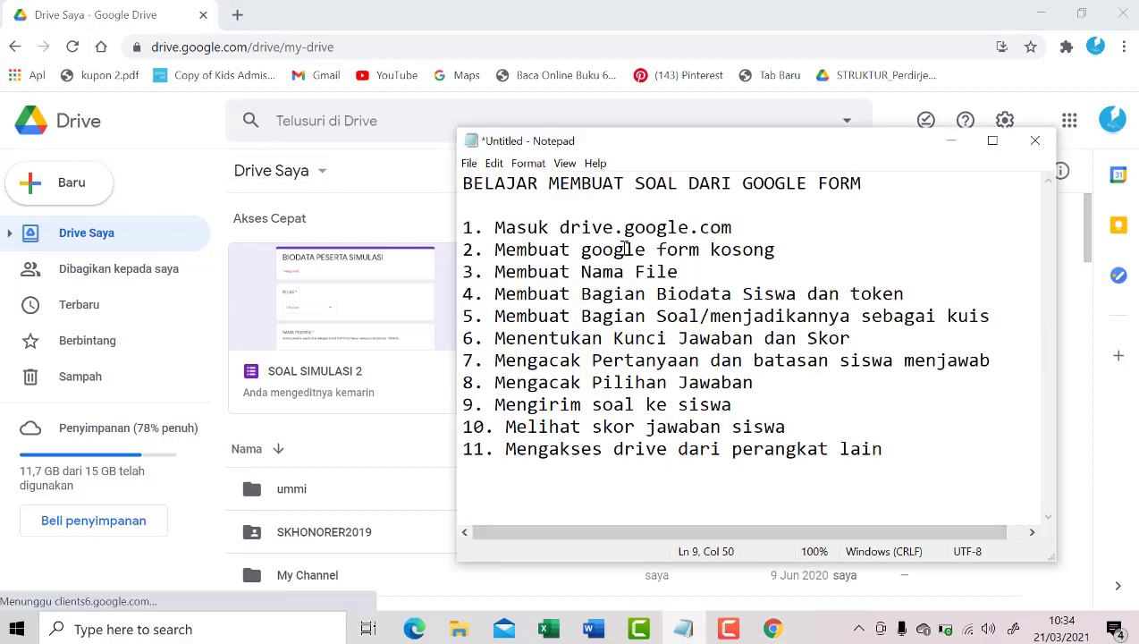
{"action": "left_click_drag", "start_coordinate": [494, 249], "coordinate": [782, 250]}
{"action": "left_click", "coordinate": [186, 181]}
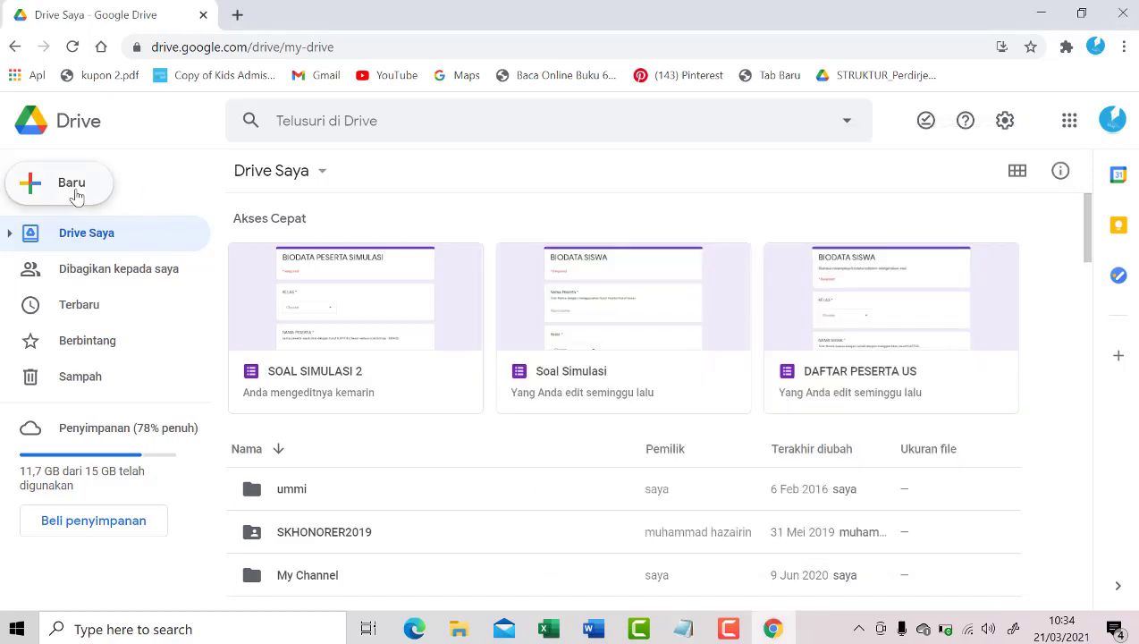
{"action": "left_click", "coordinate": [76, 189]}
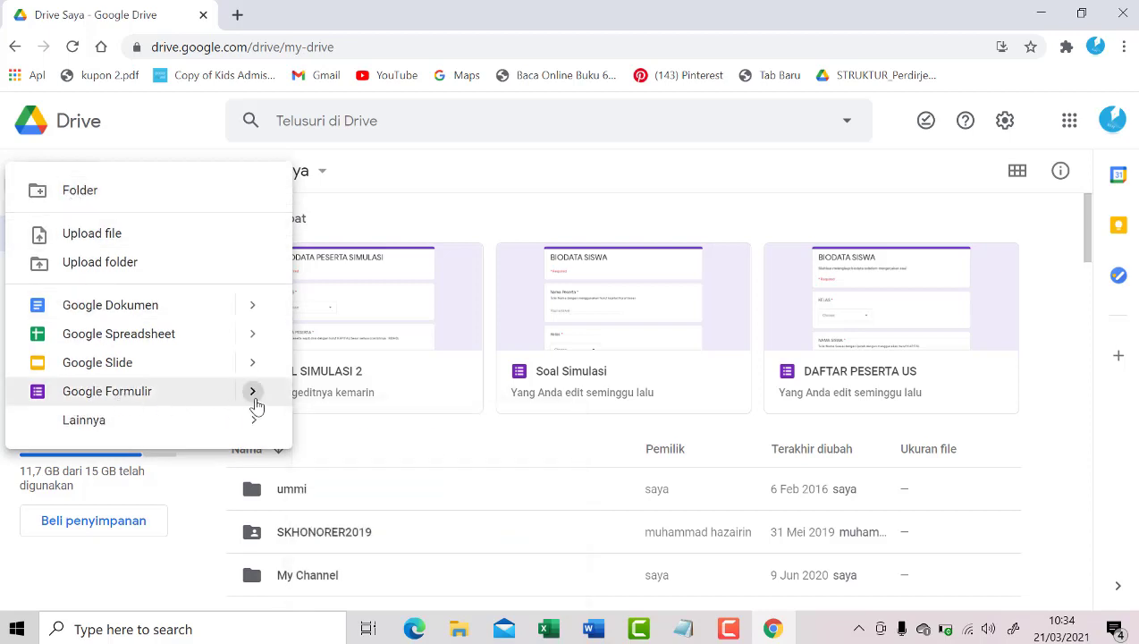
{"action": "mouse_move", "coordinate": [254, 402]}
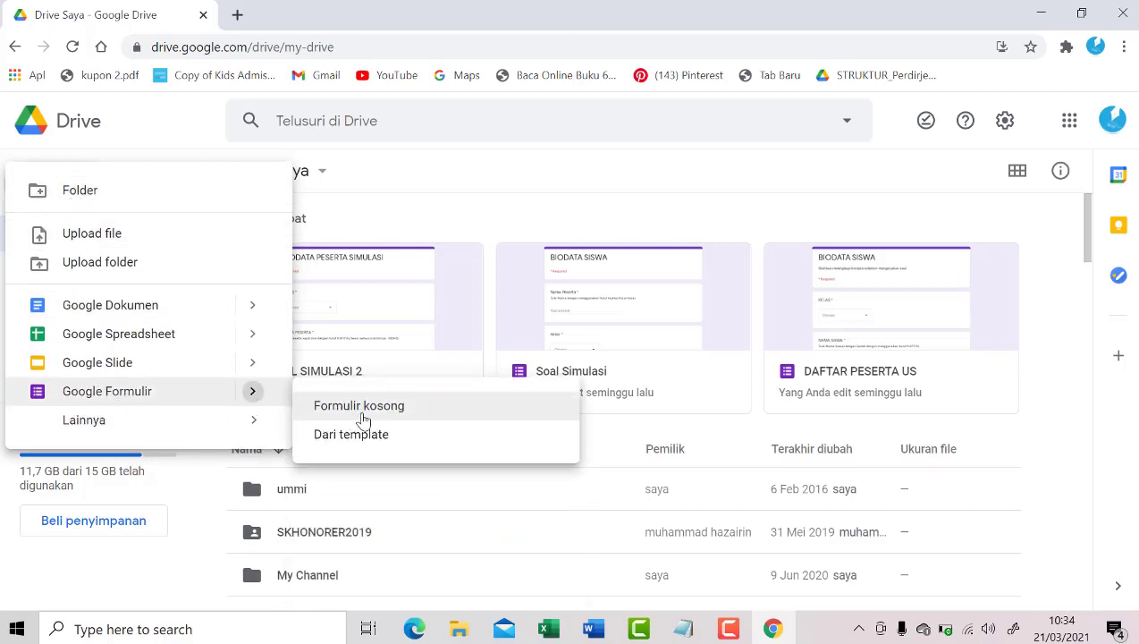
{"action": "left_click", "coordinate": [146, 398]}
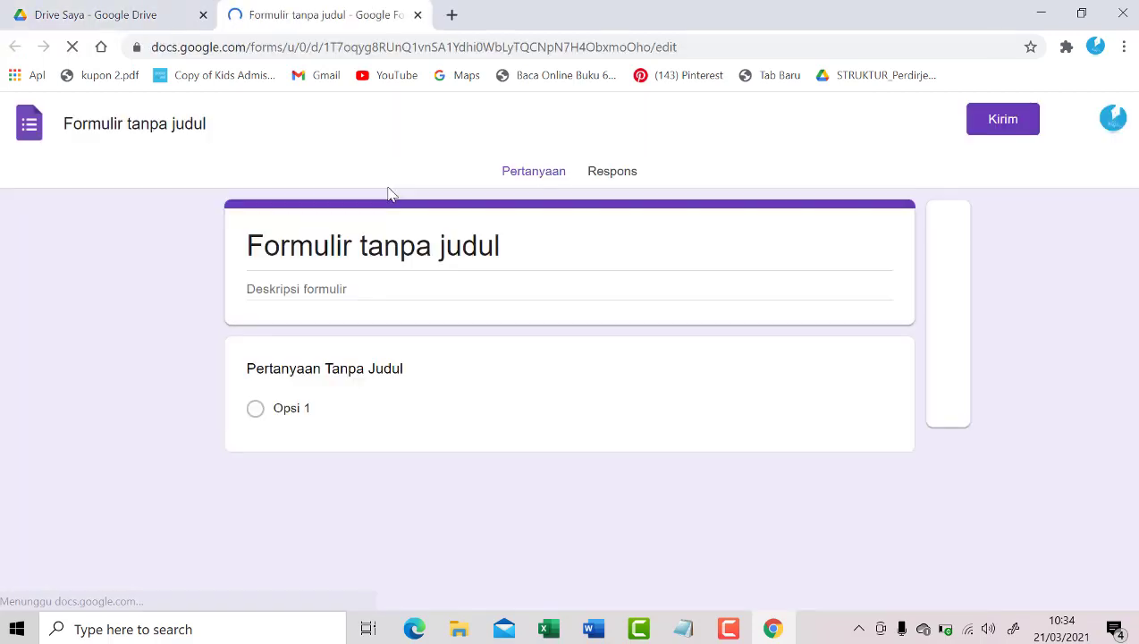
Check the outline's file-naming step and select the form title, reloading Drive in between.
{"action": "left_click", "coordinate": [683, 629]}
{"action": "left_click", "coordinate": [570, 271]}
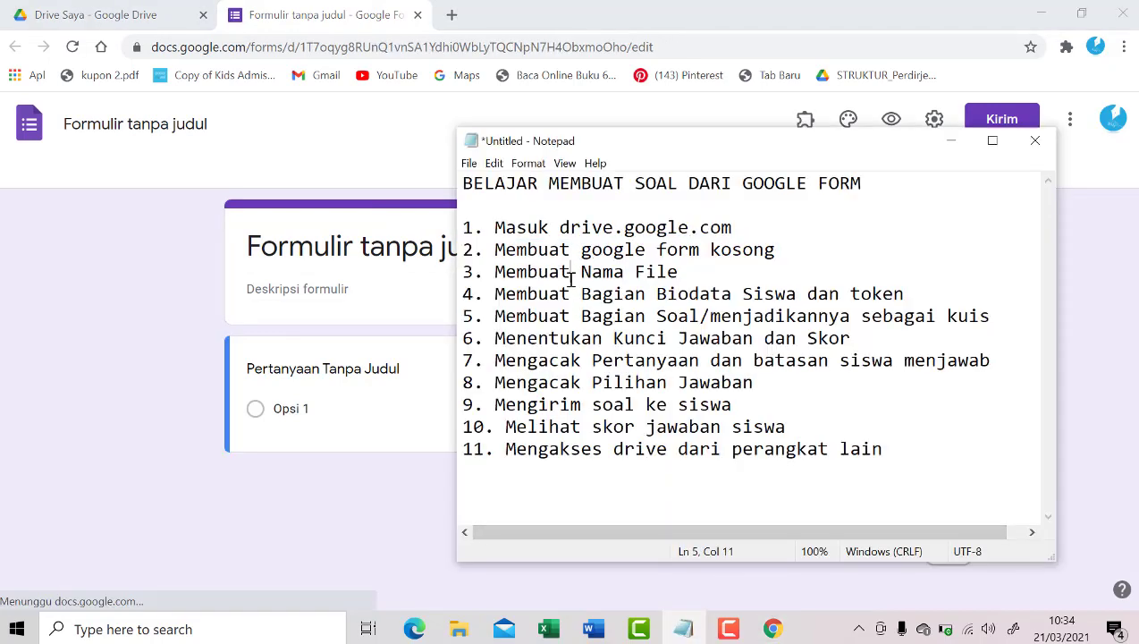
{"action": "left_click", "coordinate": [603, 273]}
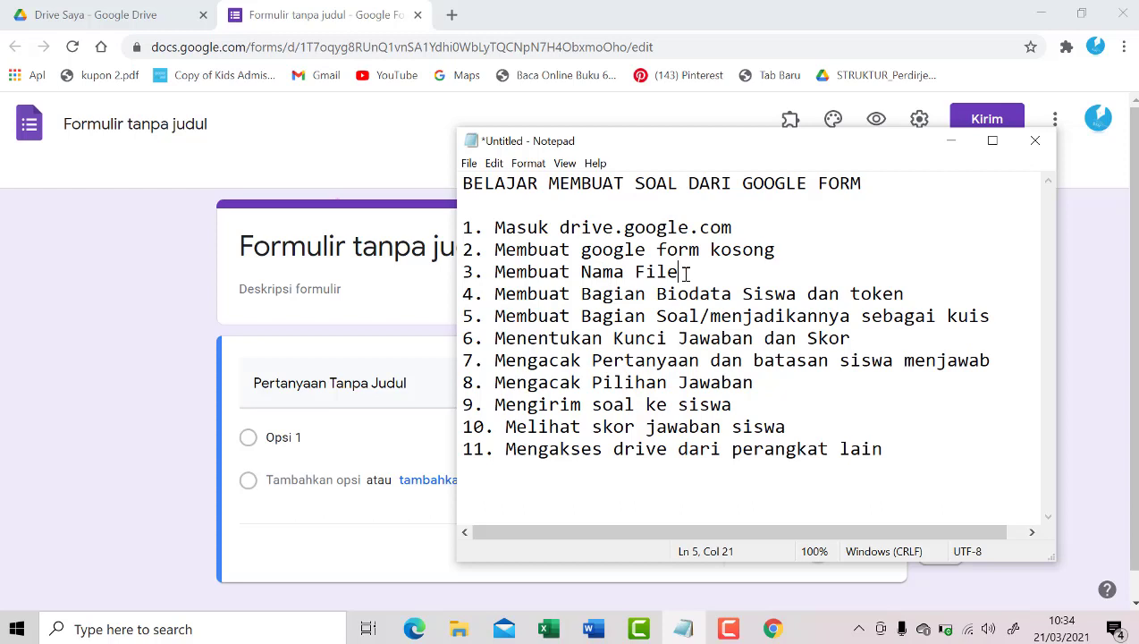
{"action": "left_click_drag", "start_coordinate": [495, 270], "coordinate": [694, 268]}
{"action": "left_click", "coordinate": [80, 272]}
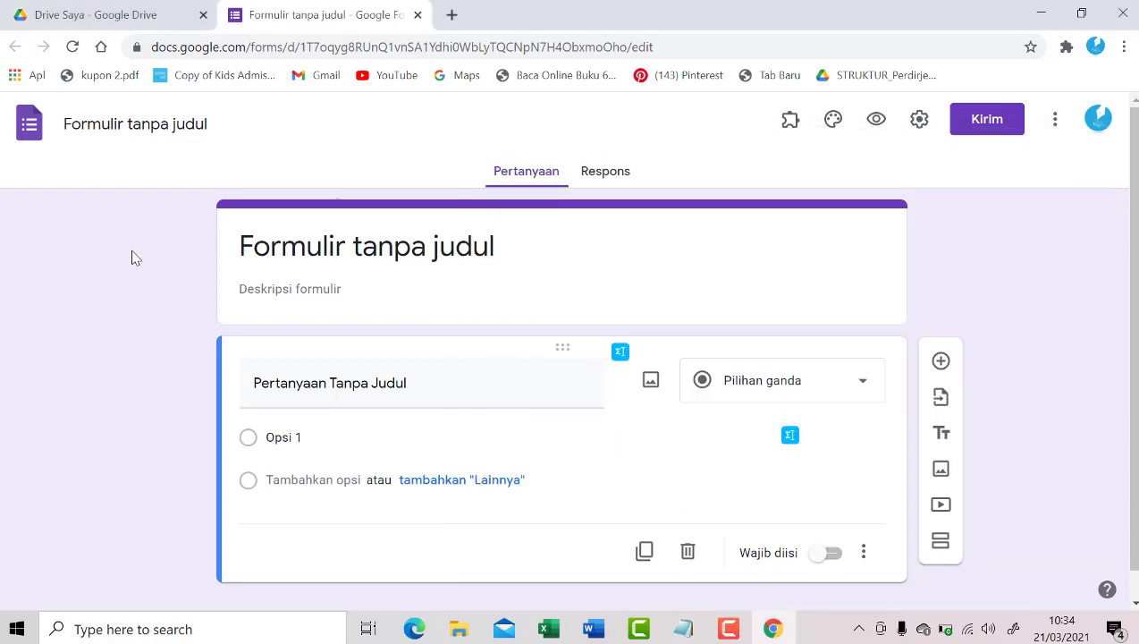
{"action": "left_click", "coordinate": [299, 243]}
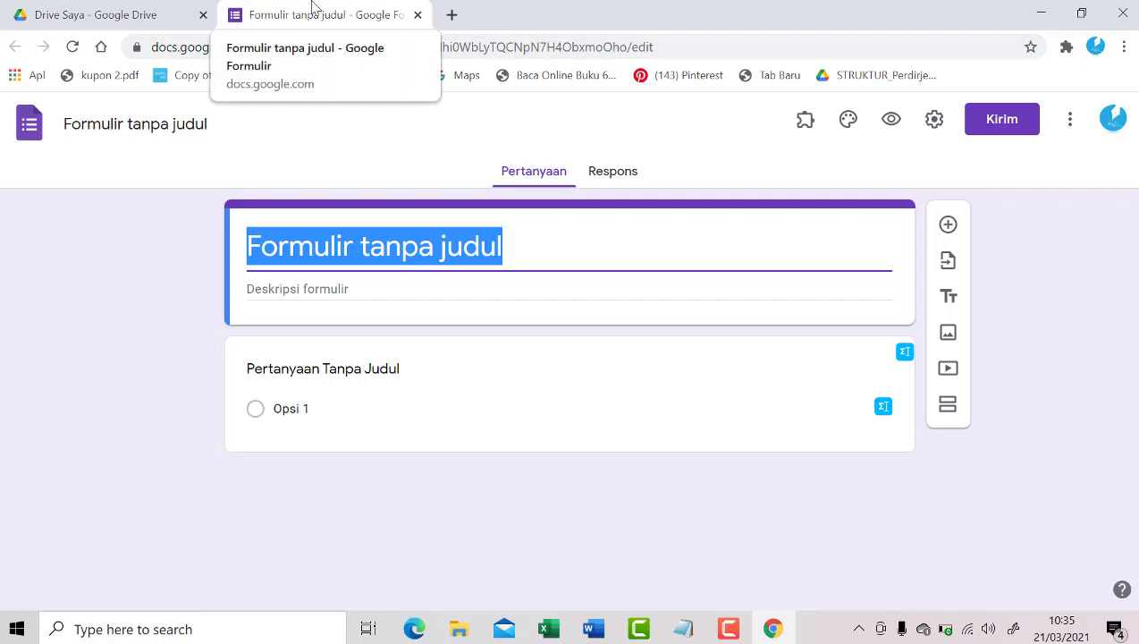
{"action": "left_click", "coordinate": [66, 11]}
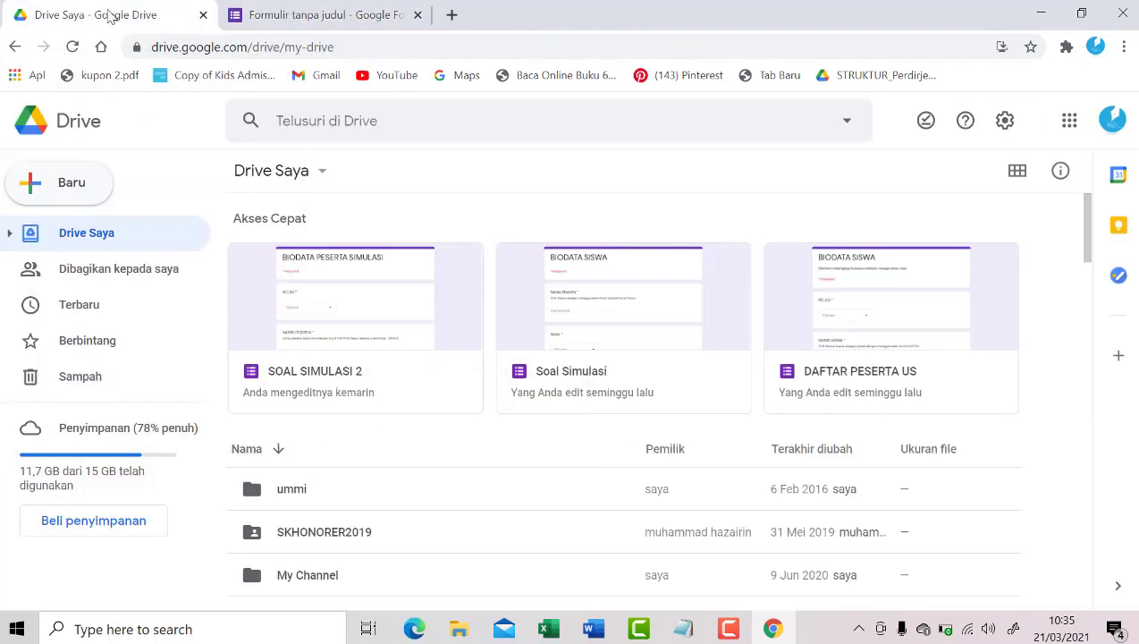
{"action": "left_click", "coordinate": [68, 46]}
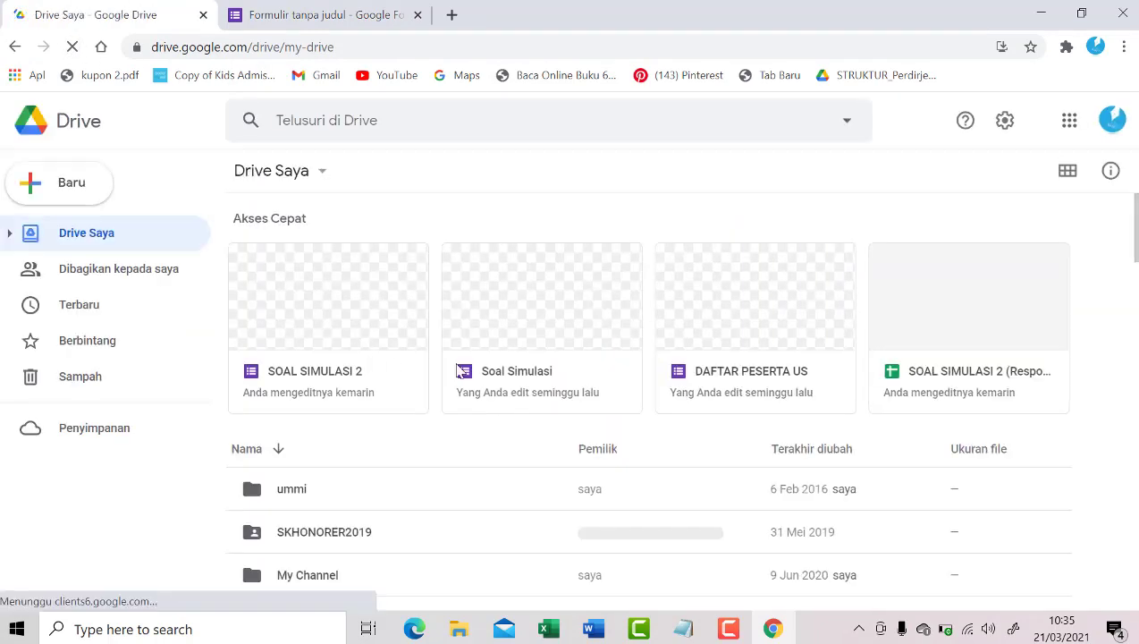
{"action": "left_click", "coordinate": [318, 14]}
Title the form 'Soal' and refresh Drive to confirm the change saved.
{"action": "type", "text": "b"}
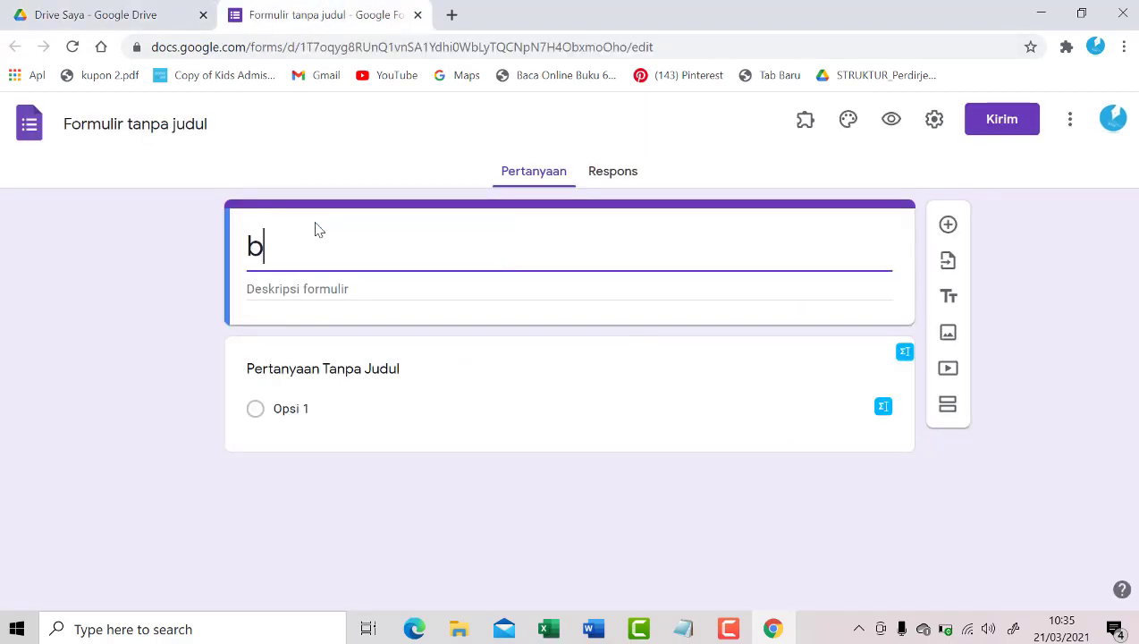
{"action": "key", "text": "BackSpace"}
{"action": "type", "text": "Soal"}
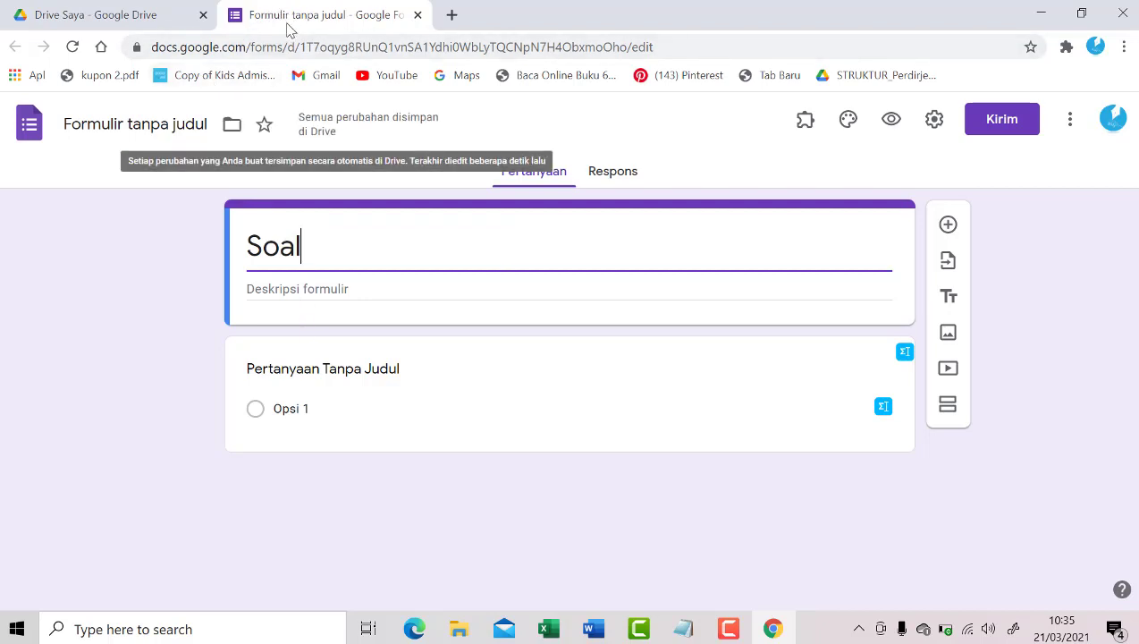
{"action": "left_click", "coordinate": [132, 12]}
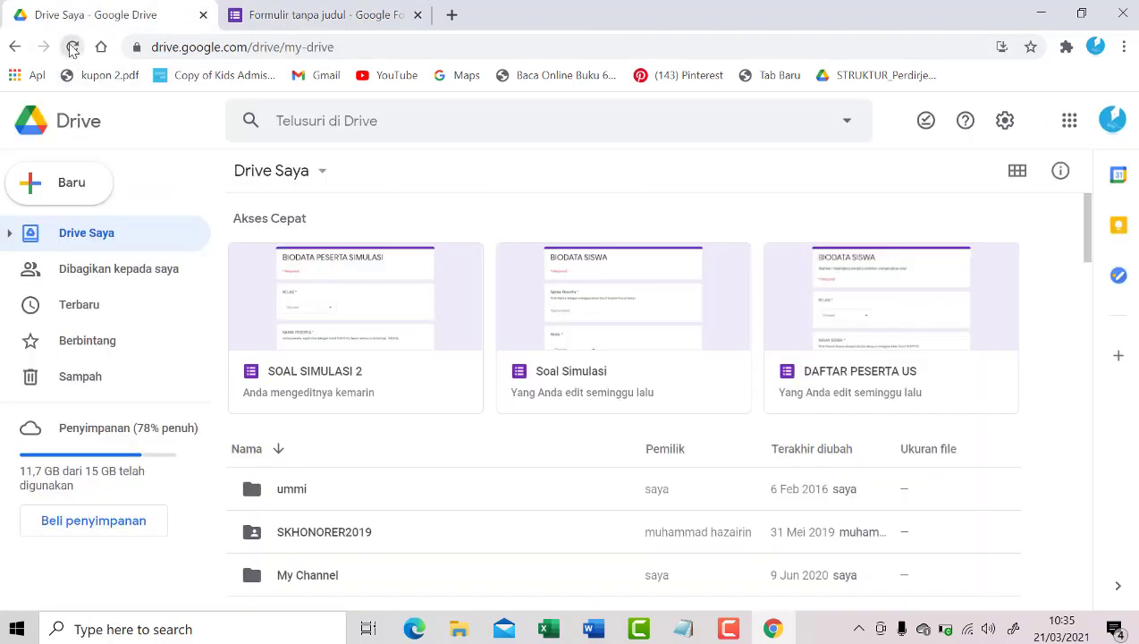
{"action": "left_click", "coordinate": [71, 47]}
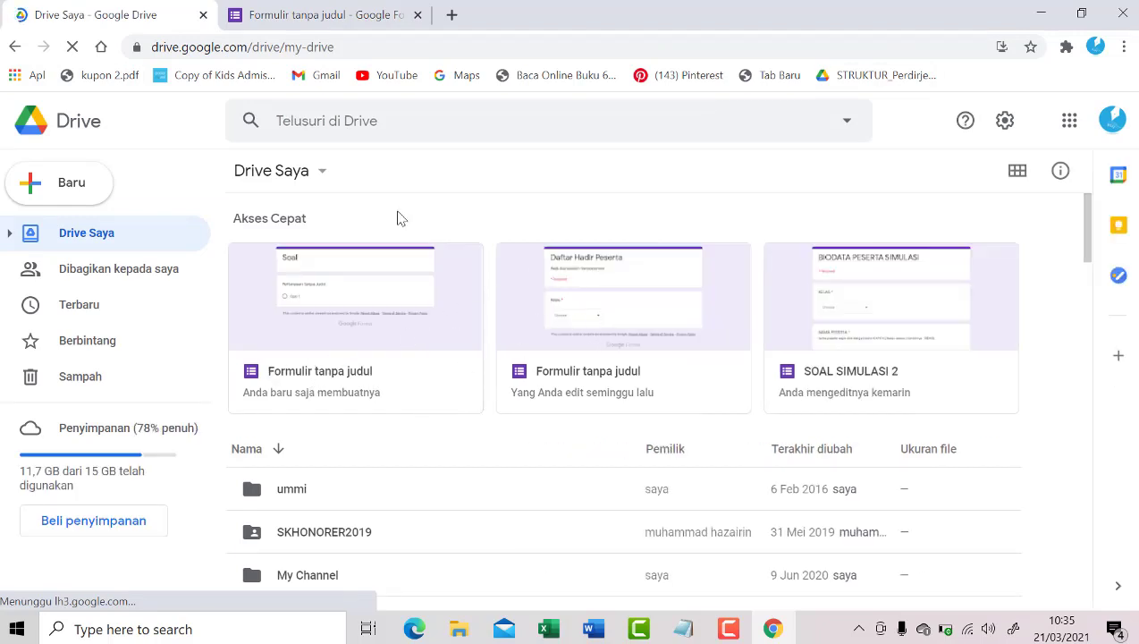
{"action": "left_click", "coordinate": [329, 13]}
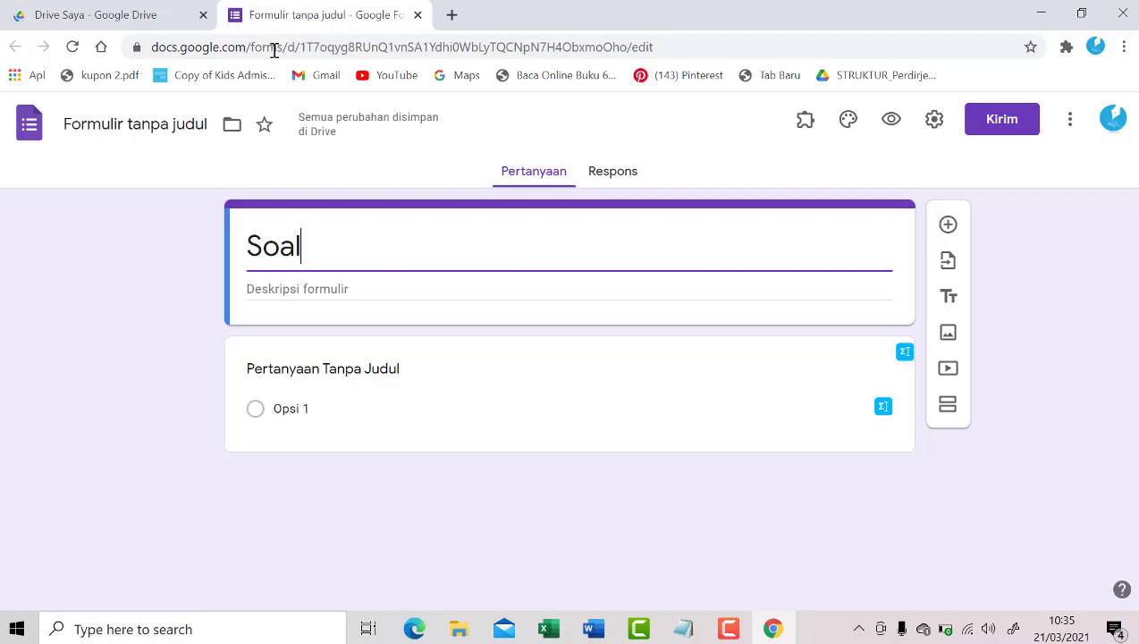
Rename the form file to 'Soal MID Fisika' and reload Drive to confirm.
{"action": "left_click", "coordinate": [171, 131]}
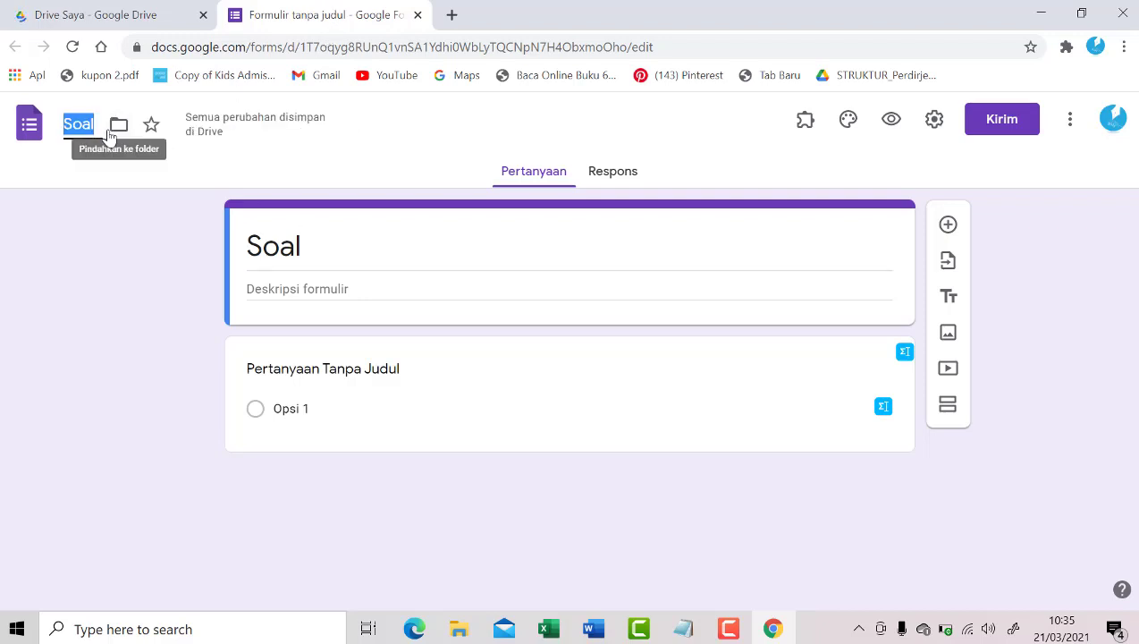
{"action": "type", "text": "Soal"}
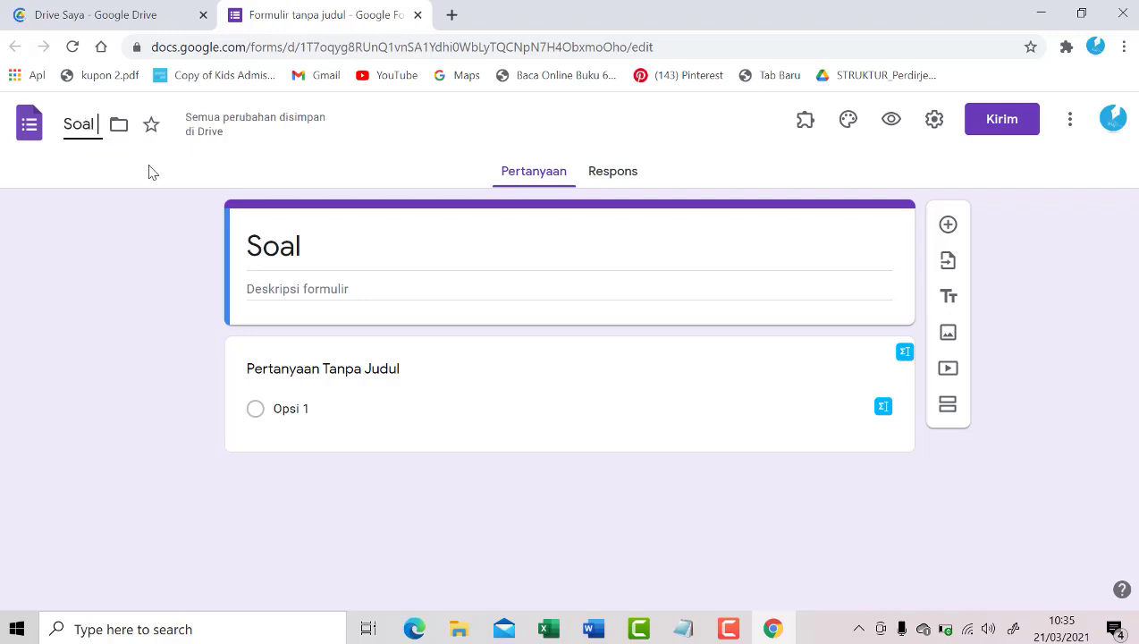
{"action": "type", "text": " MID Fisika"}
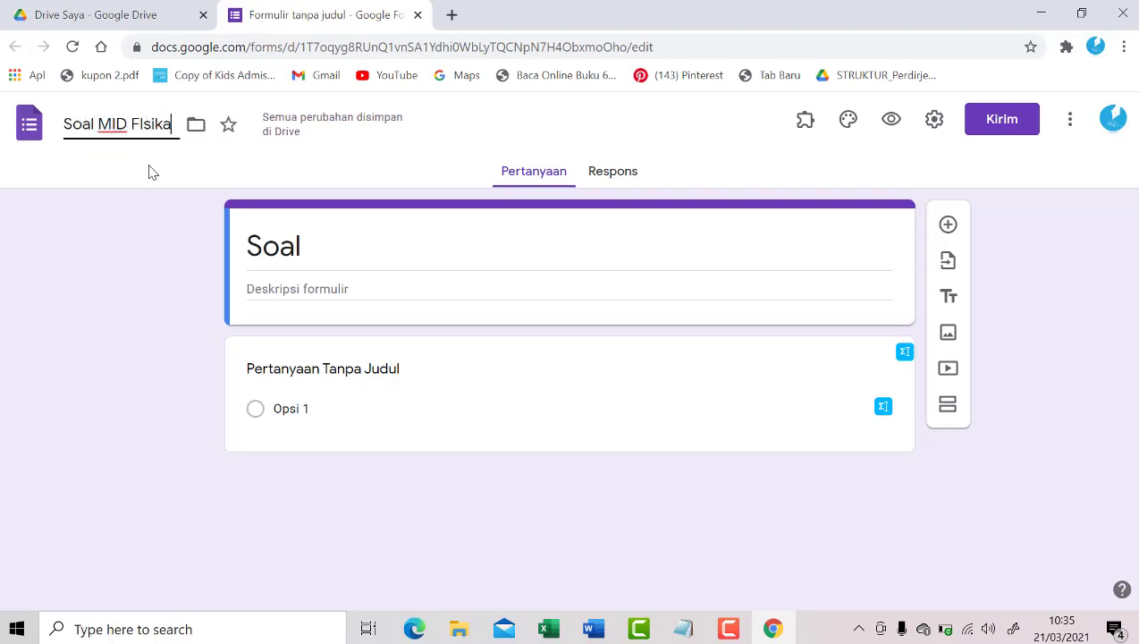
{"action": "key", "text": "BackSpace"}
{"action": "key", "text": "BackSpace"}
{"action": "key", "text": "BackSpace"}
{"action": "key", "text": "BackSpace"}
{"action": "key", "text": "BackSpace"}
{"action": "type", "text": "isika"}
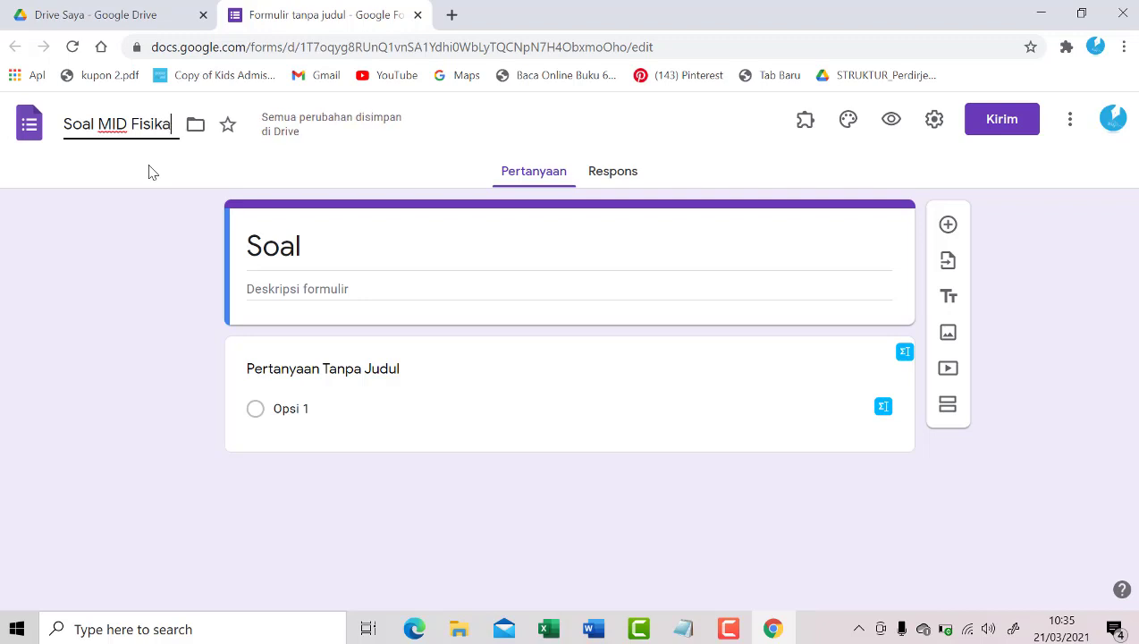
{"action": "left_click", "coordinate": [308, 240]}
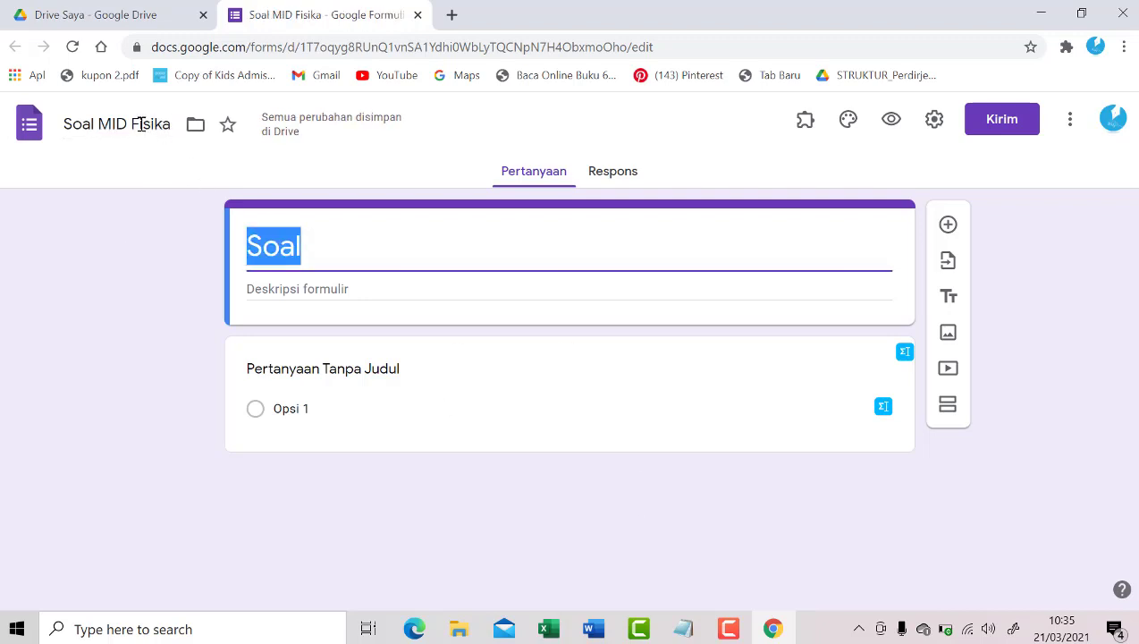
{"action": "left_click", "coordinate": [140, 125]}
{"action": "left_click", "coordinate": [120, 18]}
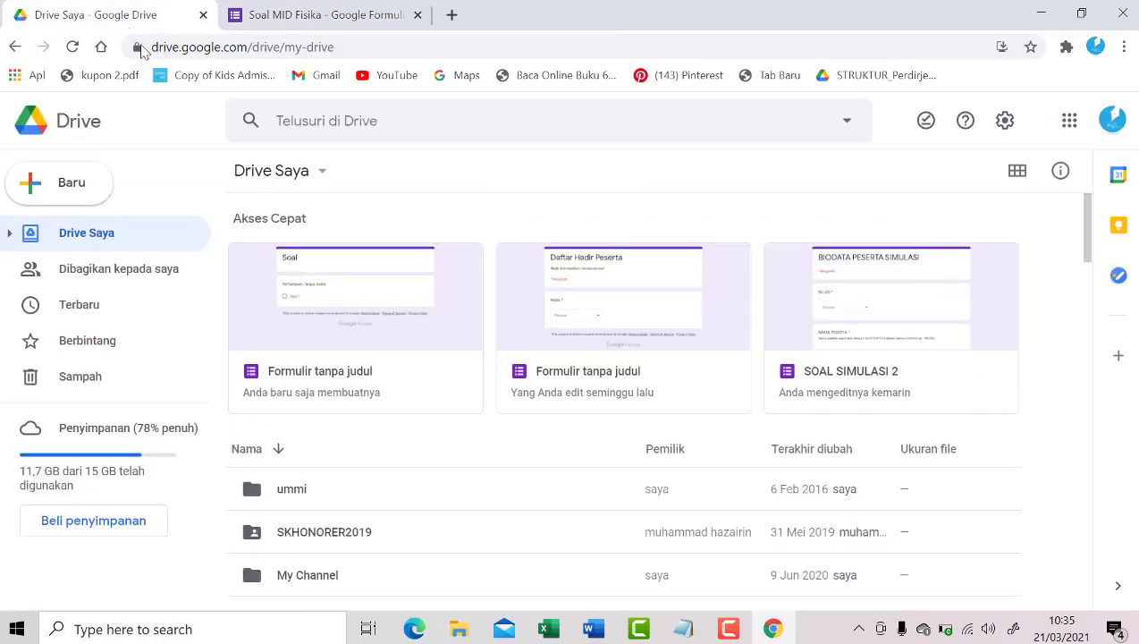
{"action": "left_click", "coordinate": [73, 50]}
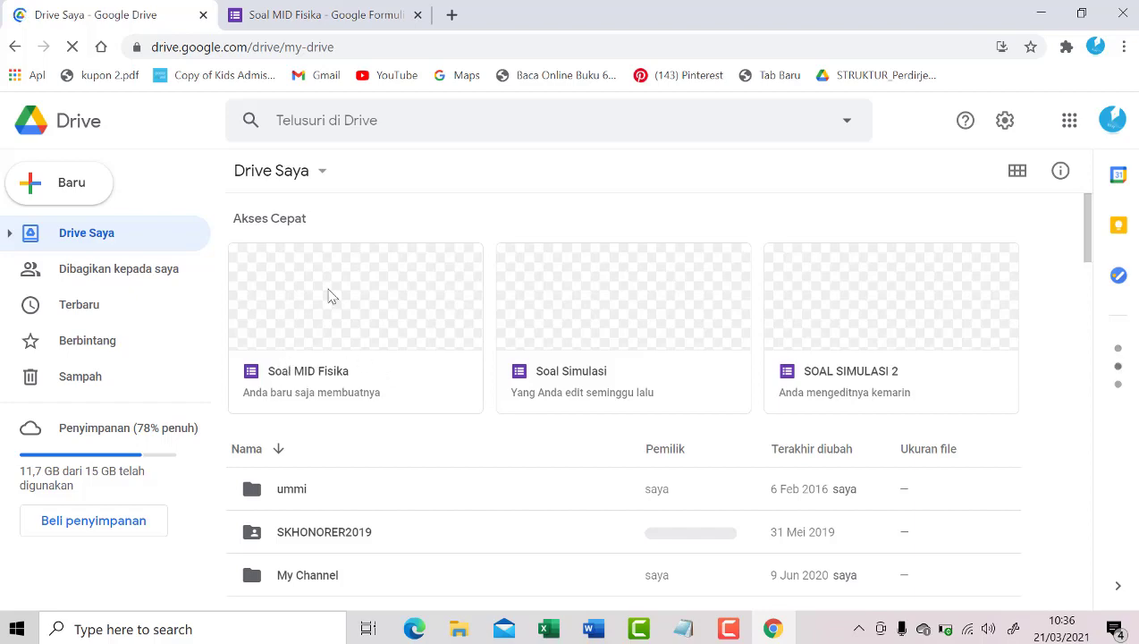
{"action": "left_click", "coordinate": [329, 10]}
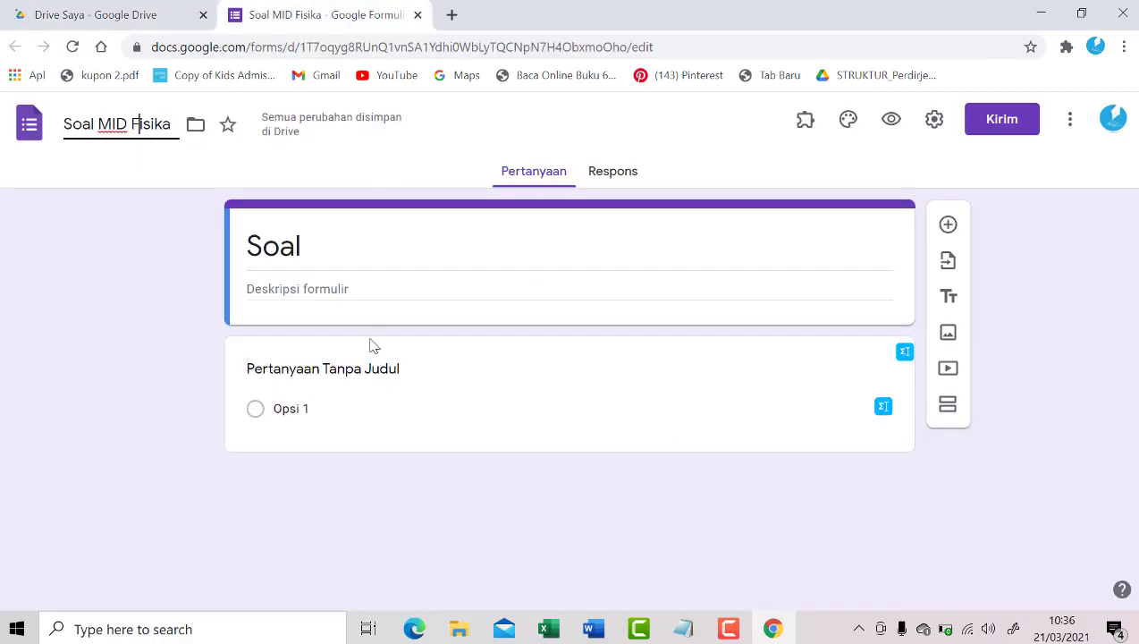
Check the outline's answer key and score step, then bring the form editor forward.
{"action": "left_click", "coordinate": [683, 629]}
{"action": "left_click", "coordinate": [564, 300]}
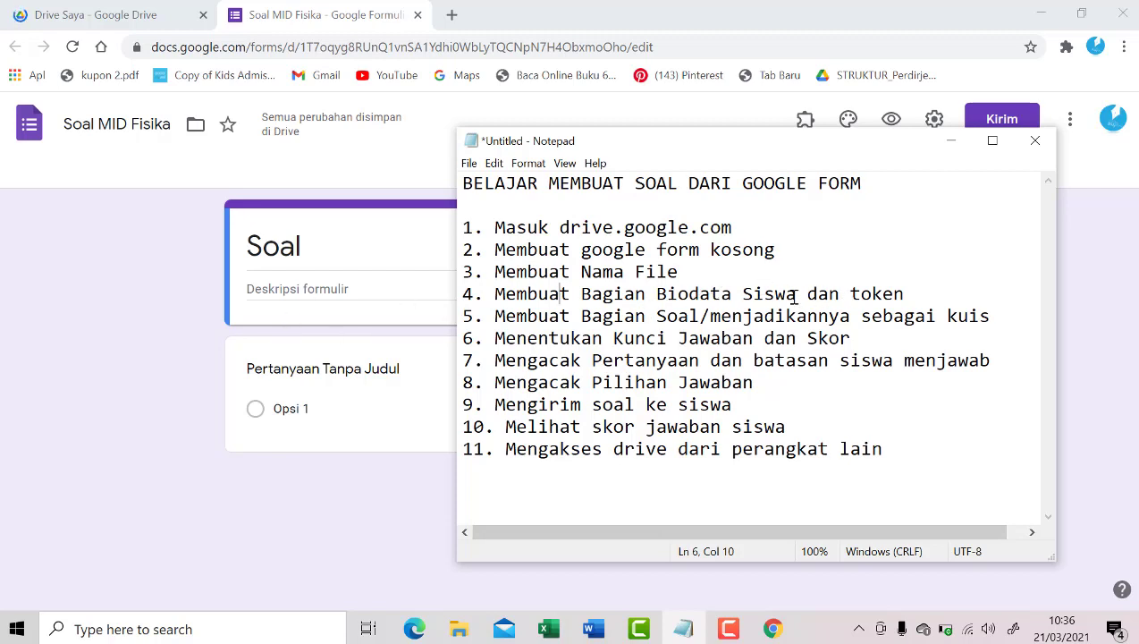
{"action": "left_click", "coordinate": [209, 312]}
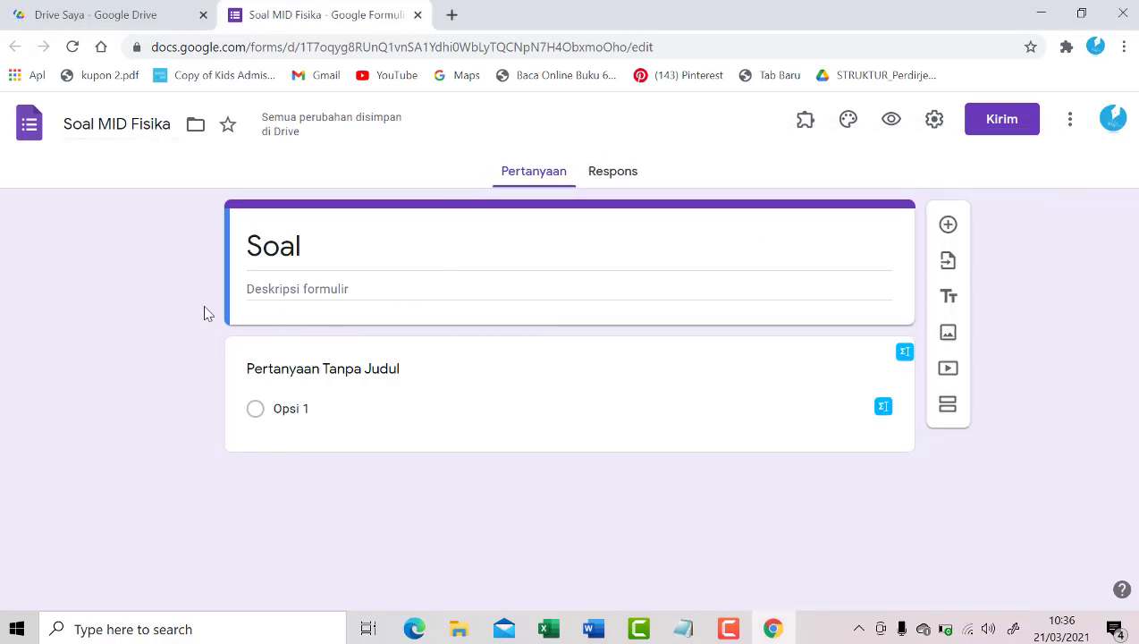
Replace the heading with 'BIODATA SISWA' and add the description 'Isilah biodata kalian dengan benar'.
{"action": "left_click", "coordinate": [317, 252]}
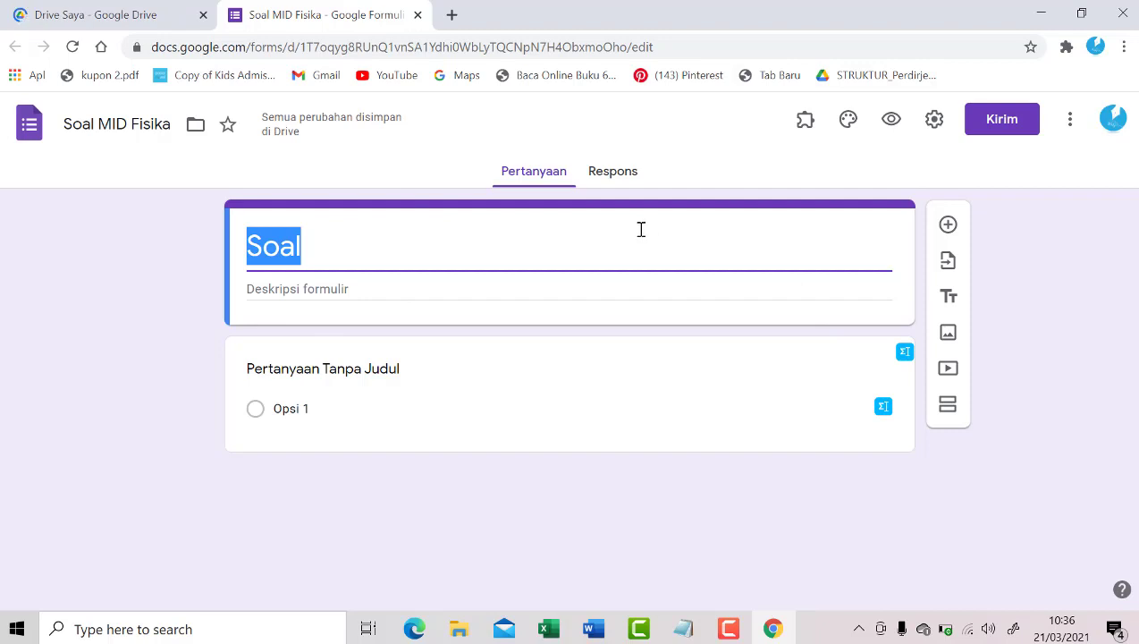
{"action": "left_click", "coordinate": [554, 186]}
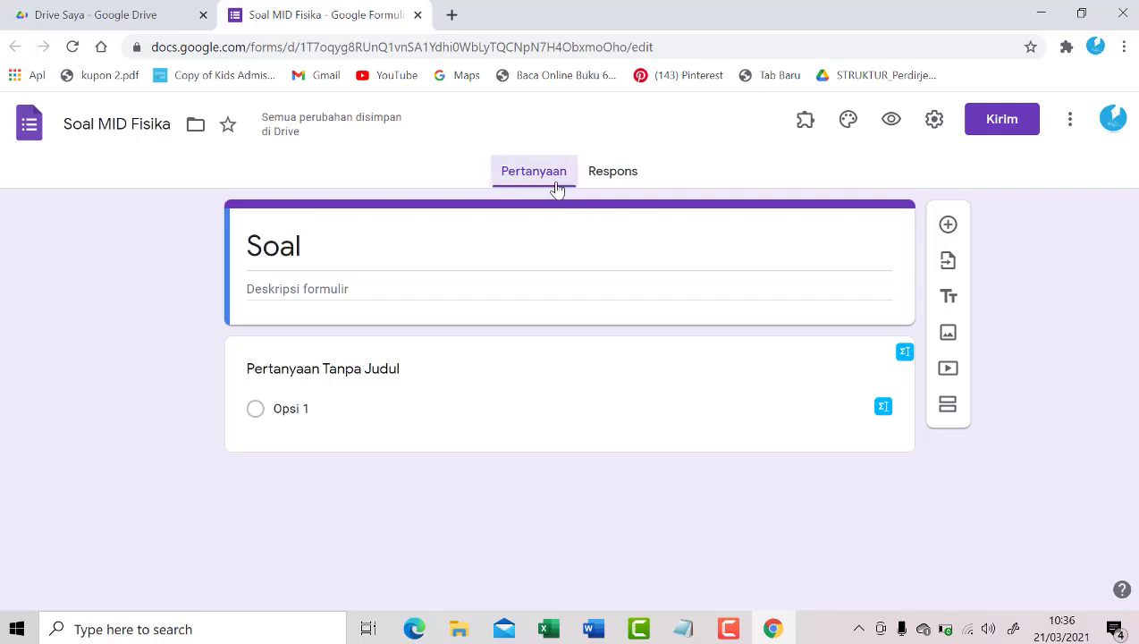
{"action": "left_click_drag", "start_coordinate": [367, 247], "coordinate": [210, 261]}
{"action": "type", "text": "b"}
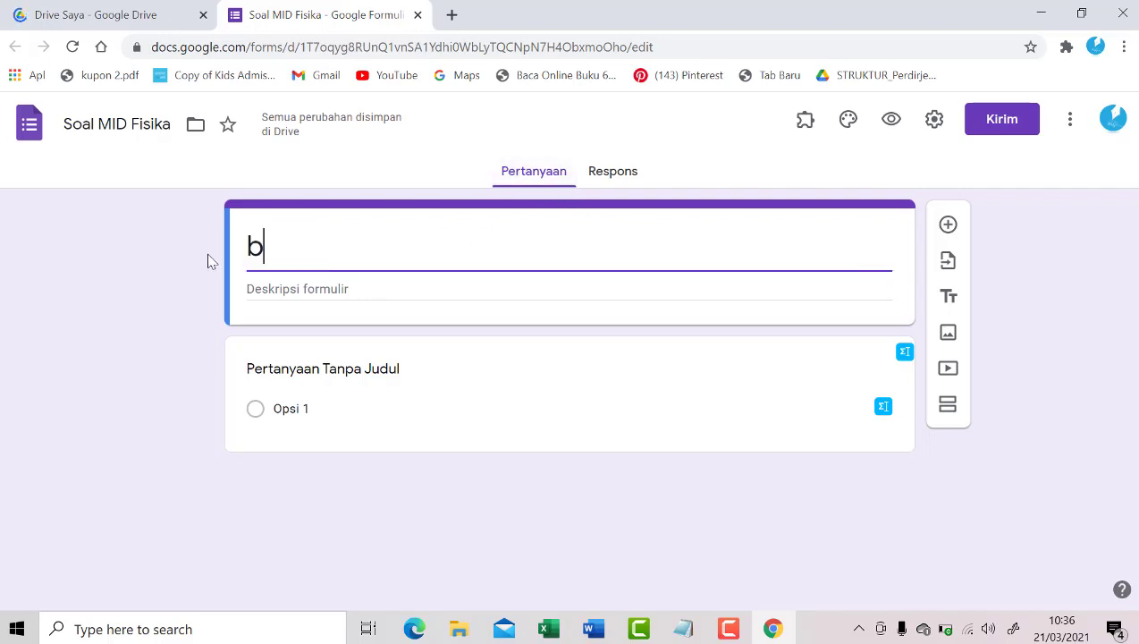
{"action": "key", "text": "BackSpace"}
{"action": "key", "text": "Caps_Lock"}
{"action": "type", "text": "BIODATA ASIS"}
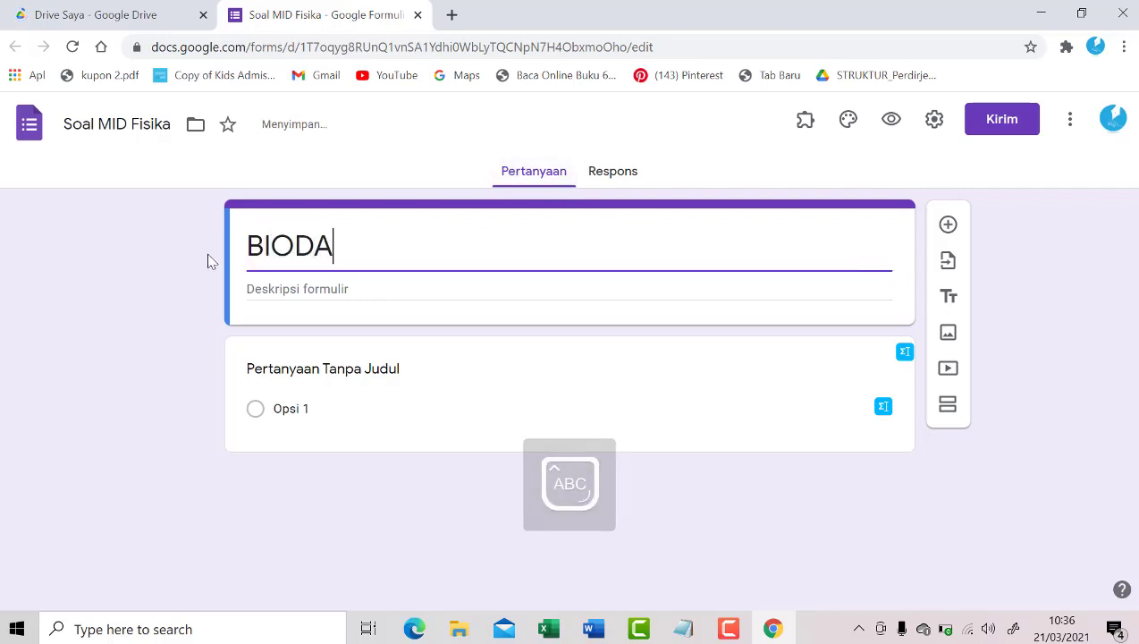
{"action": "key", "text": "BackSpace"}
{"action": "key", "text": "BackSpace"}
{"action": "key", "text": "BackSpace"}
{"action": "key", "text": "BackSpace"}
{"action": "type", "text": "SISWA"}
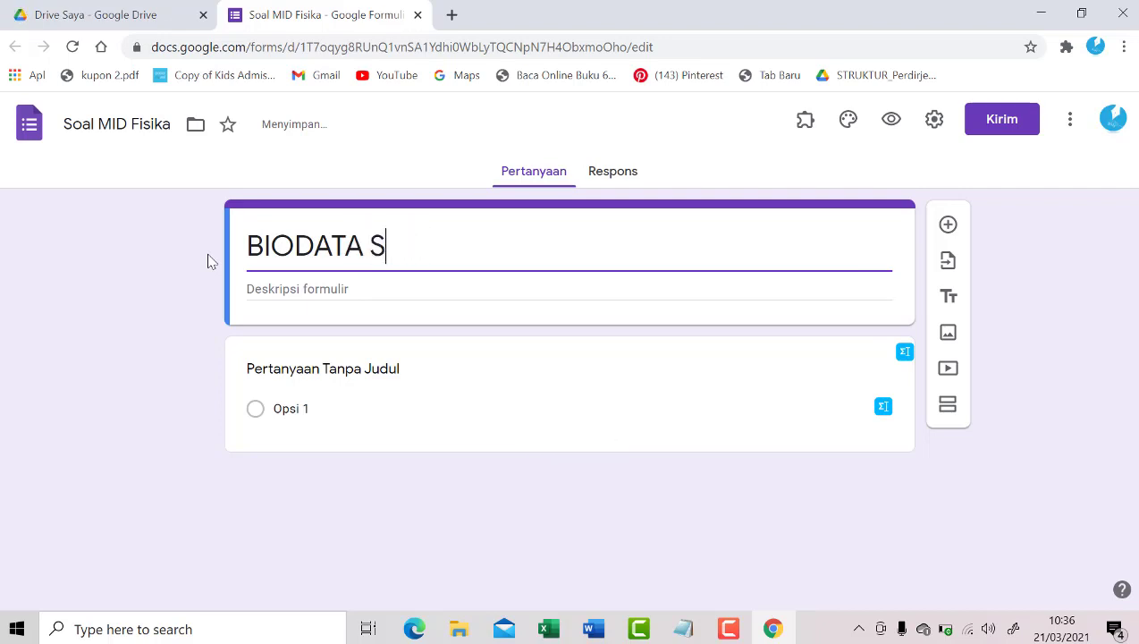
{"action": "left_click", "coordinate": [289, 289]}
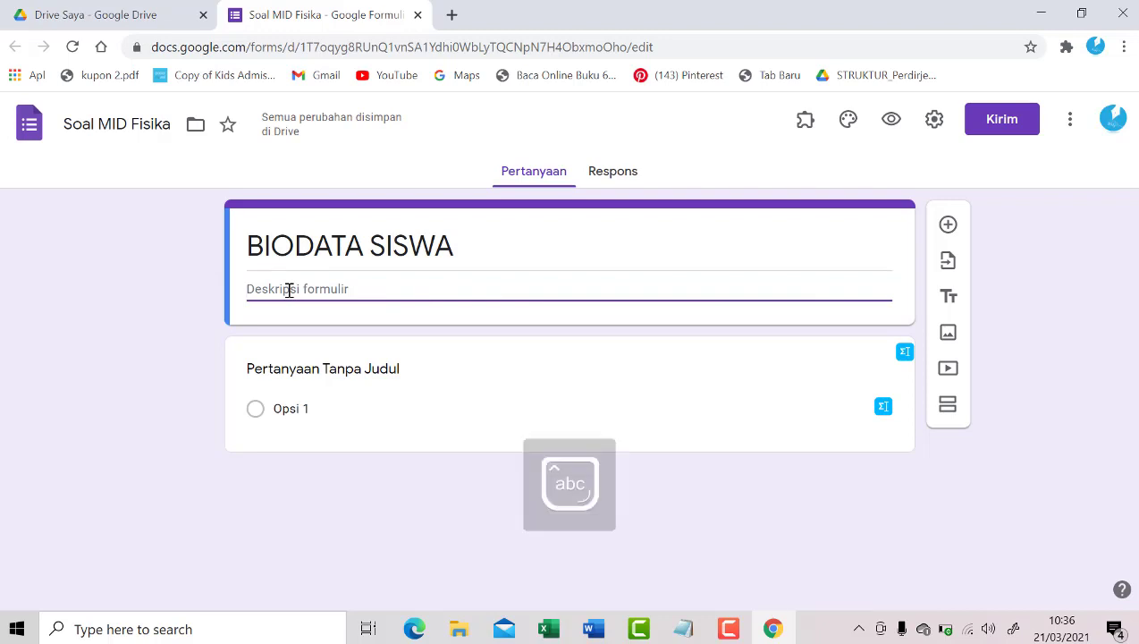
{"action": "type", "text": "Isilah b"}
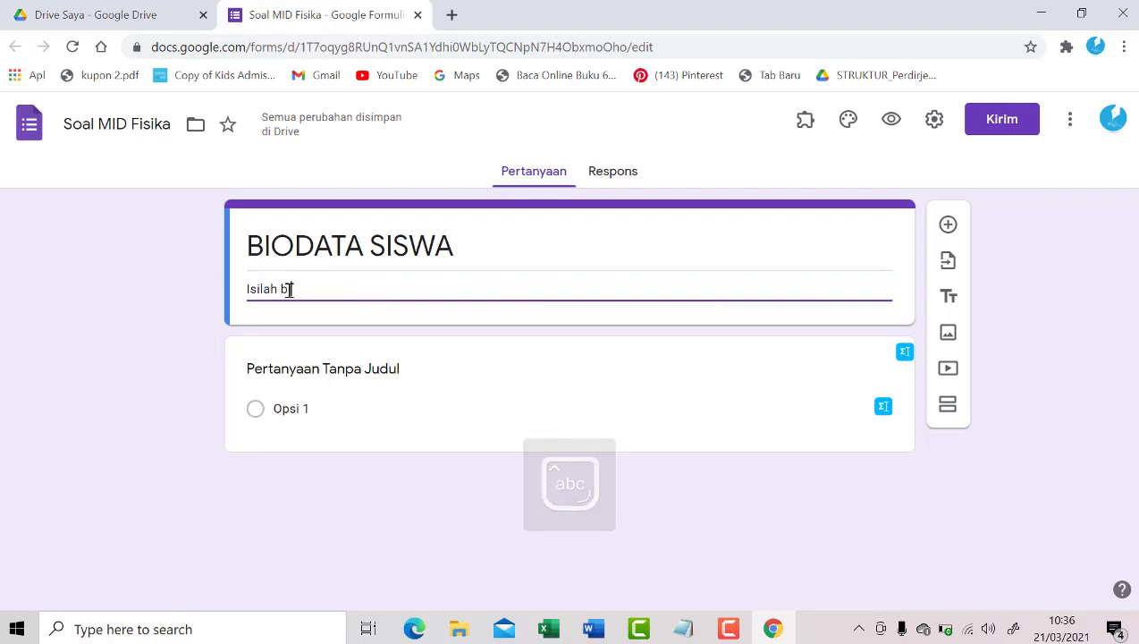
{"action": "type", "text": "id"}
{"action": "type", "text": "data kali"}
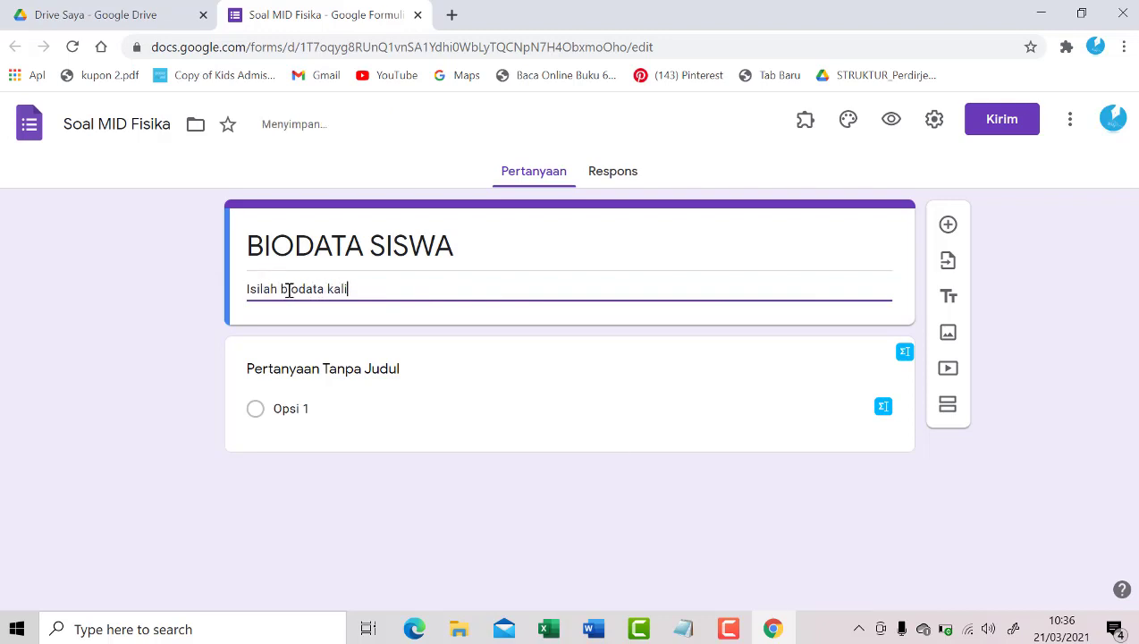
{"action": "type", "text": "an dengan benar"}
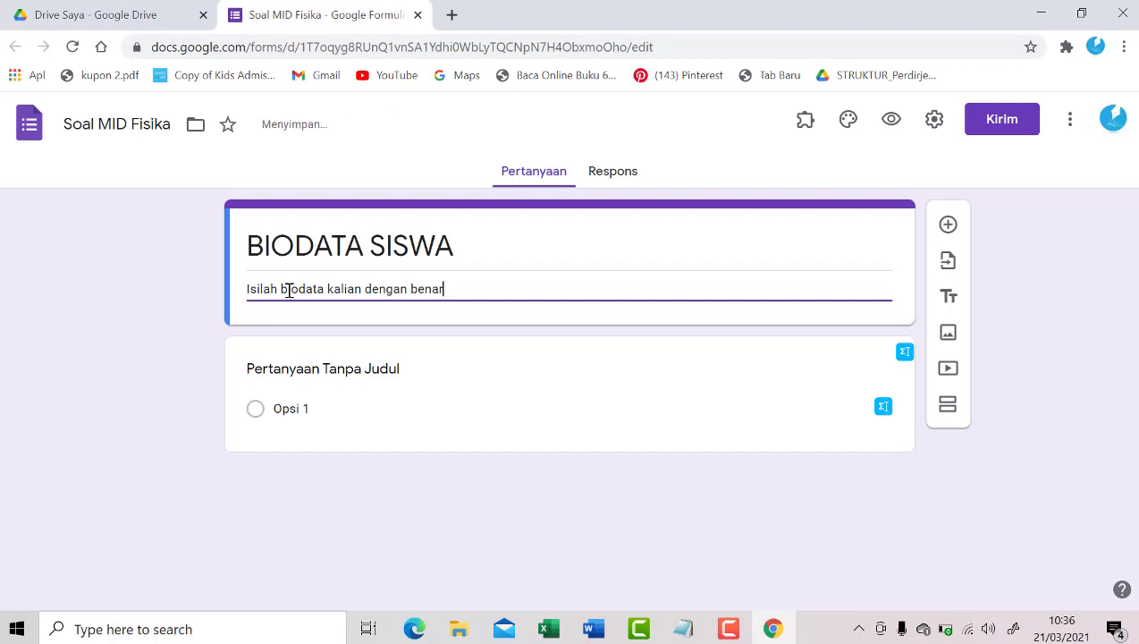
Make the first question a multiple-choice 'Nama Siswa' question.
{"action": "left_click", "coordinate": [288, 369]}
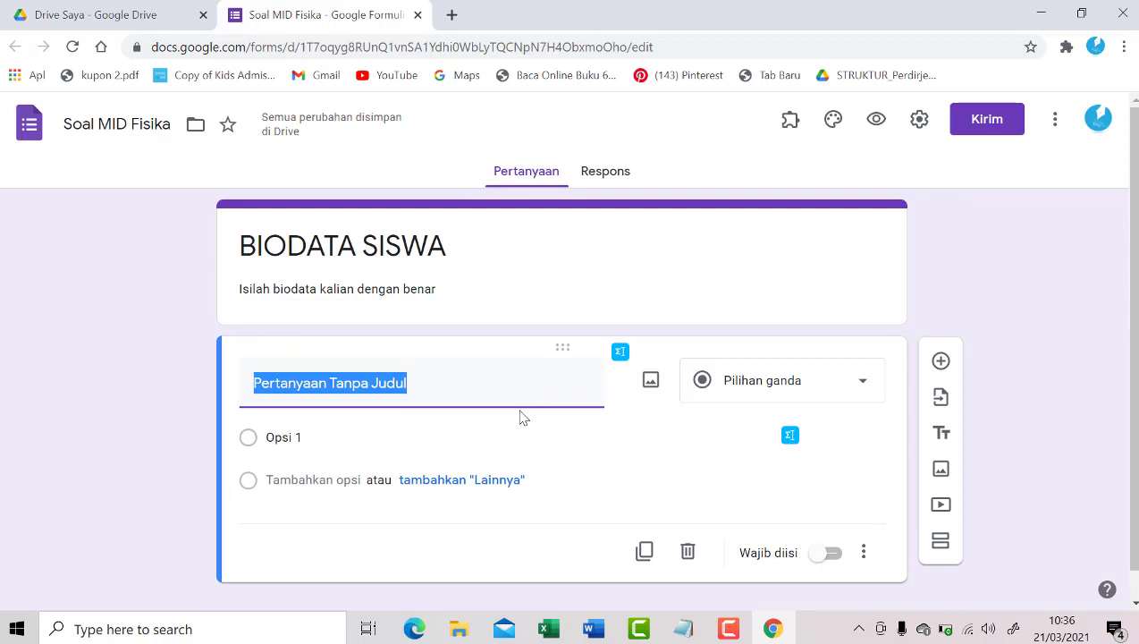
{"action": "type", "text": "Nama Siswa"}
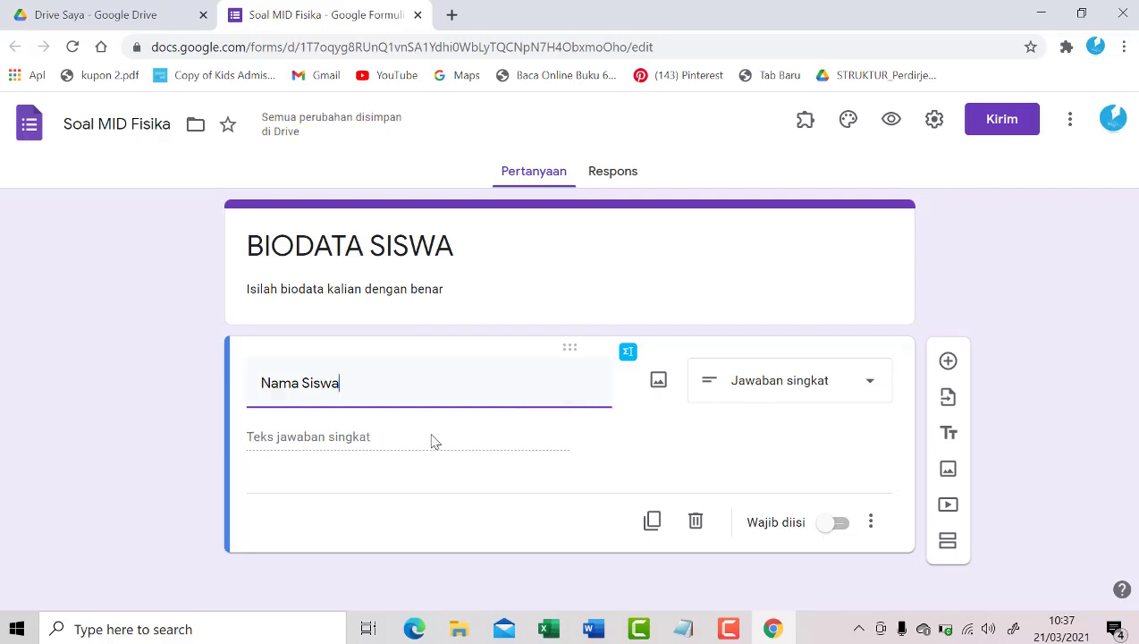
{"action": "left_click", "coordinate": [834, 384]}
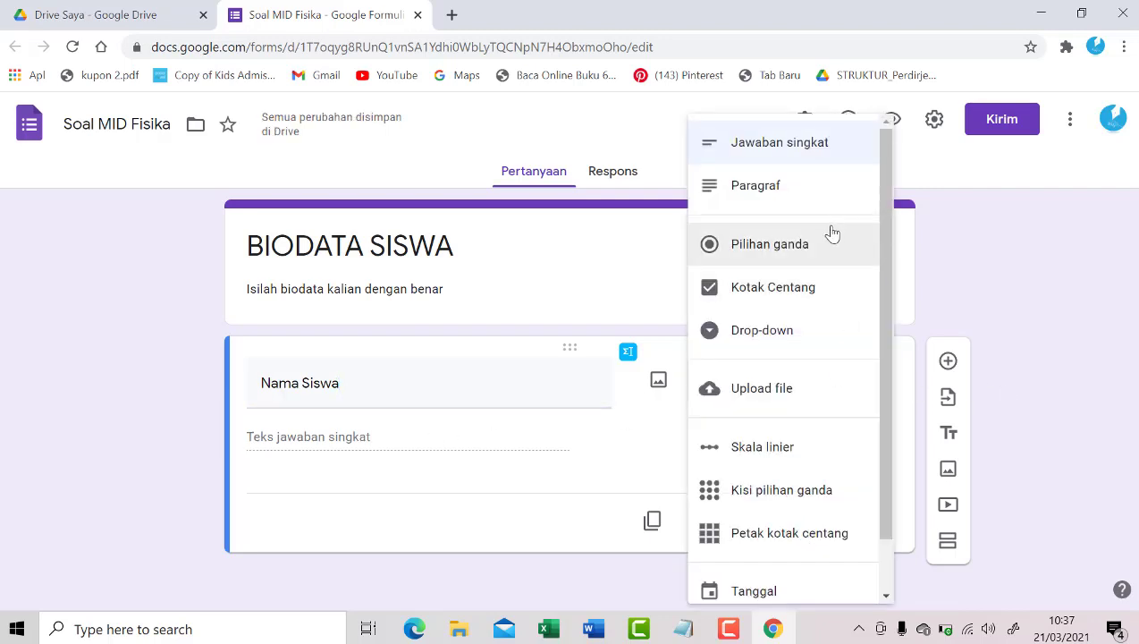
{"action": "left_click", "coordinate": [780, 253]}
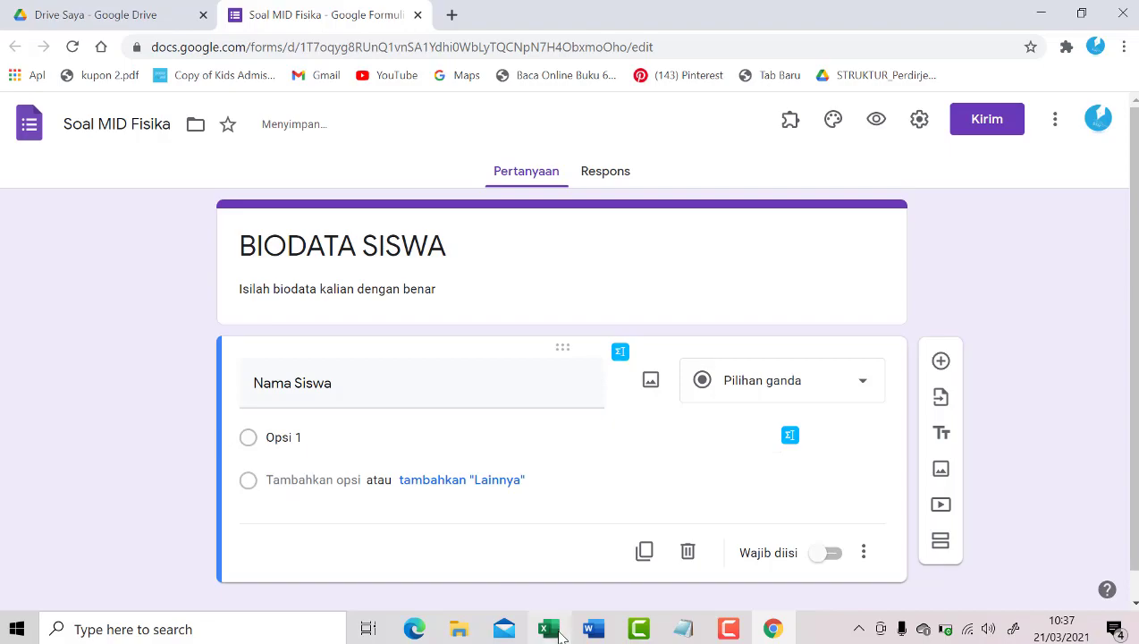
Copy the student names in Excel cells D32:D43 and select the Opsi 1 placeholder.
{"action": "left_click", "coordinate": [558, 631]}
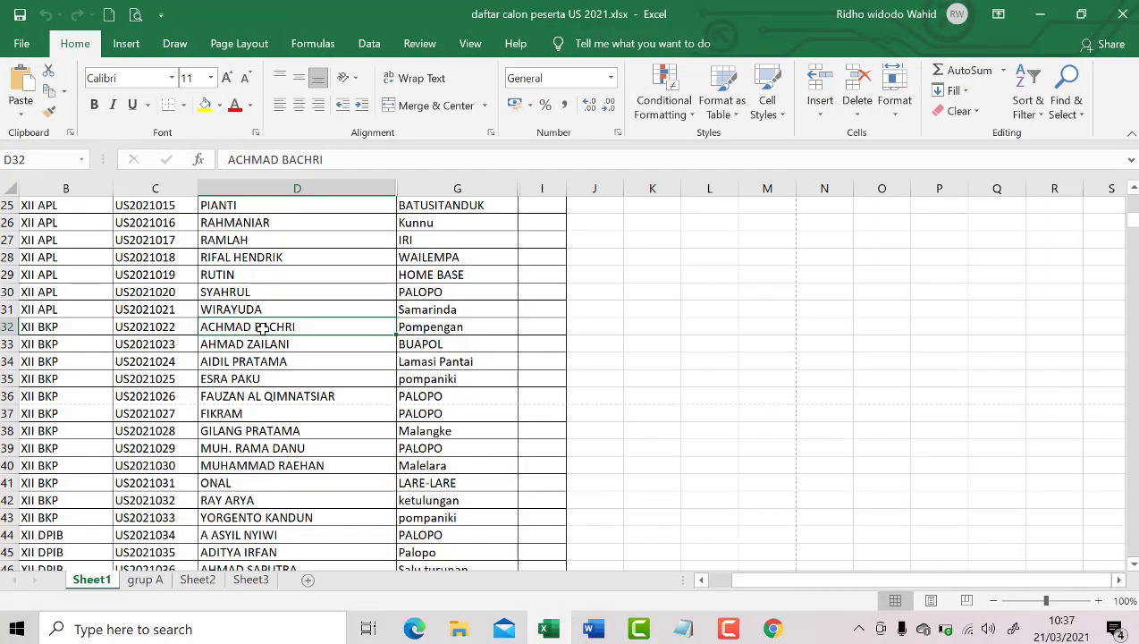
{"action": "left_click_drag", "start_coordinate": [260, 330], "coordinate": [242, 518]}
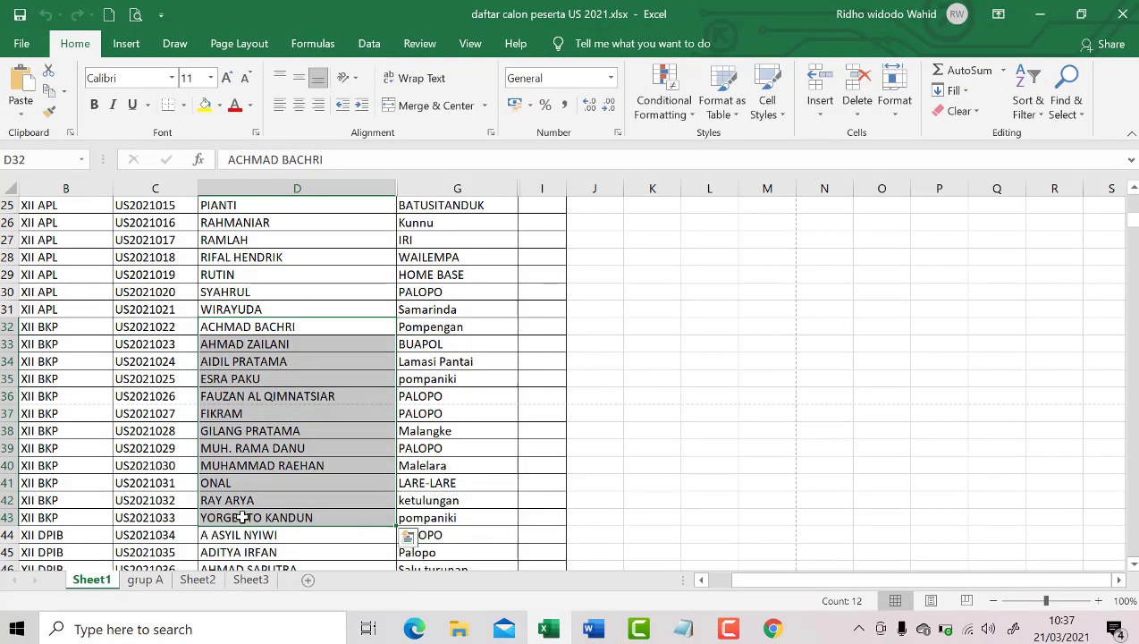
{"action": "key", "text": "ctrl+c"}
{"action": "left_click", "coordinate": [773, 629]}
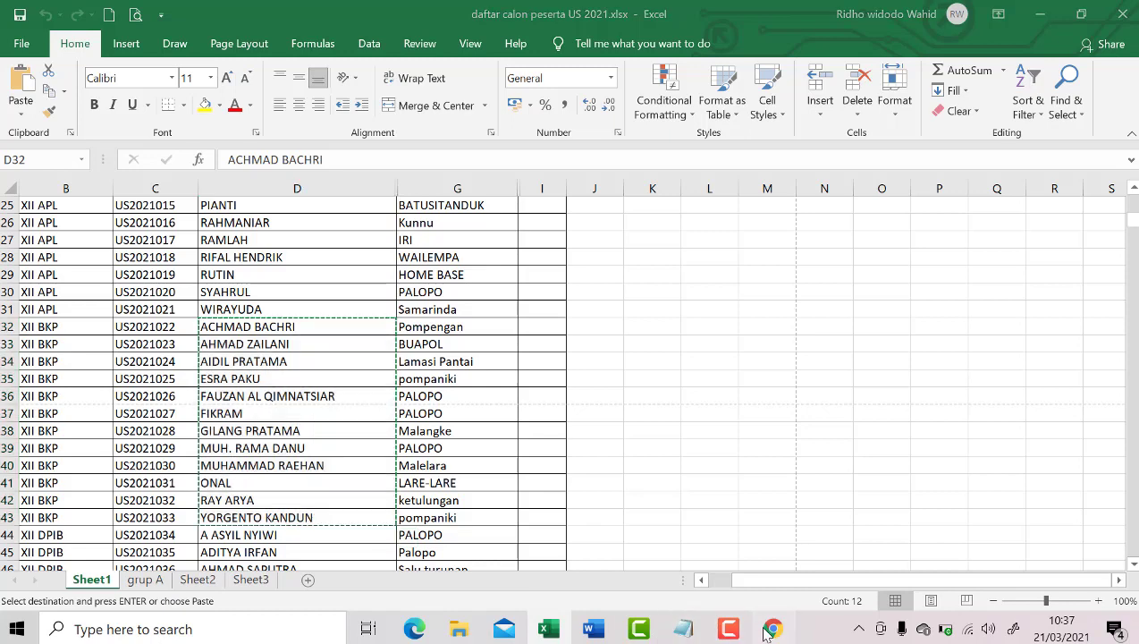
{"action": "left_click", "coordinate": [332, 437]}
Paste the twelve student names as the Nama Siswa choices.
{"action": "key", "text": "ctrl+v"}
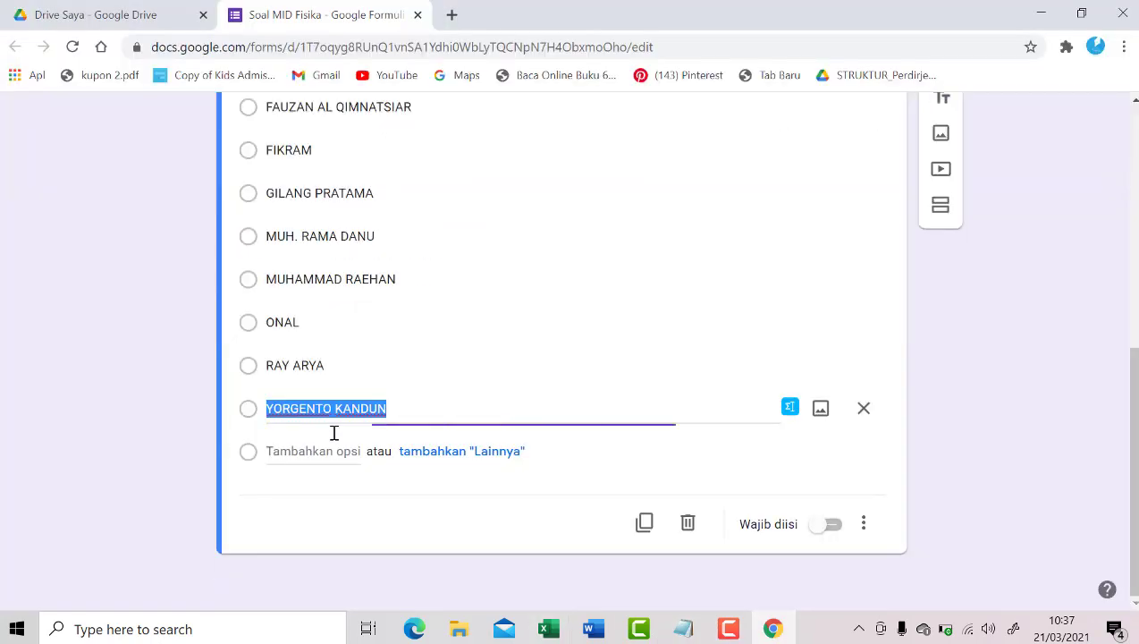
{"action": "scroll", "coordinate": [315, 359], "scroll_direction": "up", "scroll_amount": 5}
{"action": "scroll", "coordinate": [301, 336], "scroll_direction": "down", "scroll_amount": 4}
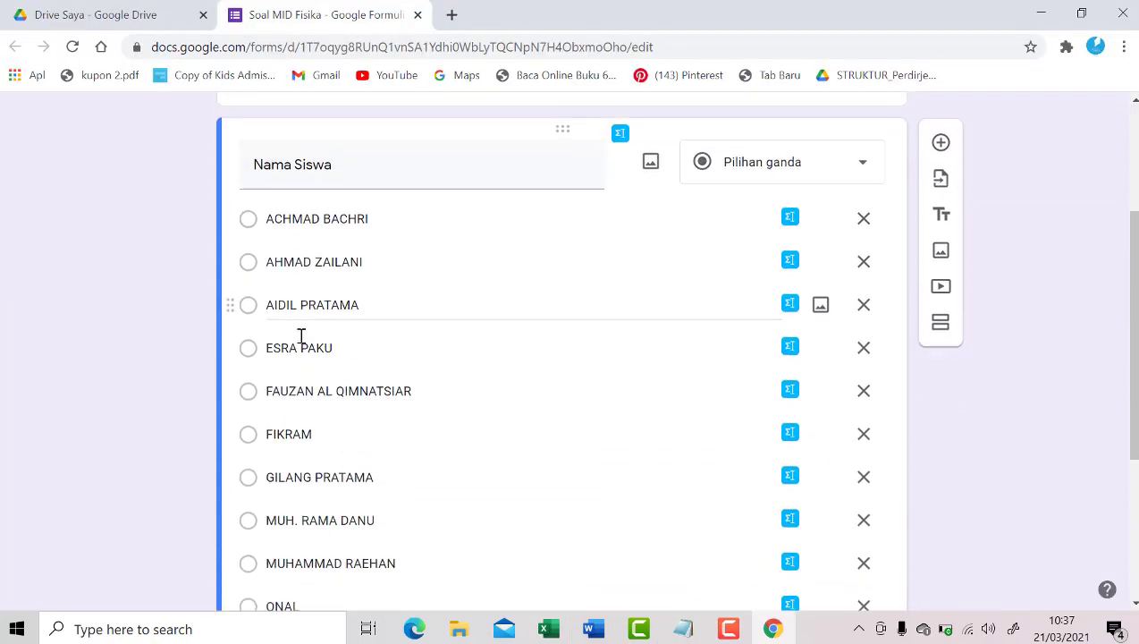
{"action": "scroll", "coordinate": [305, 341], "scroll_direction": "down", "scroll_amount": 1}
{"action": "scroll", "coordinate": [320, 353], "scroll_direction": "up", "scroll_amount": 4}
{"action": "scroll", "coordinate": [438, 371], "scroll_direction": "down", "scroll_amount": 1}
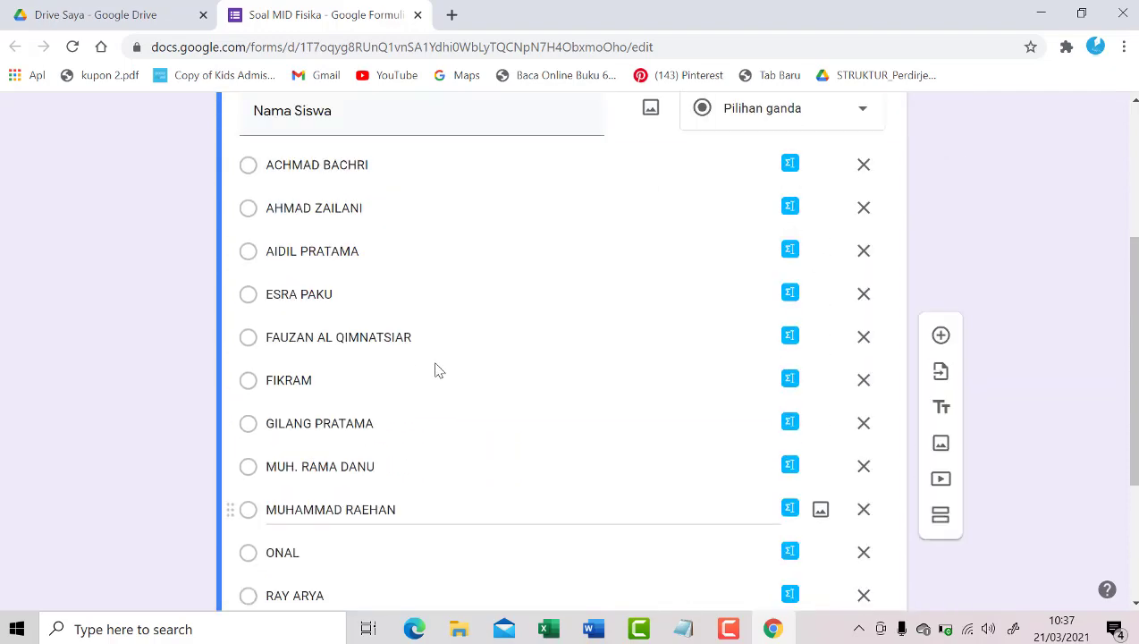
{"action": "scroll", "coordinate": [626, 268], "scroll_direction": "up", "scroll_amount": 3}
Preview the form and test selecting several student names.
{"action": "left_click", "coordinate": [876, 119]}
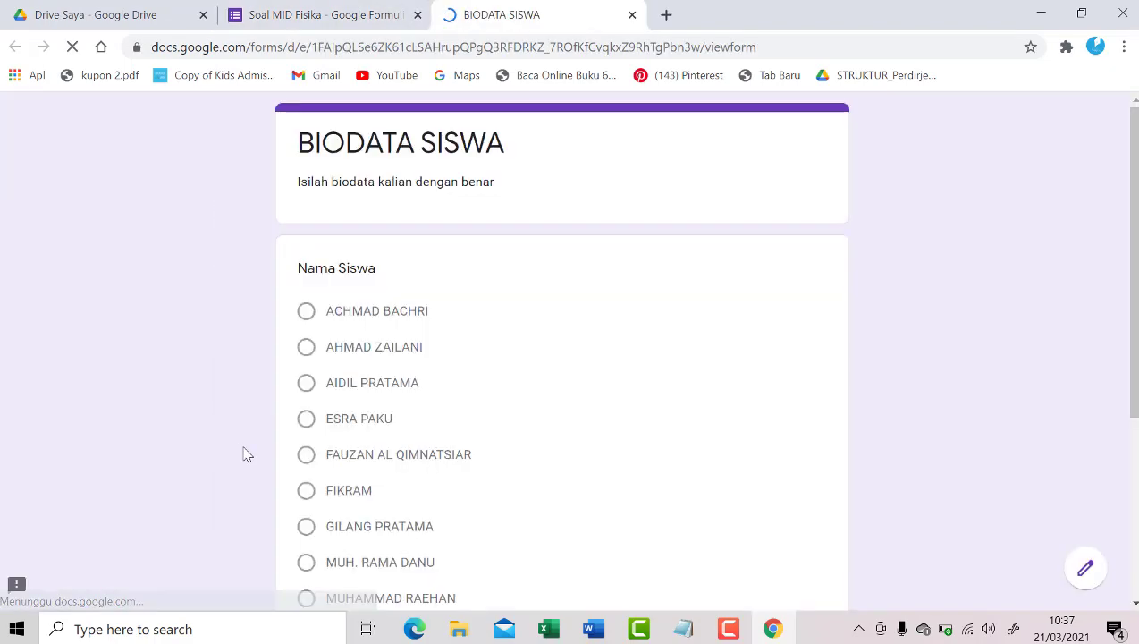
{"action": "left_click", "coordinate": [306, 311]}
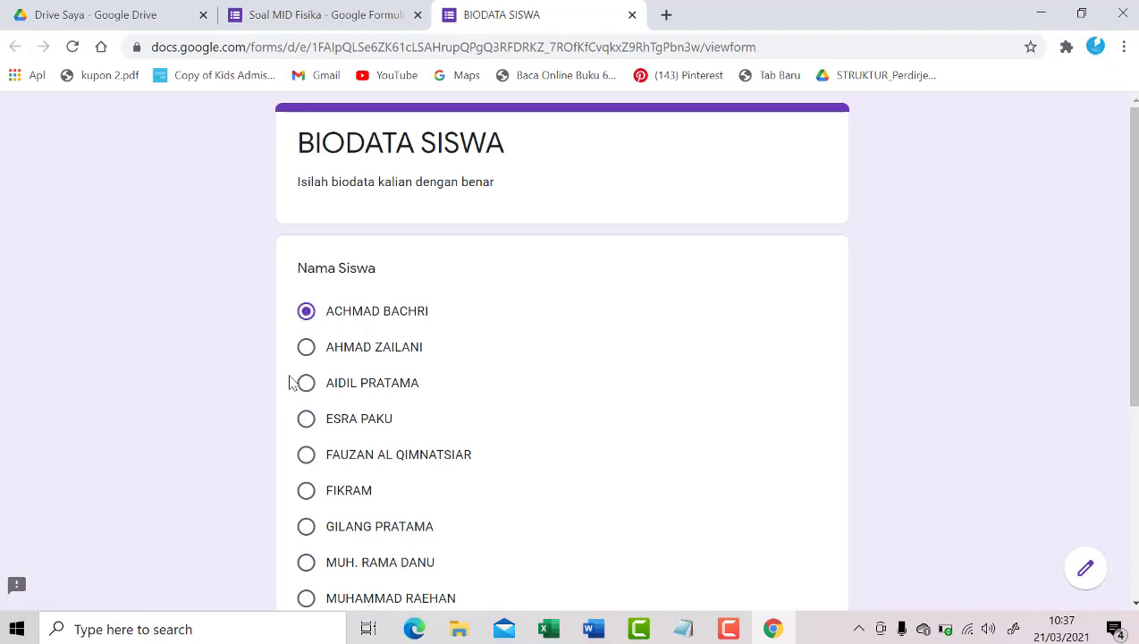
{"action": "scroll", "coordinate": [309, 358], "scroll_direction": "down", "scroll_amount": 2}
{"action": "left_click", "coordinate": [307, 348]}
{"action": "left_click", "coordinate": [306, 132]}
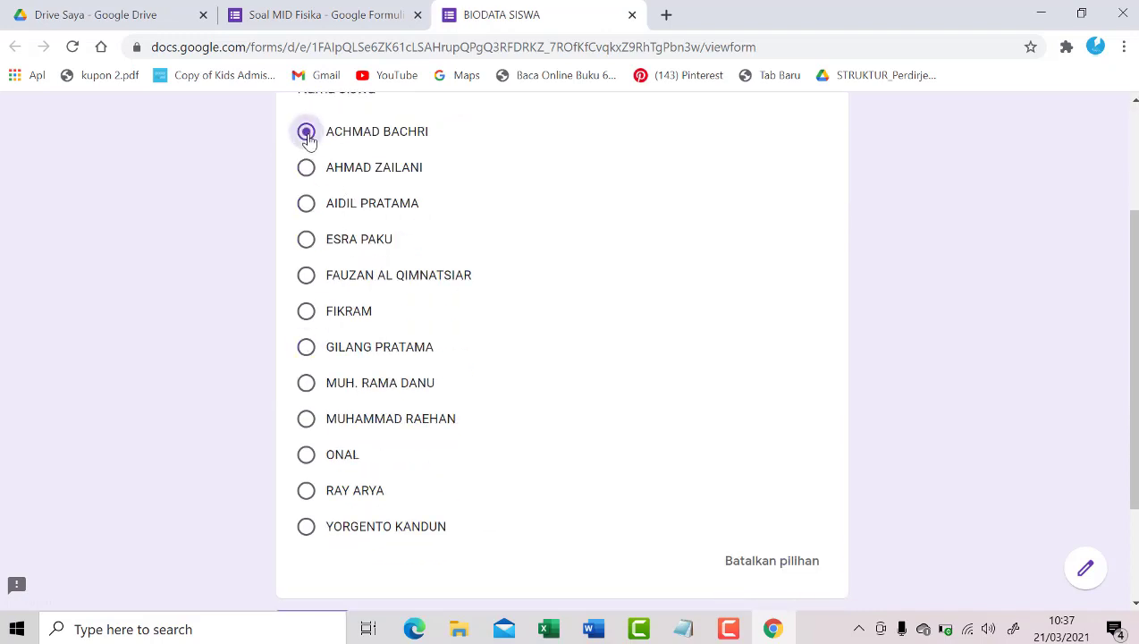
{"action": "left_click", "coordinate": [307, 347]}
{"action": "scroll", "coordinate": [349, 309], "scroll_direction": "up", "scroll_amount": 2}
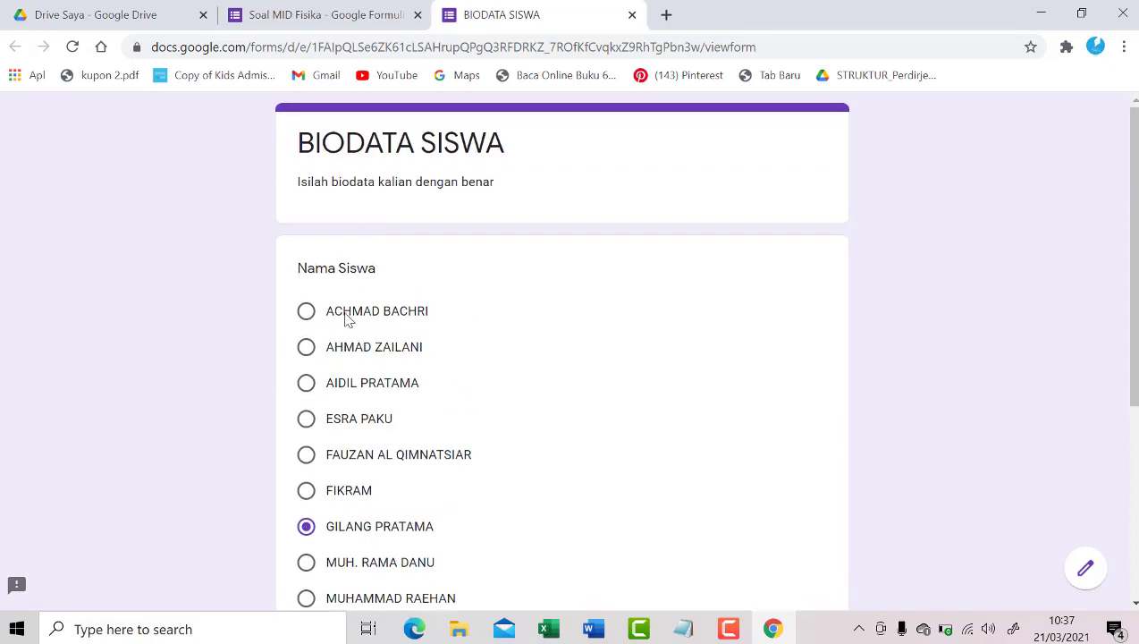
{"action": "left_click", "coordinate": [308, 11]}
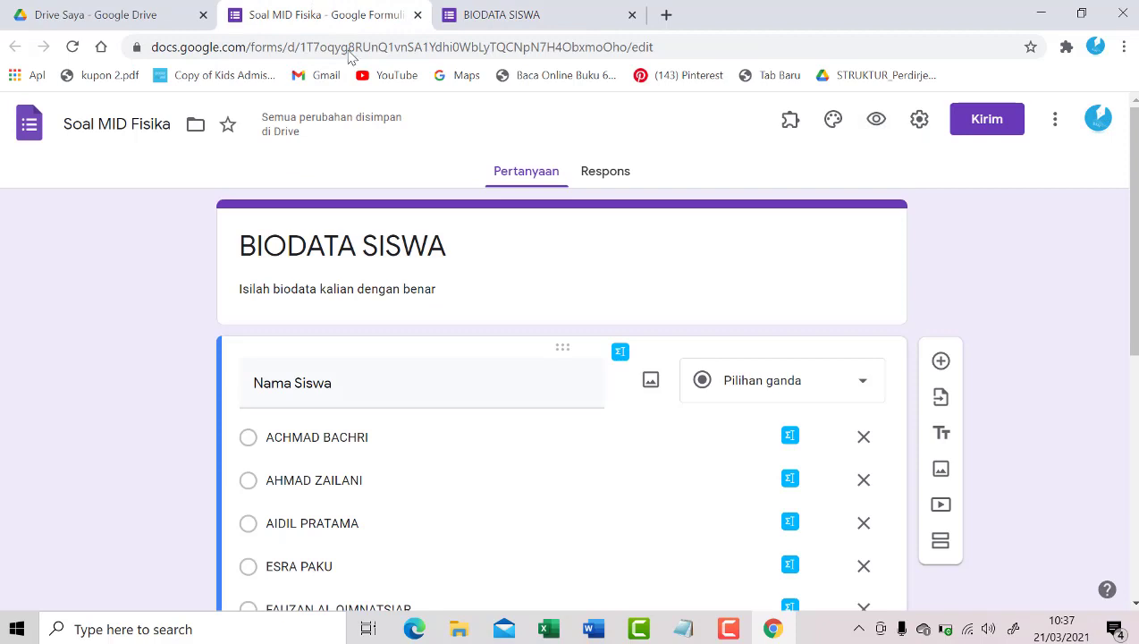
Turn Nama Siswa into a drop-down question and reload the preview tab.
{"action": "left_click", "coordinate": [745, 382]}
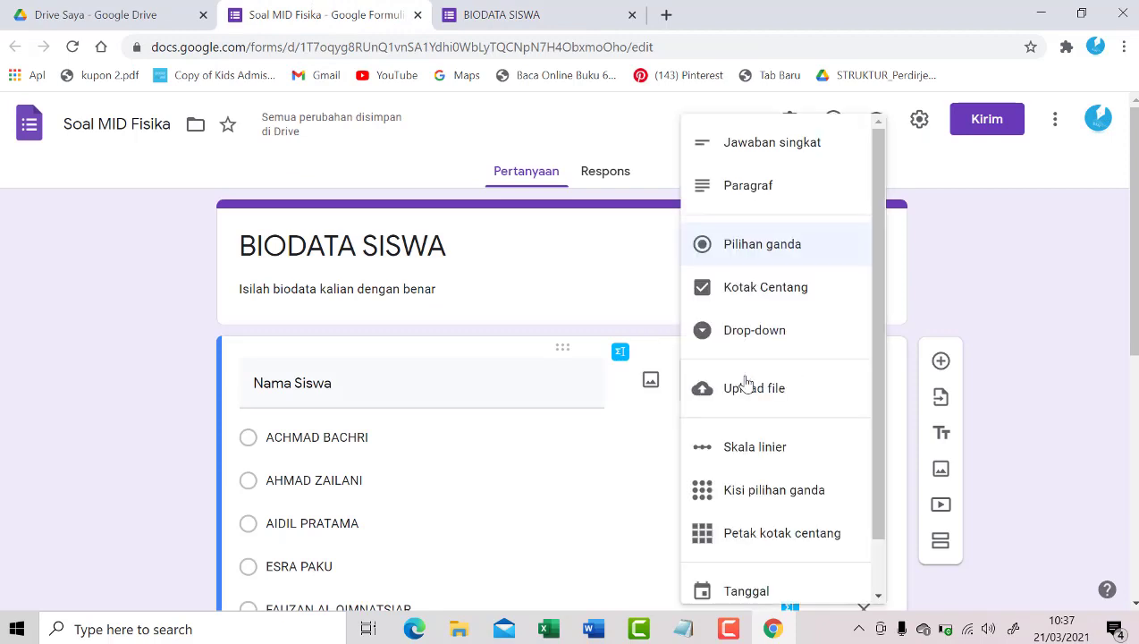
{"action": "left_click", "coordinate": [743, 331]}
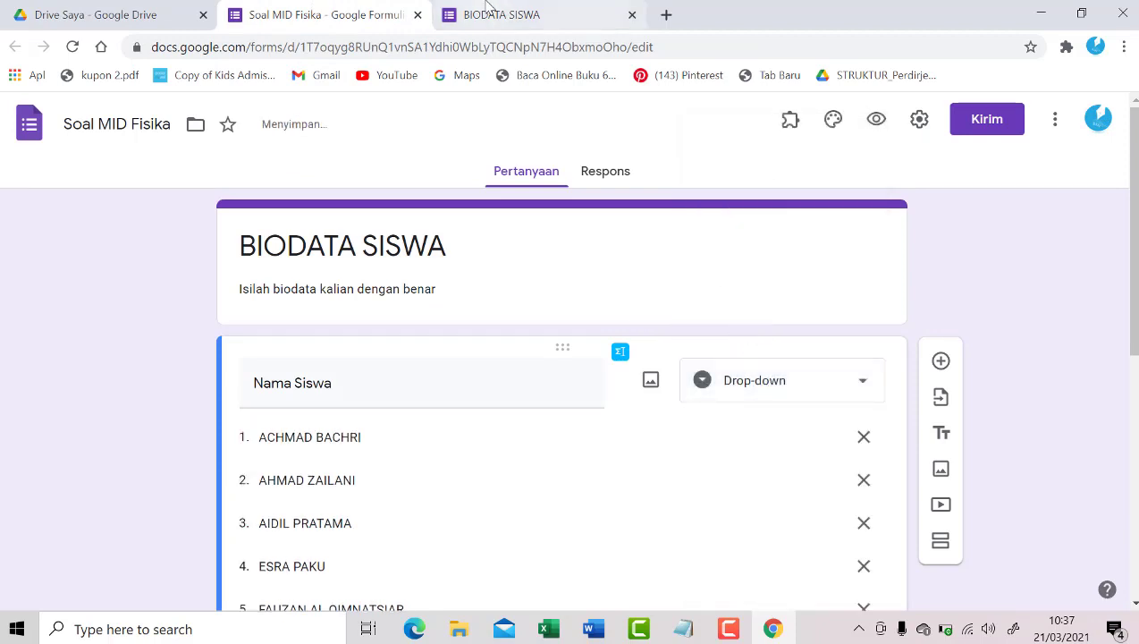
{"action": "left_click", "coordinate": [601, 17]}
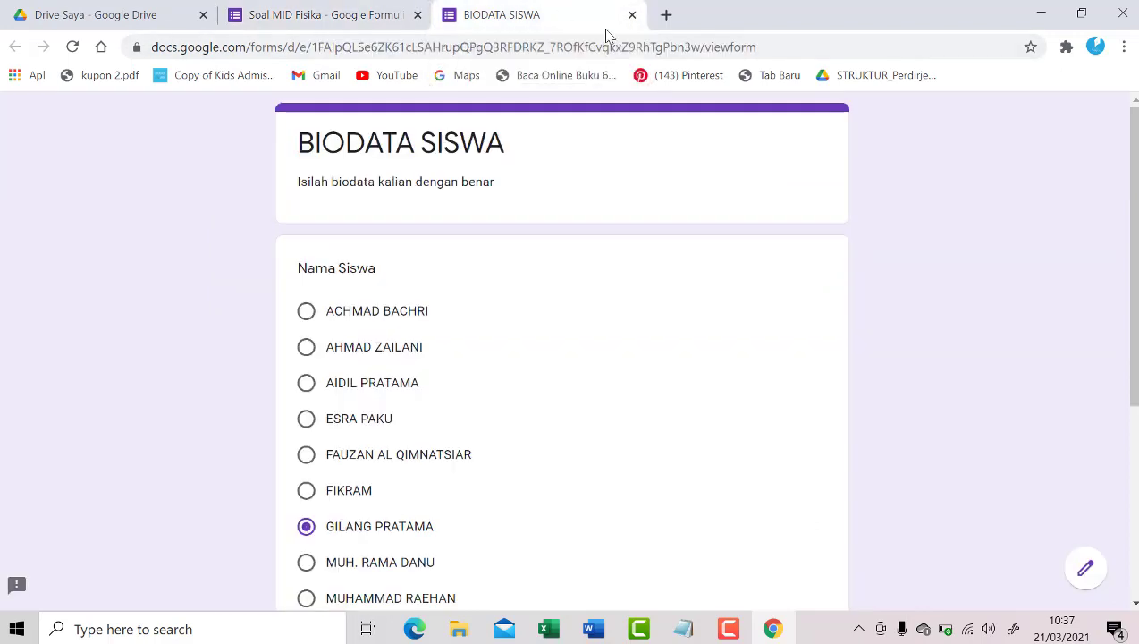
{"action": "left_click", "coordinate": [774, 44]}
{"action": "key", "text": "Return"}
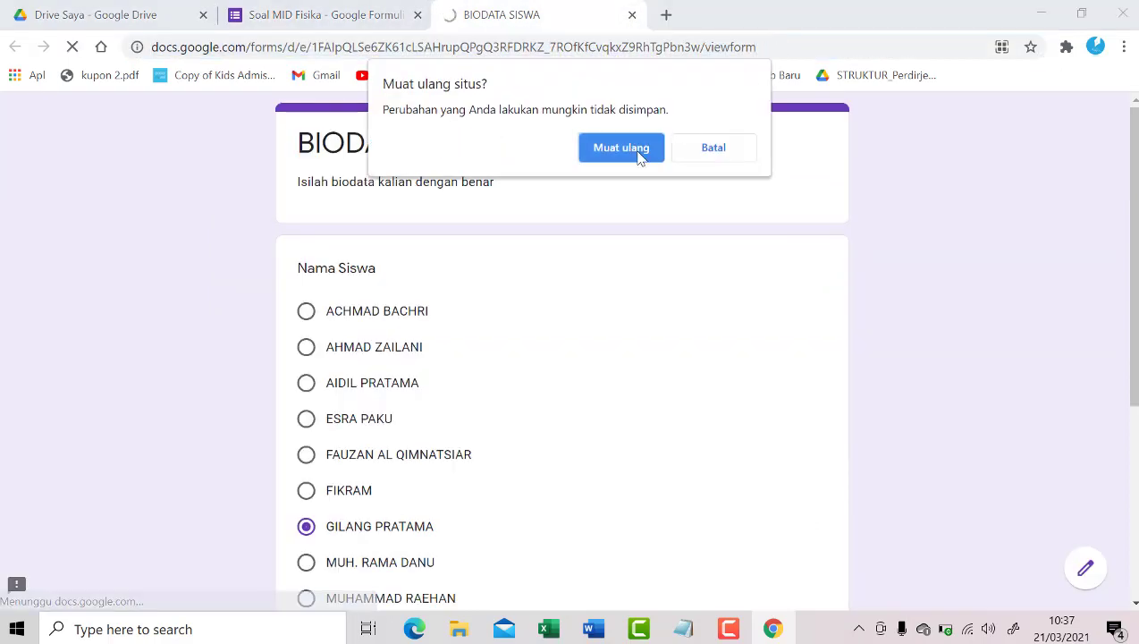
{"action": "left_click", "coordinate": [638, 153]}
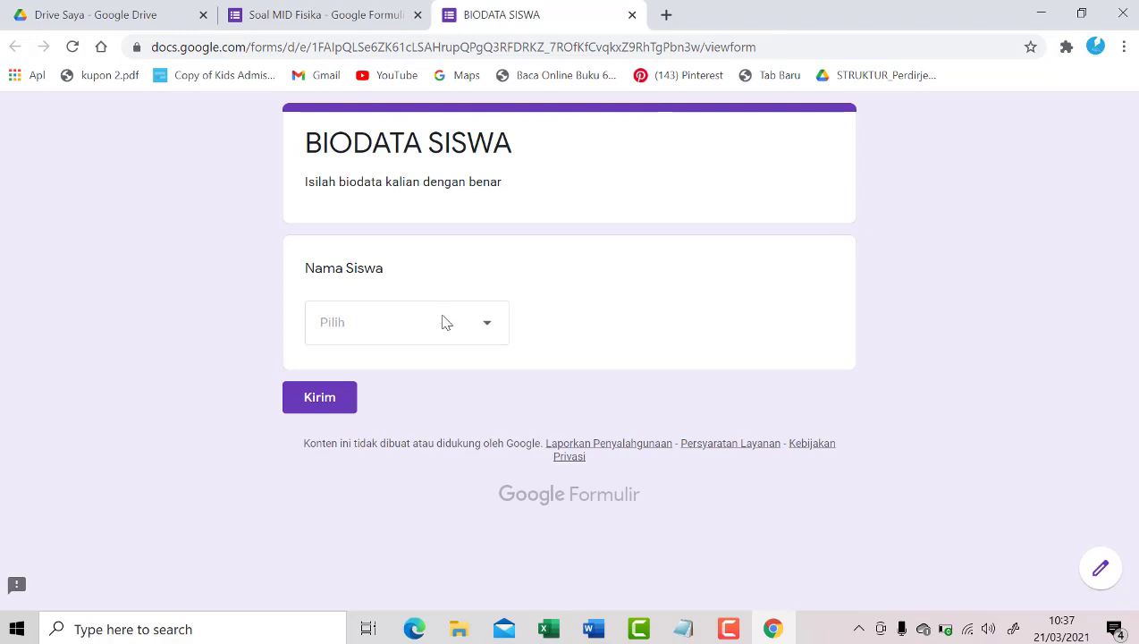
Pick a student name from the preview's Nama Siswa drop-down.
{"action": "left_click", "coordinate": [450, 327]}
{"action": "left_click", "coordinate": [644, 304]}
{"action": "left_click", "coordinate": [473, 328]}
{"action": "scroll", "coordinate": [423, 295], "scroll_direction": "down", "scroll_amount": 2}
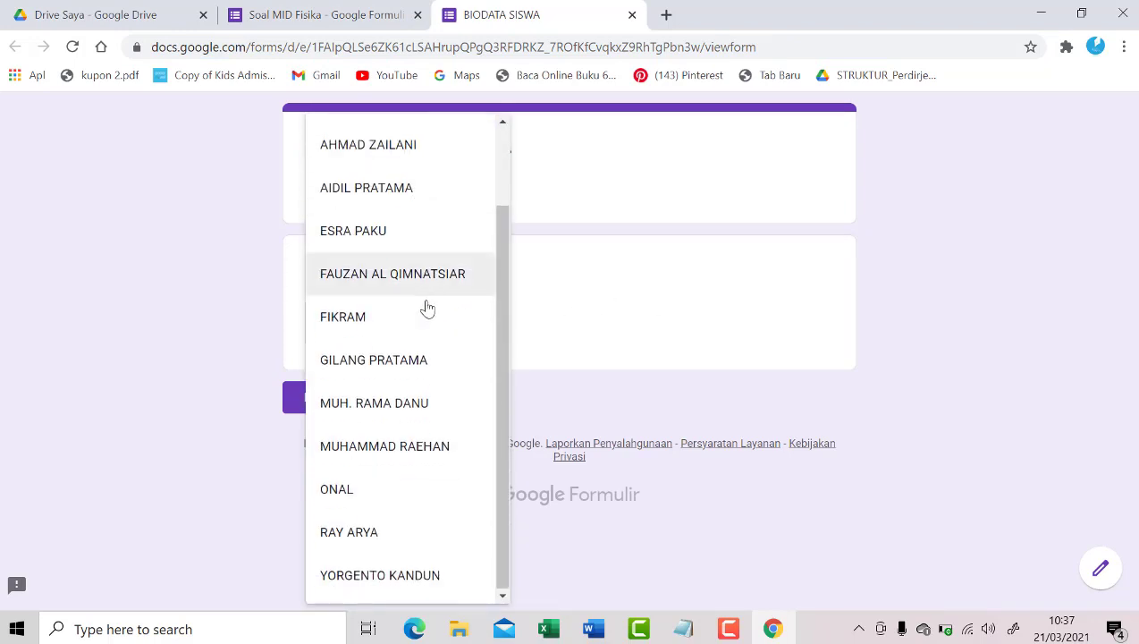
{"action": "scroll", "coordinate": [402, 357], "scroll_direction": "up", "scroll_amount": 2}
{"action": "scroll", "coordinate": [385, 313], "scroll_direction": "down", "scroll_amount": 2}
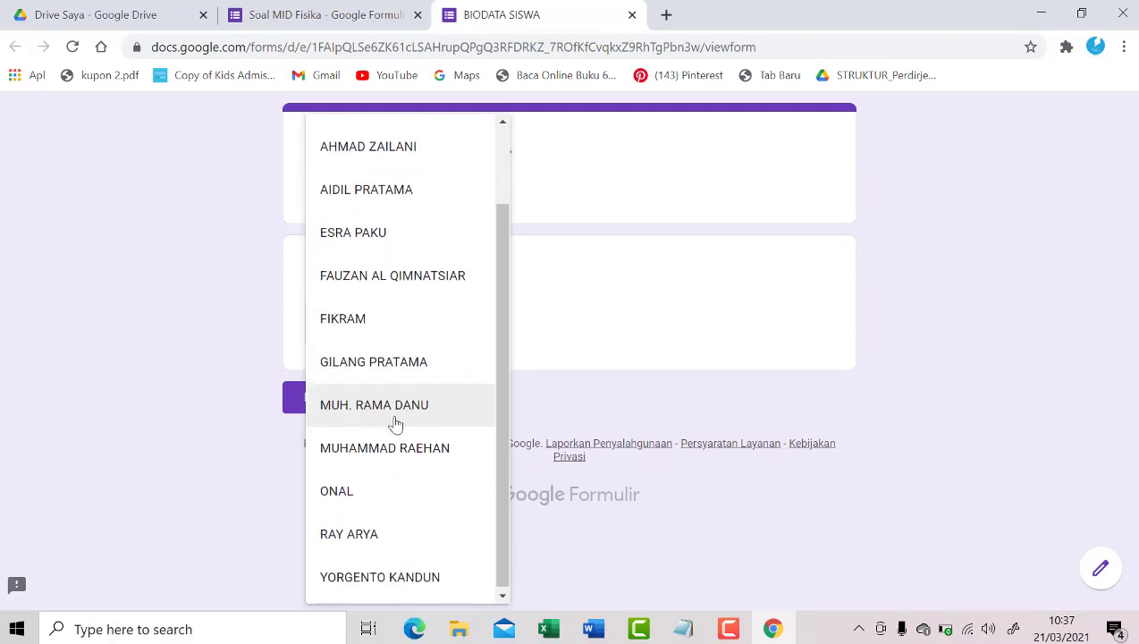
{"action": "left_click", "coordinate": [365, 451]}
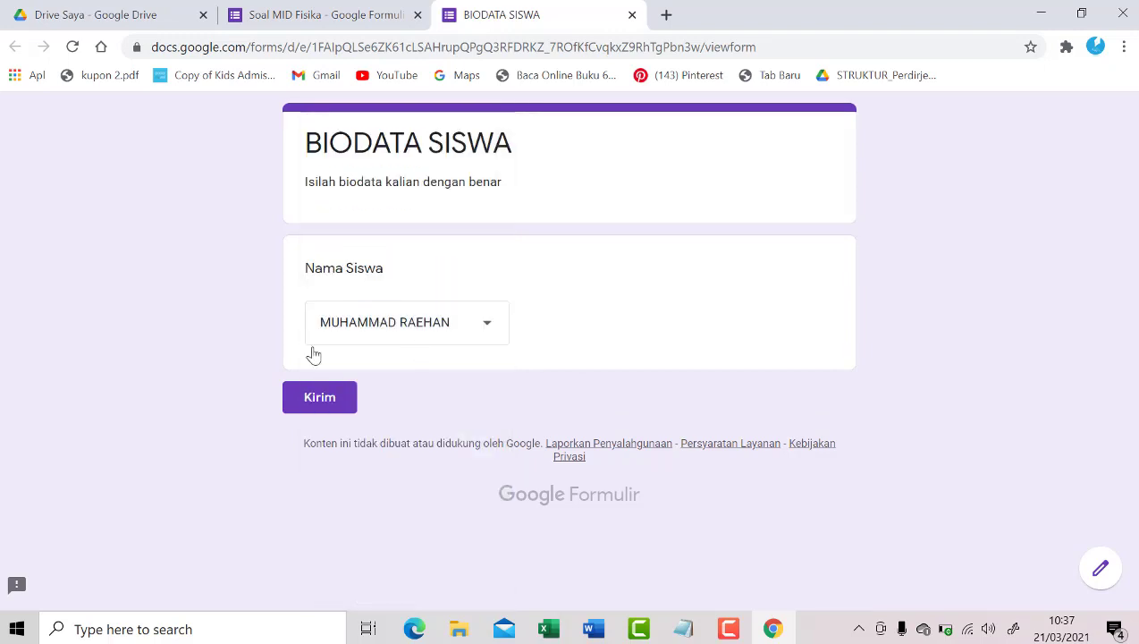
{"action": "left_click", "coordinate": [338, 10]}
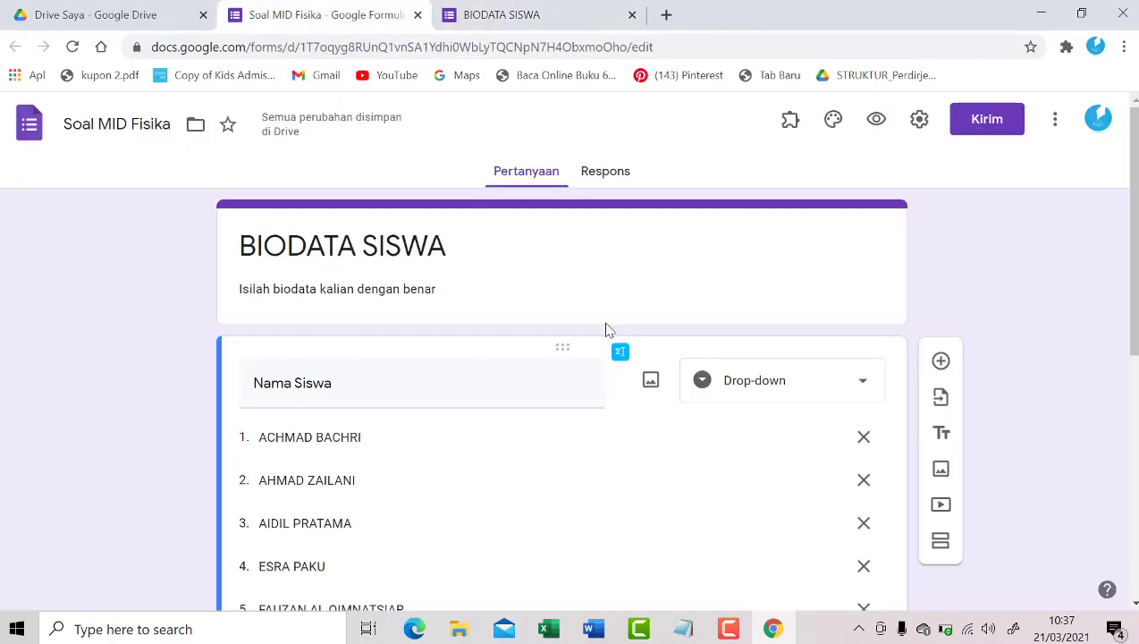
Change Nama Siswa to a Kotak Centang checkbox question and reload the preview.
{"action": "left_click", "coordinate": [747, 389]}
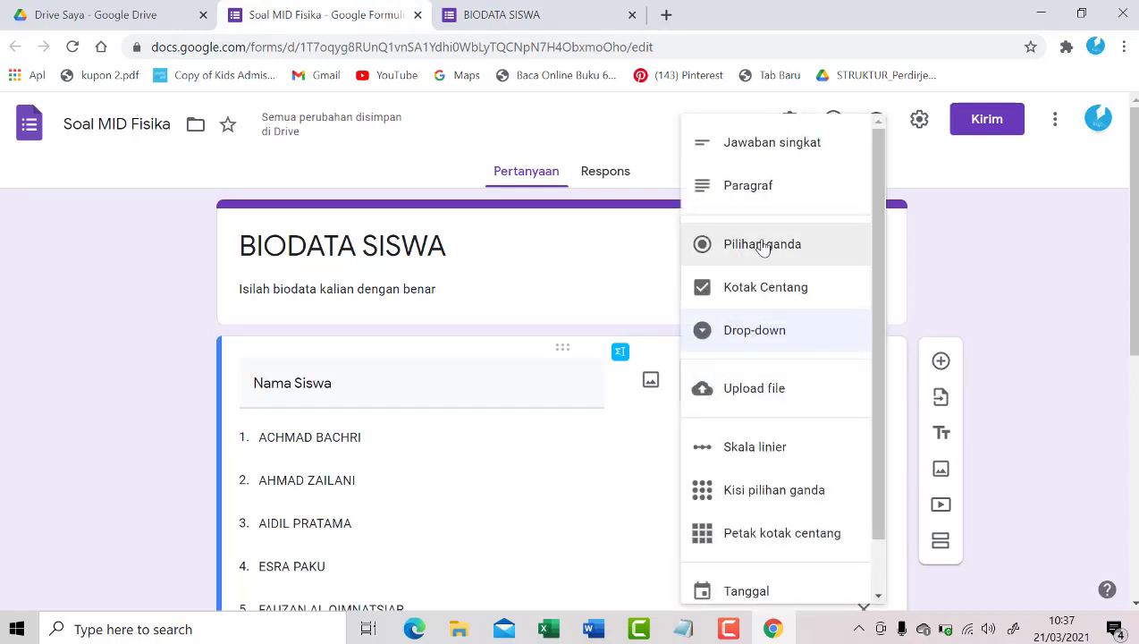
{"action": "left_click", "coordinate": [757, 295]}
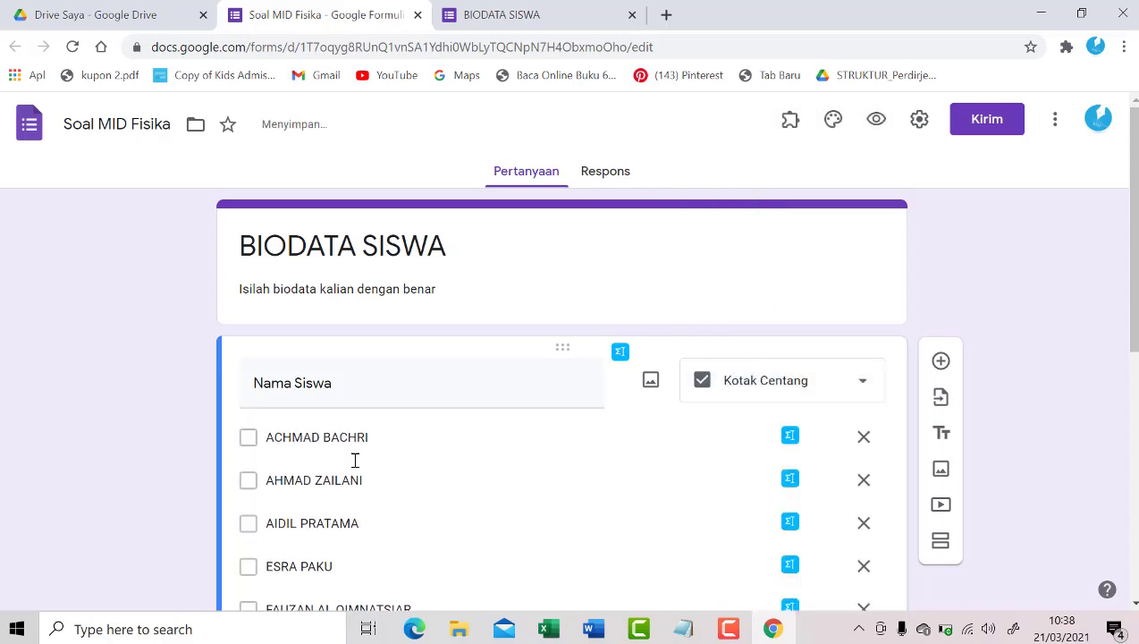
{"action": "left_click", "coordinate": [490, 16]}
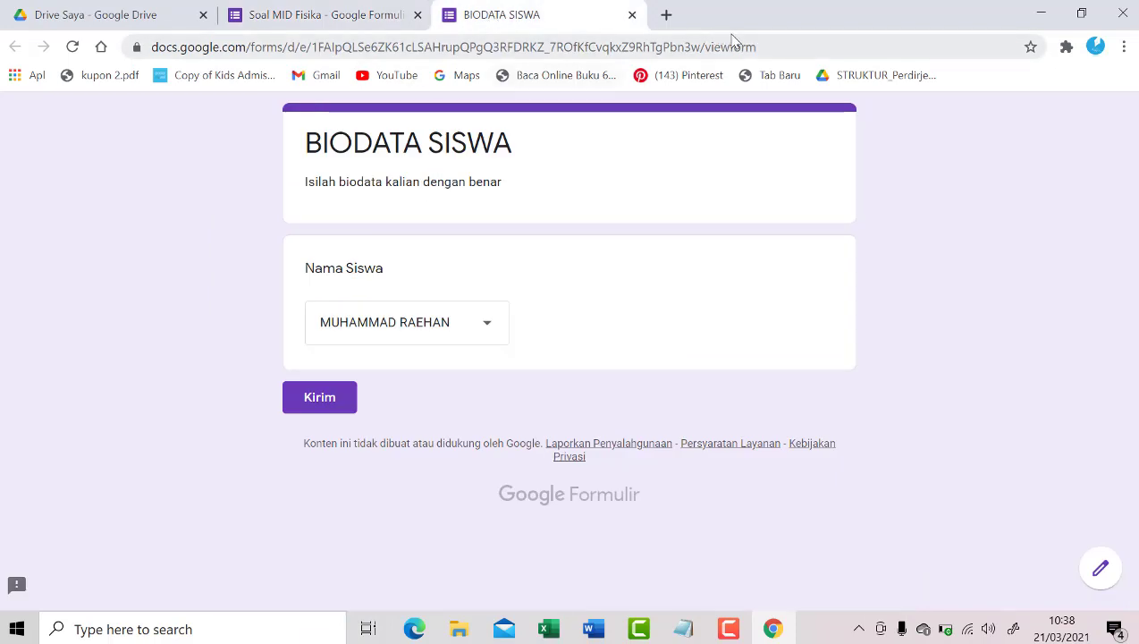
{"action": "left_click", "coordinate": [781, 46]}
{"action": "key", "text": "Return"}
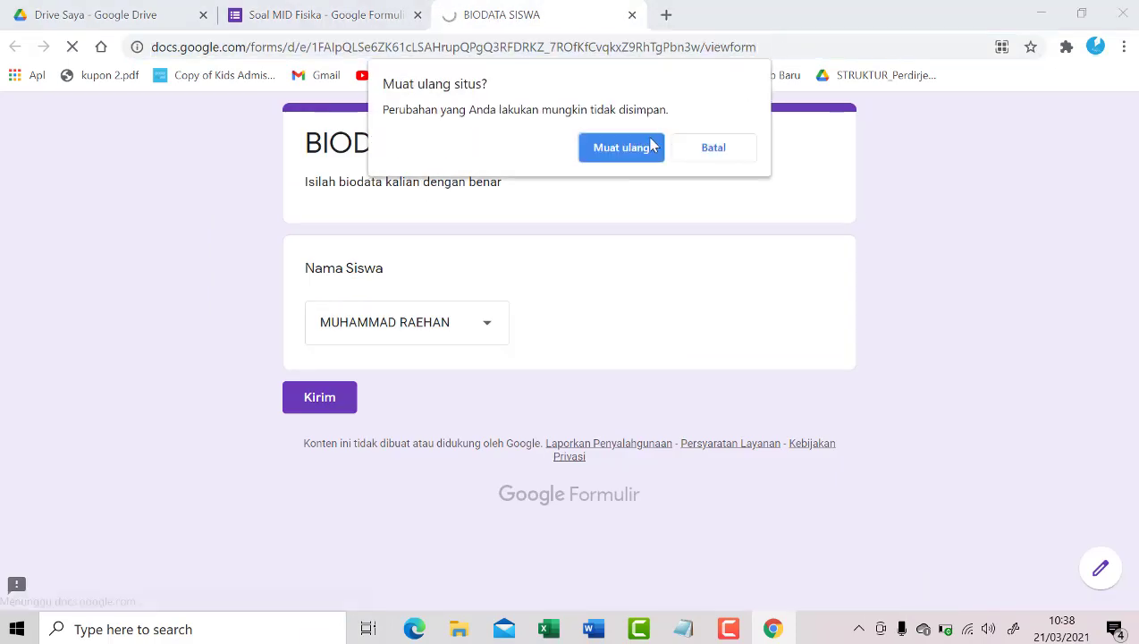
{"action": "left_click", "coordinate": [649, 145]}
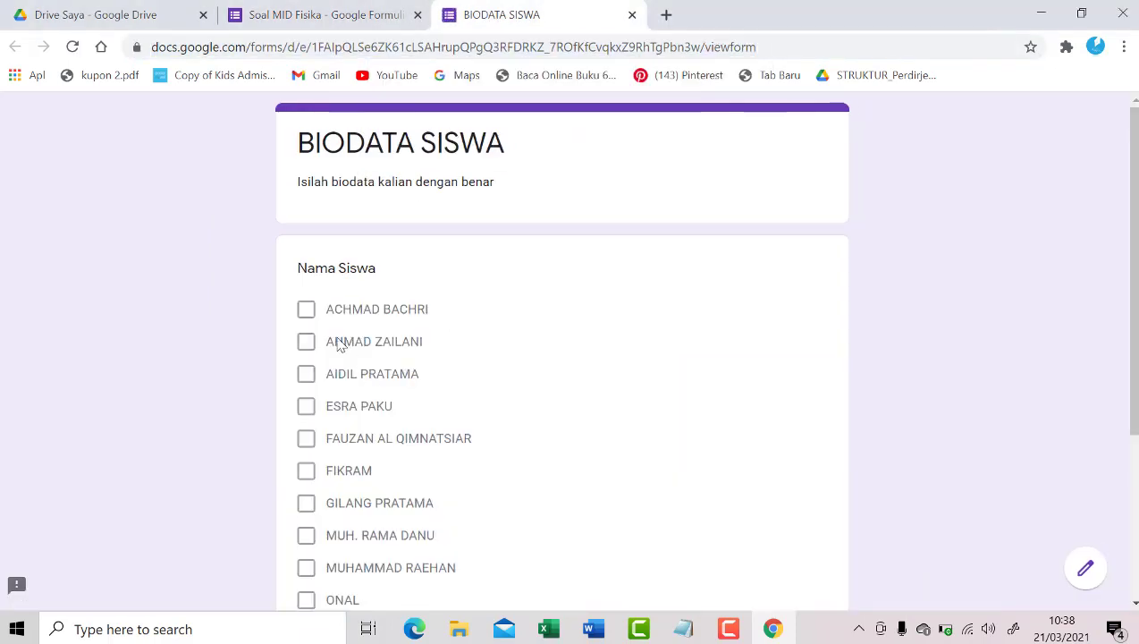
Tick most of the student names in the preview as a test.
{"action": "left_click", "coordinate": [315, 343]}
{"action": "left_click", "coordinate": [304, 407]}
{"action": "left_click", "coordinate": [306, 440]}
{"action": "scroll", "coordinate": [305, 448], "scroll_direction": "down", "scroll_amount": 1}
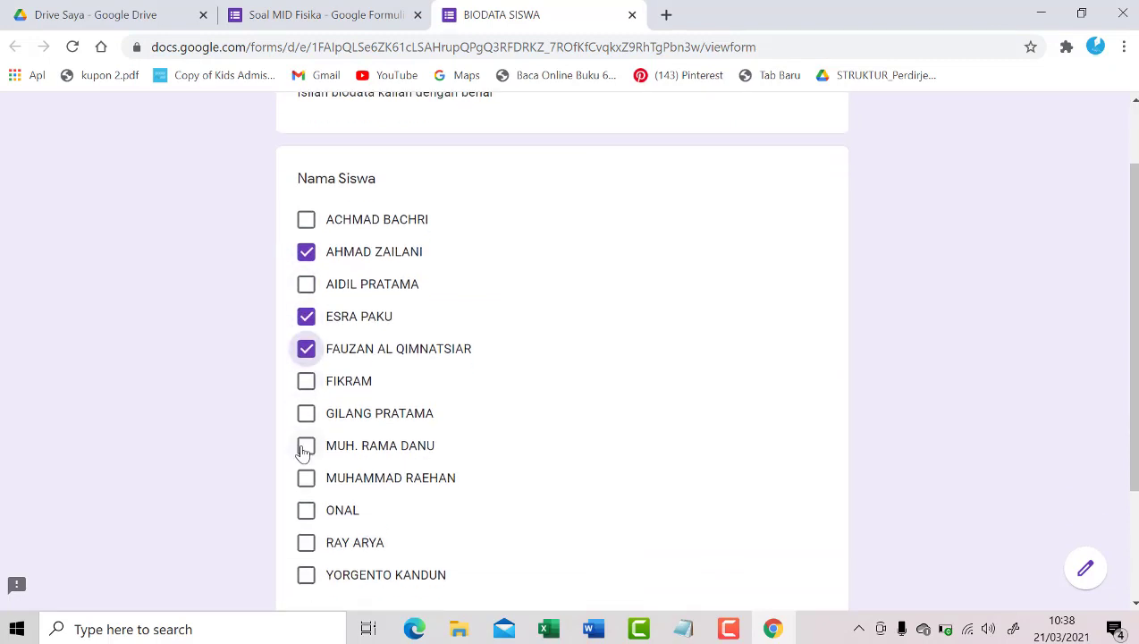
{"action": "left_click", "coordinate": [306, 447]}
{"action": "left_click", "coordinate": [307, 479]}
{"action": "left_click", "coordinate": [310, 512]}
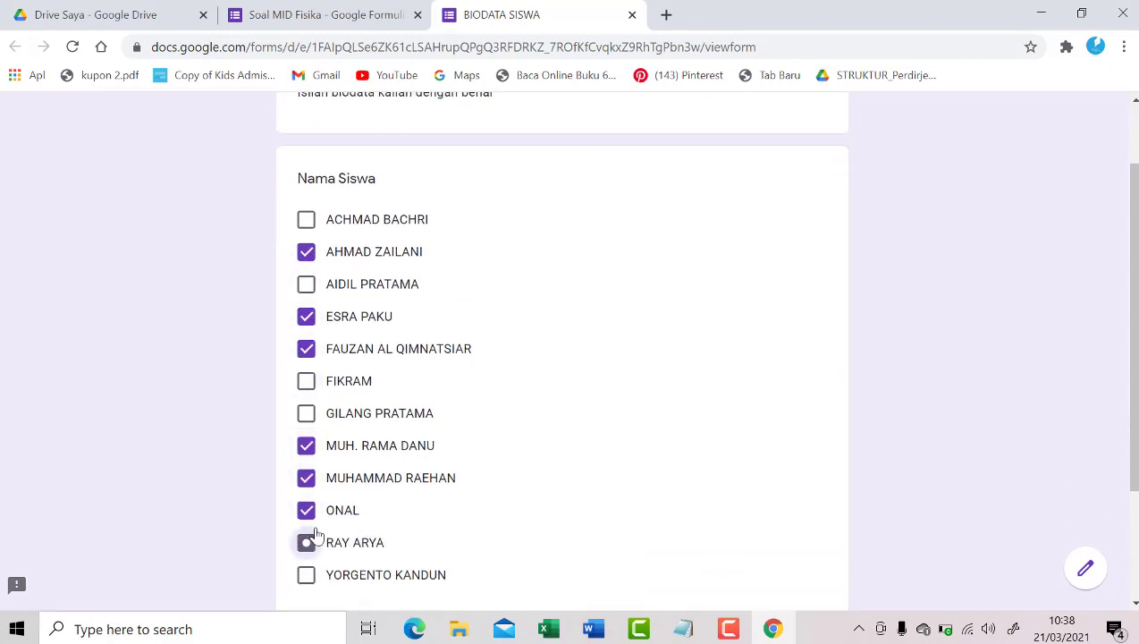
{"action": "left_click", "coordinate": [308, 541]}
{"action": "left_click", "coordinate": [305, 283]}
{"action": "left_click", "coordinate": [307, 221]}
{"action": "scroll", "coordinate": [706, 320], "scroll_direction": "up", "scroll_amount": 1}
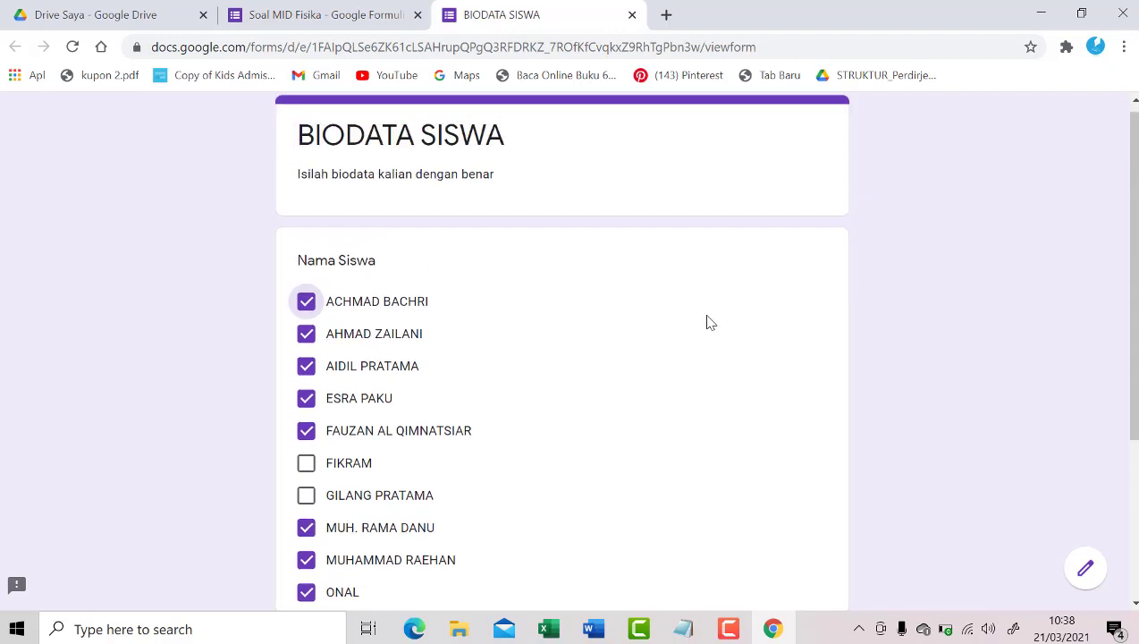
{"action": "left_click", "coordinate": [345, 11]}
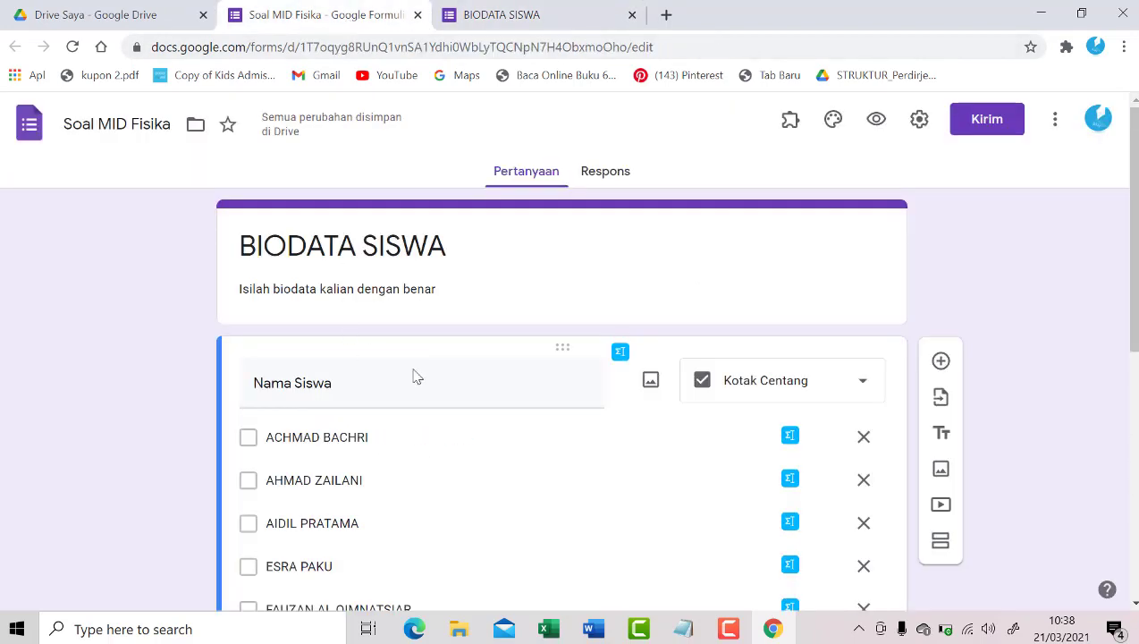
Change Nama Siswa to a Jawaban singkat short-answer question.
{"action": "left_click", "coordinate": [827, 398]}
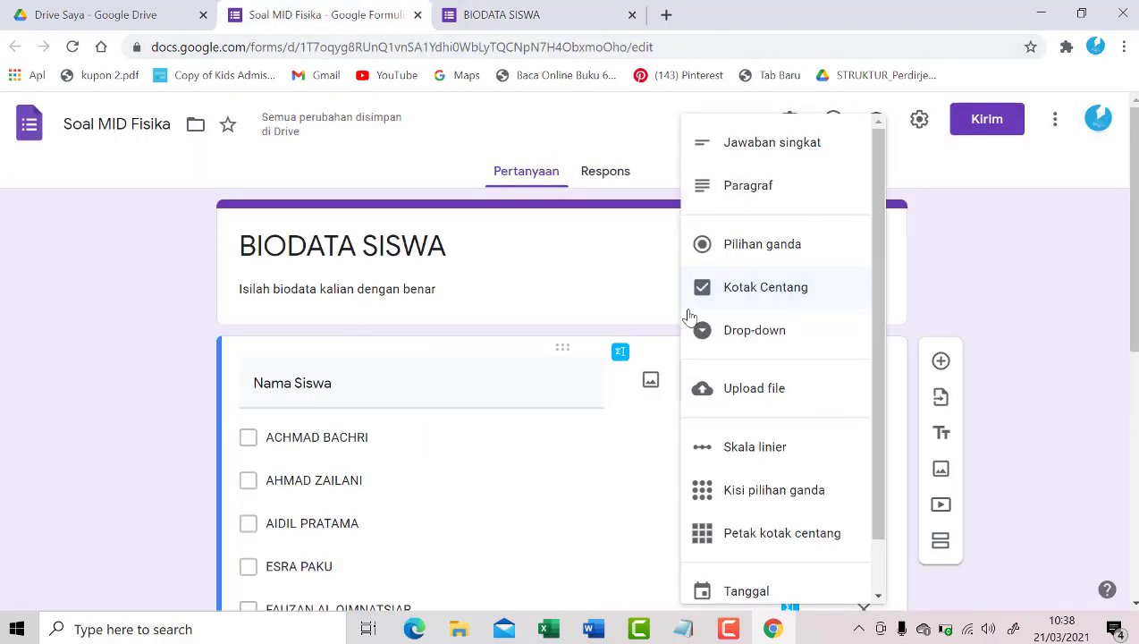
{"action": "left_click", "coordinate": [632, 307]}
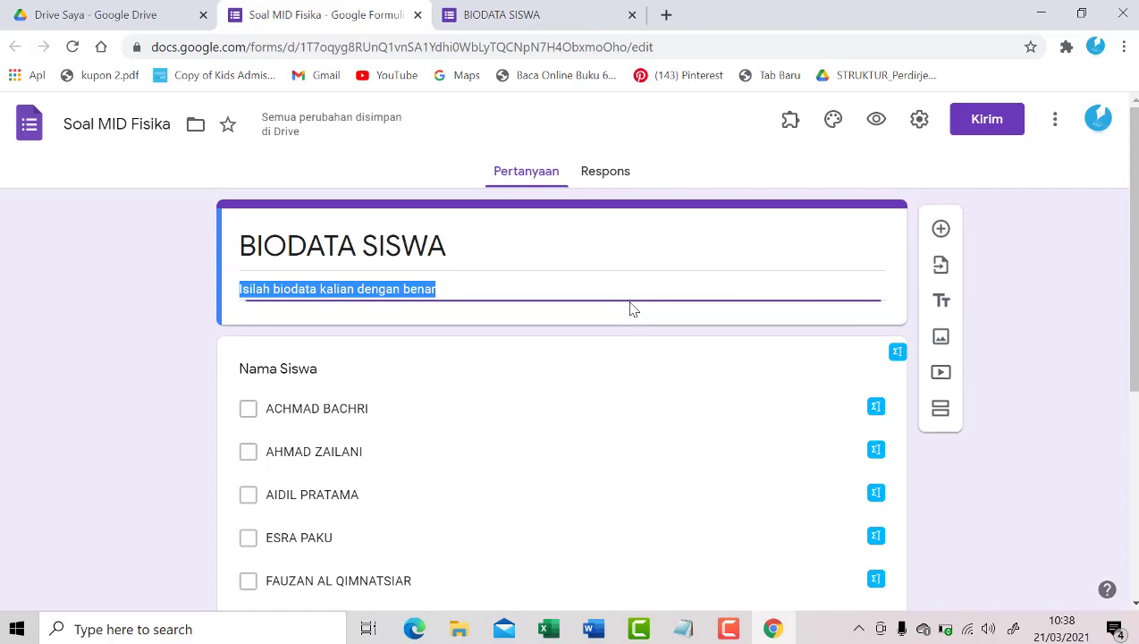
{"action": "left_click", "coordinate": [481, 385]}
{"action": "left_click", "coordinate": [764, 391]}
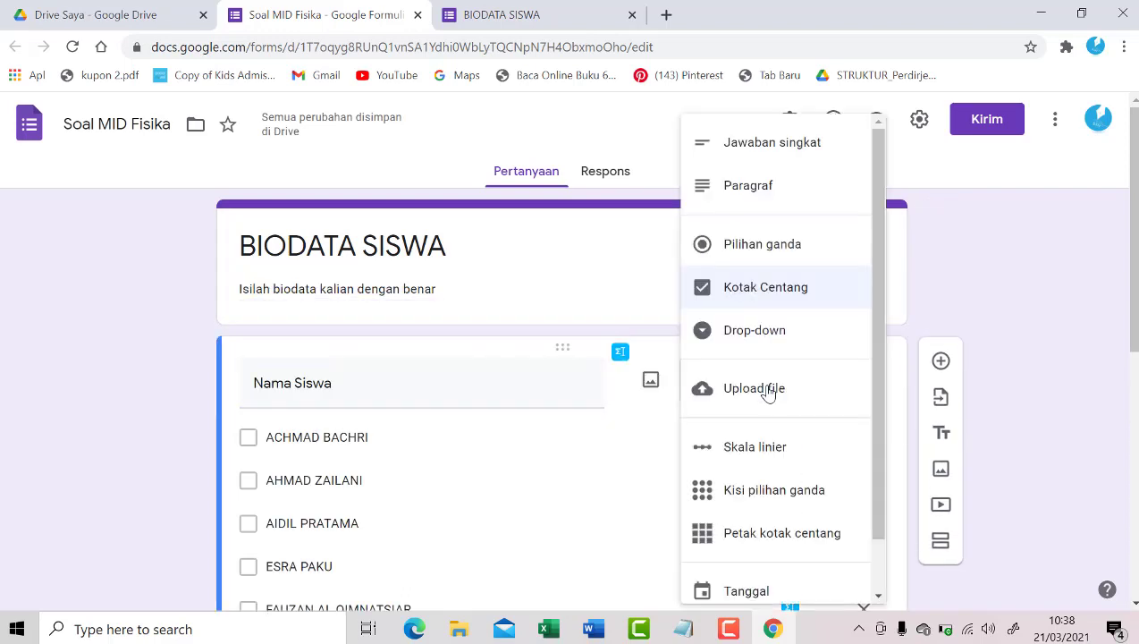
{"action": "left_click", "coordinate": [766, 147]}
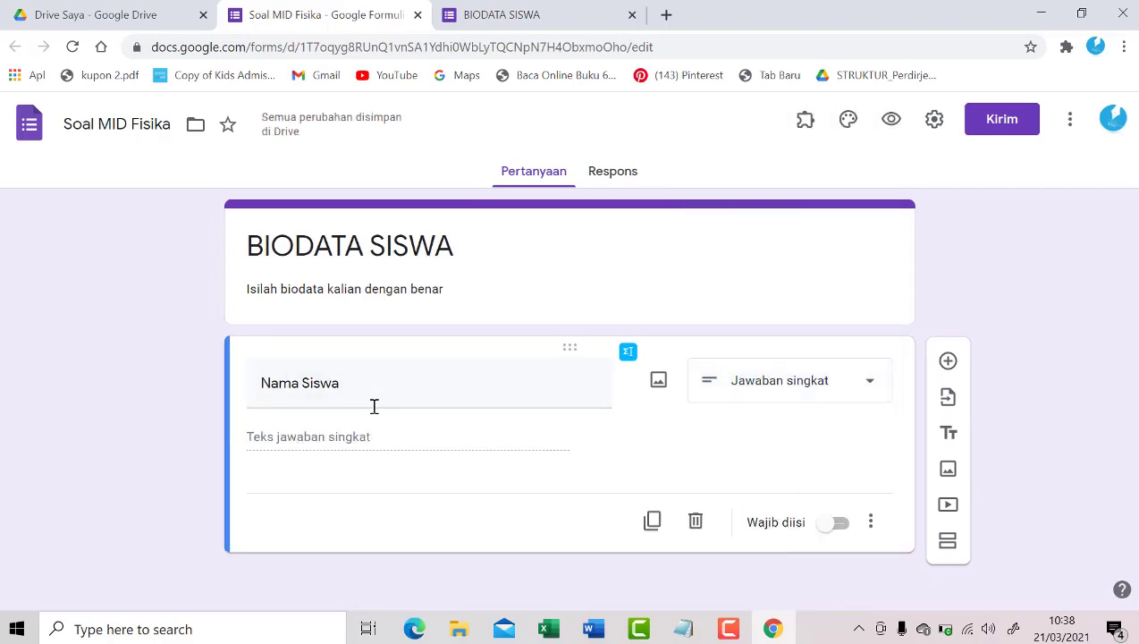
Close the old preview, open a fresh one, and try the Nama Siswa text field.
{"action": "left_click", "coordinate": [501, 16]}
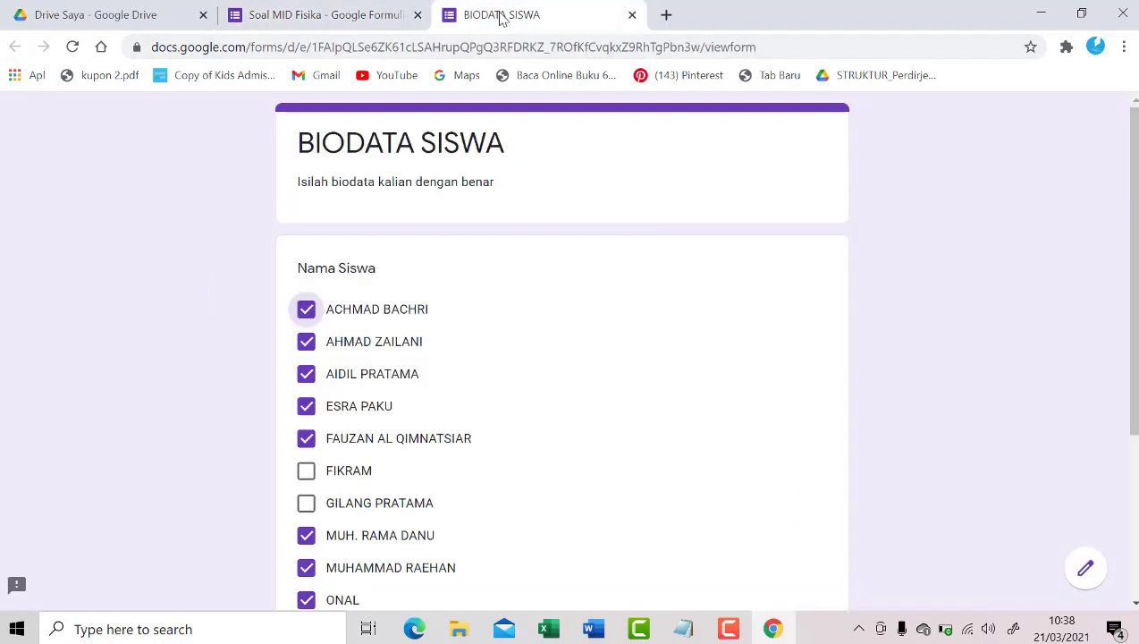
{"action": "left_click", "coordinate": [73, 47]}
{"action": "left_click", "coordinate": [610, 150]}
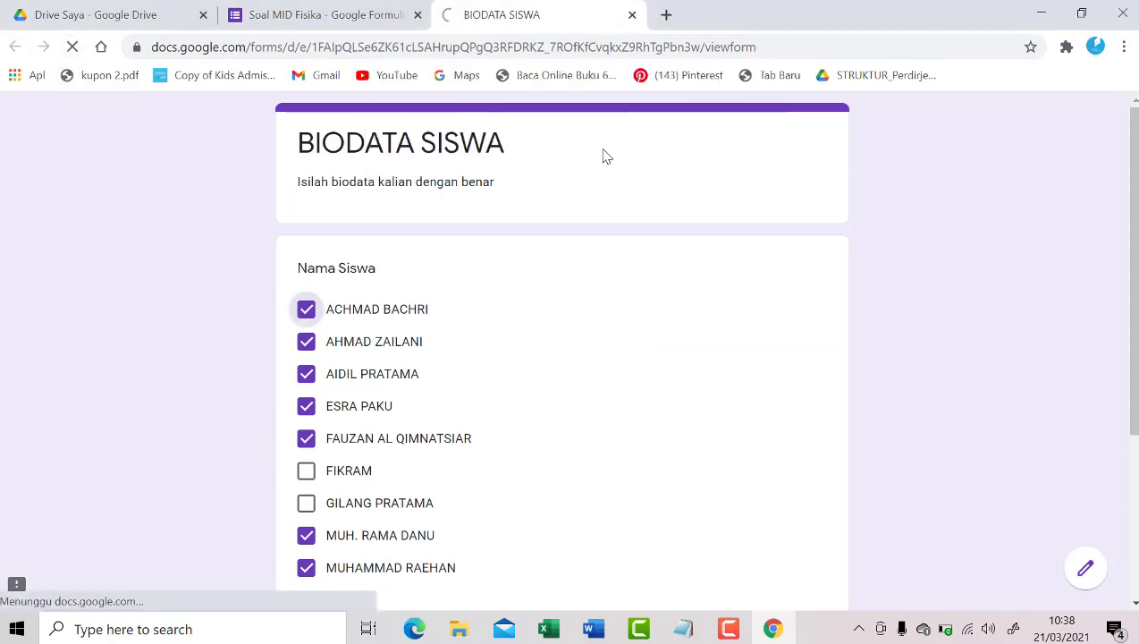
{"action": "left_click", "coordinate": [632, 16]}
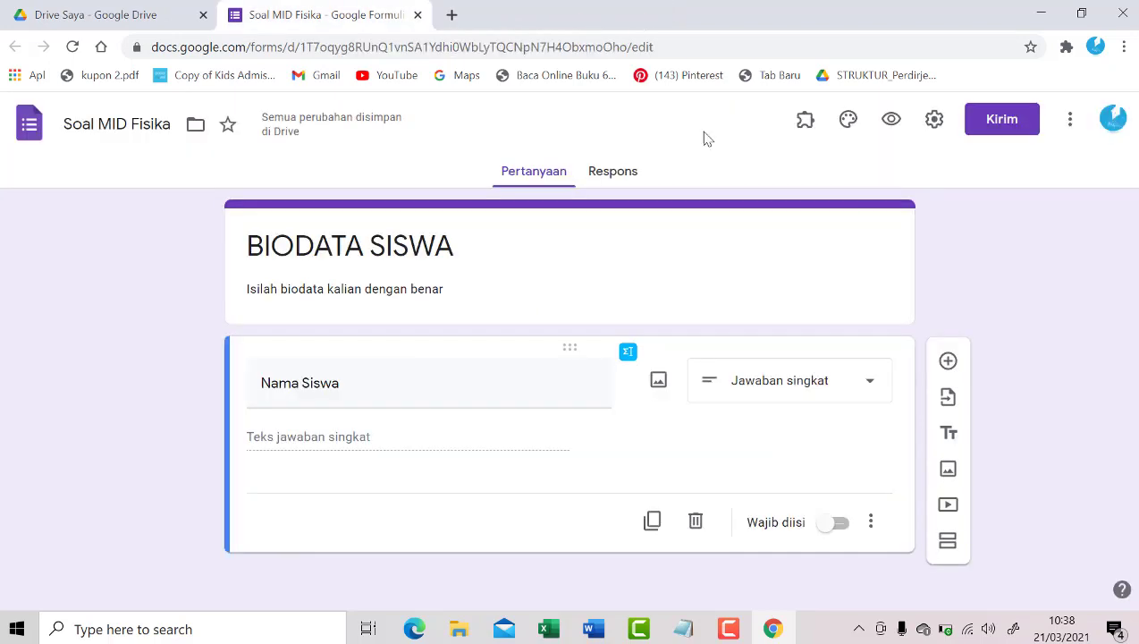
{"action": "left_click", "coordinate": [890, 125]}
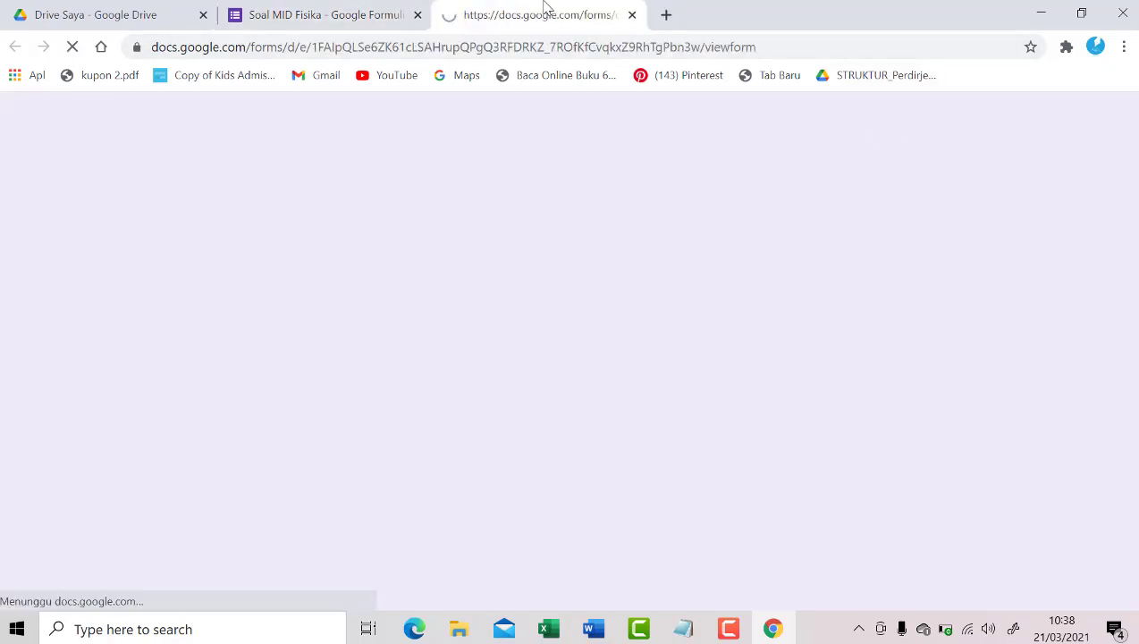
{"action": "left_click", "coordinate": [415, 312]}
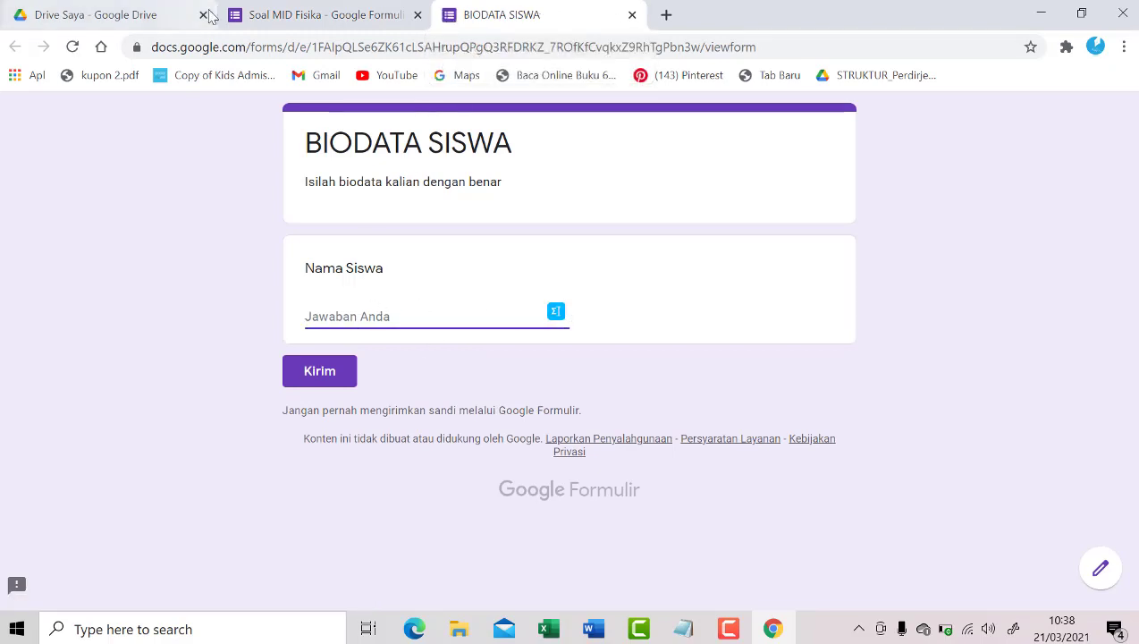
{"action": "left_click", "coordinate": [268, 13]}
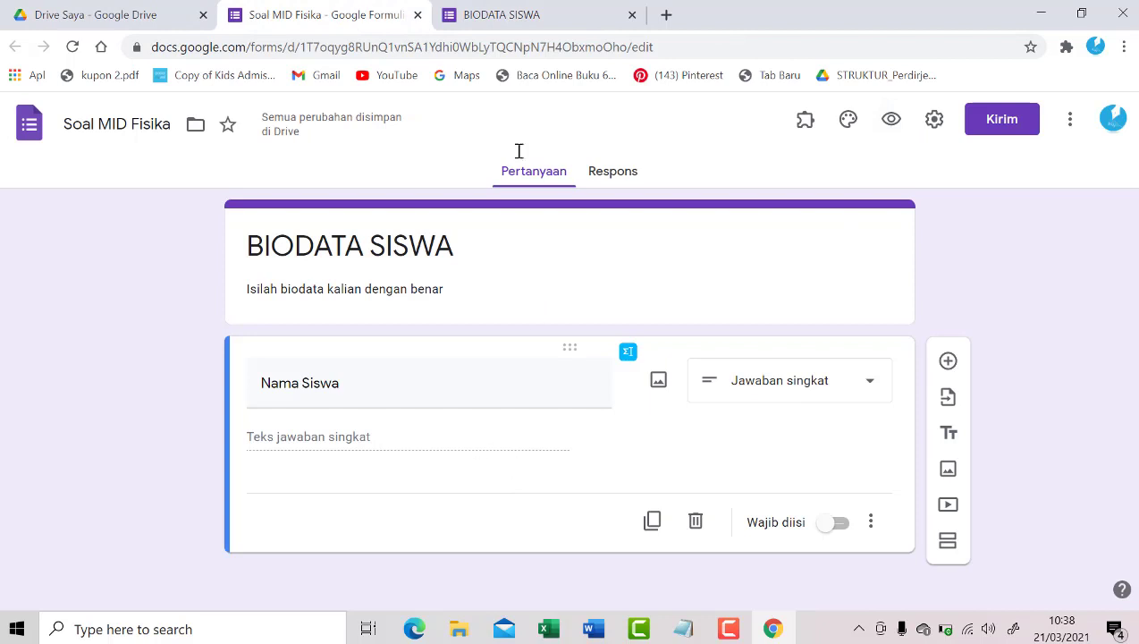
Make Nama Siswa required and confirm its red asterisk in the reloaded BIODATA SISWA preview.
{"action": "left_click", "coordinate": [838, 524]}
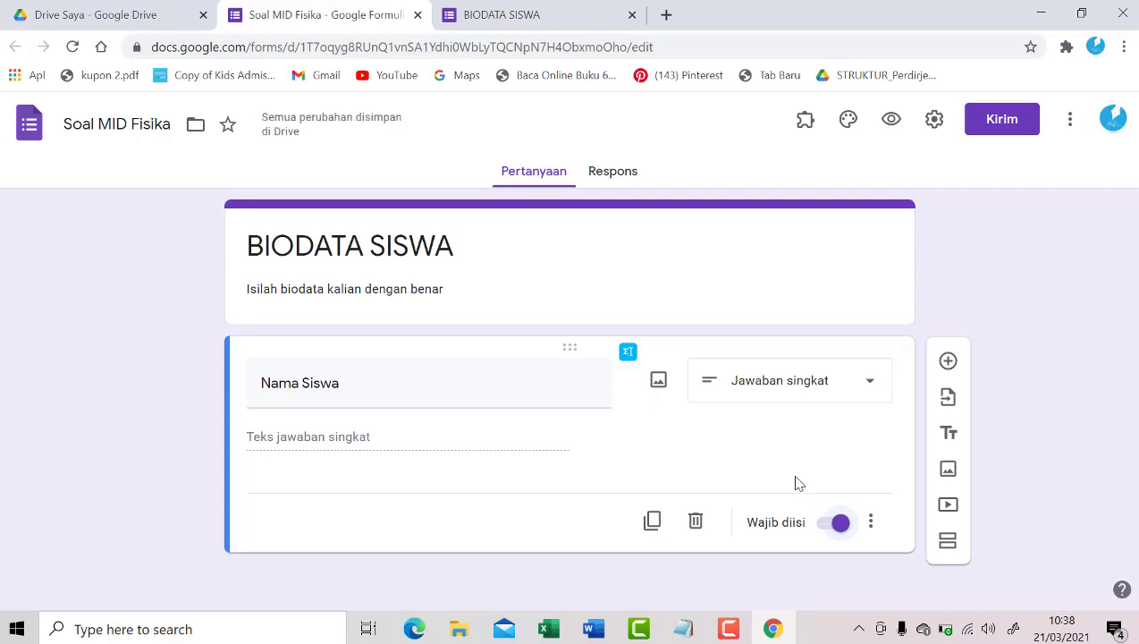
{"action": "left_click", "coordinate": [476, 13]}
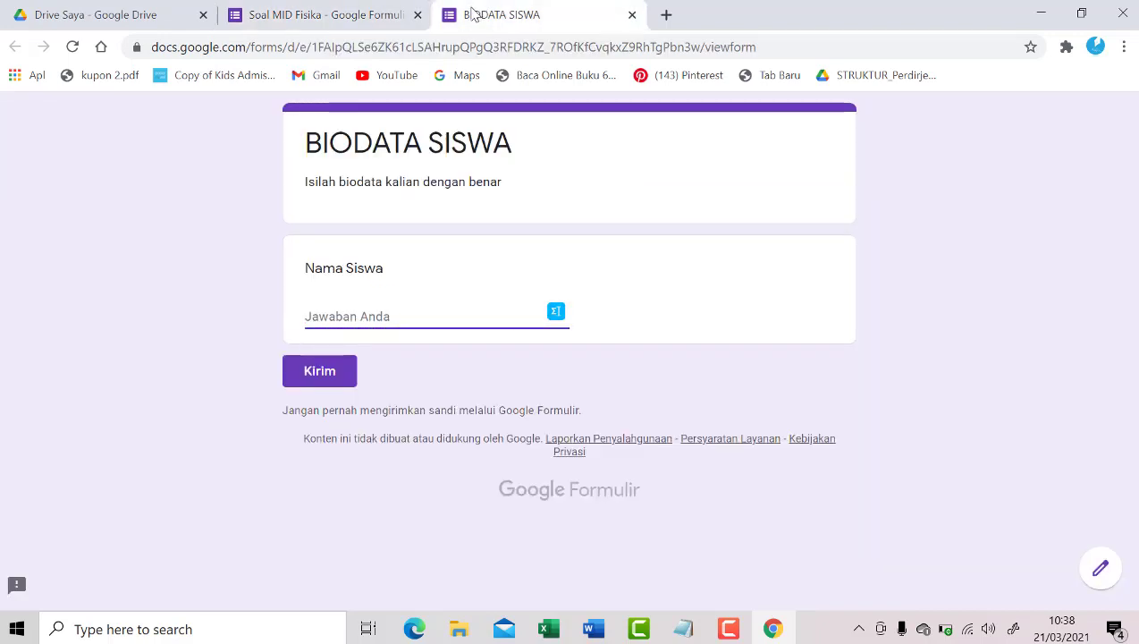
{"action": "left_click", "coordinate": [73, 46]}
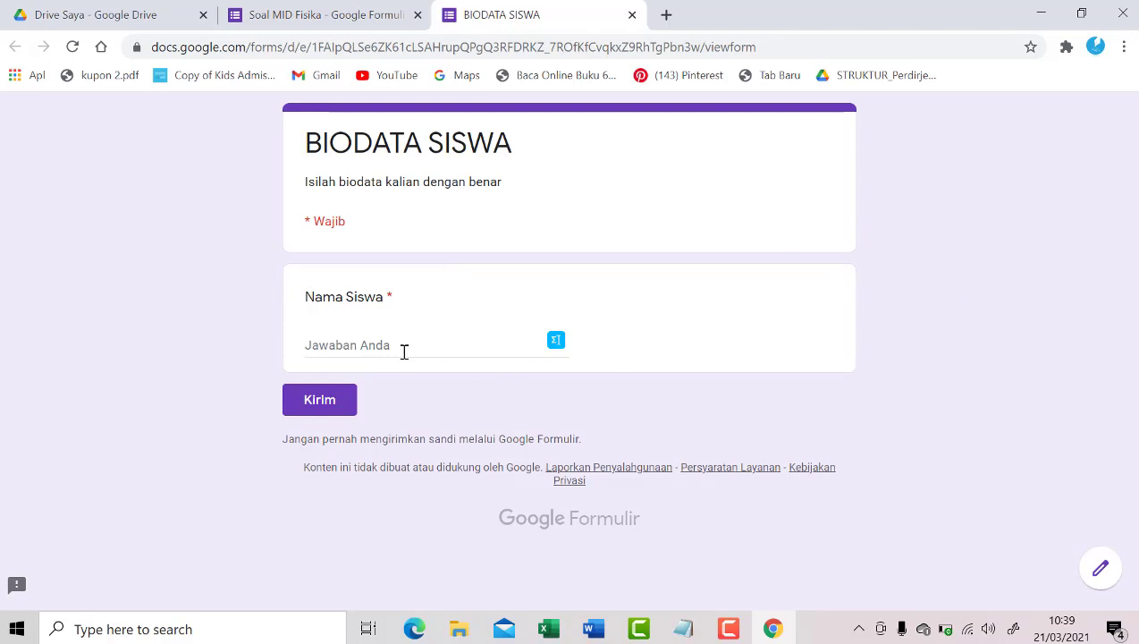
{"action": "left_click", "coordinate": [295, 9]}
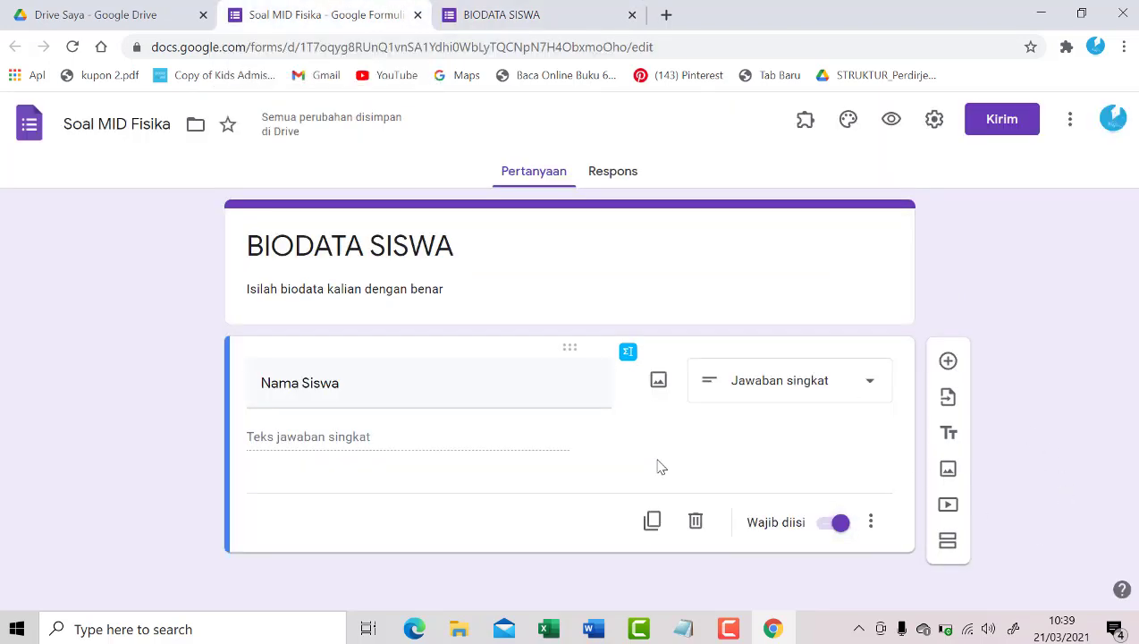
Add a new question titled KELAS below Nama Siswa as a drop-down.
{"action": "left_click", "coordinate": [948, 362]}
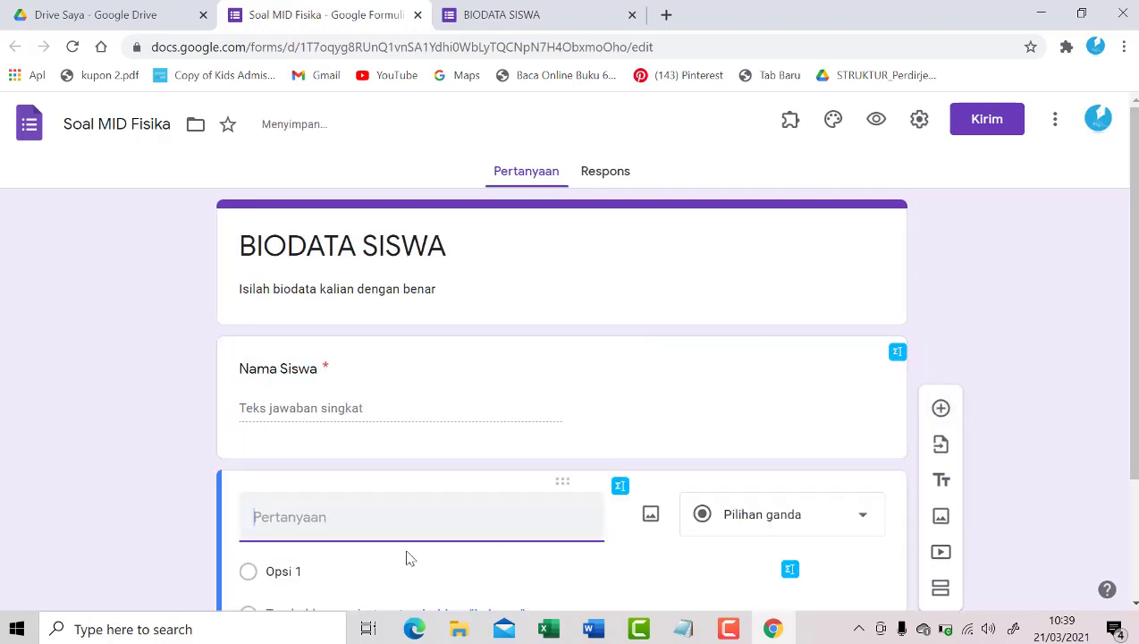
{"action": "type", "text": "KE"}
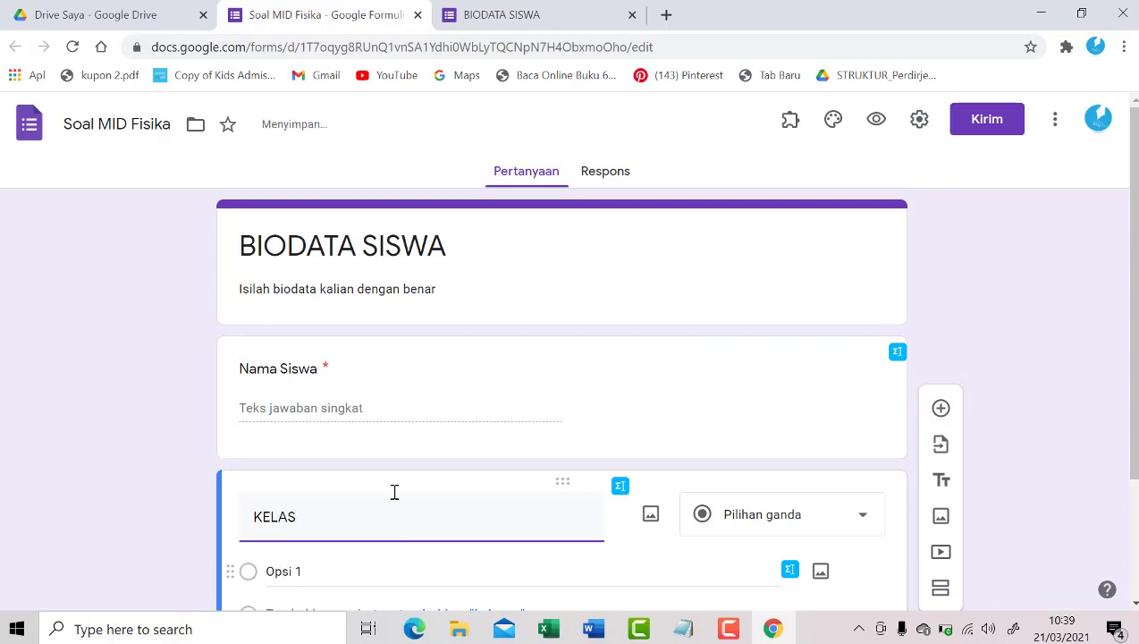
{"action": "type", "text": "LAS"}
{"action": "scroll", "coordinate": [390, 491], "scroll_direction": "down", "scroll_amount": 2}
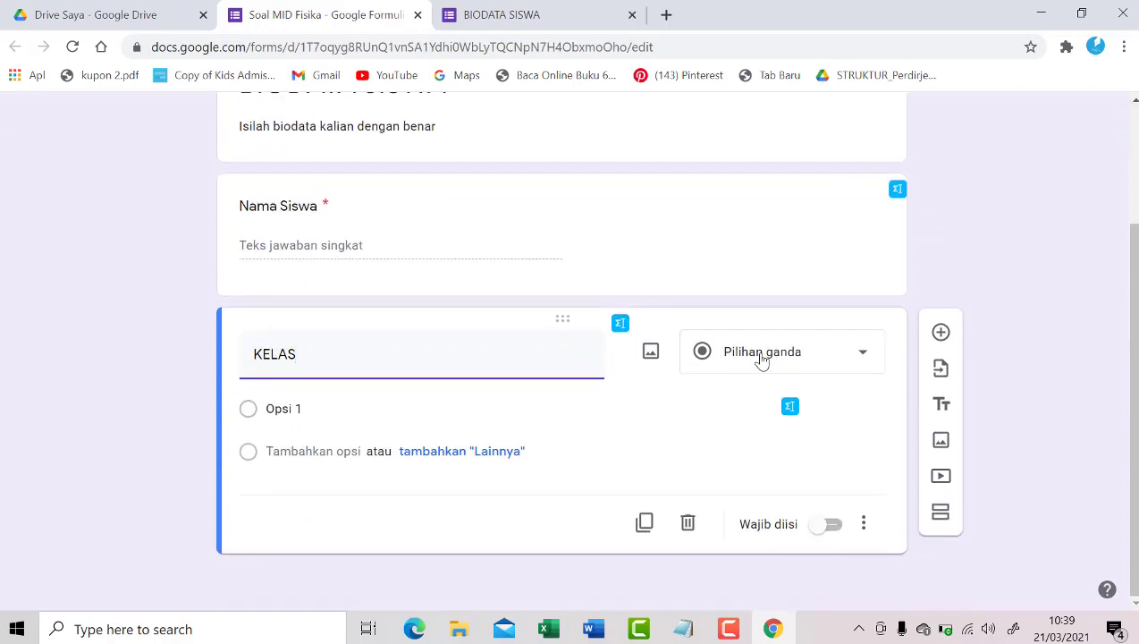
{"action": "left_click", "coordinate": [761, 359]}
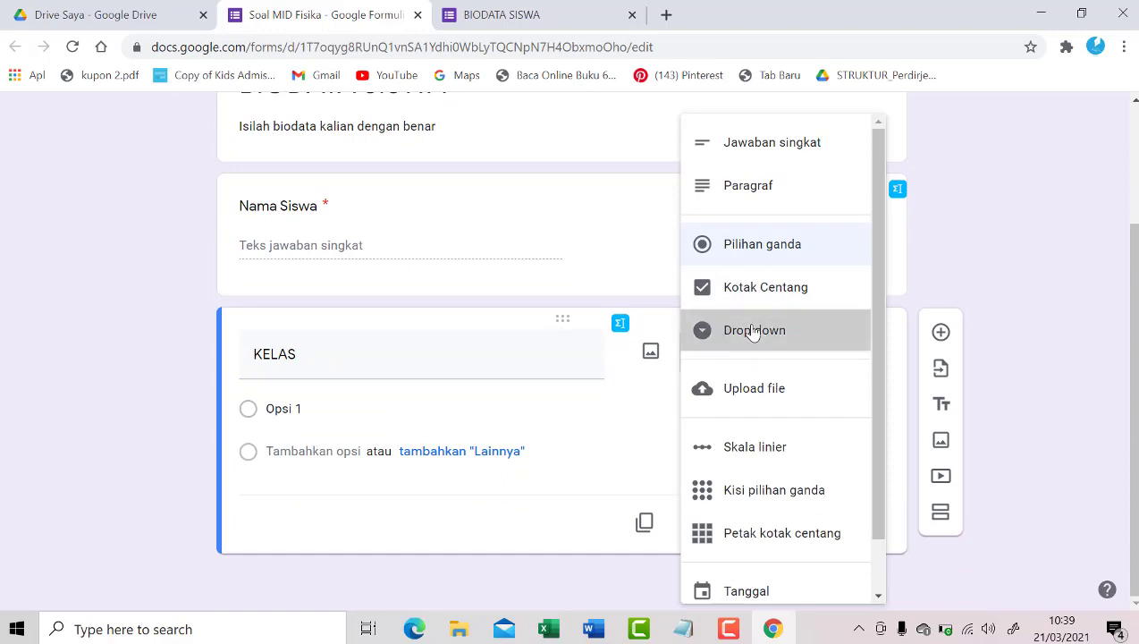
{"action": "left_click", "coordinate": [753, 331]}
Enter the class choices X TKJ A, X TKJ B, X TKJ C and X ELIN.
{"action": "left_click", "coordinate": [354, 410]}
{"action": "key", "text": "Caps_Lock"}
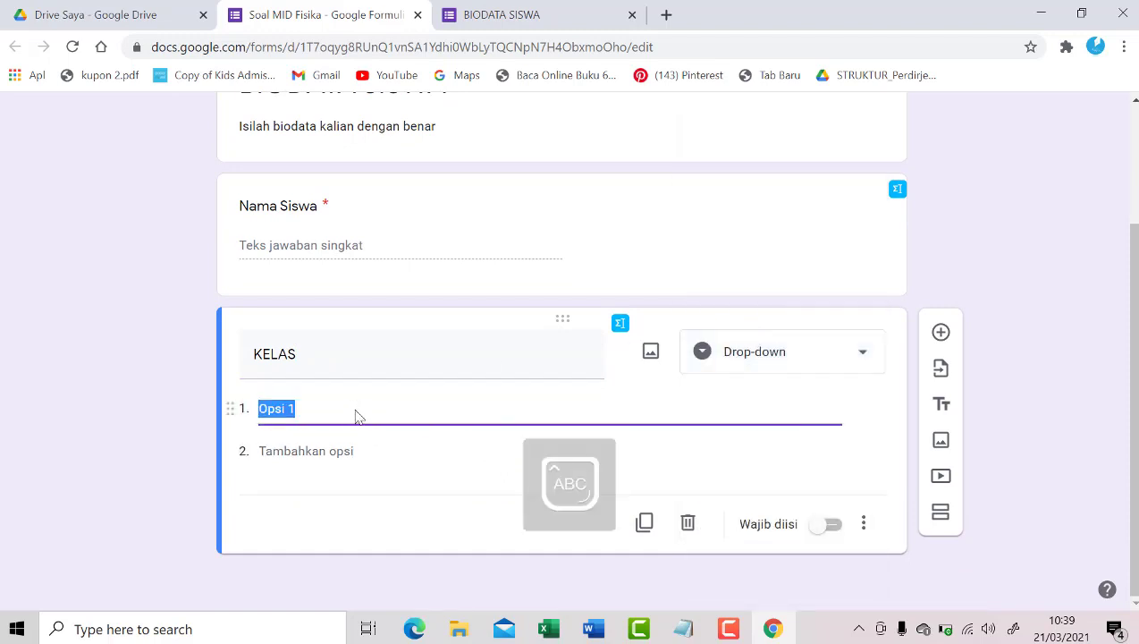
{"action": "type", "text": "KELAS"}
{"action": "key", "text": "BackSpace"}
{"action": "key", "text": "BackSpace"}
{"action": "key", "text": "BackSpace"}
{"action": "key", "text": "BackSpace"}
{"action": "key", "text": "BackSpace"}
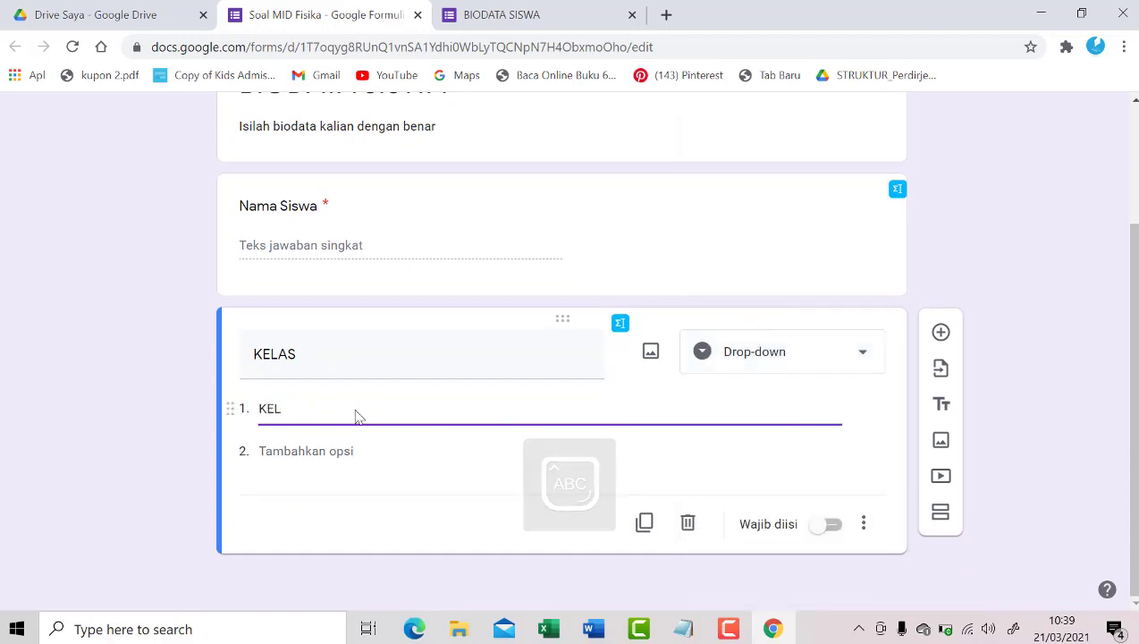
{"action": "type", "text": "X TKJ A"}
{"action": "key", "text": "Return"}
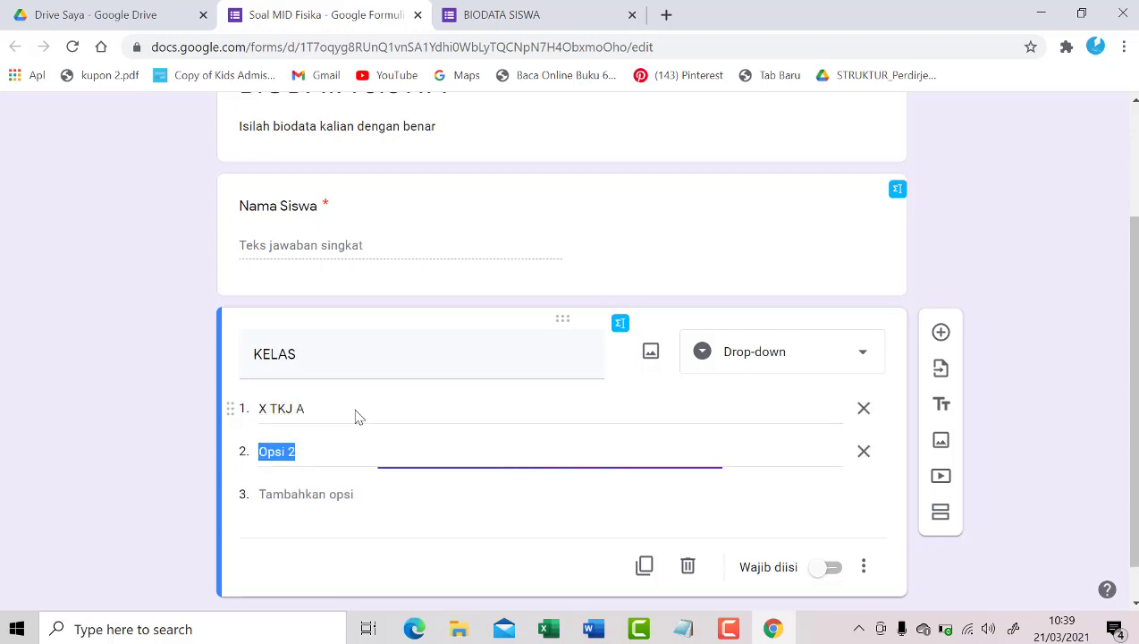
{"action": "type", "text": "X TKJ B"}
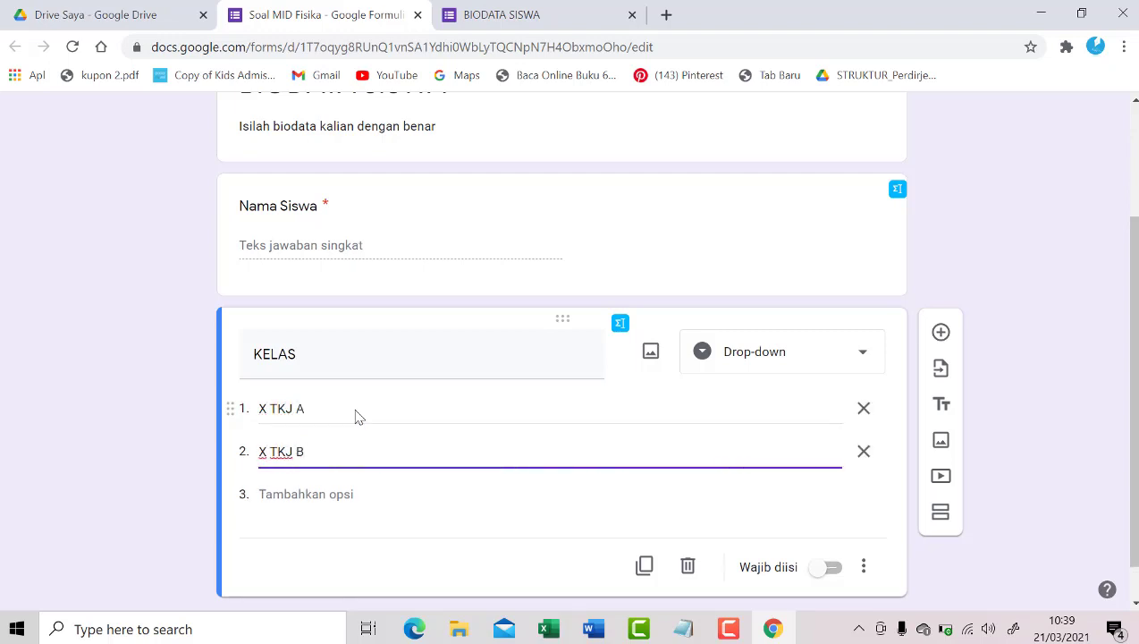
{"action": "key", "text": "Return"}
{"action": "type", "text": "X TKJ C"}
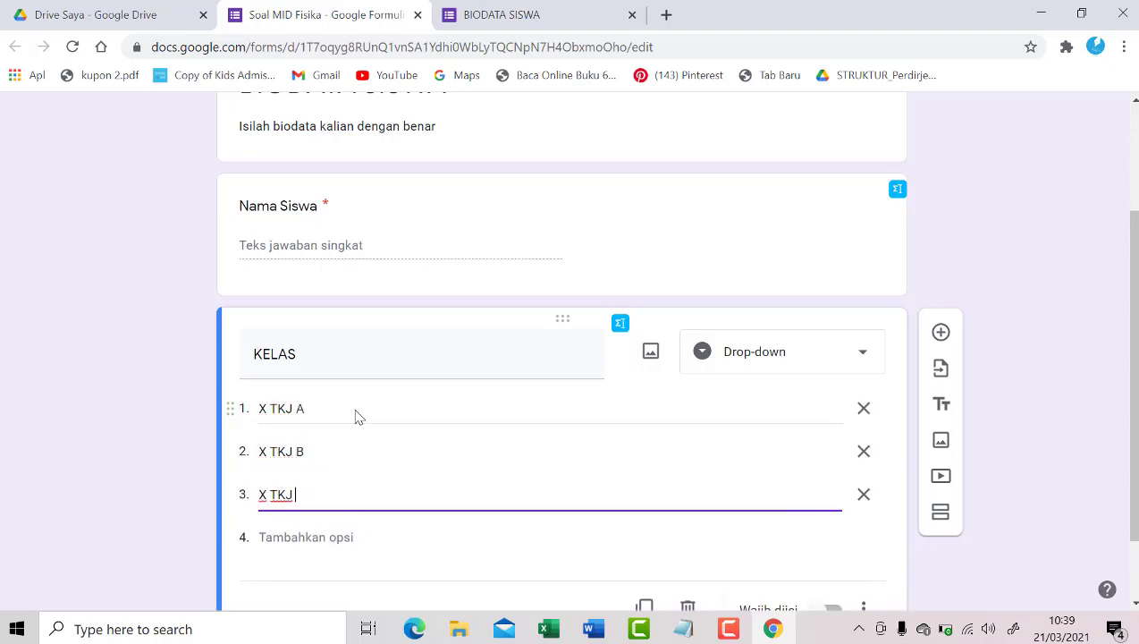
{"action": "left_click", "coordinate": [303, 534]}
{"action": "type", "text": "X"}
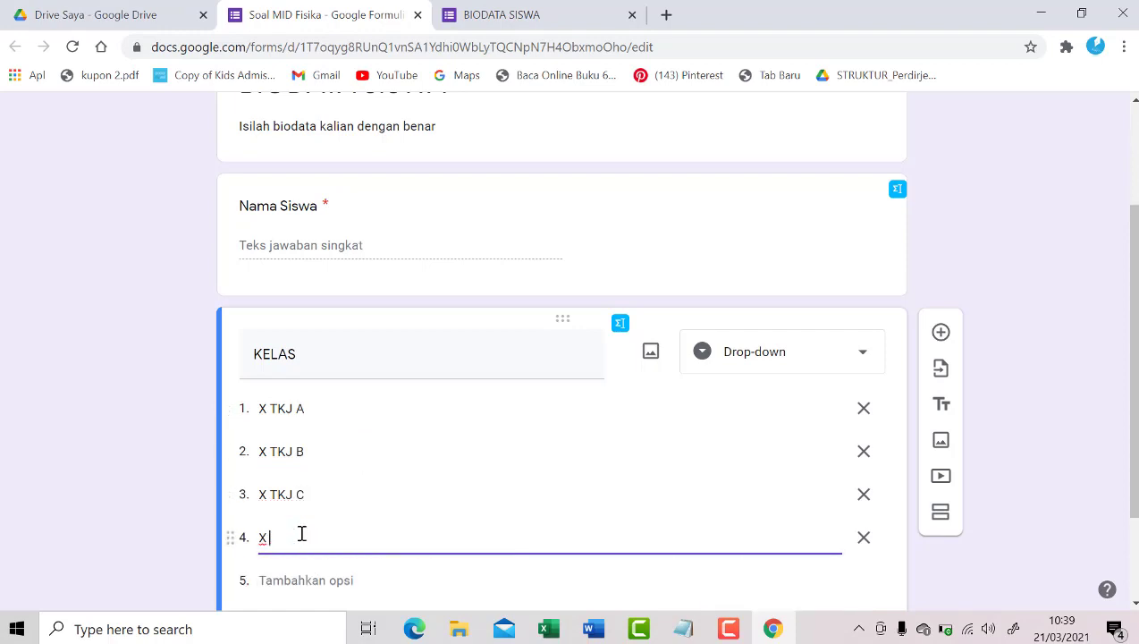
{"action": "type", "text": " ELIN"}
{"action": "key", "text": "Return"}
{"action": "type", "text": "X"}
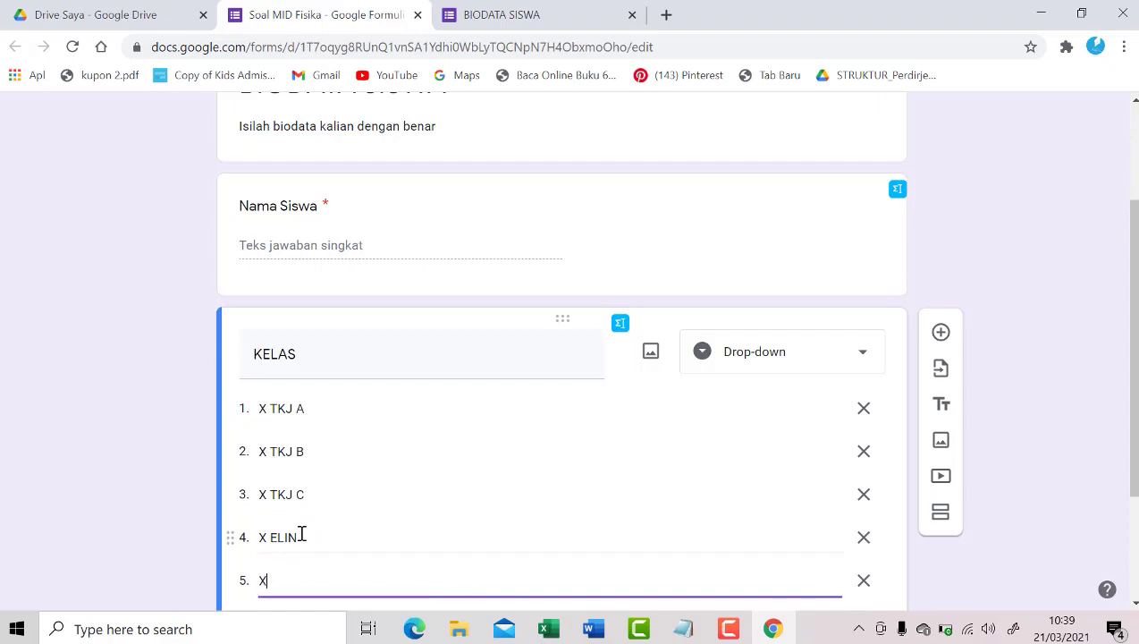
{"action": "type", "text": " T AV"}
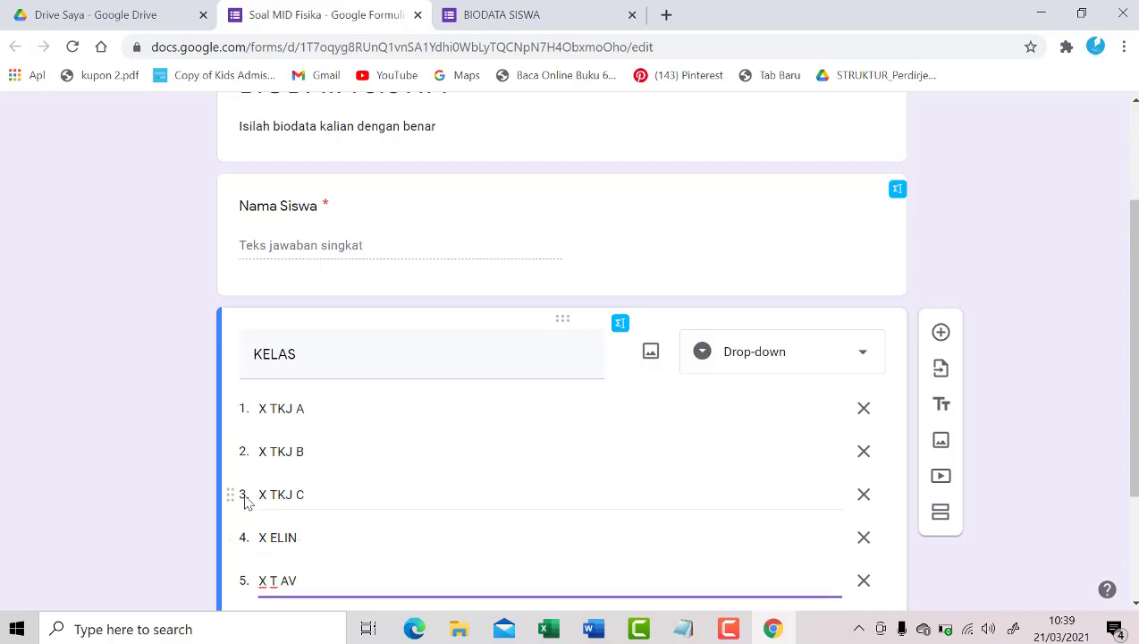
Remove the extra X T AV choice and make KELAS required.
{"action": "scroll", "coordinate": [244, 501], "scroll_direction": "down", "scroll_amount": 2}
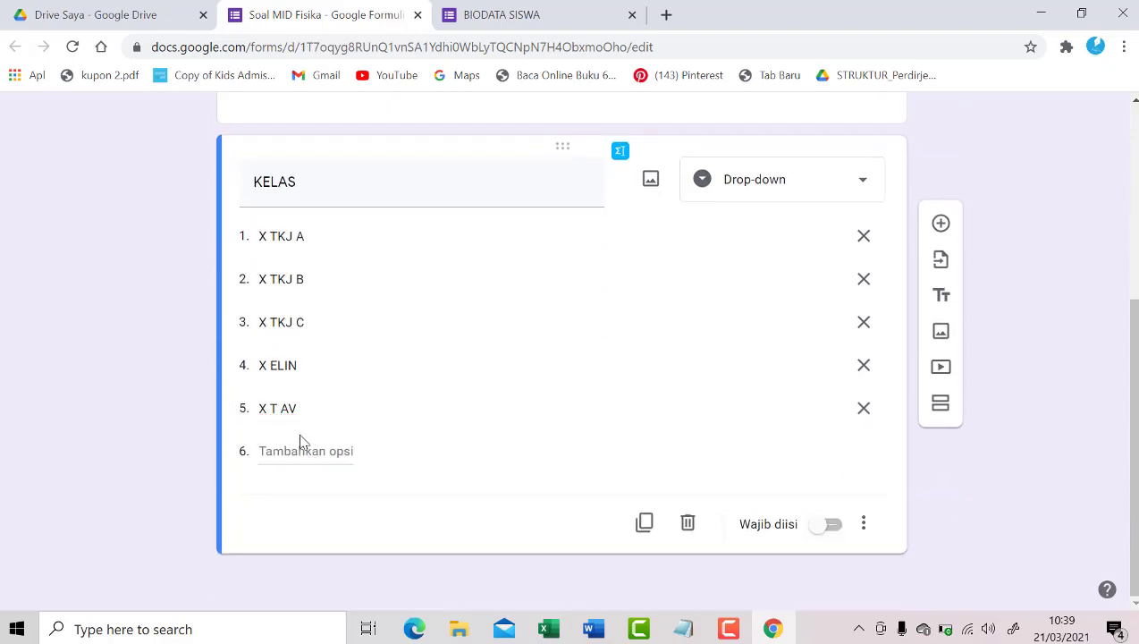
{"action": "left_click", "coordinate": [322, 451]}
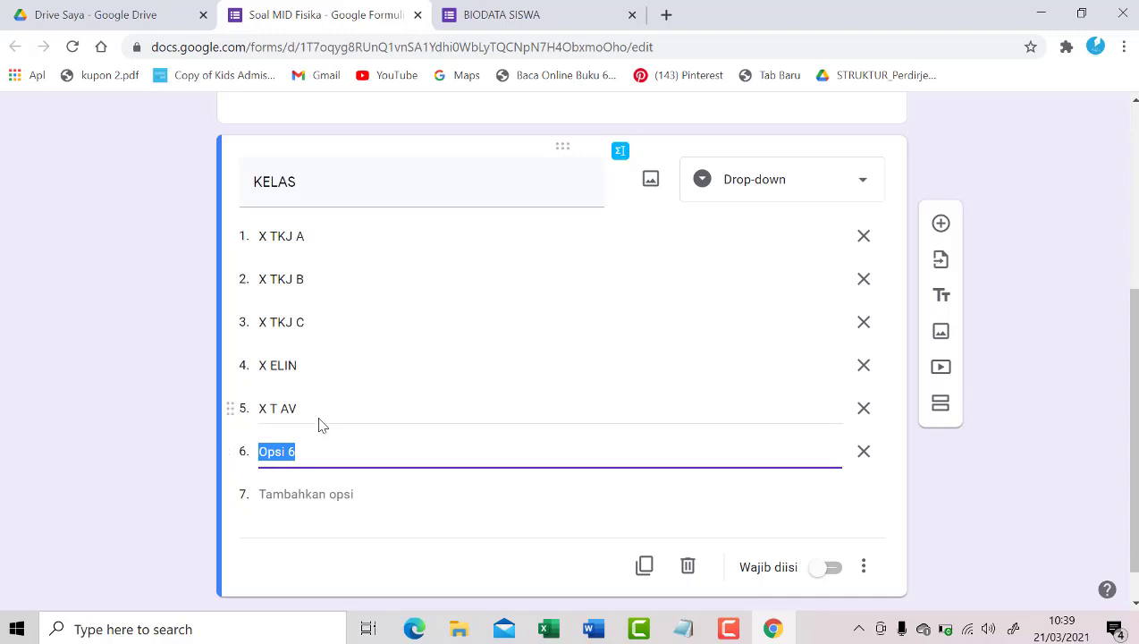
{"action": "left_click", "coordinate": [864, 451]}
{"action": "left_click", "coordinate": [863, 409]}
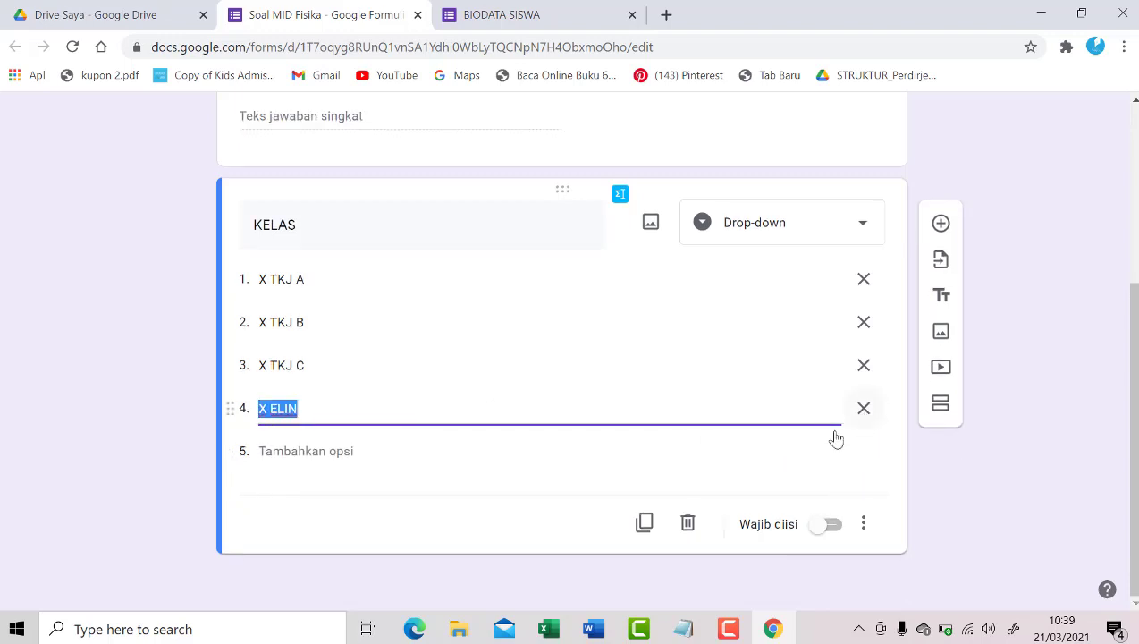
{"action": "left_click", "coordinate": [832, 527]}
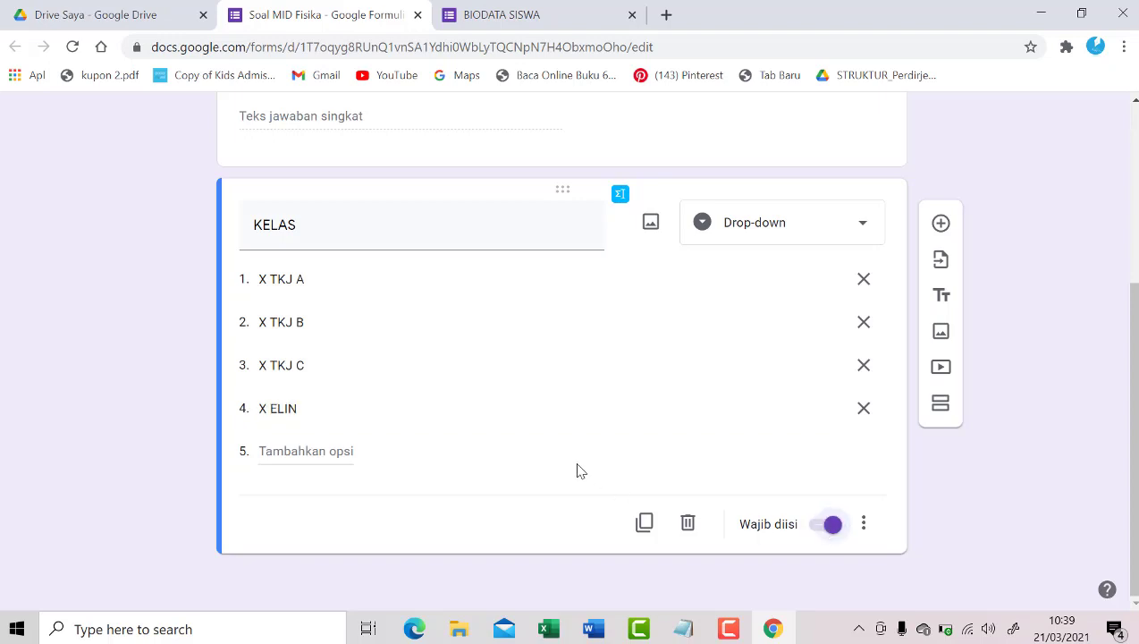
{"action": "scroll", "coordinate": [498, 420], "scroll_direction": "down", "scroll_amount": 2}
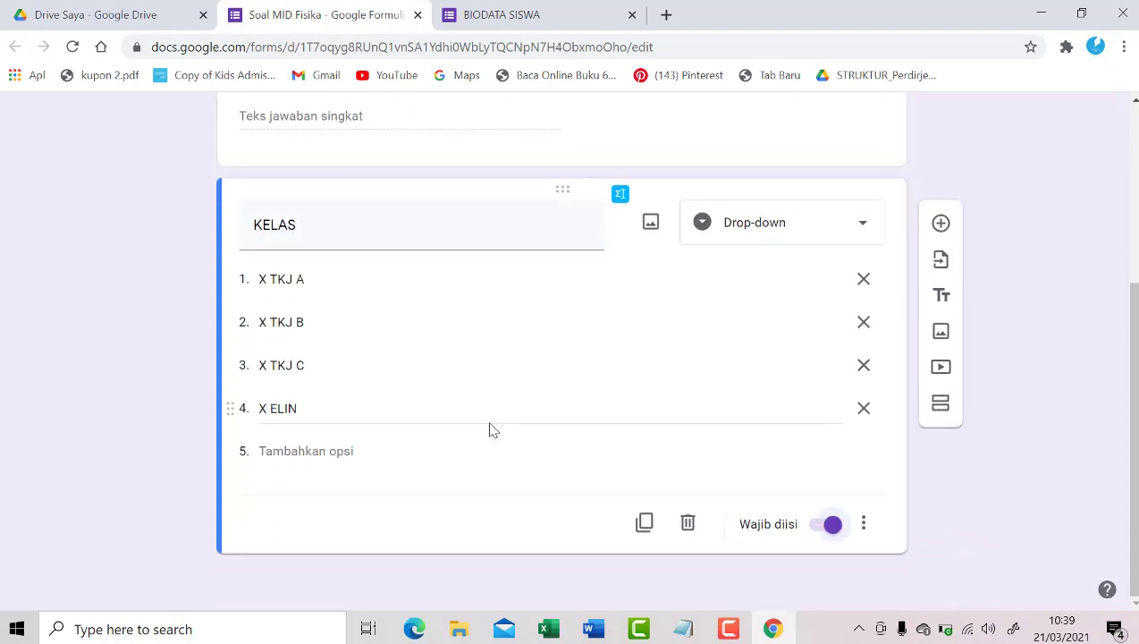
{"action": "left_click", "coordinate": [509, 16]}
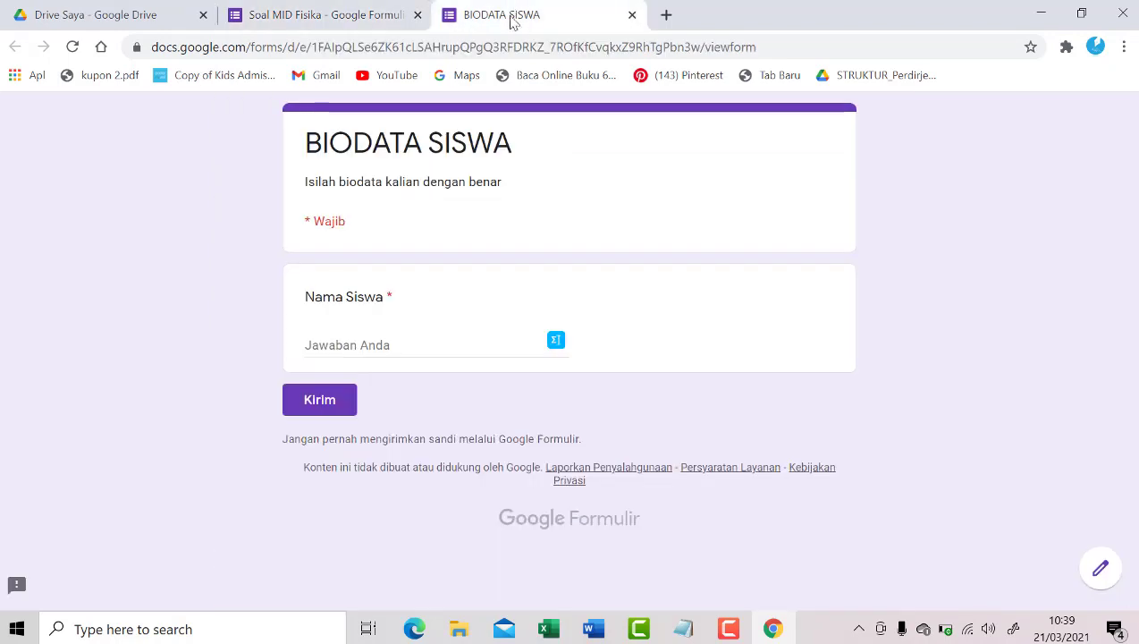
{"action": "left_click", "coordinate": [73, 47]}
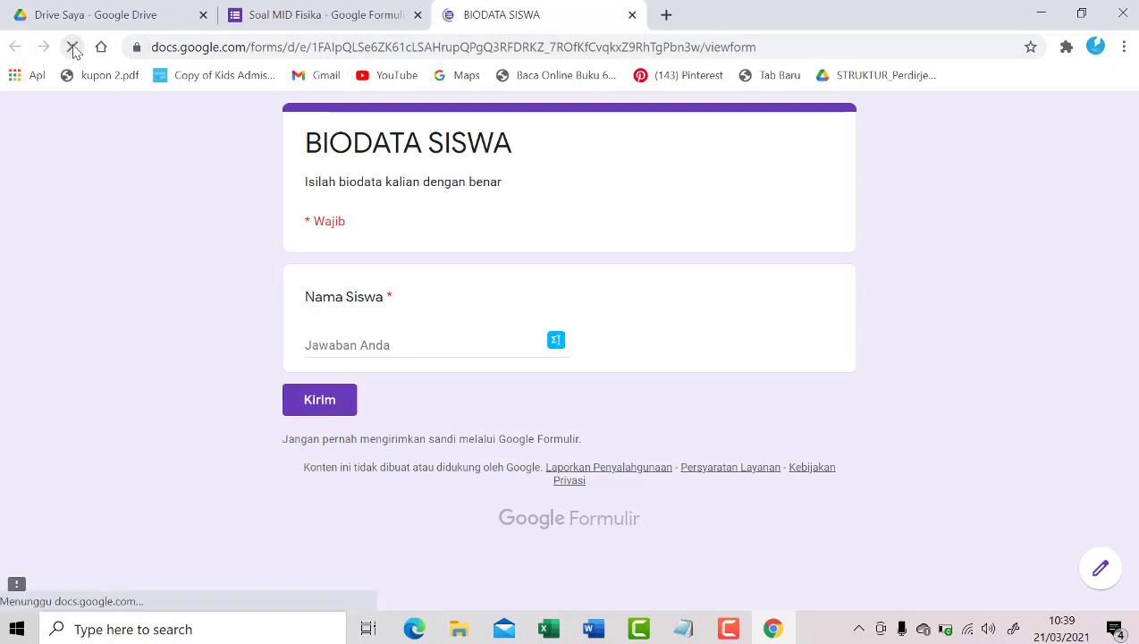
{"action": "left_click", "coordinate": [392, 469]}
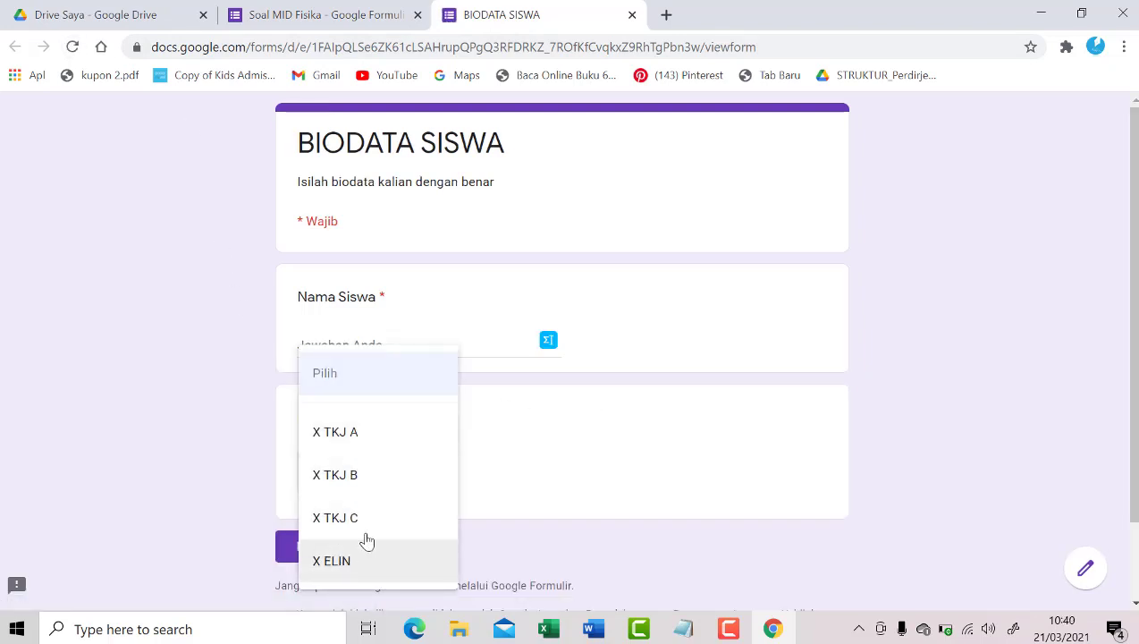
{"action": "left_click", "coordinate": [536, 464]}
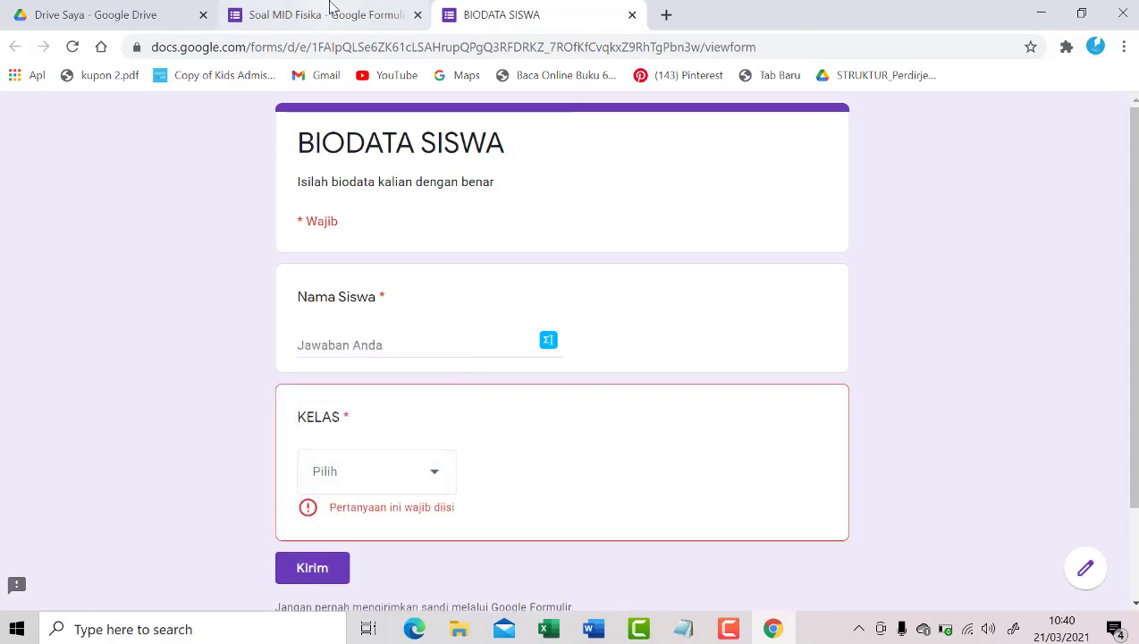
{"action": "left_click", "coordinate": [330, 7]}
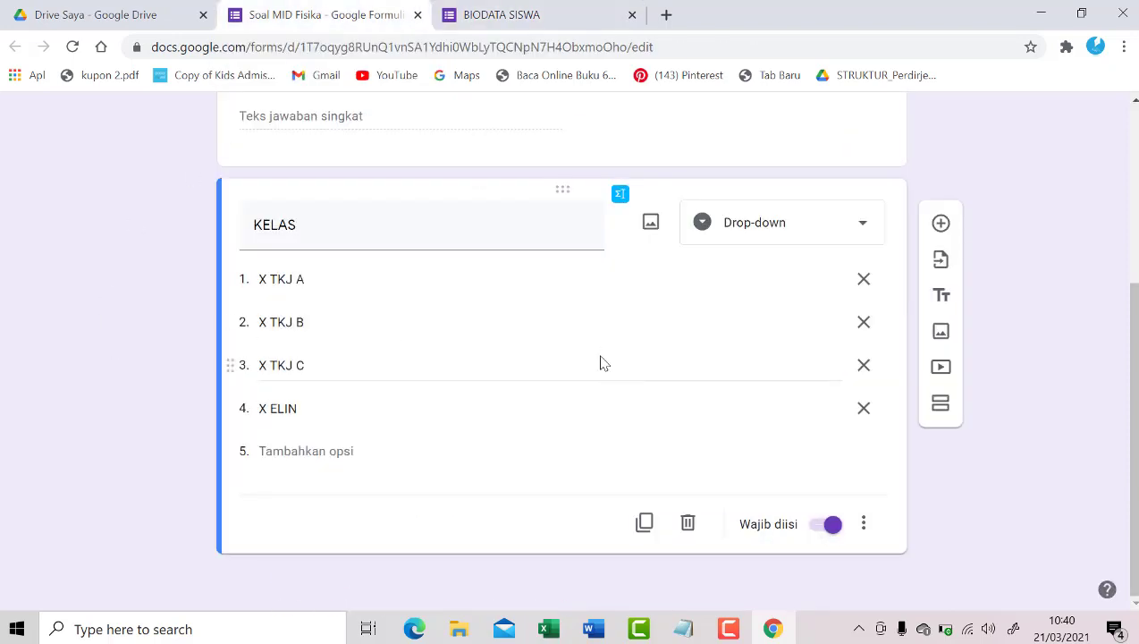
Add a new question titled NIS below KELAS, leaving it optional.
{"action": "left_click", "coordinate": [941, 223]}
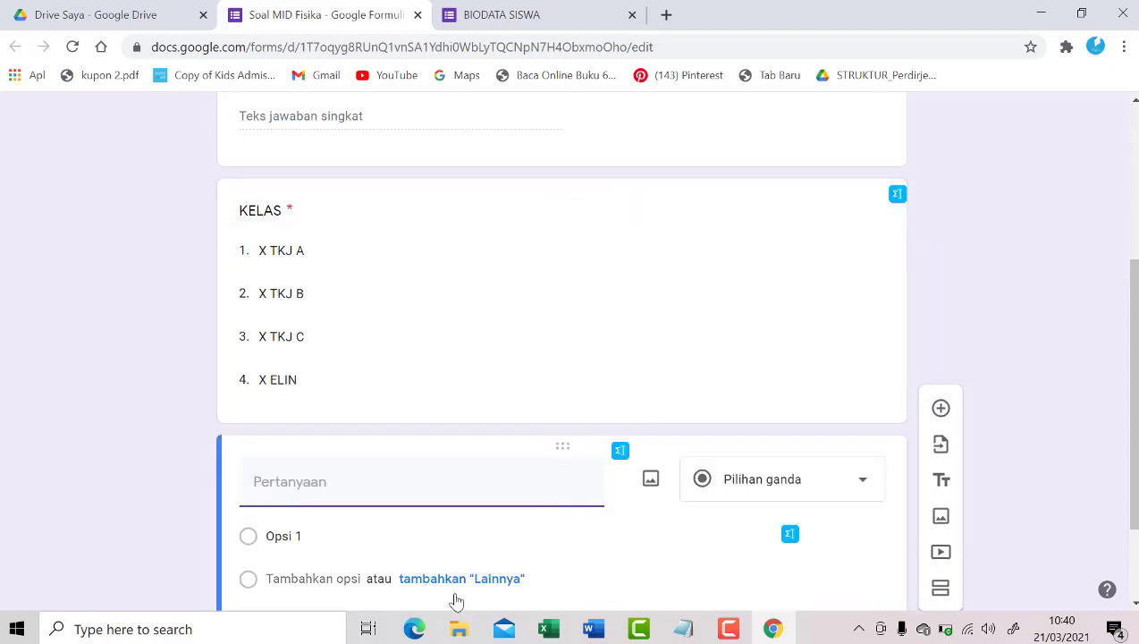
{"action": "scroll", "coordinate": [328, 259], "scroll_direction": "up", "scroll_amount": 3}
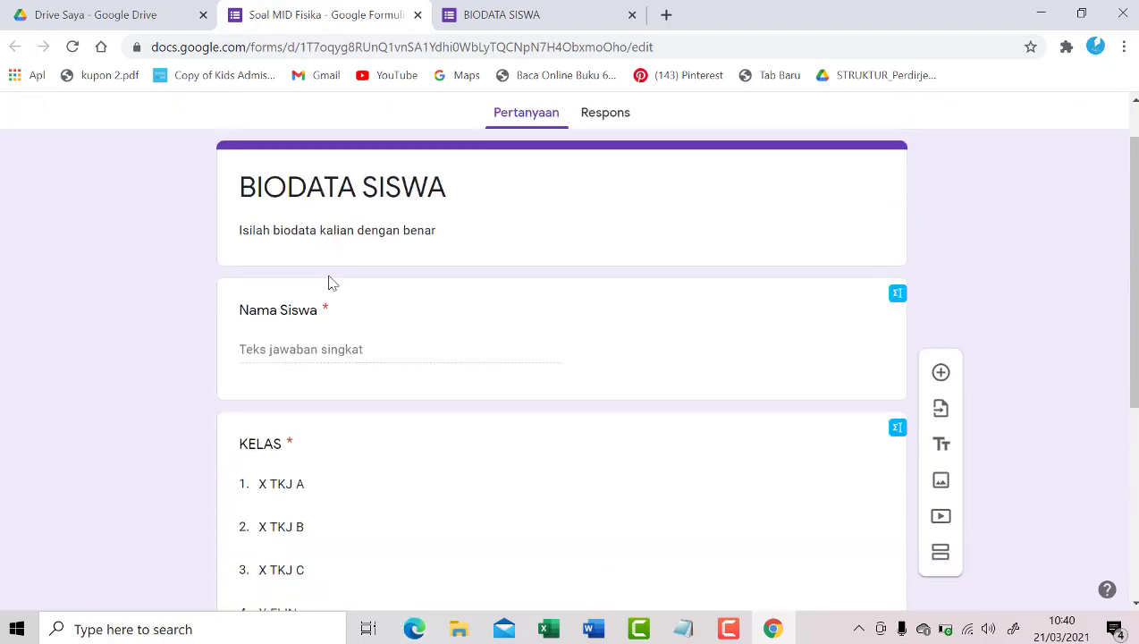
{"action": "scroll", "coordinate": [333, 286], "scroll_direction": "down", "scroll_amount": 4}
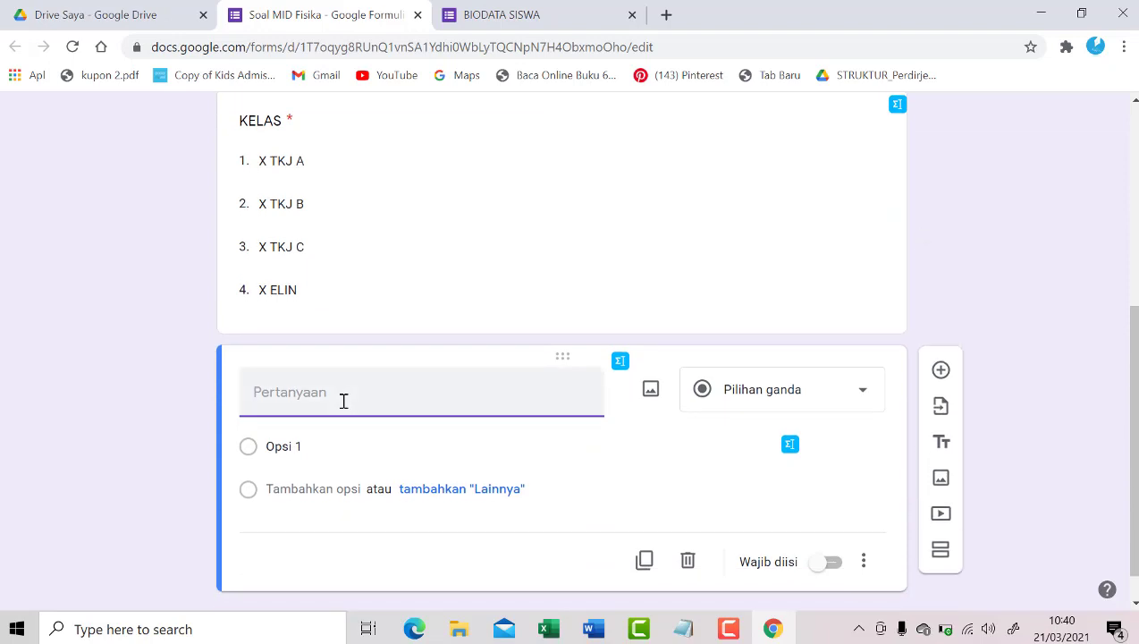
{"action": "type", "text": "NIS"}
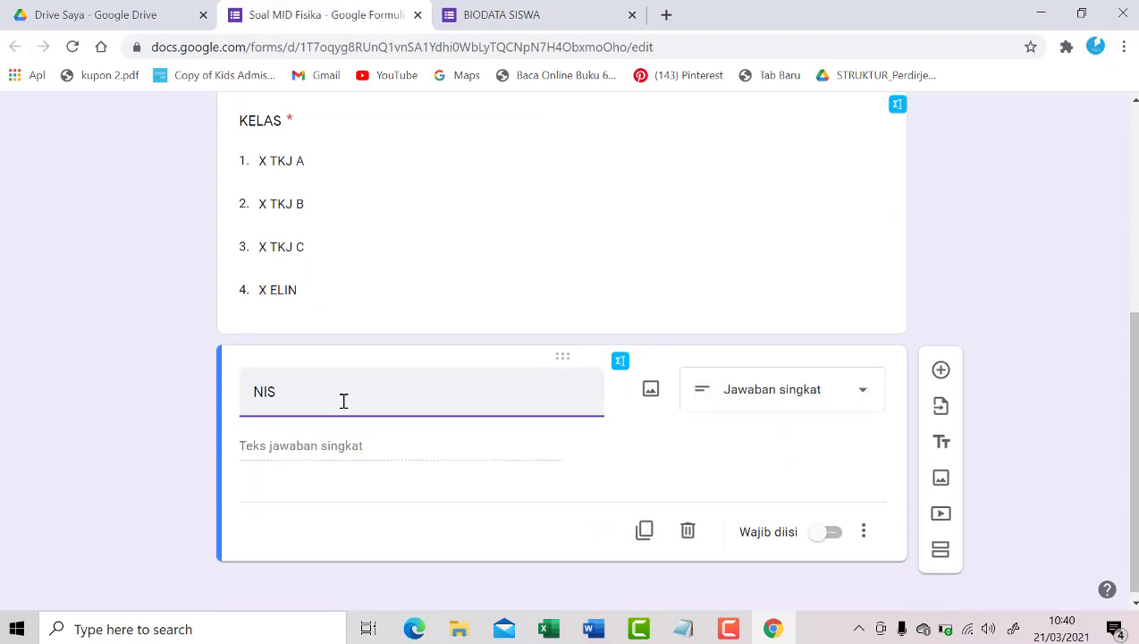
{"action": "left_click", "coordinate": [832, 533]}
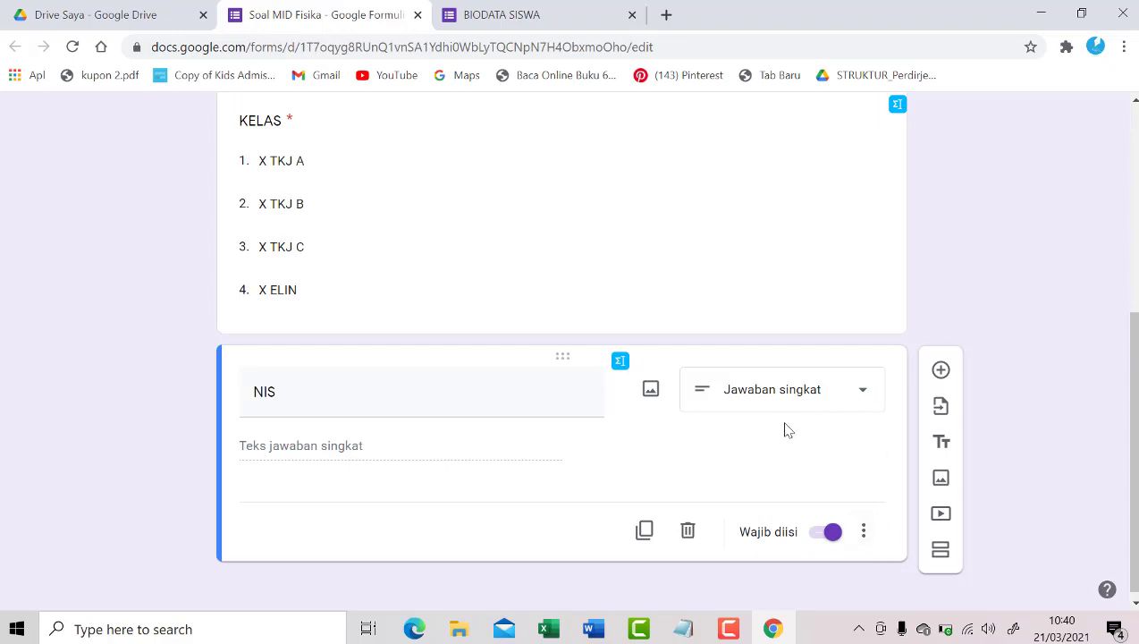
{"action": "left_click", "coordinate": [813, 532]}
Retitle the question TOKEN and make it required.
{"action": "left_click", "coordinate": [506, 388]}
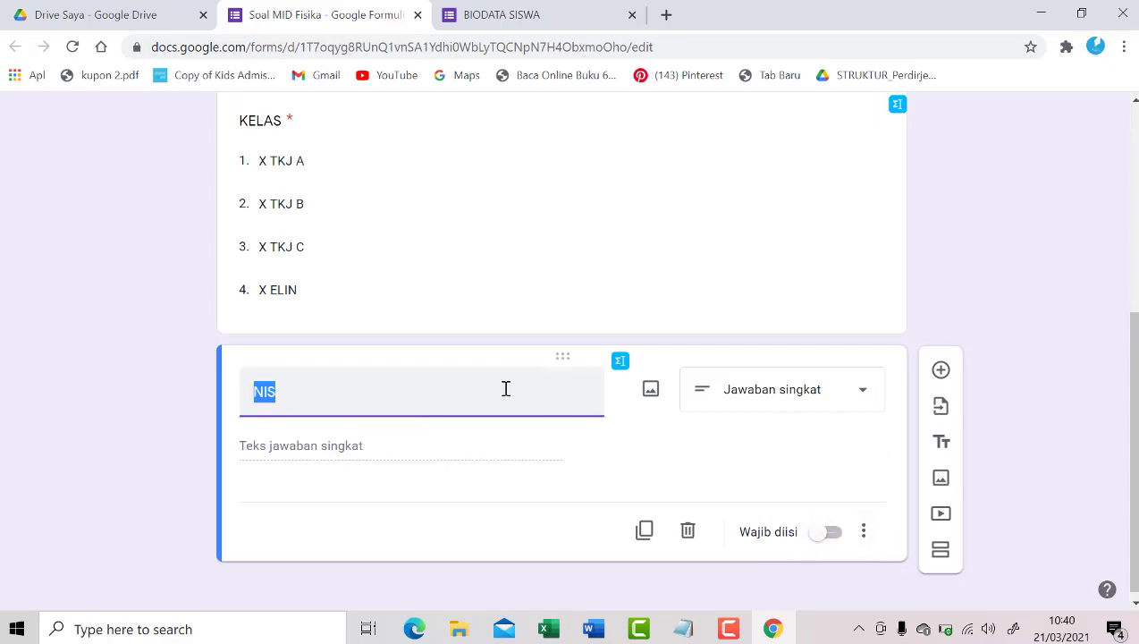
{"action": "type", "text": "TOKEN"}
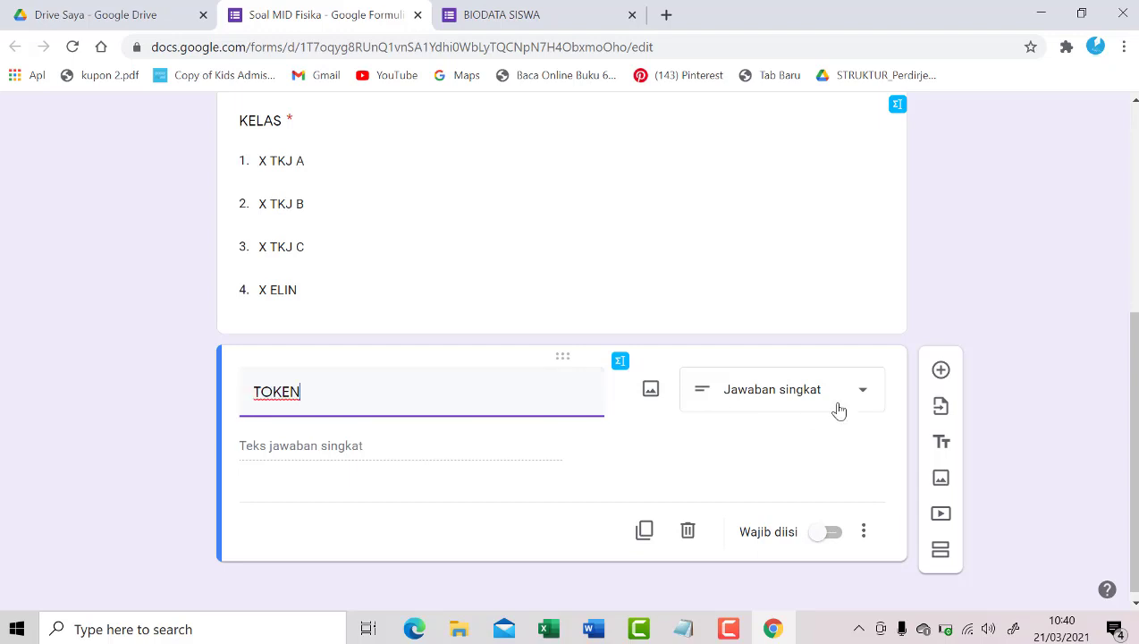
{"action": "left_click", "coordinate": [805, 508]}
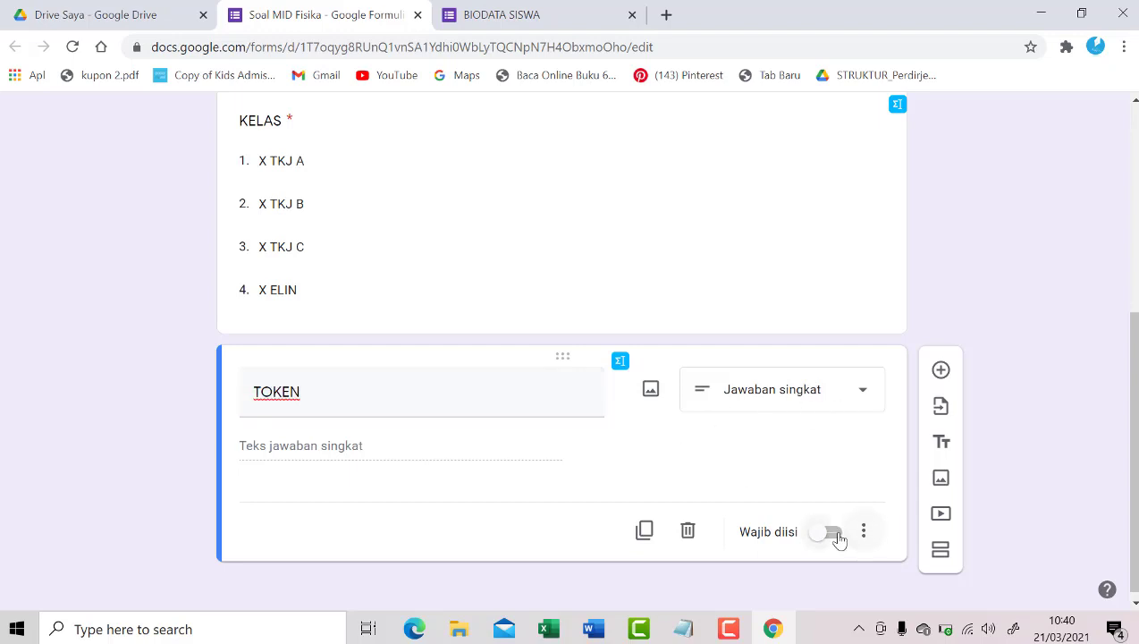
{"action": "left_click", "coordinate": [829, 533]}
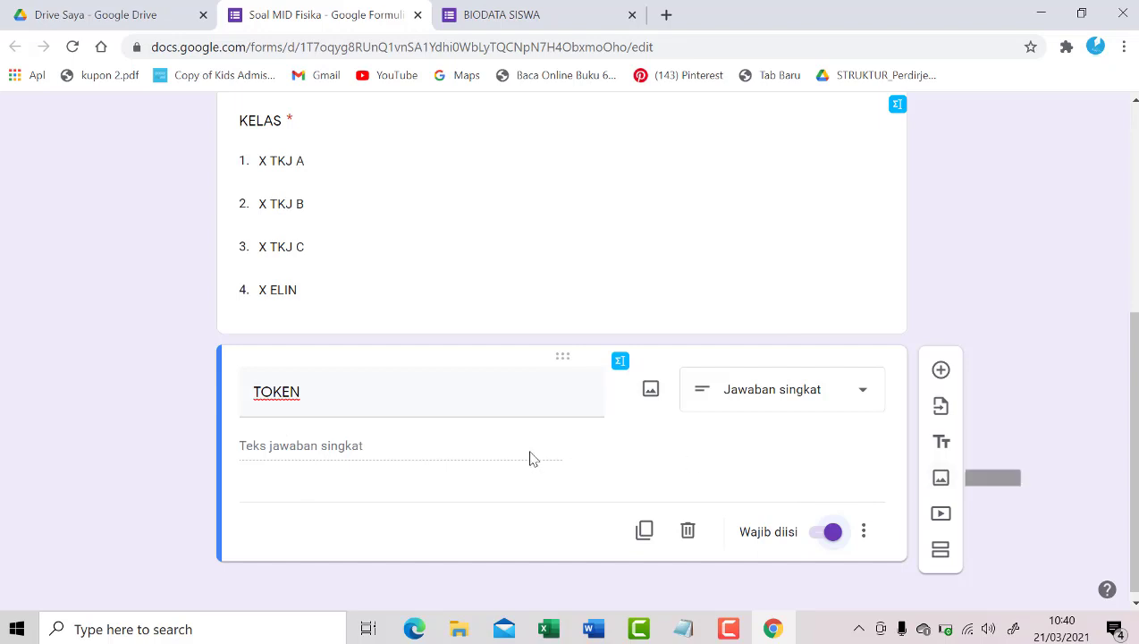
Add text response validation requiring the TOKEN answer to contain SMKBISA.
{"action": "left_click", "coordinate": [874, 541]}
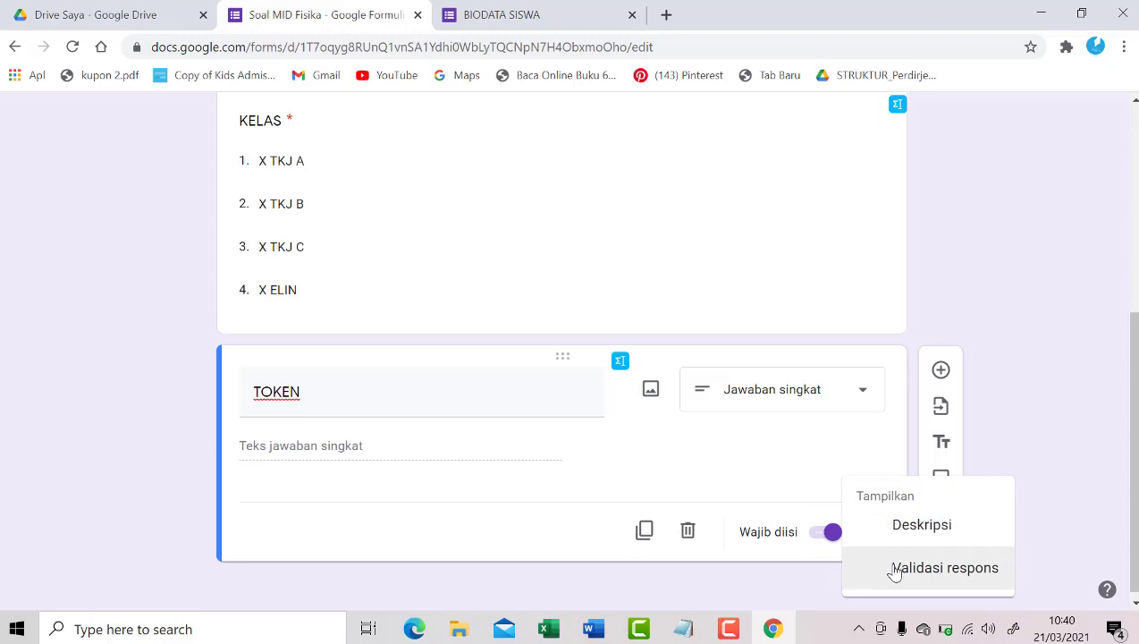
{"action": "left_click", "coordinate": [895, 571]}
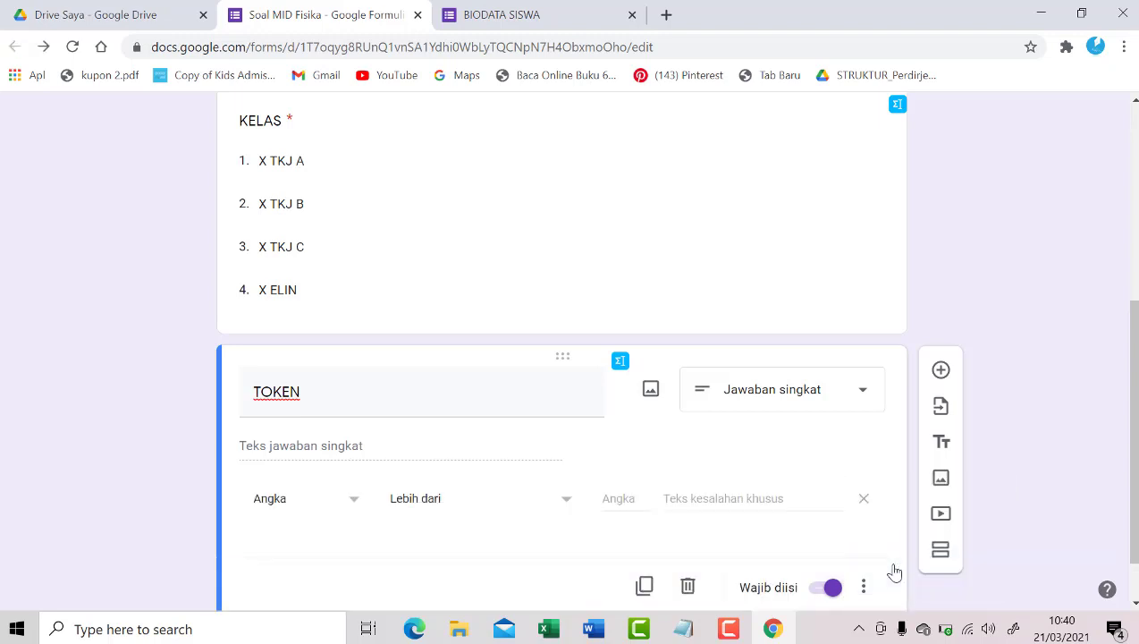
{"action": "scroll", "coordinate": [470, 464], "scroll_direction": "down", "scroll_amount": 1}
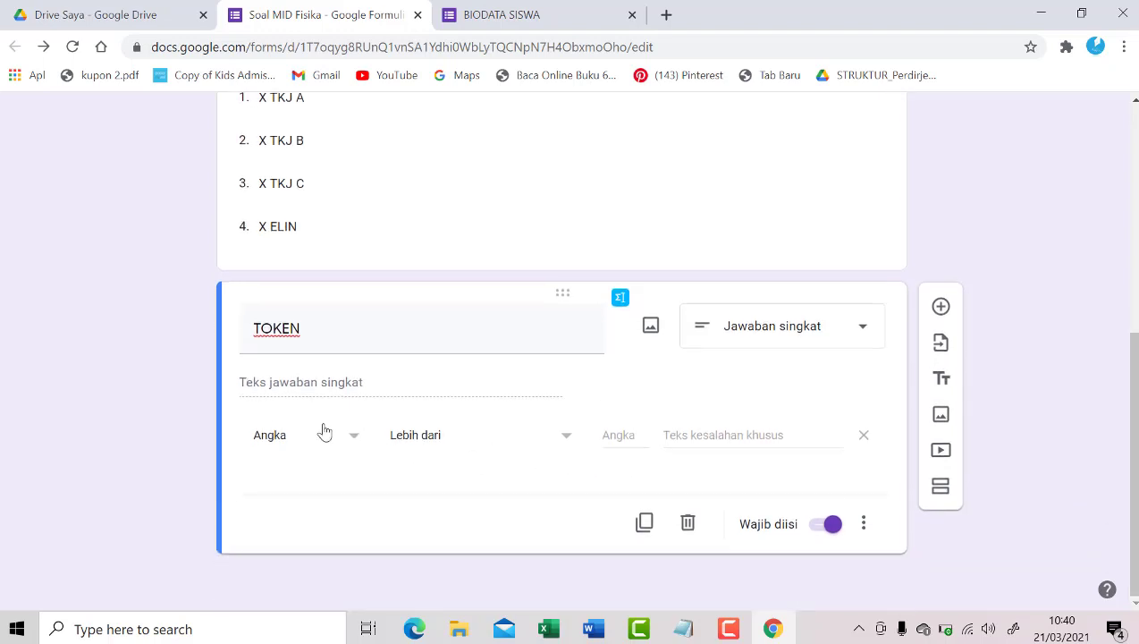
{"action": "left_click", "coordinate": [341, 446]}
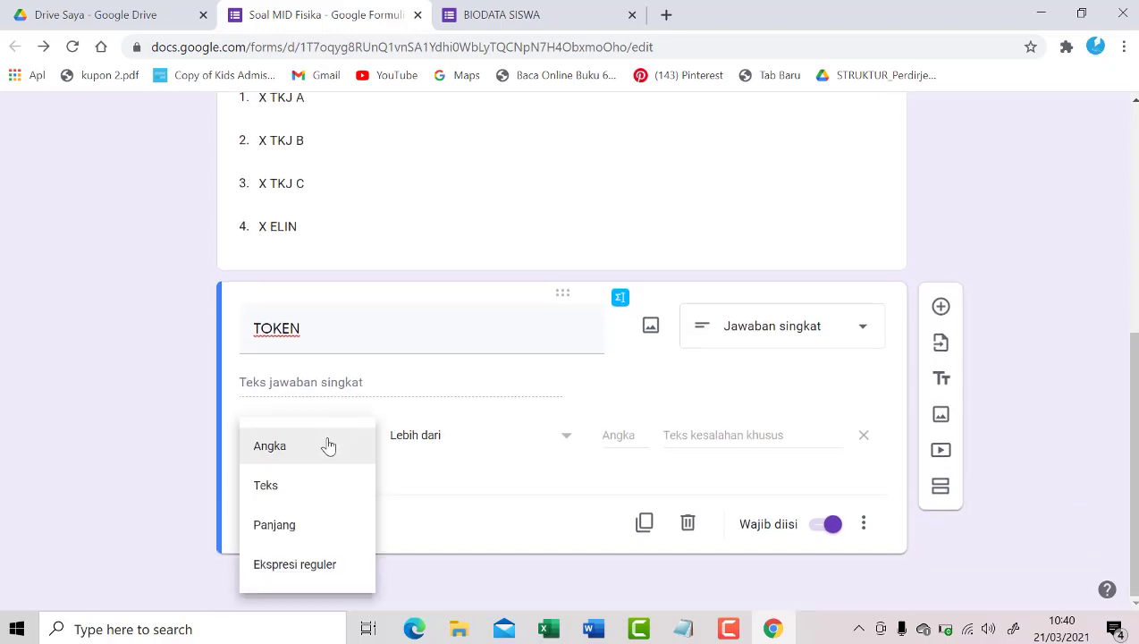
{"action": "left_click", "coordinate": [265, 484]}
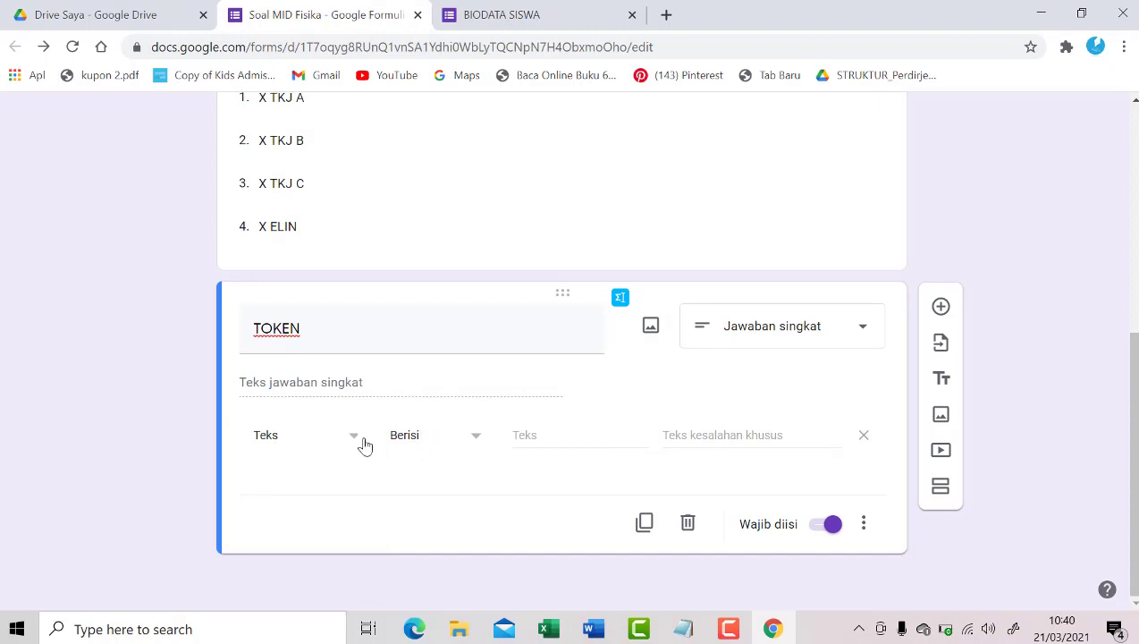
{"action": "left_click", "coordinate": [546, 441]}
{"action": "type", "text": "SMKBISA"}
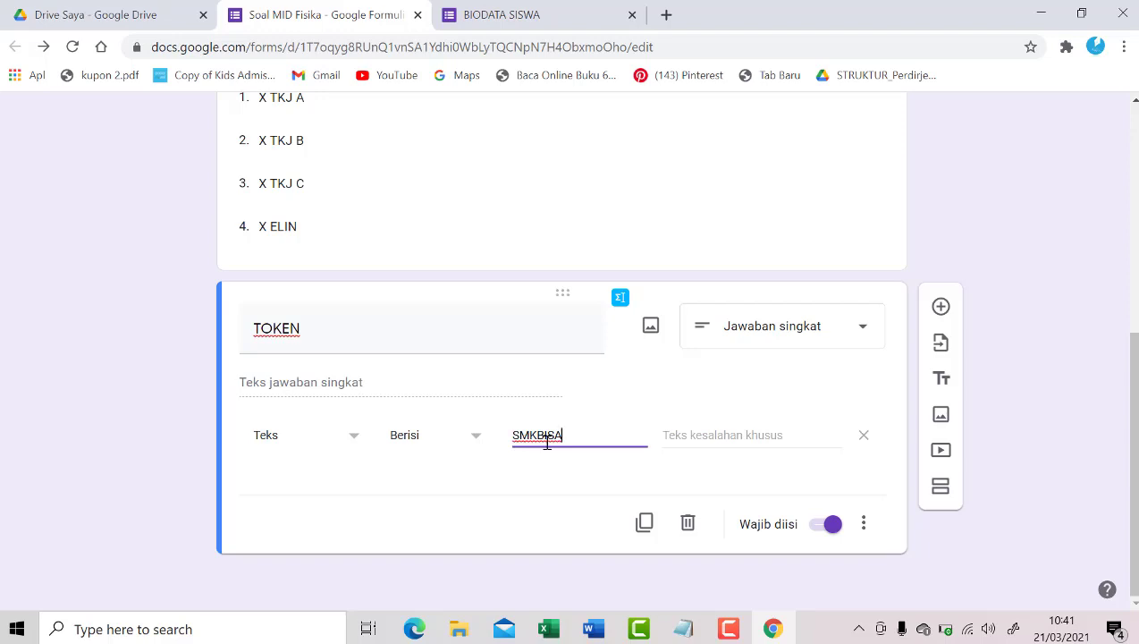
Set the validation error message to 'Ulangi lagi atau hubungi gurunya'.
{"action": "left_click", "coordinate": [706, 436]}
{"action": "key", "text": "Caps_Lock"}
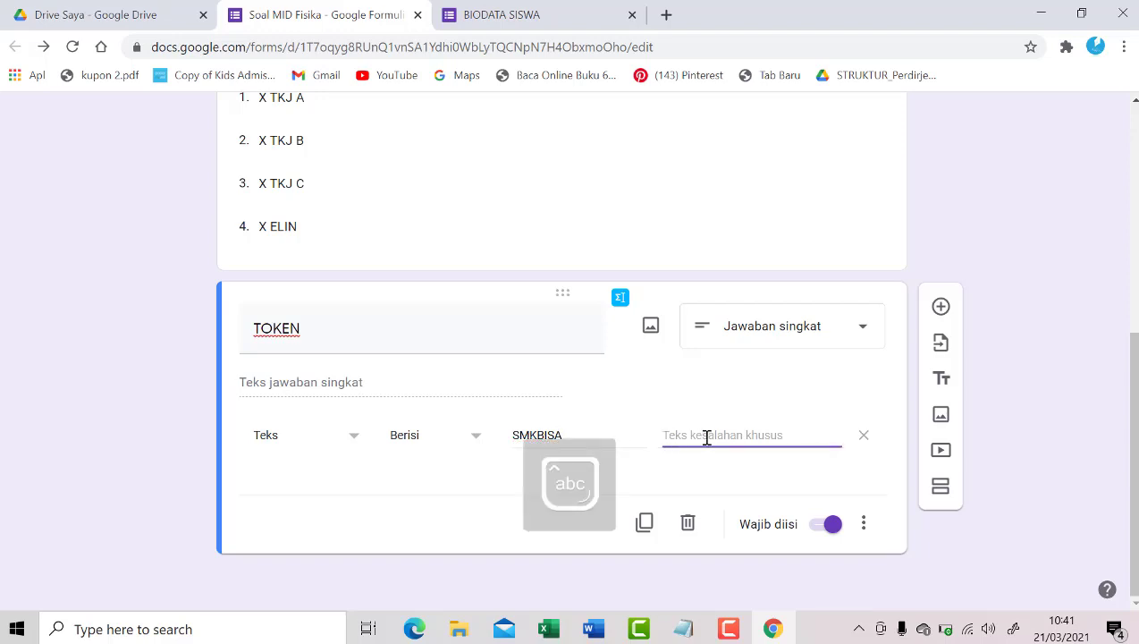
{"action": "type", "text": "Ulangi lagi atau hubungi gurunya"}
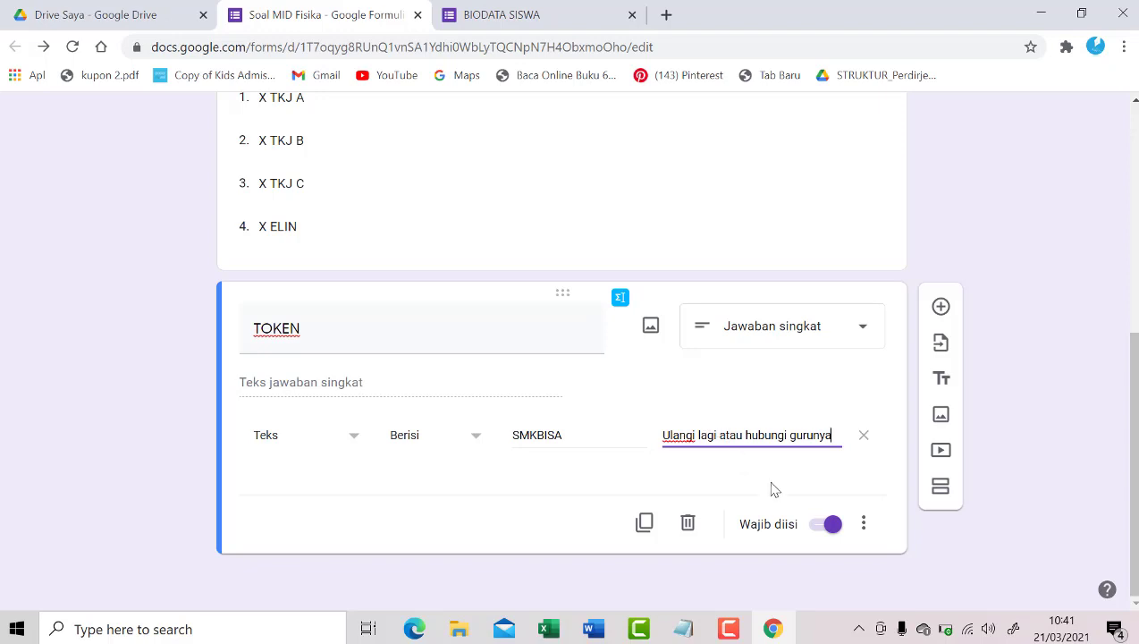
{"action": "left_click", "coordinate": [563, 20]}
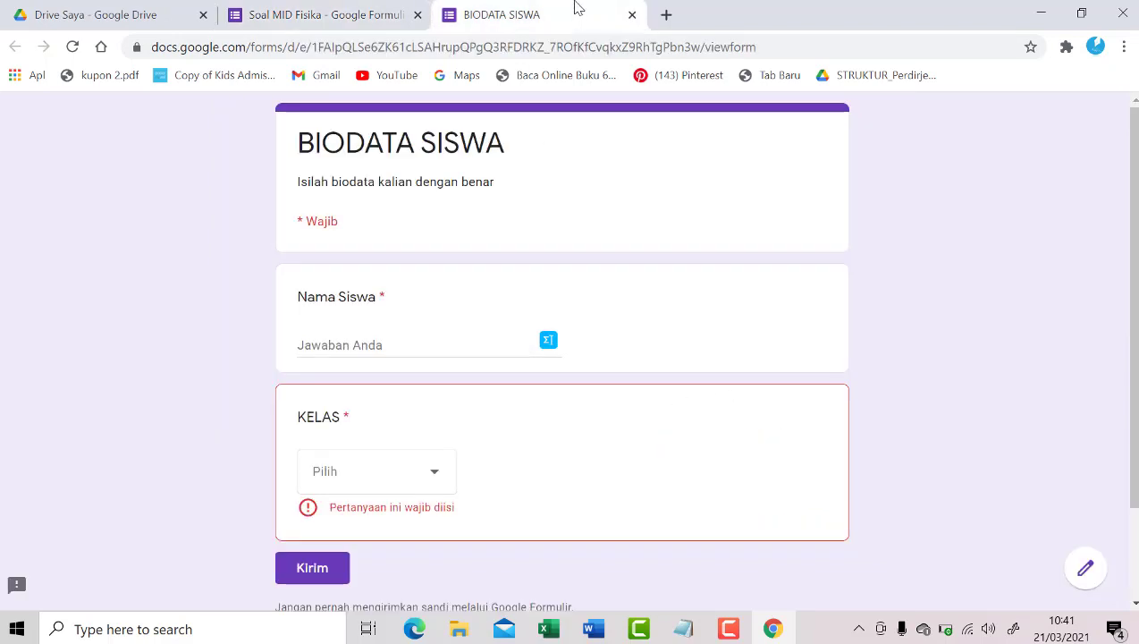
Enter the wrong token 'dfasf' on the reloaded live form to trigger the custom error.
{"action": "left_click", "coordinate": [72, 47]}
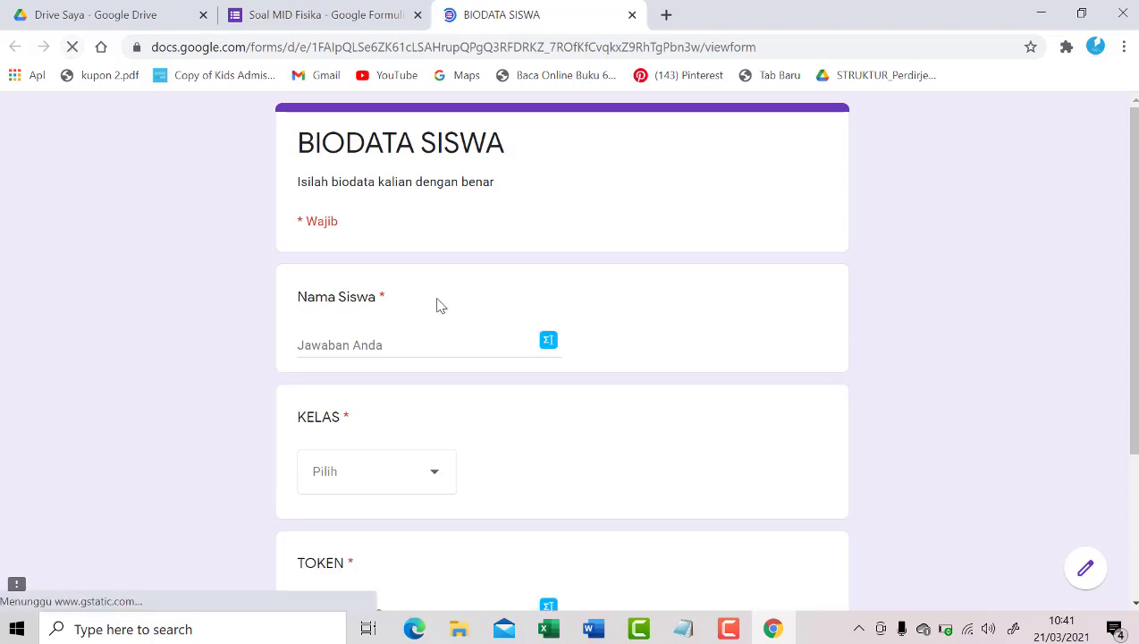
{"action": "scroll", "coordinate": [400, 432], "scroll_direction": "up", "scroll_amount": 2}
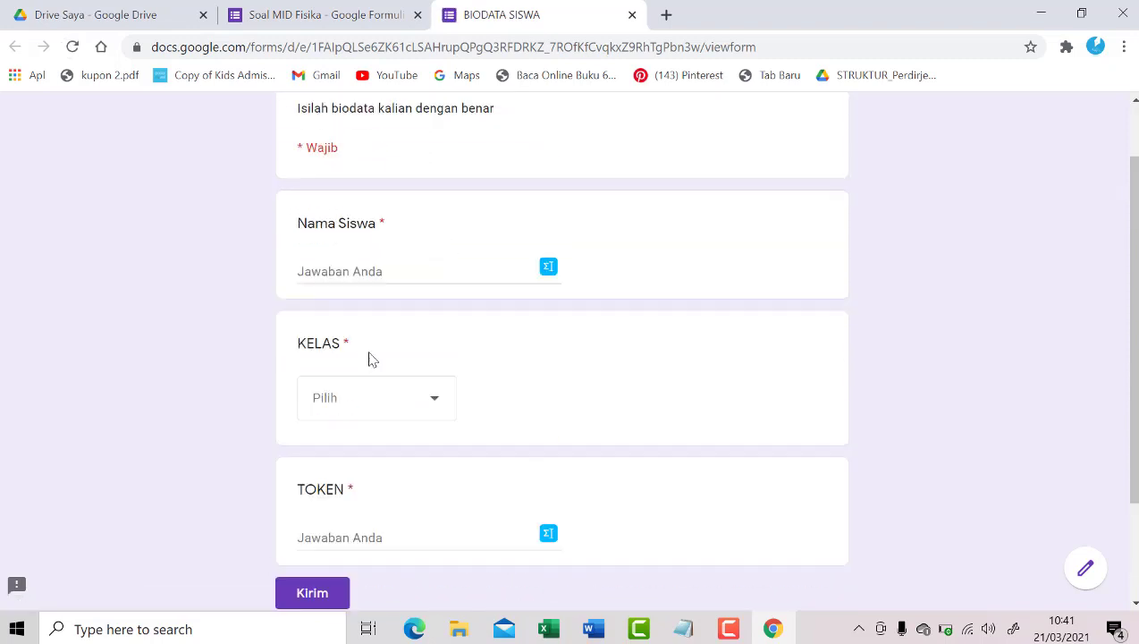
{"action": "left_click", "coordinate": [379, 338]}
{"action": "left_click", "coordinate": [349, 471]}
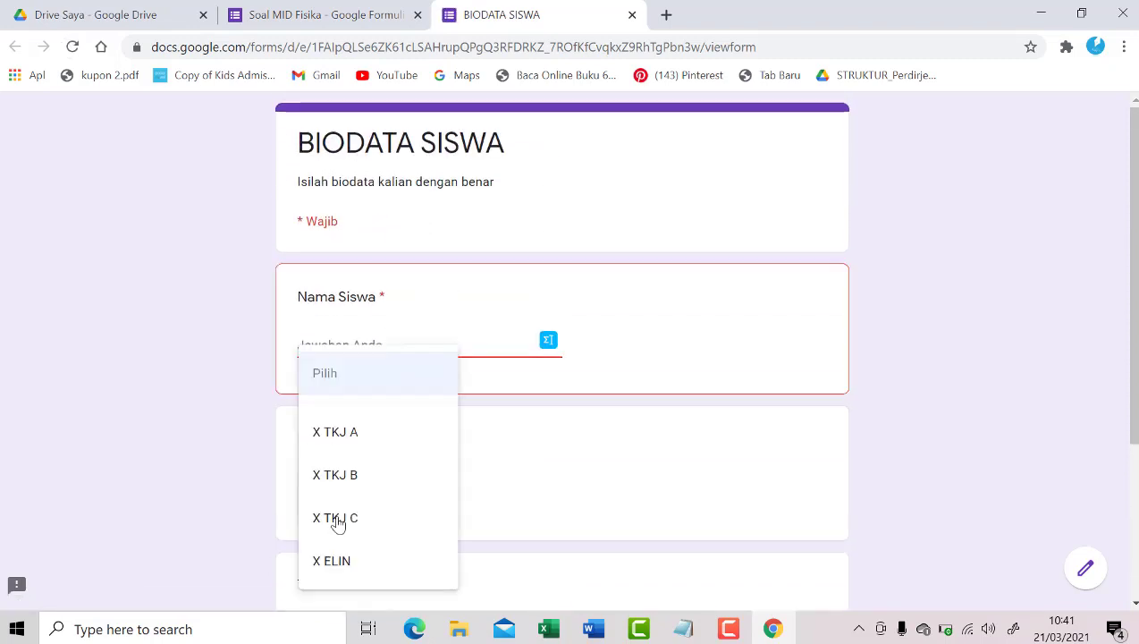
{"action": "left_click", "coordinate": [798, 441]}
{"action": "left_click", "coordinate": [455, 347]}
{"action": "scroll", "coordinate": [440, 383], "scroll_direction": "down", "scroll_amount": 3}
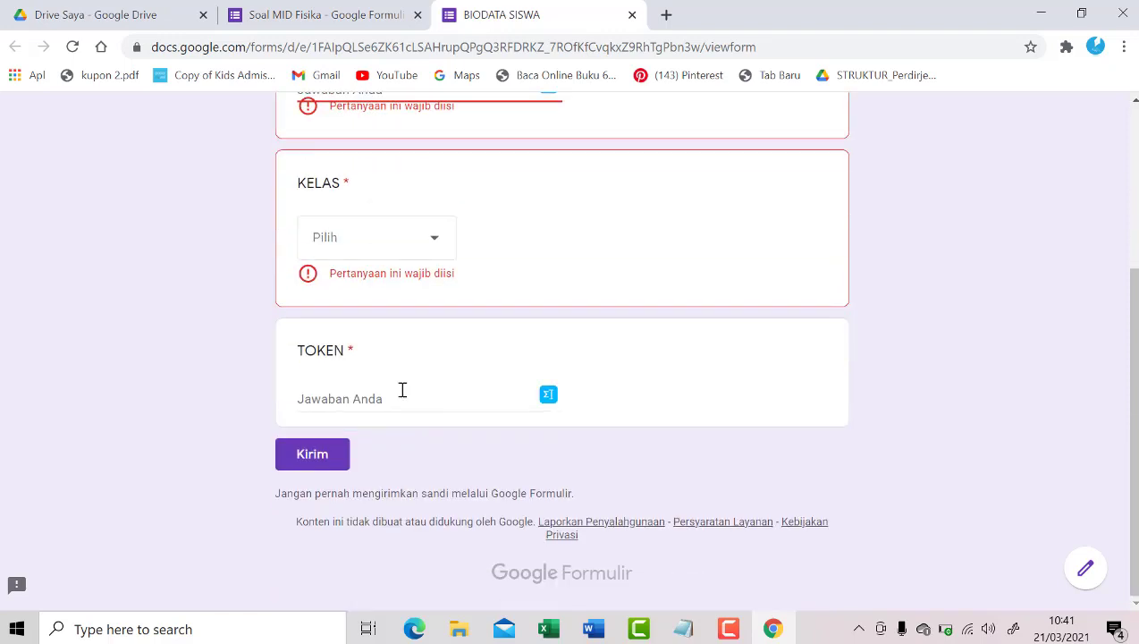
{"action": "left_click", "coordinate": [402, 391]}
{"action": "type", "text": "dfasf"}
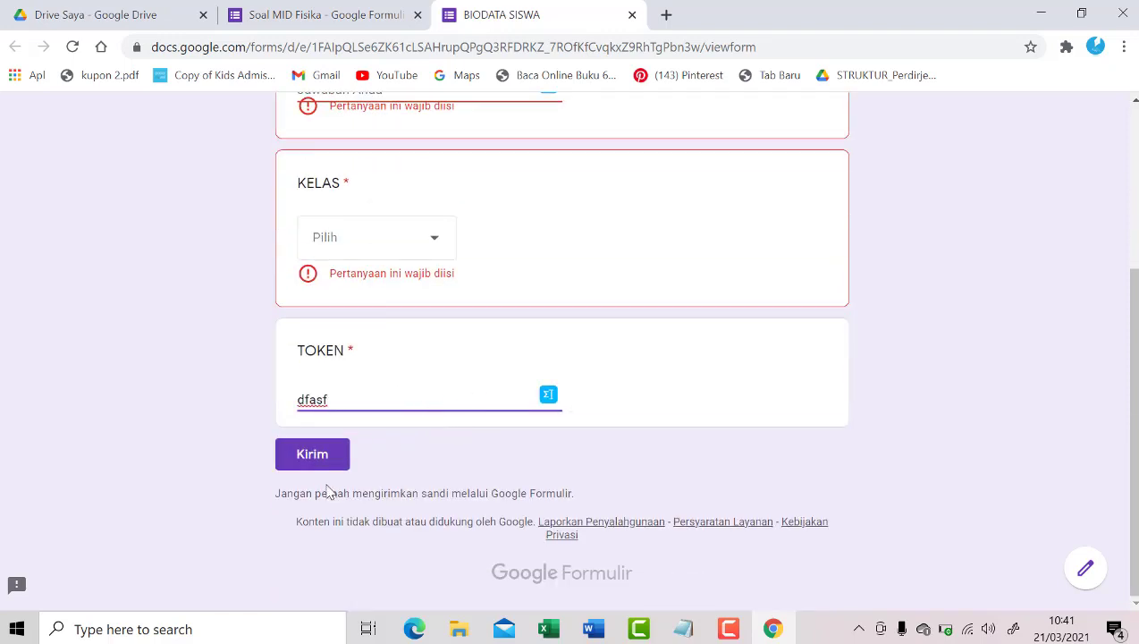
{"action": "left_click", "coordinate": [345, 456]}
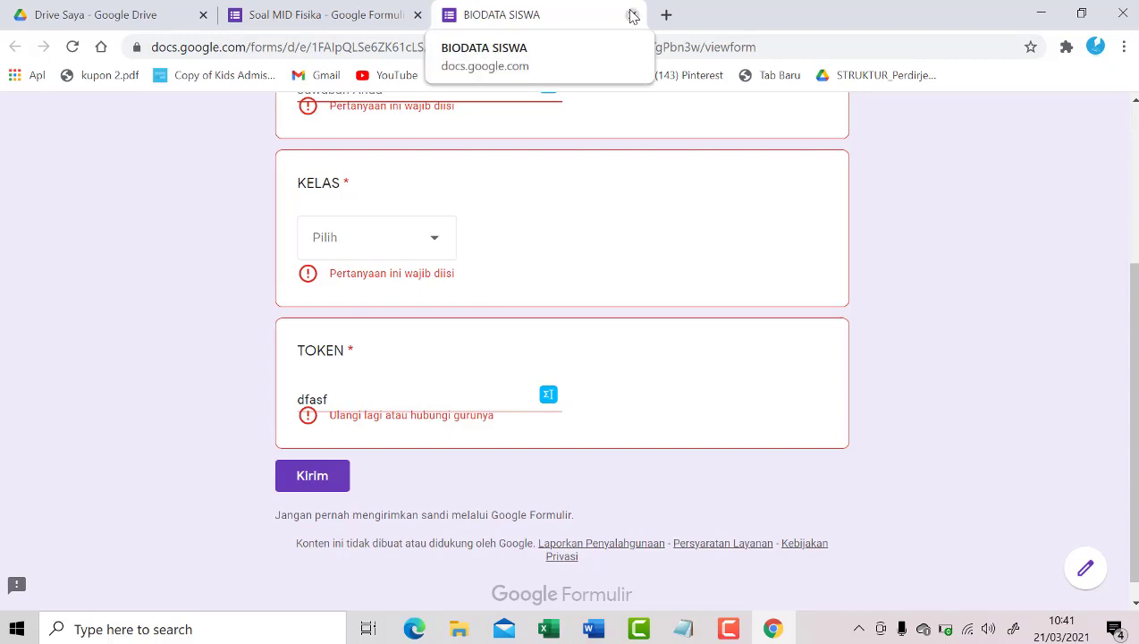
{"action": "left_click", "coordinate": [356, 15]}
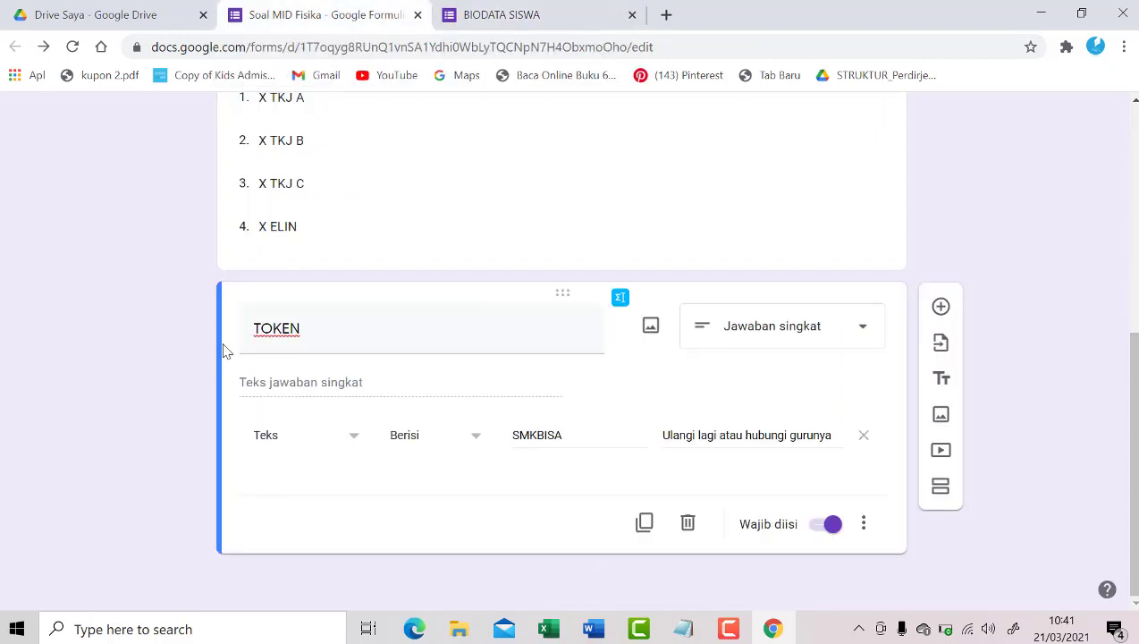
Bring up the Notepad outline and highlight line 5 about building the question section.
{"action": "scroll", "coordinate": [293, 318], "scroll_direction": "up", "scroll_amount": 5}
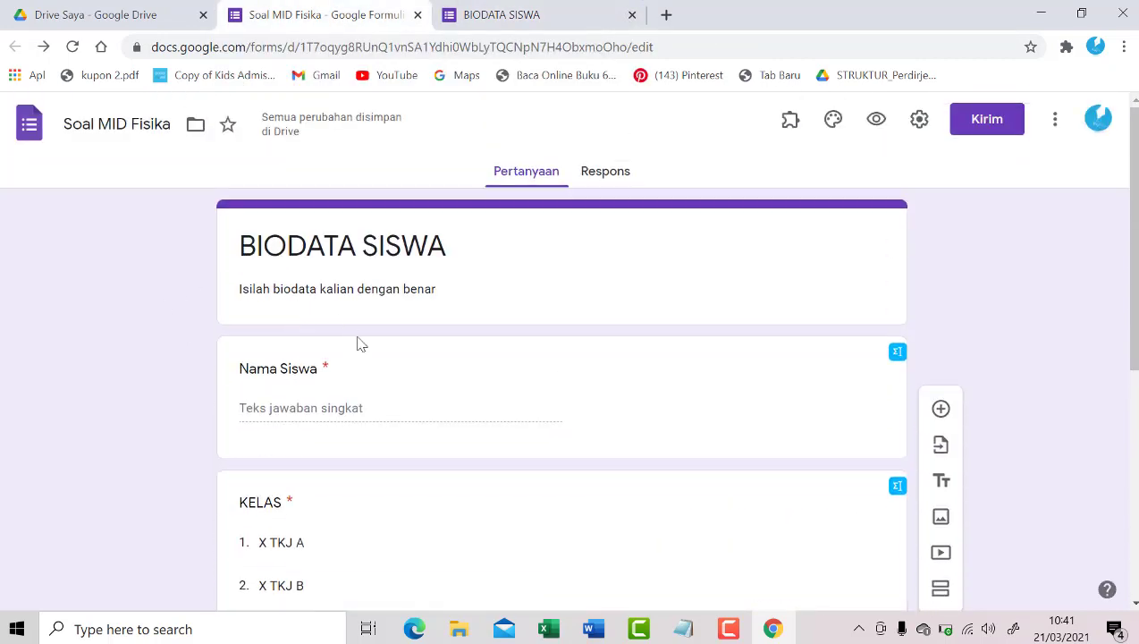
{"action": "scroll", "coordinate": [361, 344], "scroll_direction": "down", "scroll_amount": 1}
{"action": "left_click", "coordinate": [684, 630]}
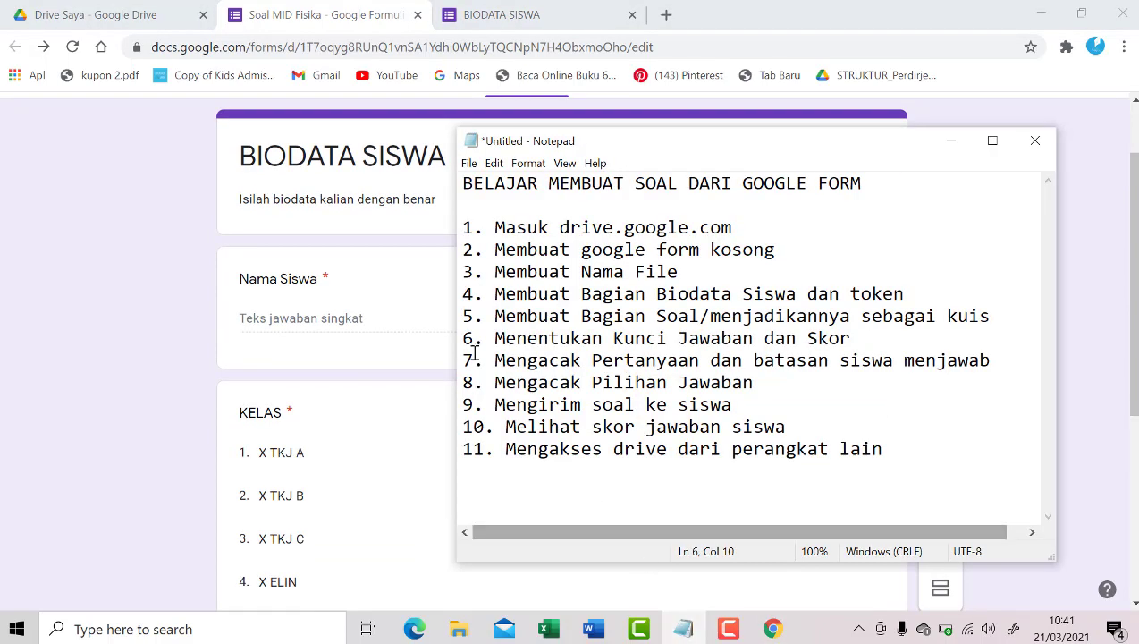
{"action": "left_click_drag", "start_coordinate": [495, 316], "coordinate": [993, 316]}
Review the Nama Siswa, KELAS and TOKEN question cards in the form editor.
{"action": "left_click", "coordinate": [160, 326]}
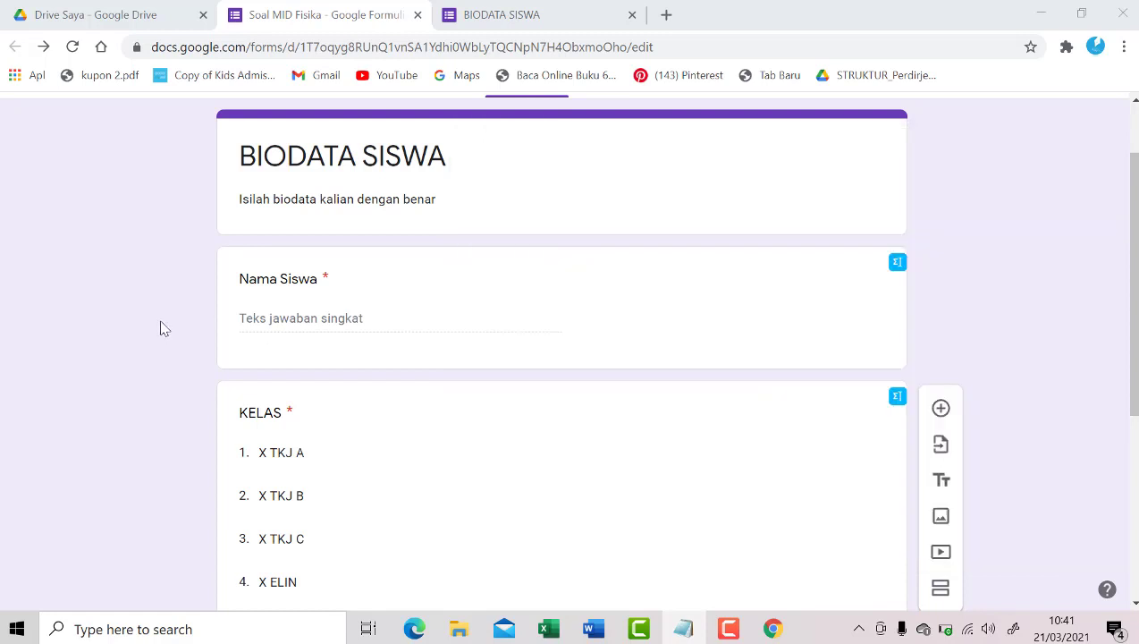
{"action": "scroll", "coordinate": [341, 211], "scroll_direction": "down", "scroll_amount": 1}
{"action": "scroll", "coordinate": [409, 163], "scroll_direction": "up", "scroll_amount": 2}
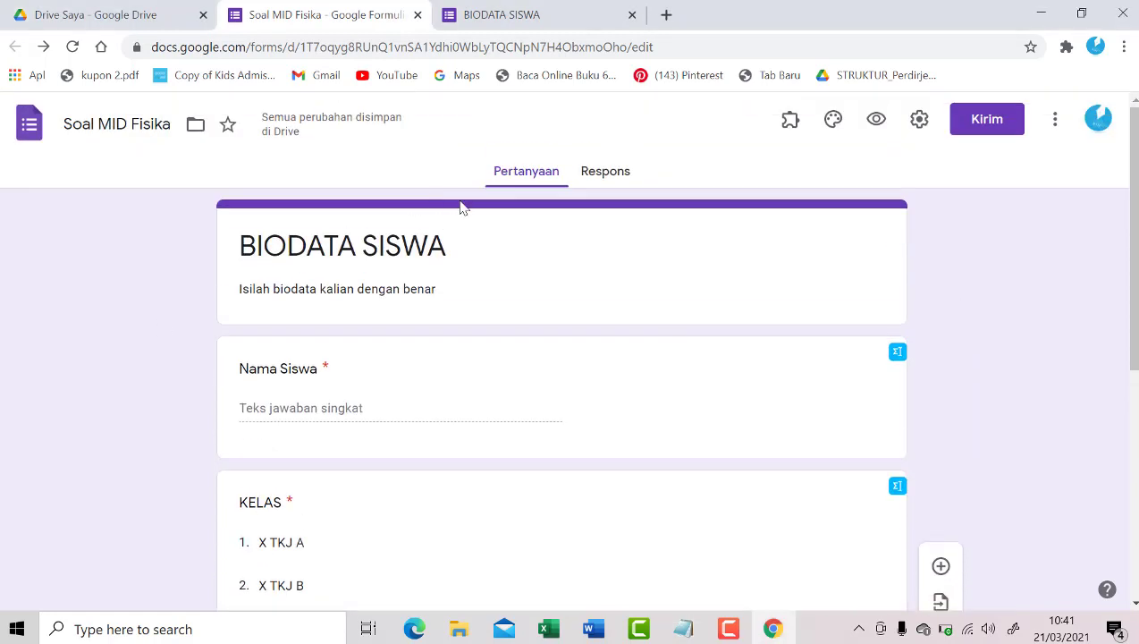
{"action": "left_click", "coordinate": [496, 250]}
{"action": "scroll", "coordinate": [497, 258], "scroll_direction": "down", "scroll_amount": 3}
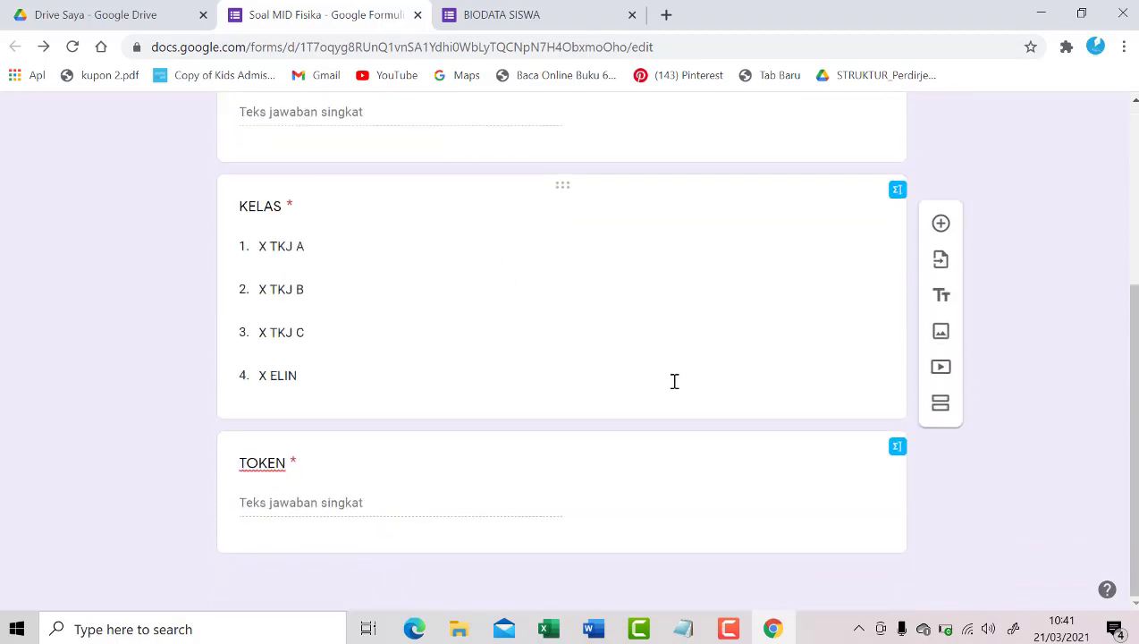
{"action": "scroll", "coordinate": [295, 362], "scroll_direction": "up", "scroll_amount": 4}
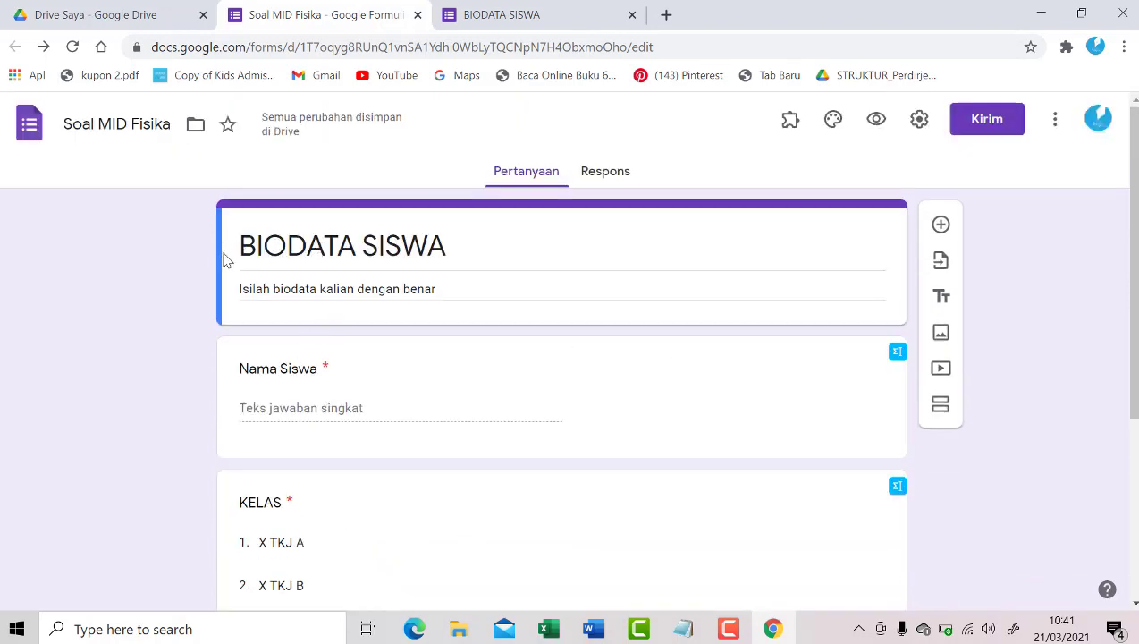
{"action": "scroll", "coordinate": [287, 359], "scroll_direction": "down", "scroll_amount": 1}
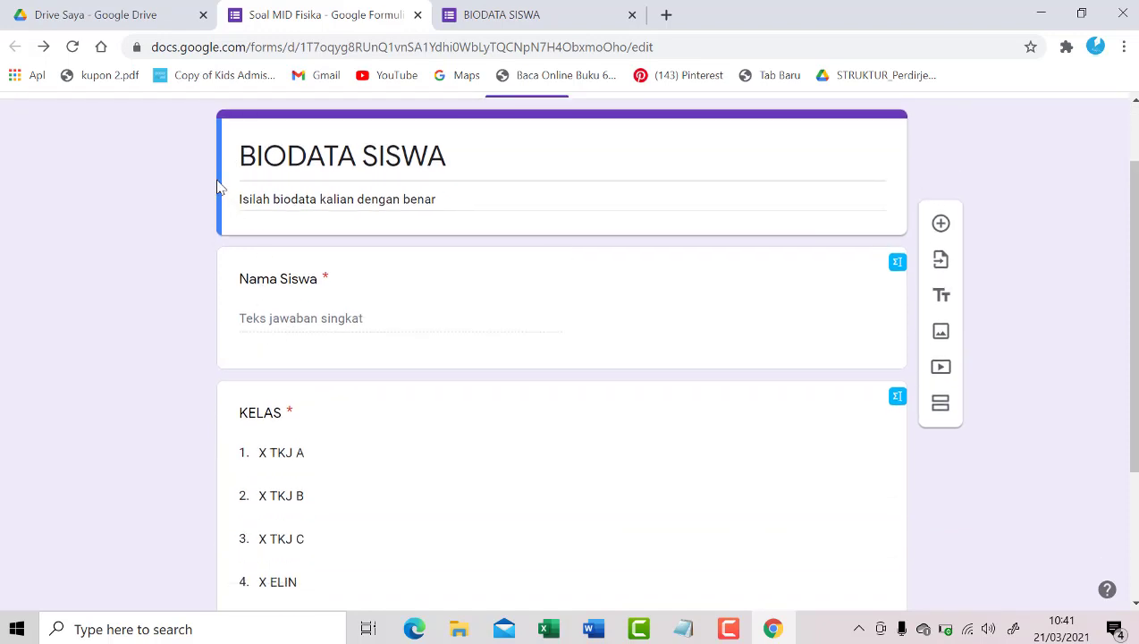
{"action": "left_click", "coordinate": [222, 300]}
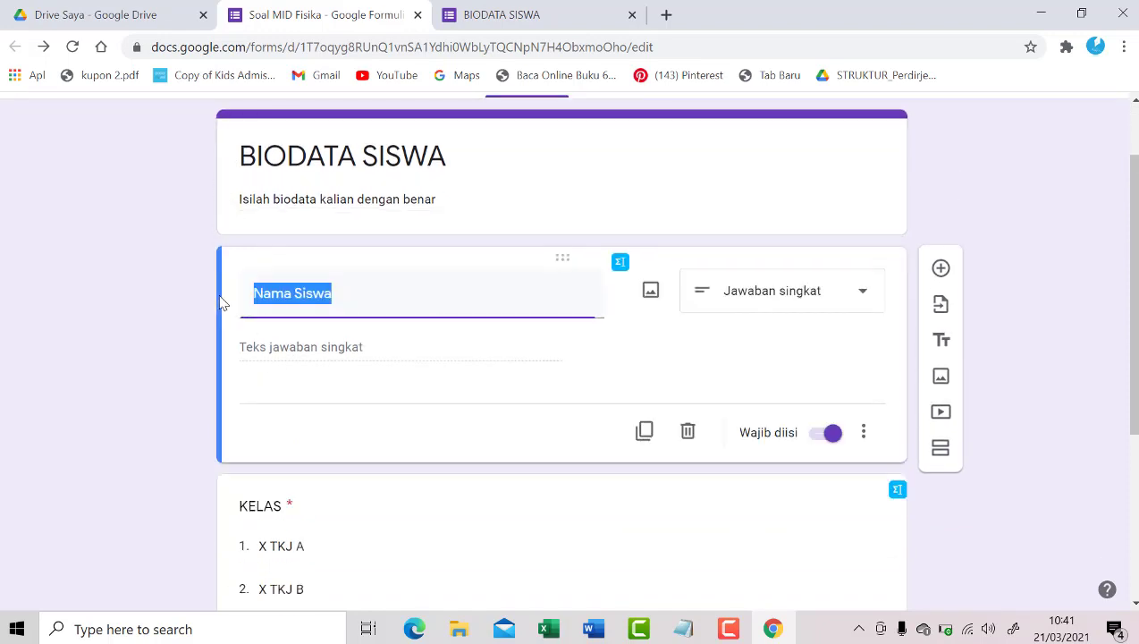
{"action": "scroll", "coordinate": [231, 438], "scroll_direction": "down", "scroll_amount": 2}
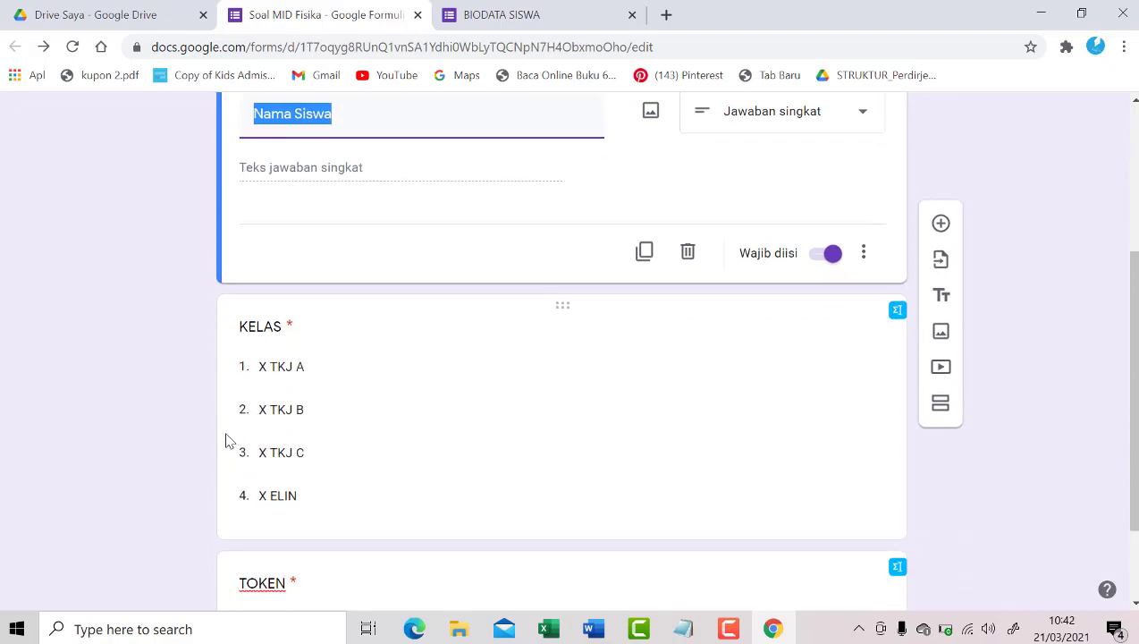
{"action": "left_click", "coordinate": [226, 440]}
{"action": "scroll", "coordinate": [226, 440], "scroll_direction": "down", "scroll_amount": 2}
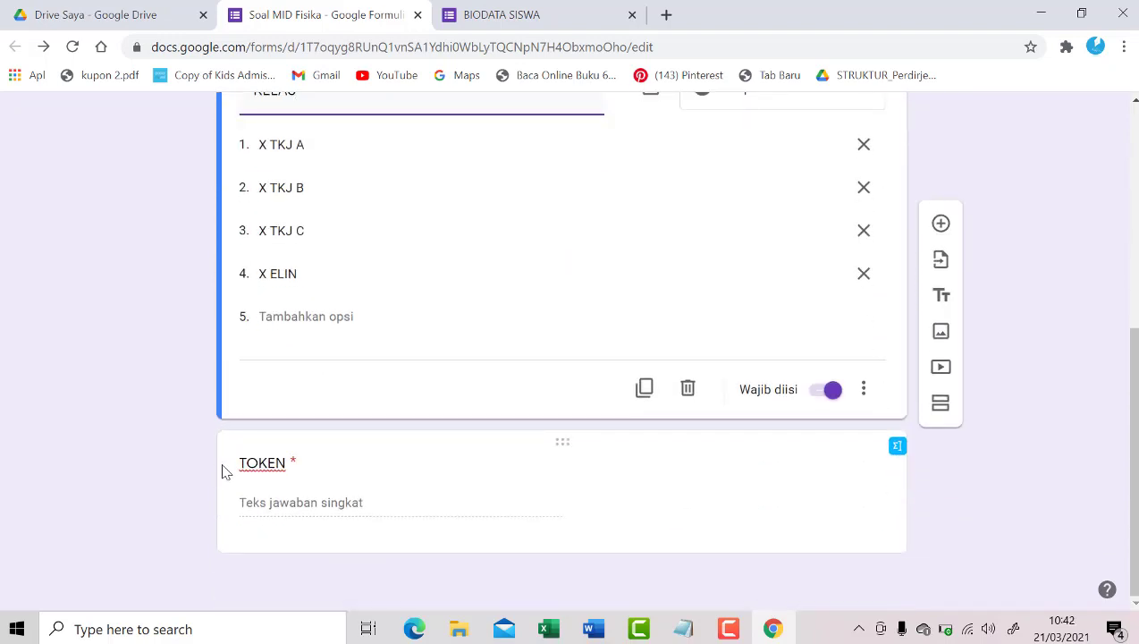
{"action": "left_click", "coordinate": [224, 467]}
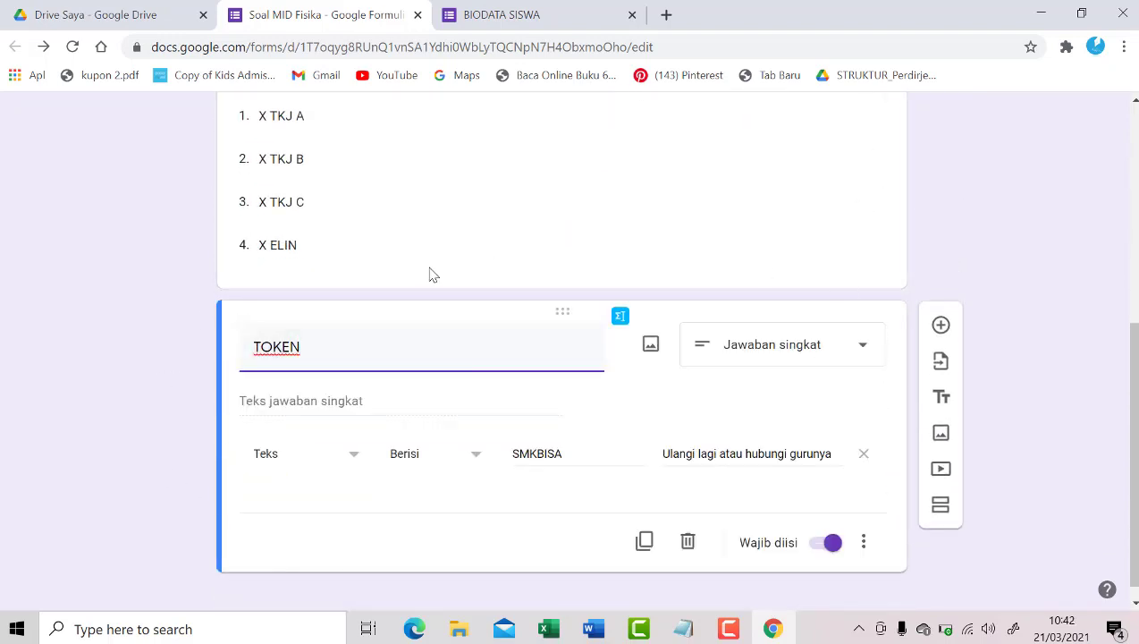
{"action": "left_click", "coordinate": [223, 422]}
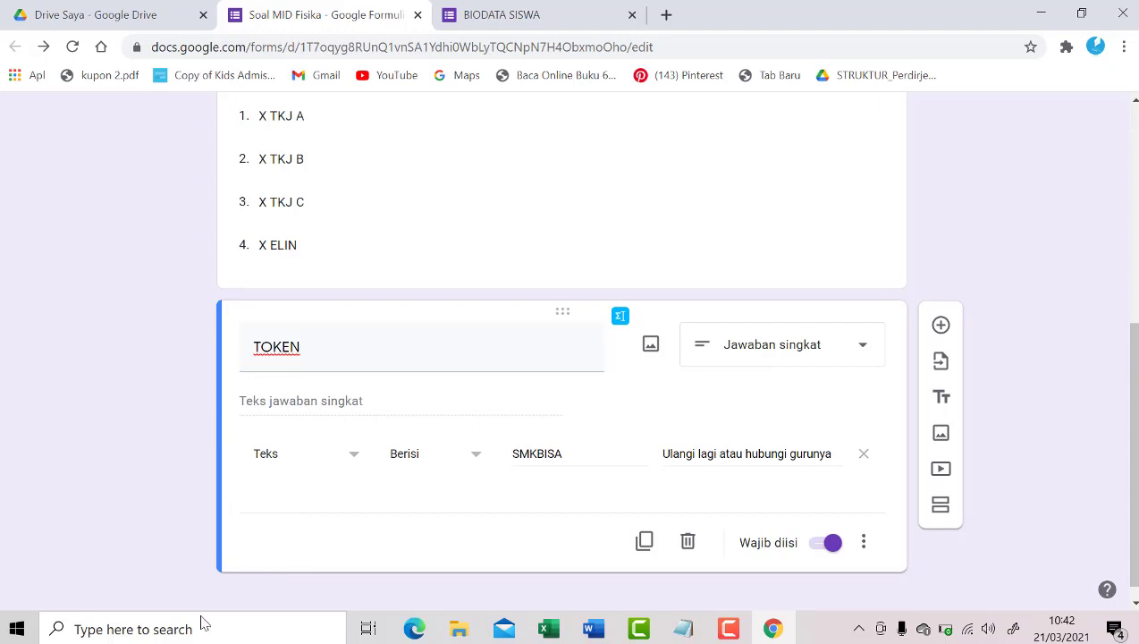
Add a second section and confirm the reloaded live form now ends with 'Berikutnya'.
{"action": "left_click", "coordinate": [940, 507]}
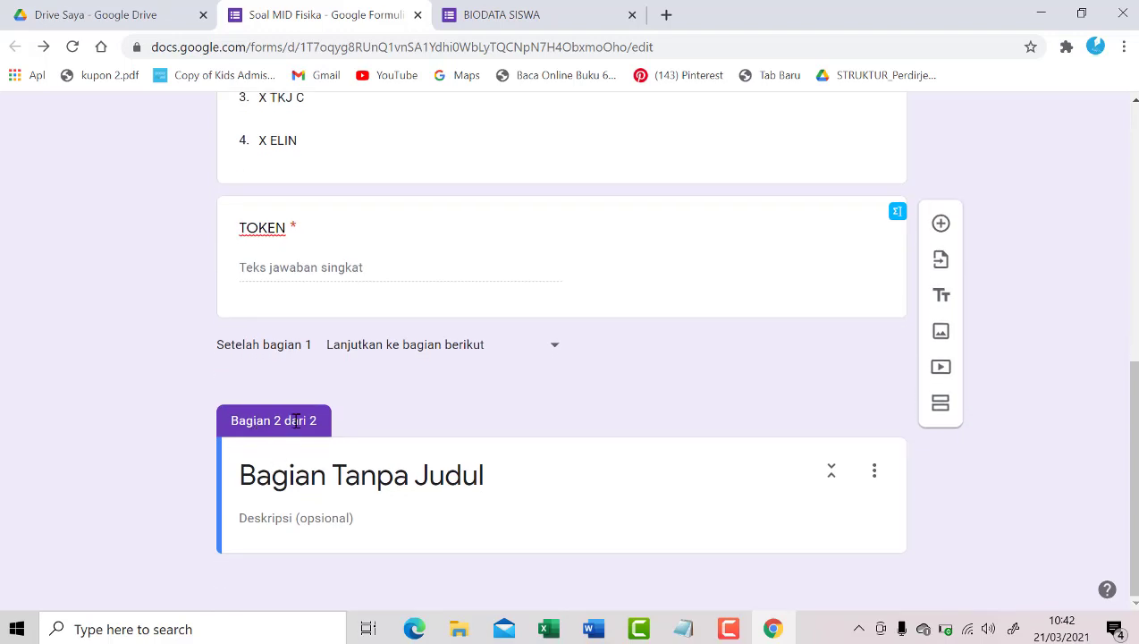
{"action": "scroll", "coordinate": [326, 393], "scroll_direction": "up", "scroll_amount": 6}
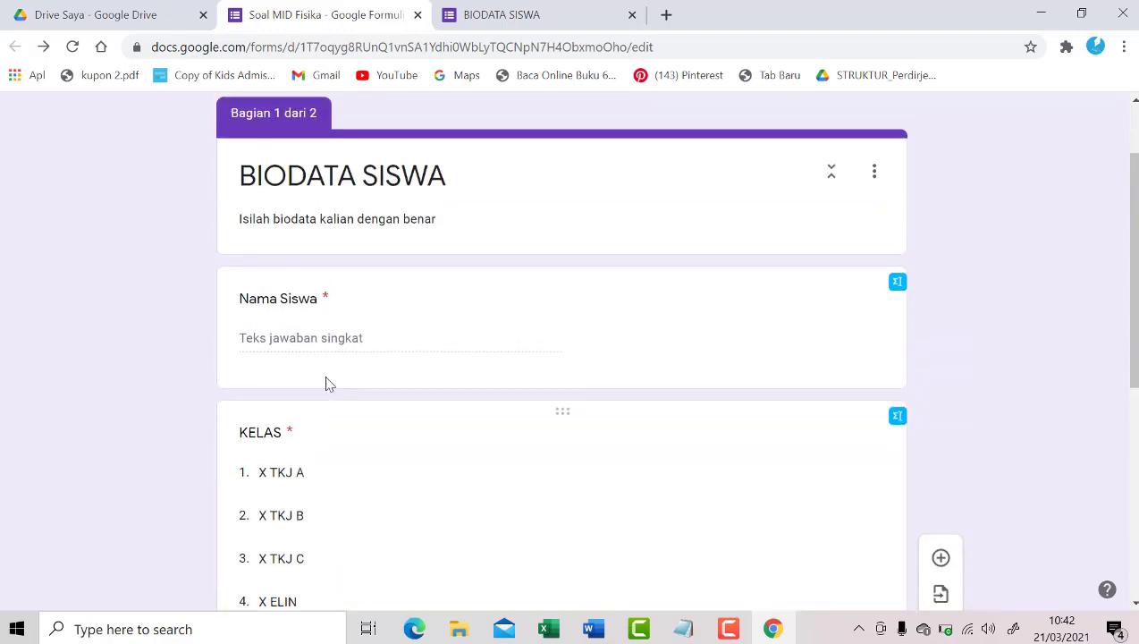
{"action": "scroll", "coordinate": [306, 501], "scroll_direction": "down", "scroll_amount": 5}
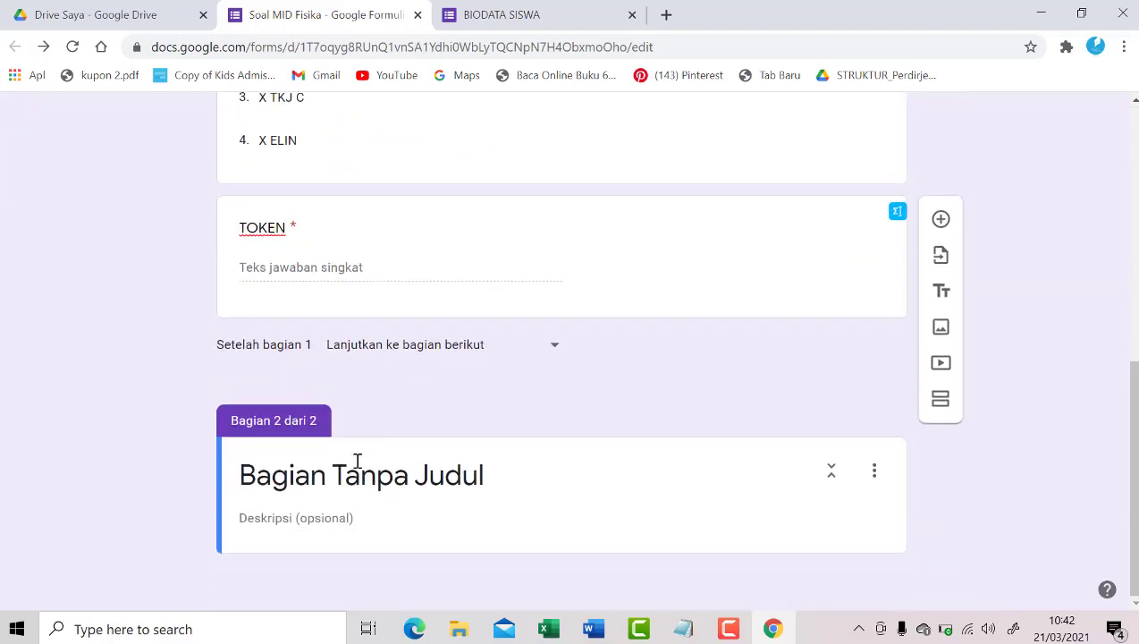
{"action": "left_click", "coordinate": [509, 15]}
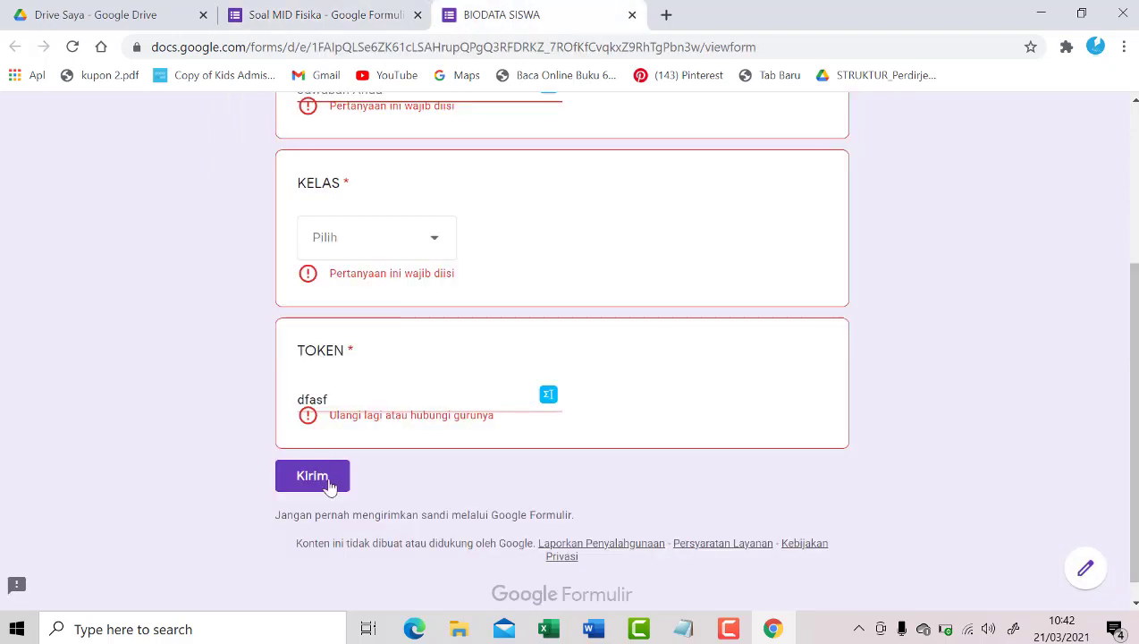
{"action": "left_click", "coordinate": [72, 47]}
{"action": "left_click", "coordinate": [595, 153]}
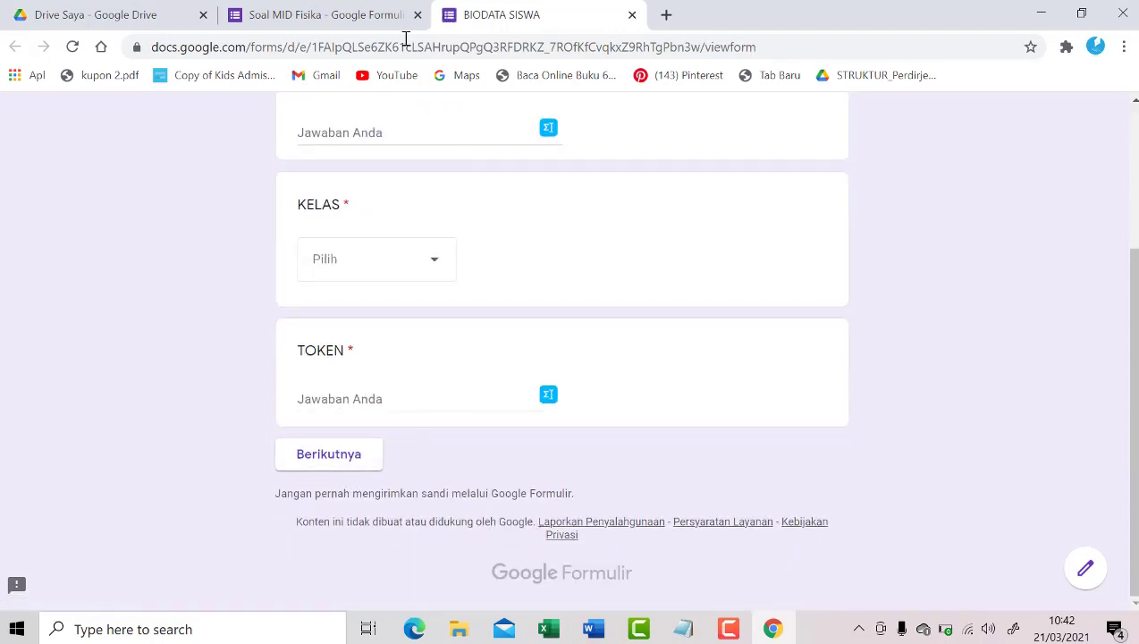
{"action": "left_click", "coordinate": [340, 13]}
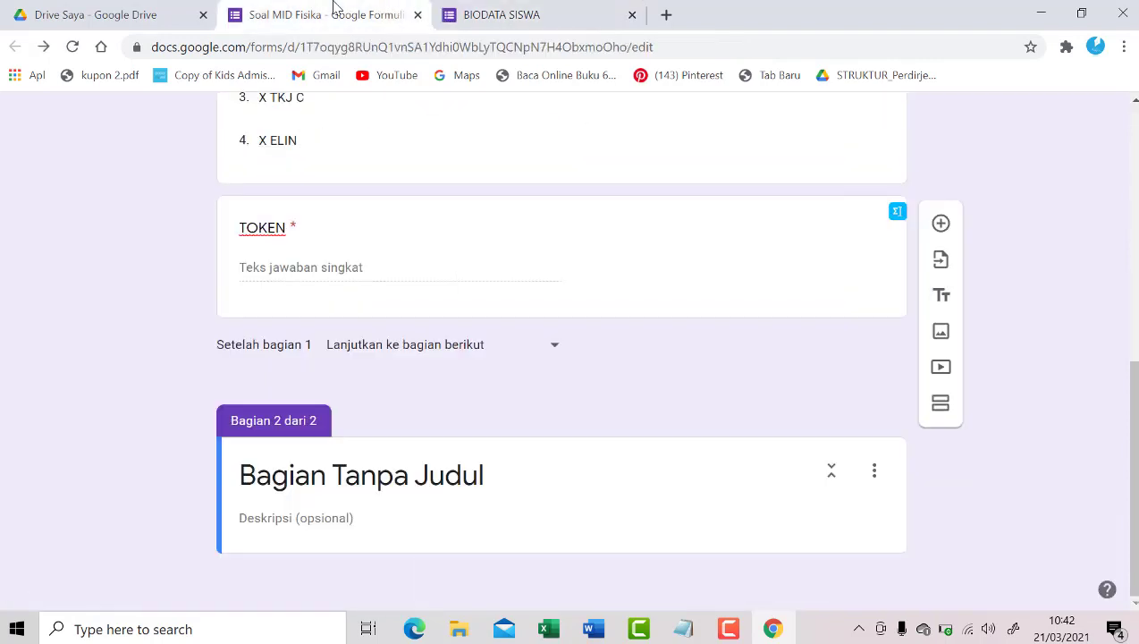
Title the second section 'SOAL FISIKA'.
{"action": "left_click", "coordinate": [405, 483]}
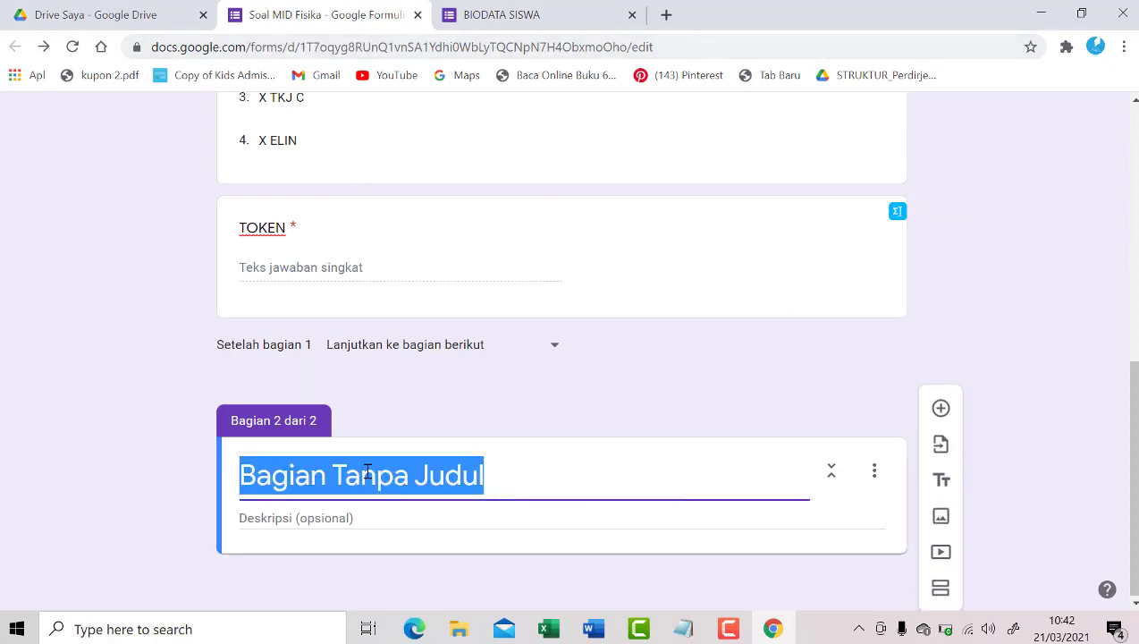
{"action": "type", "text": "soa"}
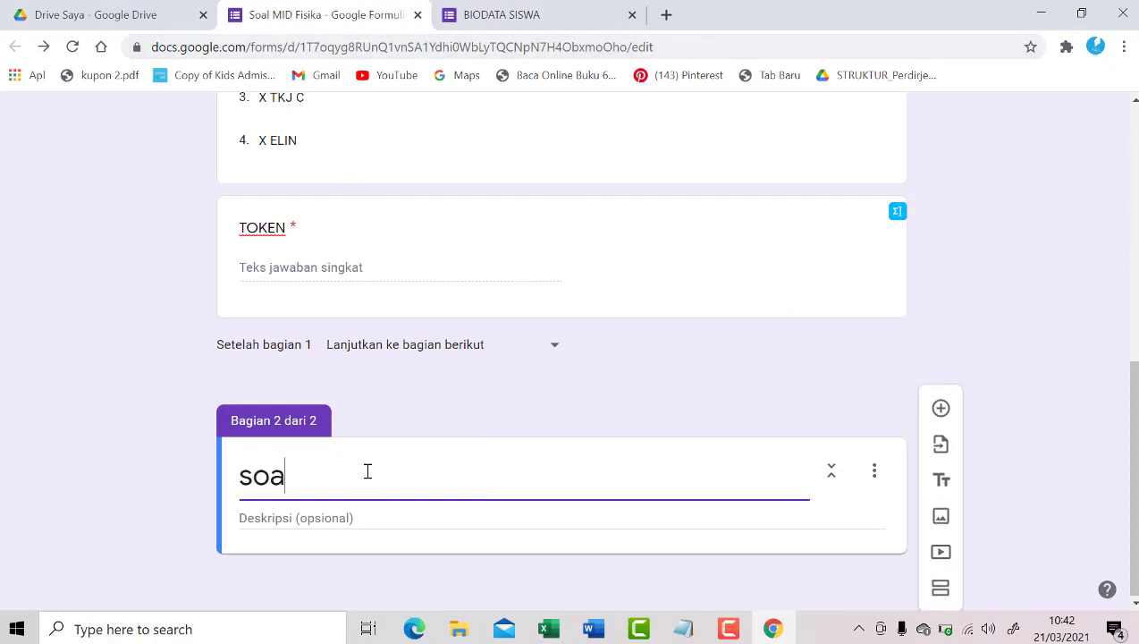
{"action": "key", "text": "BackSpace"}
{"action": "key", "text": "BackSpace"}
{"action": "key", "text": "Caps_Lock"}
{"action": "key", "text": "BackSpace"}
{"action": "type", "text": "SOAL FISIKA"}
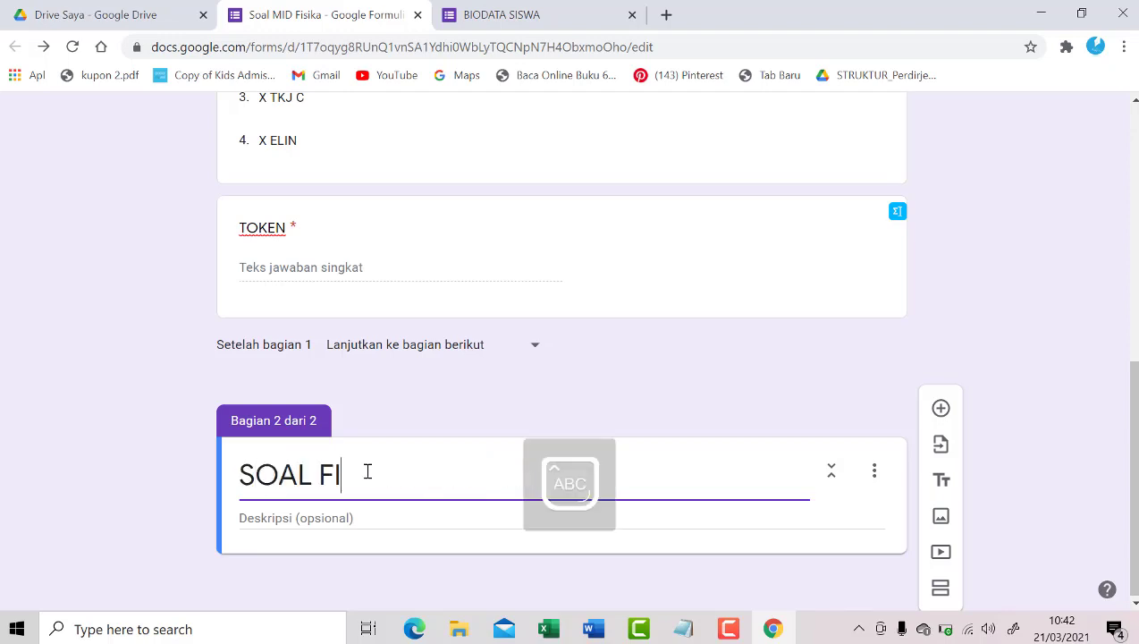
Add the section description 'Jawablah 5 pertanyaan berikut dengan benar'.
{"action": "left_click", "coordinate": [362, 517]}
{"action": "type", "text": "p"}
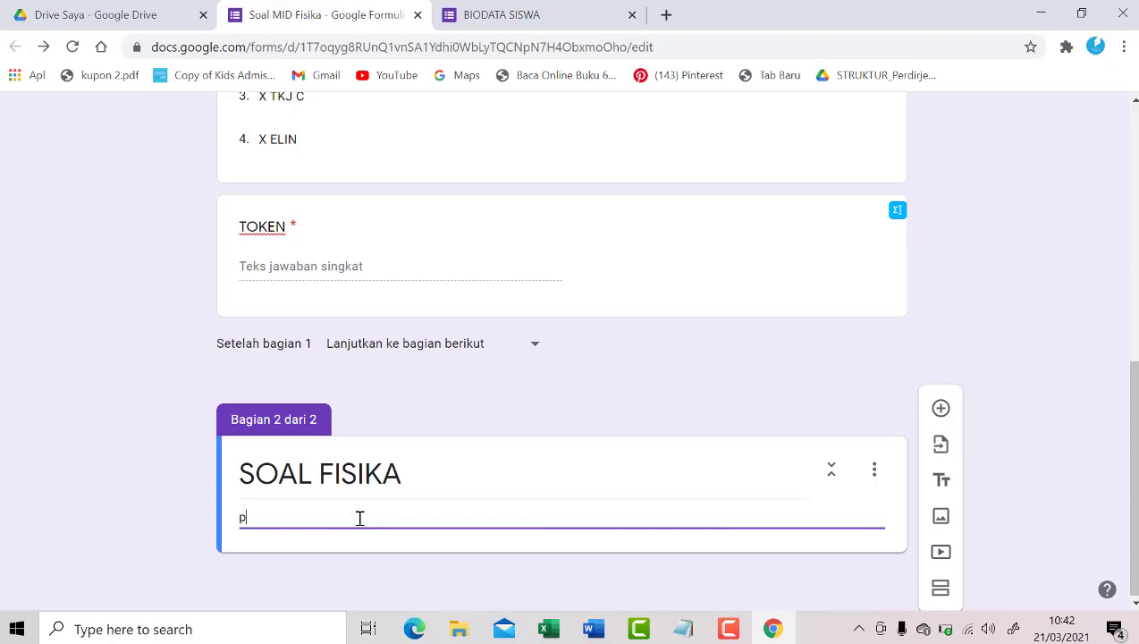
{"action": "key", "text": "BackSpace"}
{"action": "key", "text": "BackSpace"}
{"action": "key", "text": "Caps_Lock"}
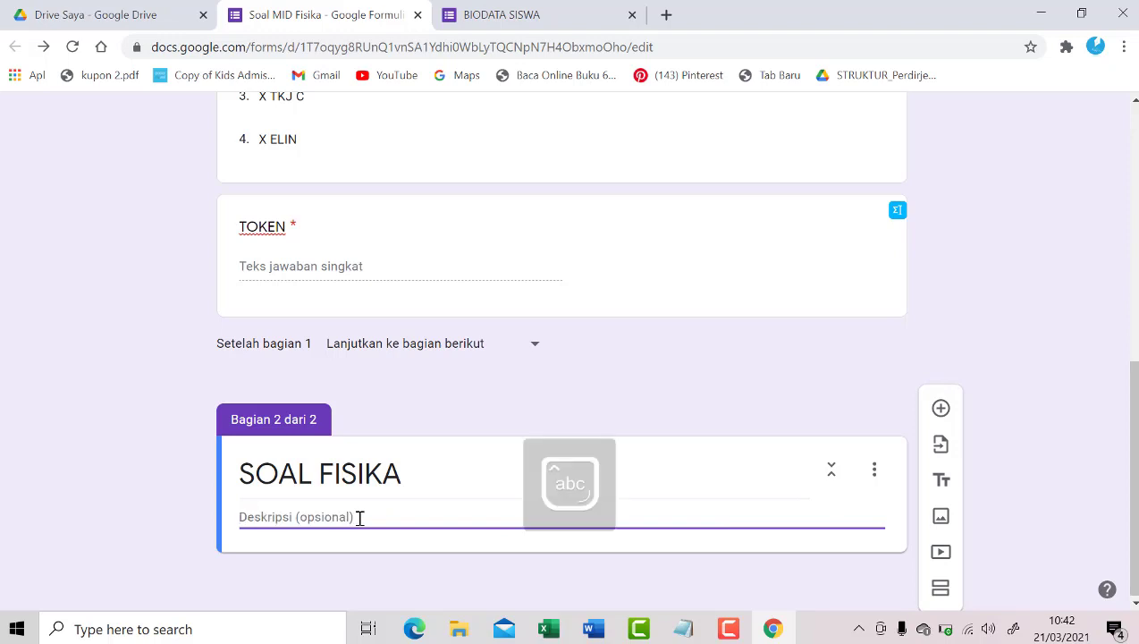
{"action": "type", "text": "Jawablah 5 pertanya"}
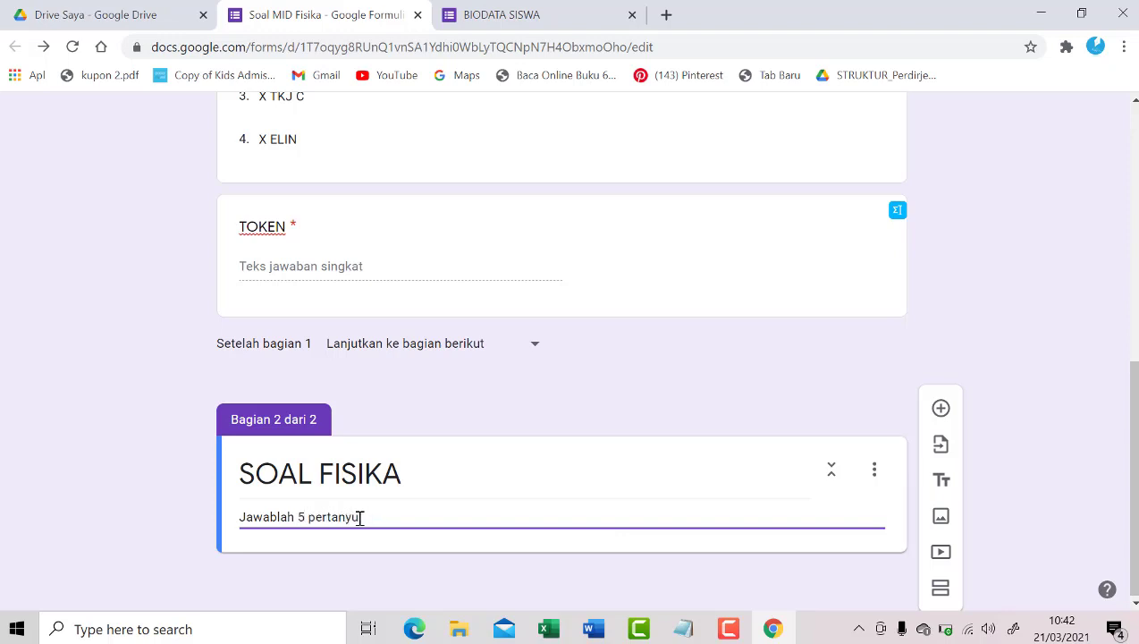
{"action": "type", "text": "dengan benar"}
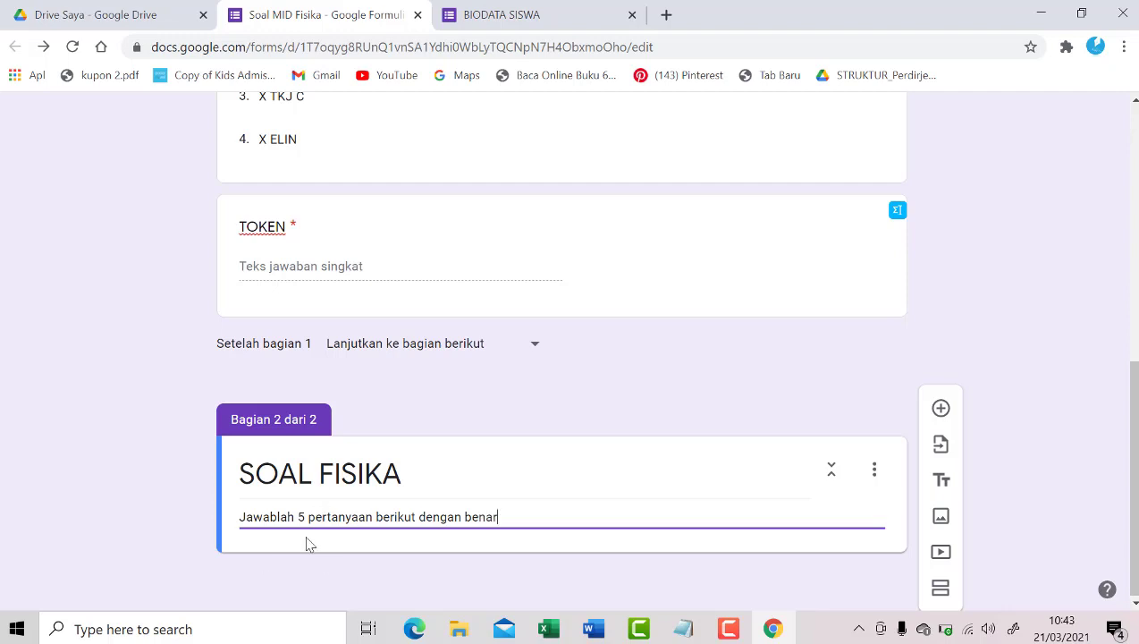
{"action": "left_click", "coordinate": [580, 424]}
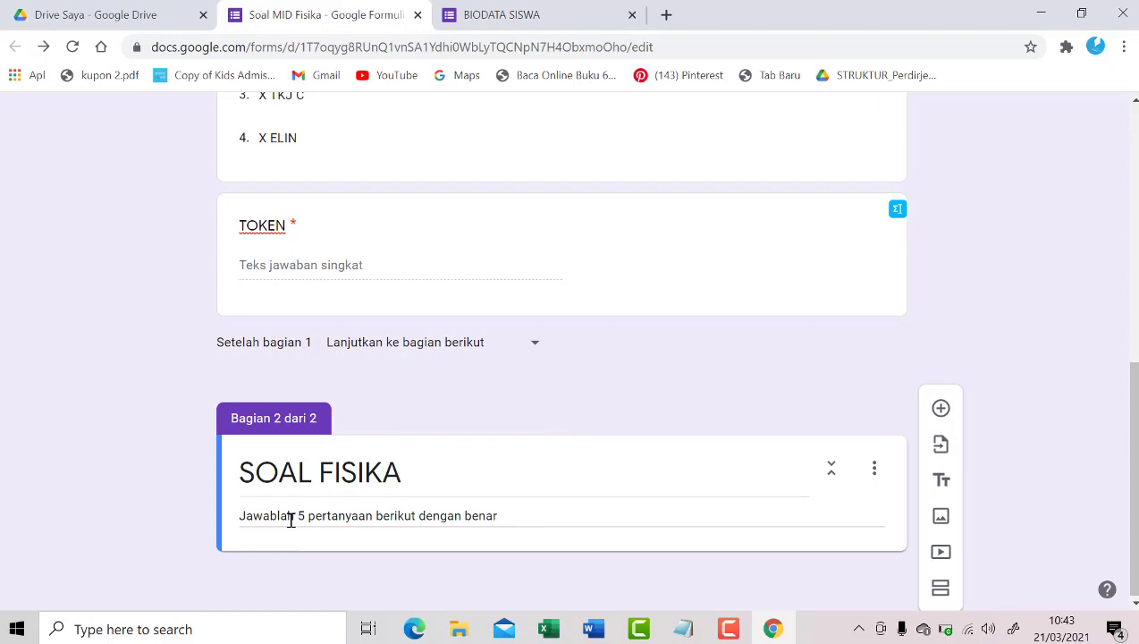
{"action": "double_click", "coordinate": [220, 471]}
{"action": "left_click", "coordinate": [198, 471]}
Add a new question and copy the first question's text from the Word script.
{"action": "left_click", "coordinate": [940, 409]}
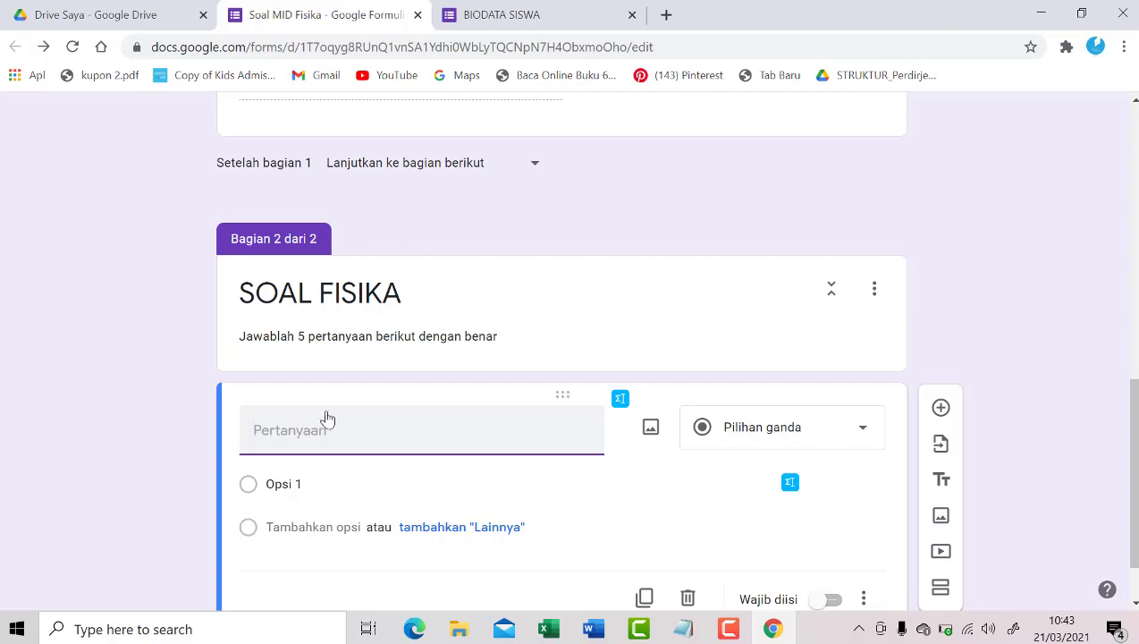
{"action": "scroll", "coordinate": [347, 416], "scroll_direction": "down", "scroll_amount": 1}
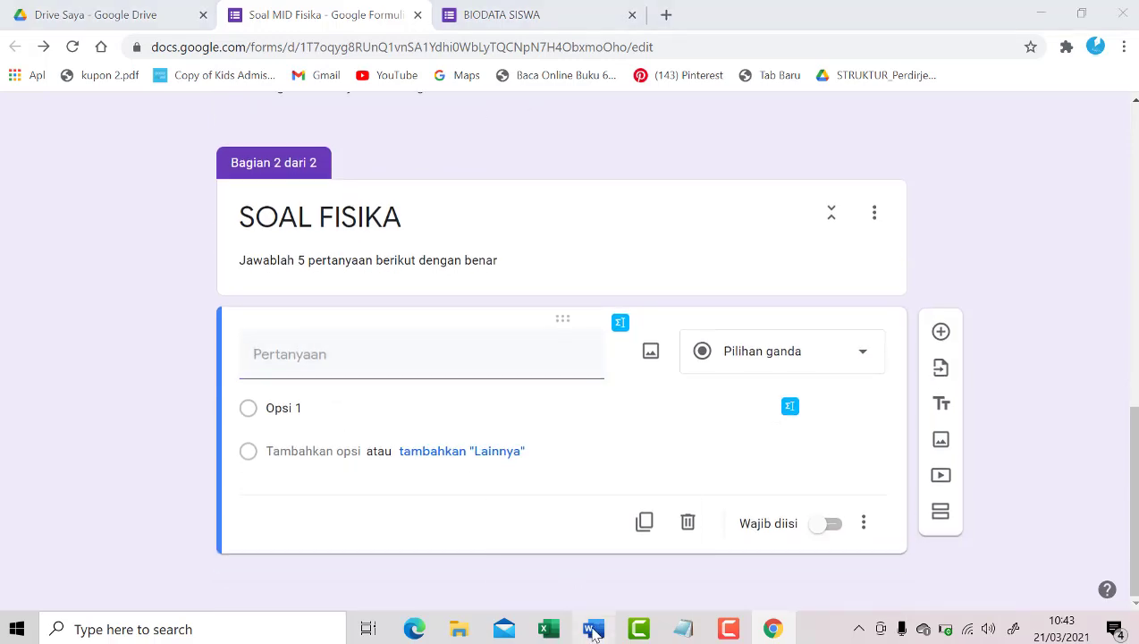
{"action": "left_click", "coordinate": [590, 628]}
{"action": "scroll", "coordinate": [353, 339], "scroll_direction": "up", "scroll_amount": 2}
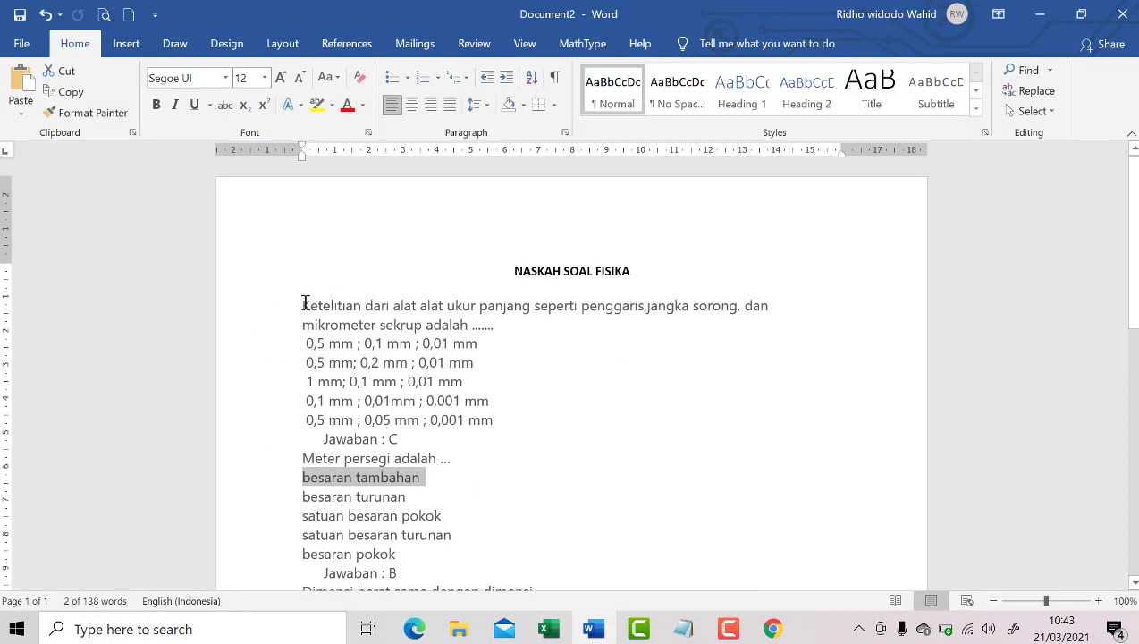
{"action": "left_click_drag", "start_coordinate": [305, 303], "coordinate": [502, 326]}
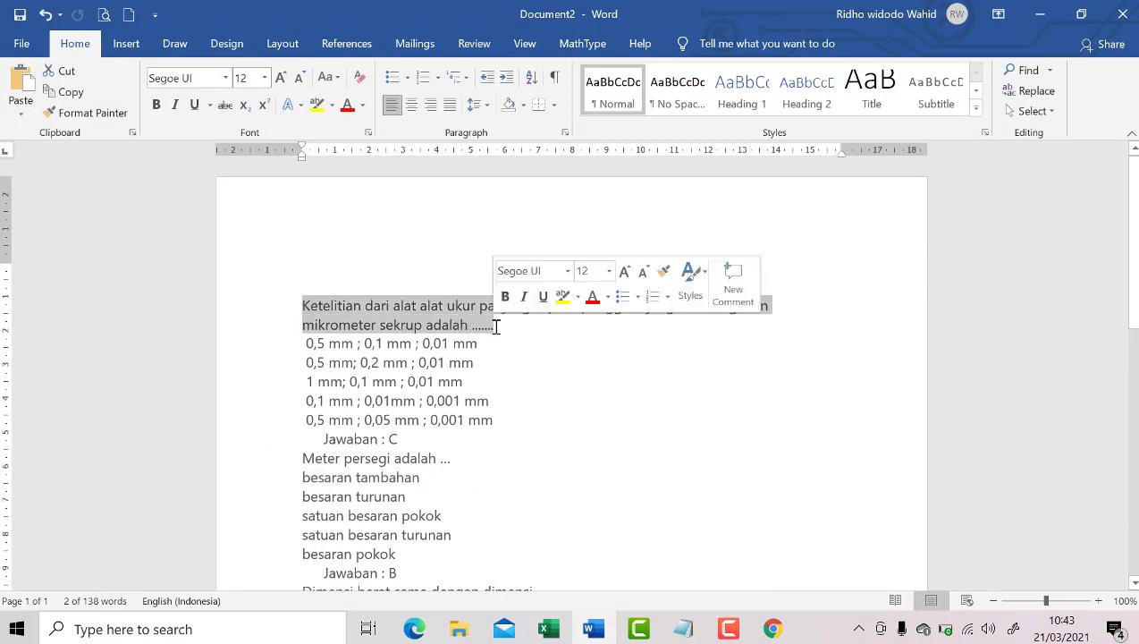
{"action": "right_click", "coordinate": [375, 312]}
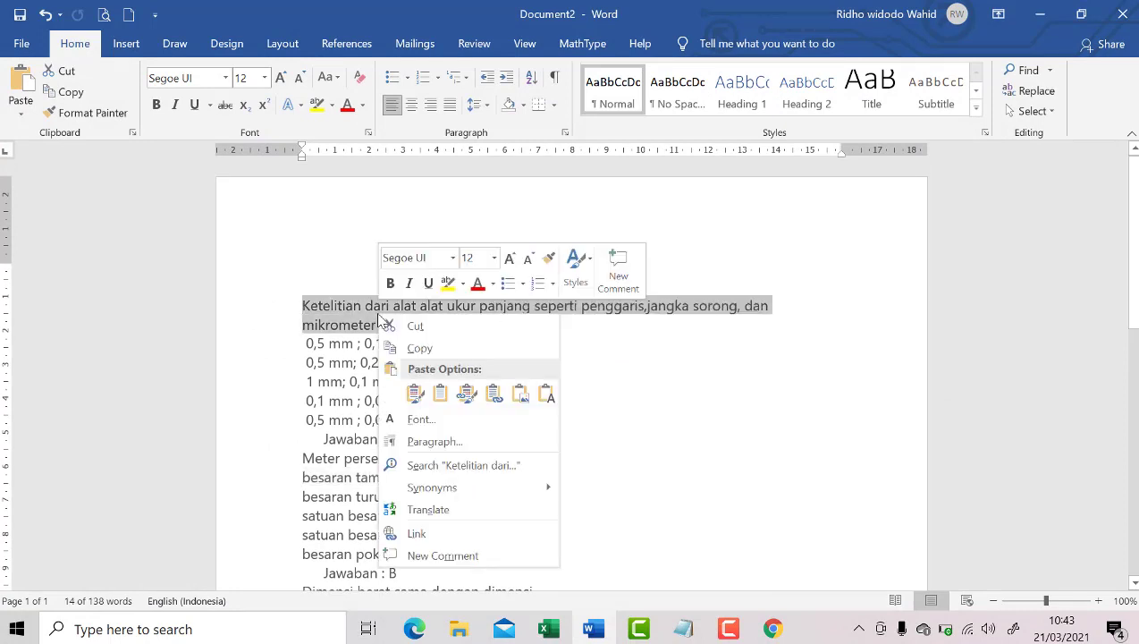
{"action": "left_click", "coordinate": [420, 348]}
Paste the 'Ketelitian dari alat alat ukur…' question text into the new question.
{"action": "left_click", "coordinate": [774, 630]}
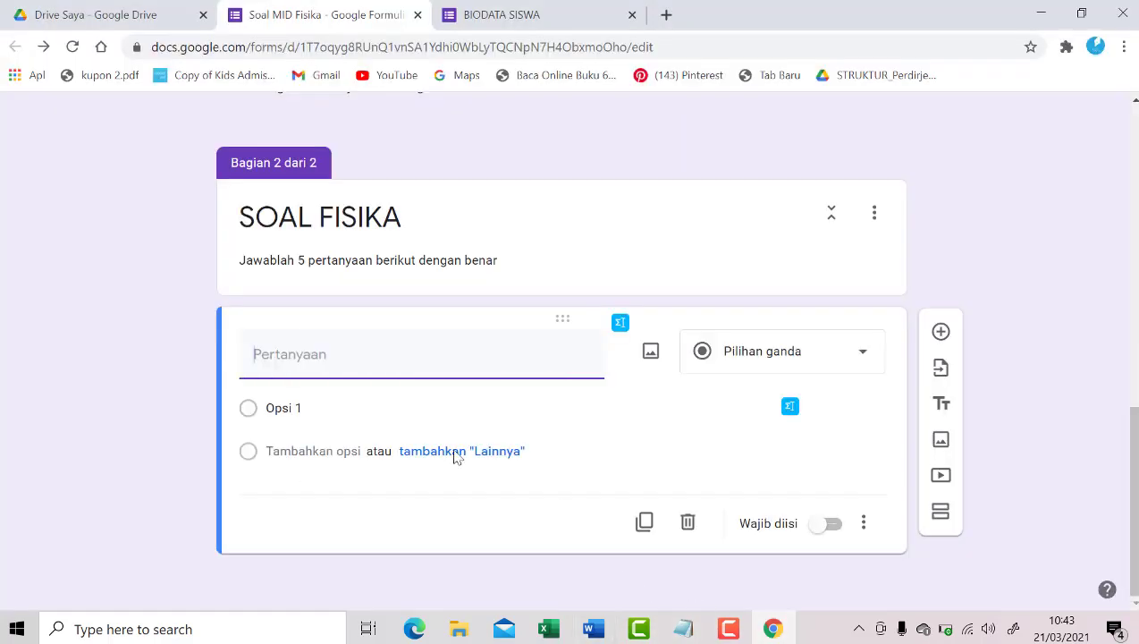
{"action": "right_click", "coordinate": [270, 359]}
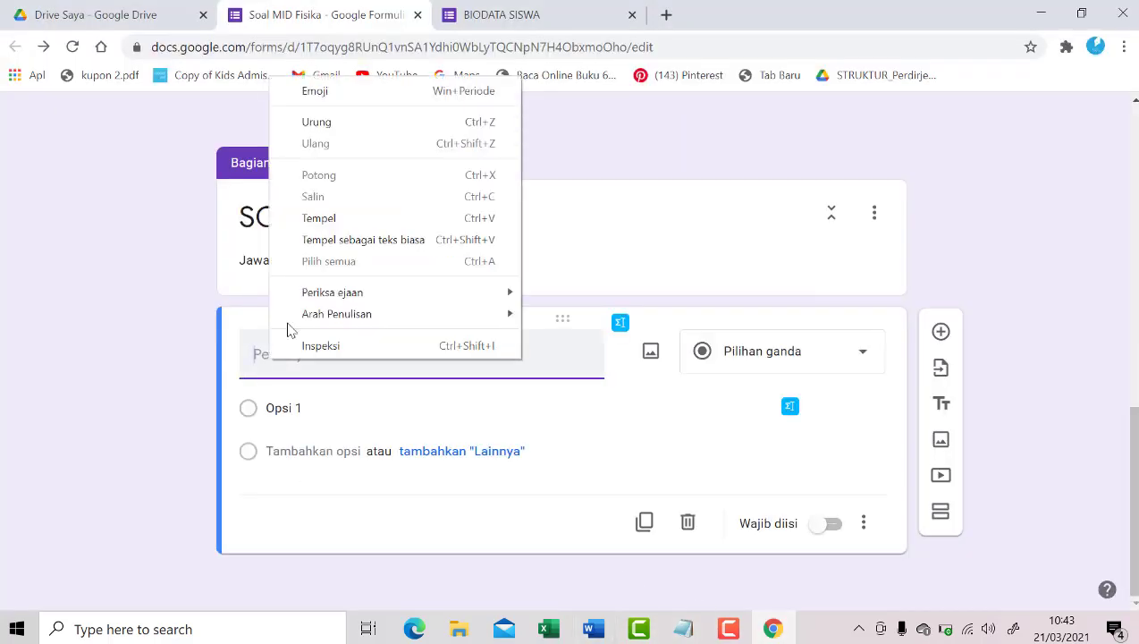
{"action": "left_click", "coordinate": [319, 219]}
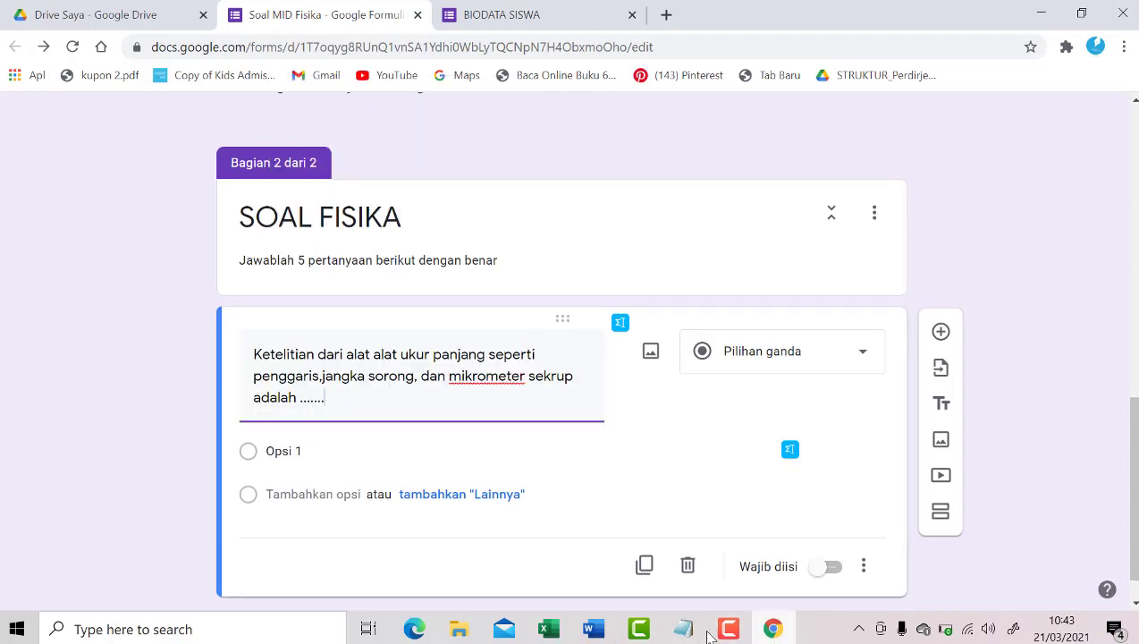
{"action": "left_click", "coordinate": [594, 613]}
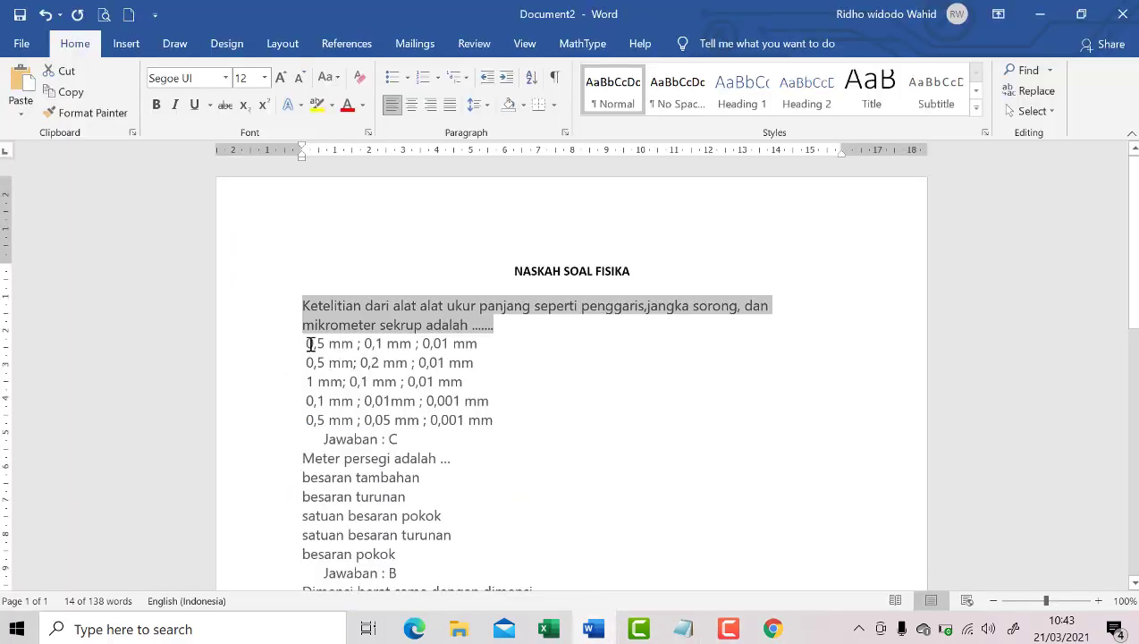
Set list numbering to None for the whole question script in Word.
{"action": "left_click_drag", "start_coordinate": [309, 343], "coordinate": [502, 427]}
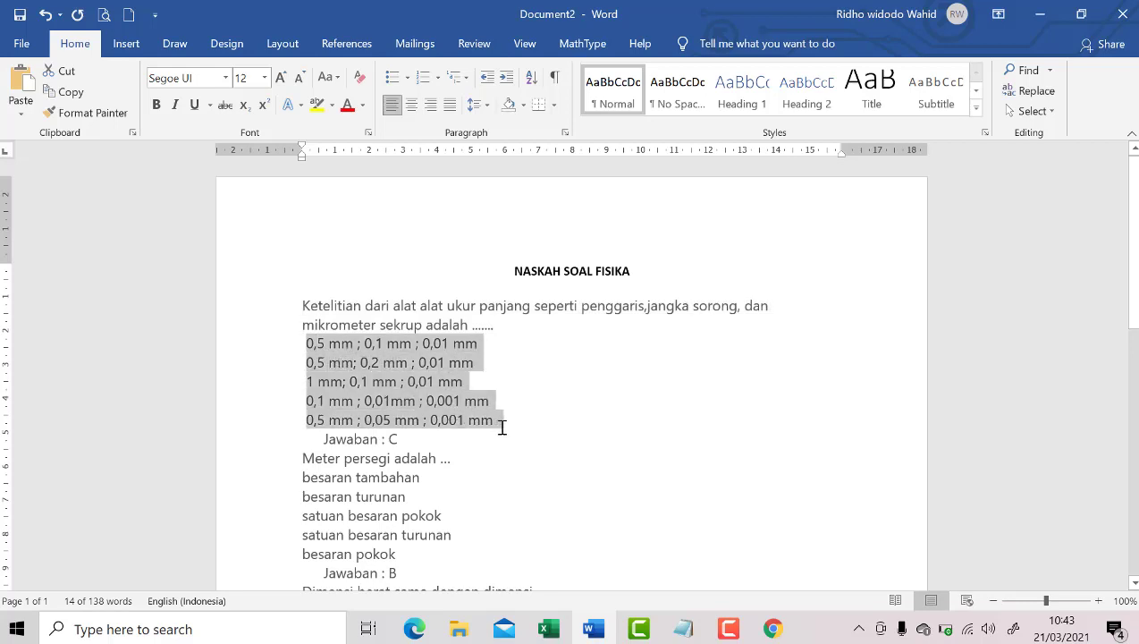
{"action": "left_click_drag", "start_coordinate": [305, 305], "coordinate": [454, 547]}
{"action": "key", "text": "ctrl+z"}
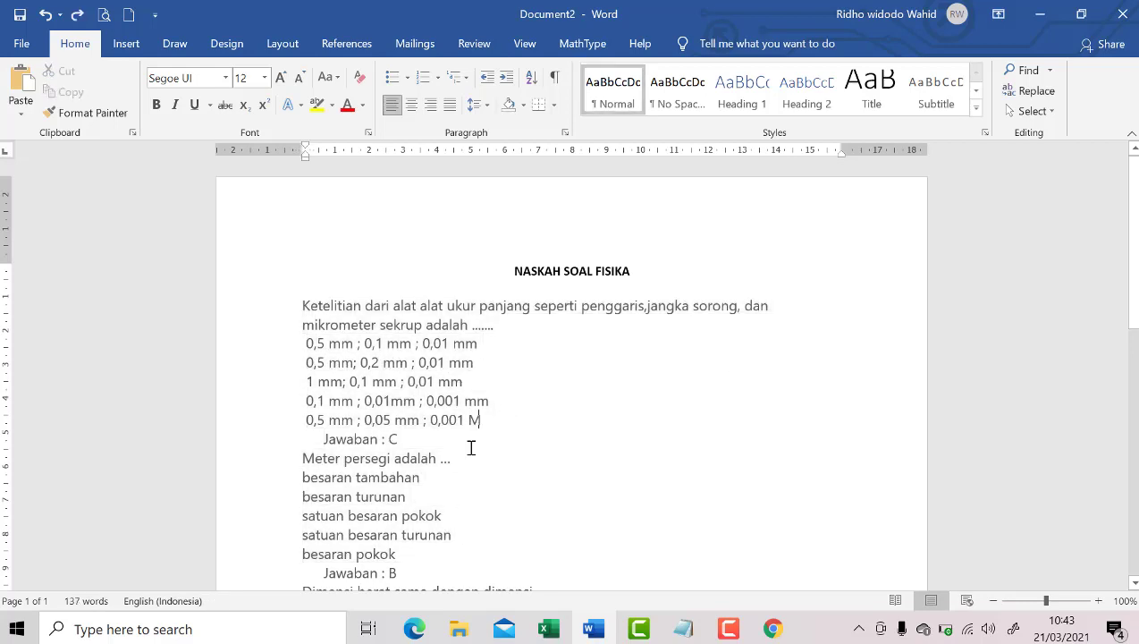
{"action": "key", "text": "ctrl+y"}
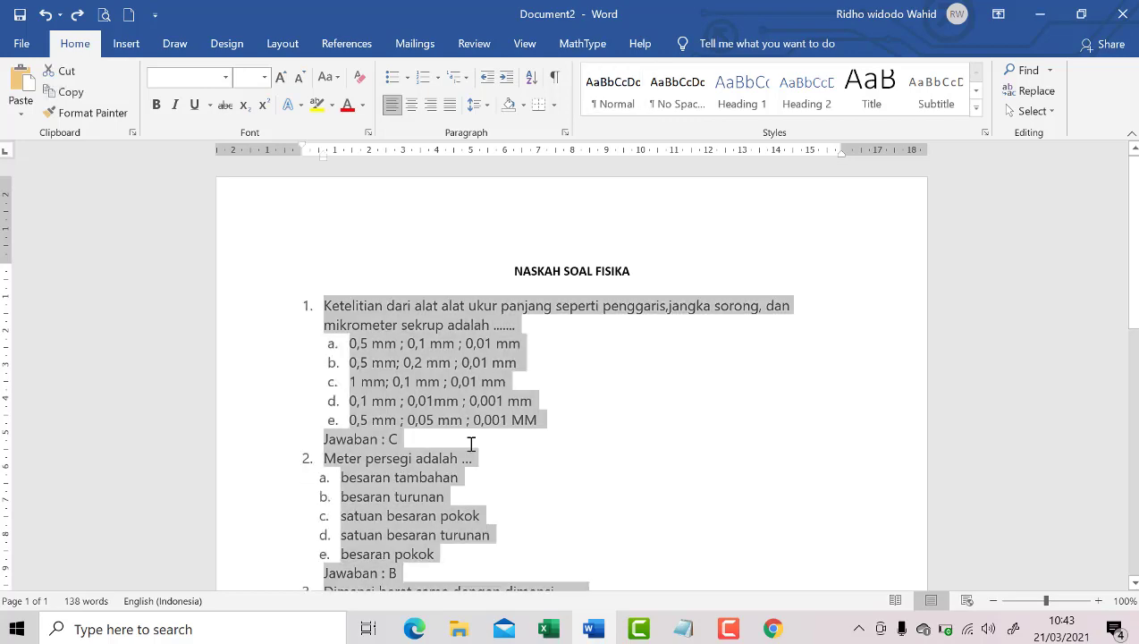
{"action": "left_click", "coordinate": [370, 362]}
{"action": "left_click_drag", "start_coordinate": [300, 309], "coordinate": [356, 424]}
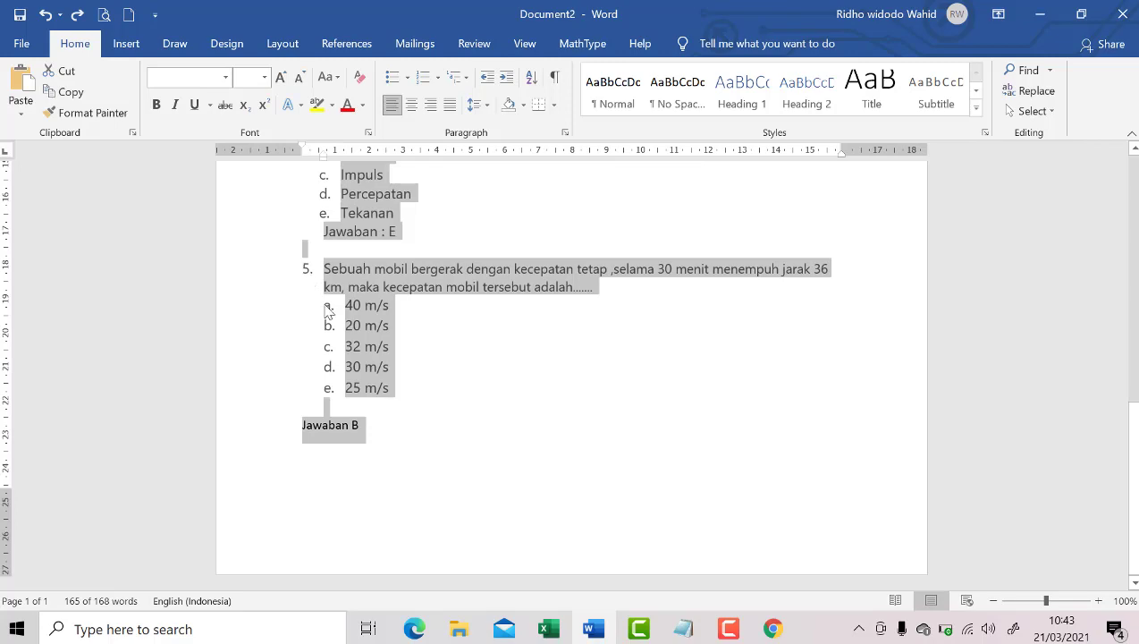
{"action": "scroll", "coordinate": [327, 308], "scroll_direction": "up", "scroll_amount": 10}
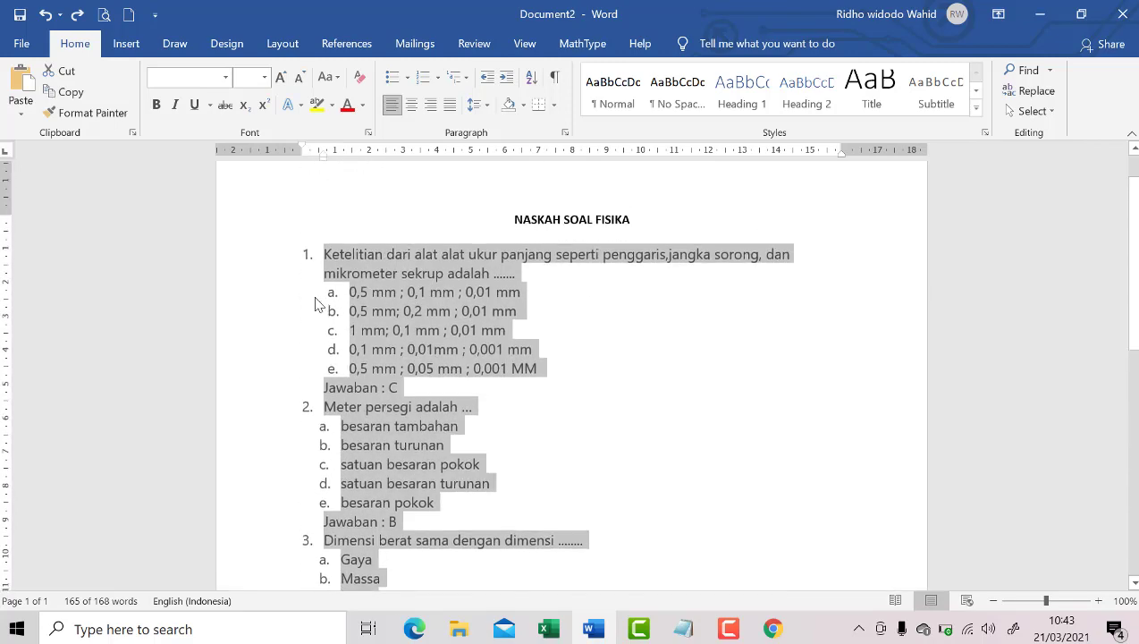
{"action": "left_click", "coordinate": [438, 79]}
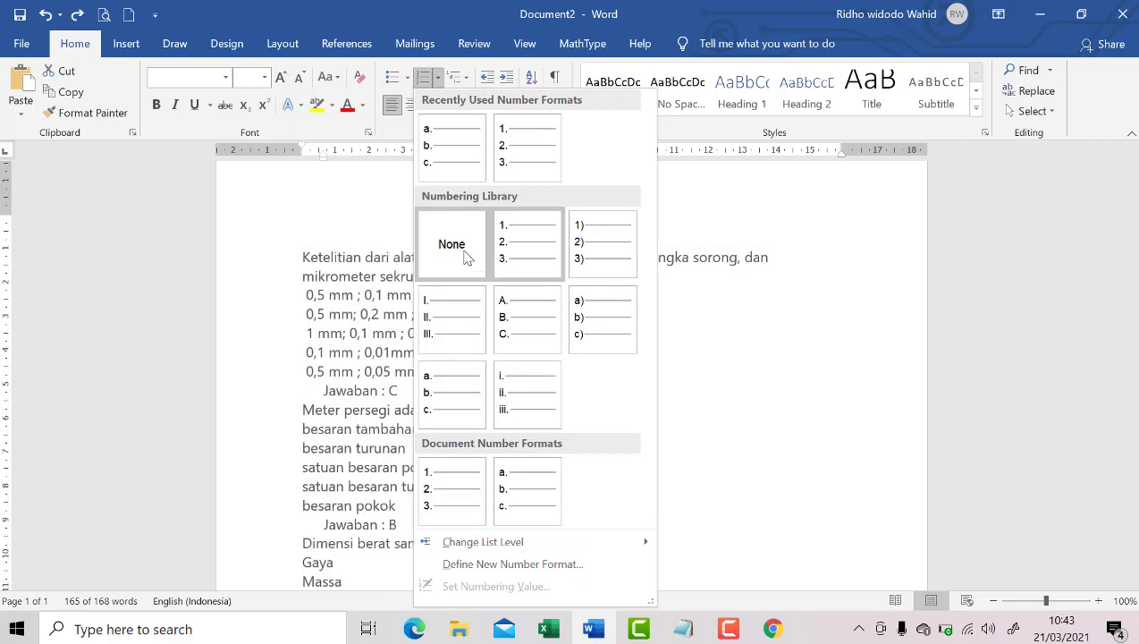
{"action": "left_click", "coordinate": [464, 257]}
{"action": "left_click", "coordinate": [298, 283]}
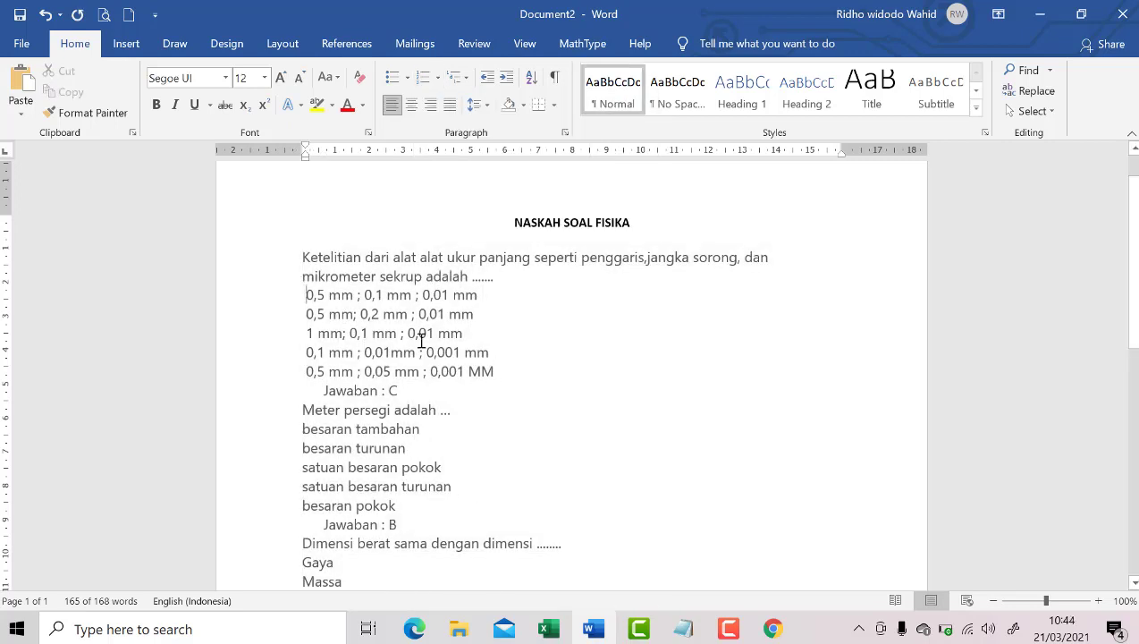
Change the fifth option's 'MM' to 'mm', then copy question 1's five options.
{"action": "left_click_drag", "start_coordinate": [306, 294], "coordinate": [484, 363]}
{"action": "left_click", "coordinate": [501, 376]}
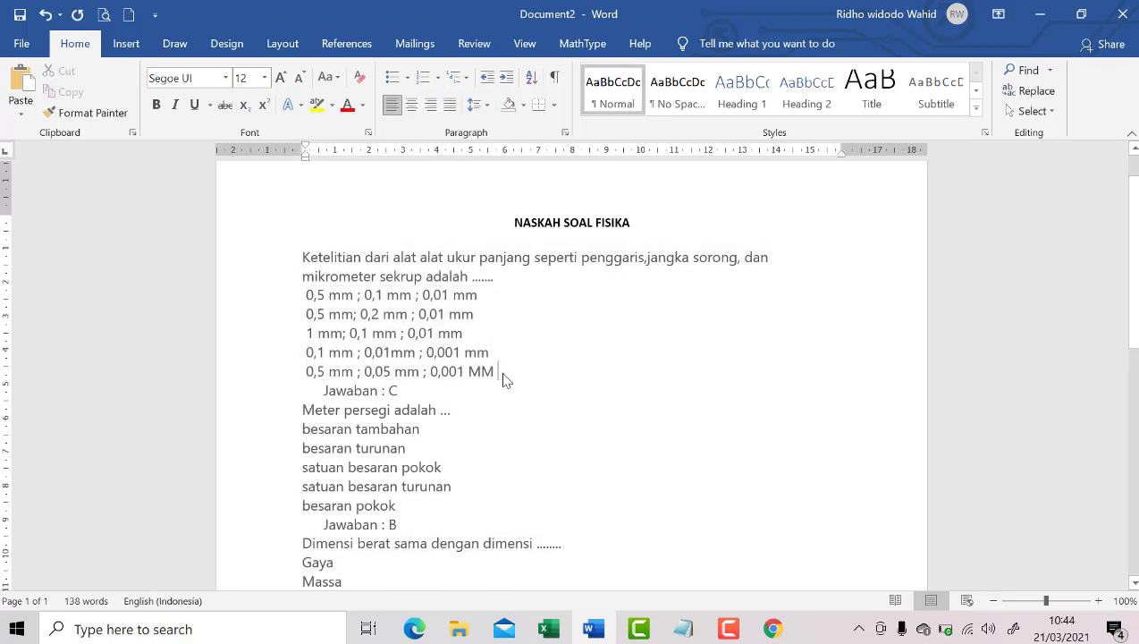
{"action": "key", "text": "BackSpace"}
{"action": "left_click_drag", "start_coordinate": [302, 294], "coordinate": [493, 368]}
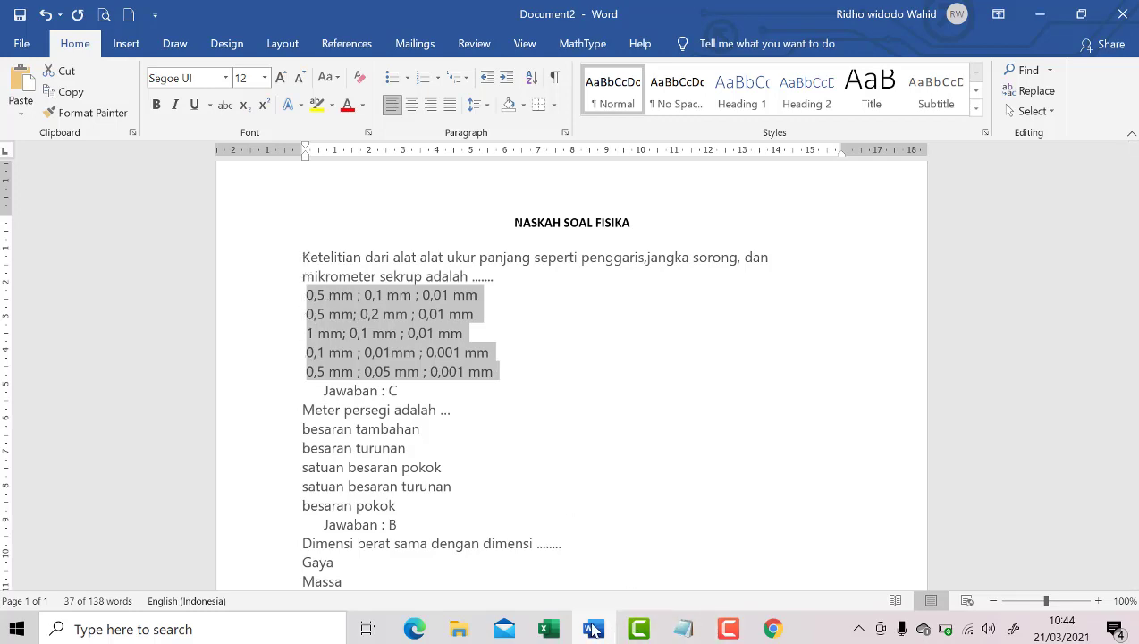
{"action": "left_click", "coordinate": [593, 629]}
Paste the five options from '0,5 mm ; 0,1 mm ; 0,01 mm' into the first physics question and make it required.
{"action": "left_click", "coordinate": [274, 457]}
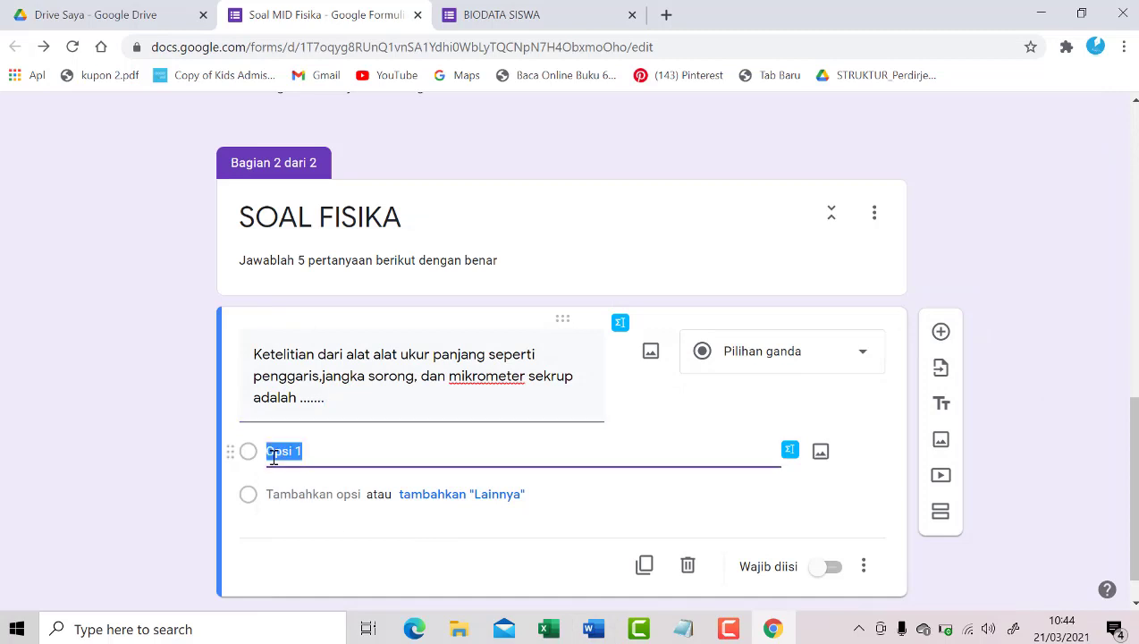
{"action": "key", "text": "ctrl+v"}
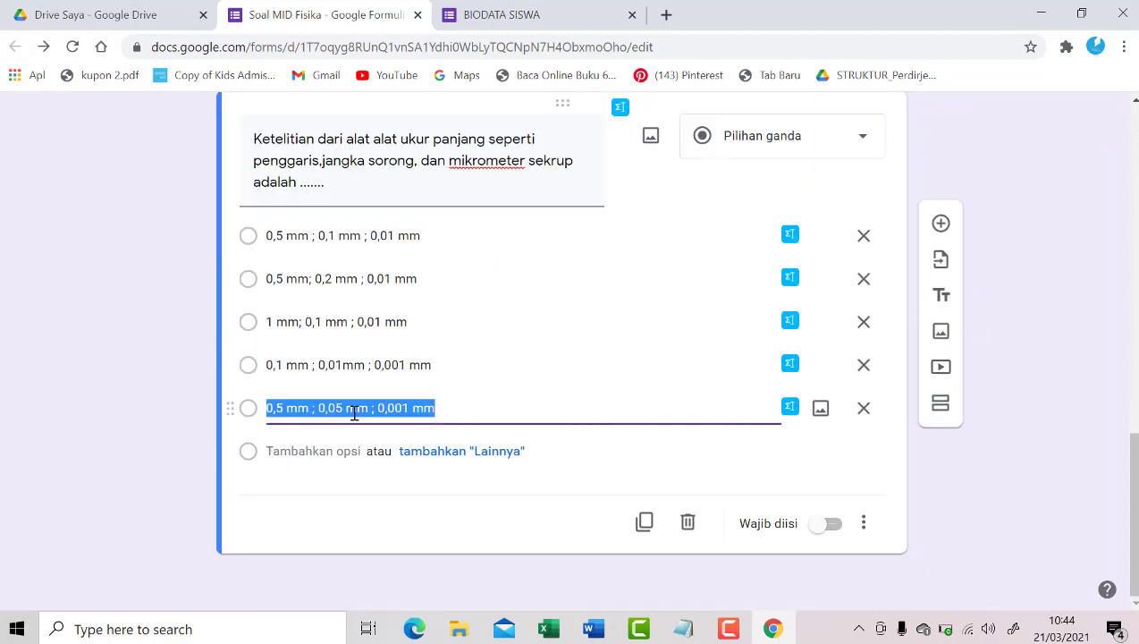
{"action": "left_click", "coordinate": [832, 526]}
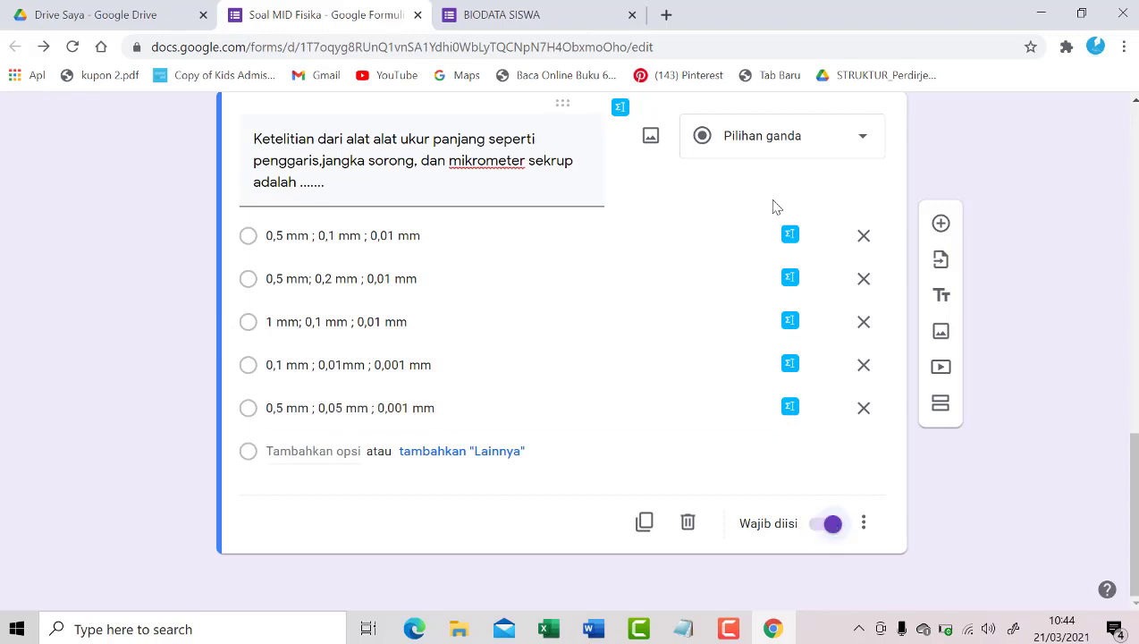
Add a question and paste 'Meter persegi adalah ...' from Word as its text.
{"action": "left_click", "coordinate": [940, 223]}
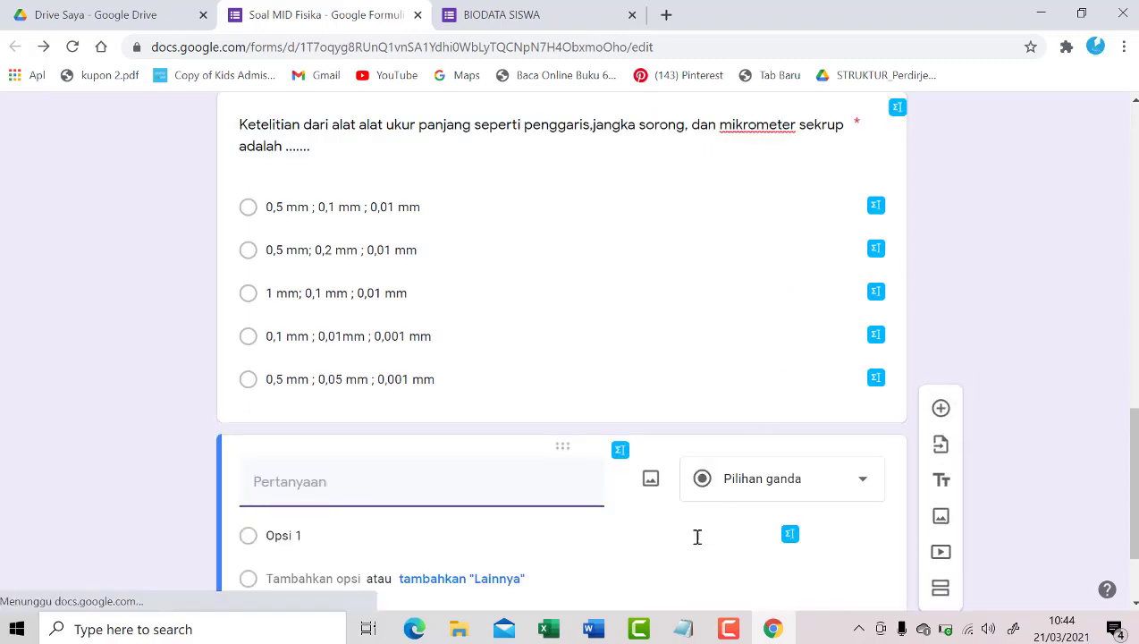
{"action": "left_click", "coordinate": [588, 630]}
{"action": "scroll", "coordinate": [419, 435], "scroll_direction": "down", "scroll_amount": 1}
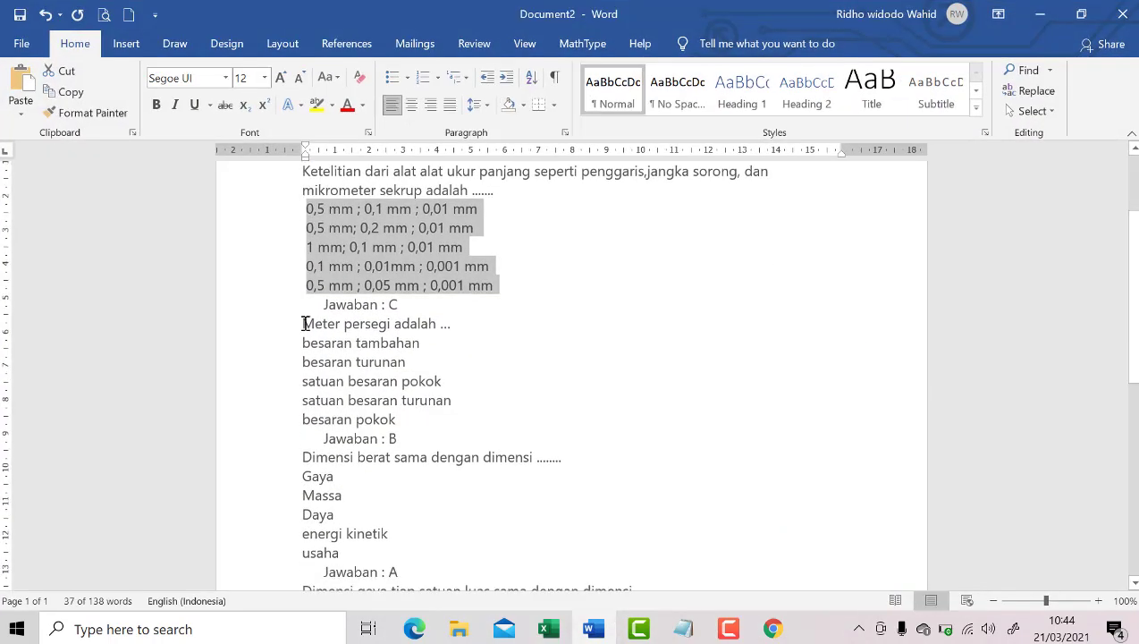
{"action": "left_click_drag", "start_coordinate": [305, 324], "coordinate": [453, 323]}
{"action": "key", "text": "ctrl+c"}
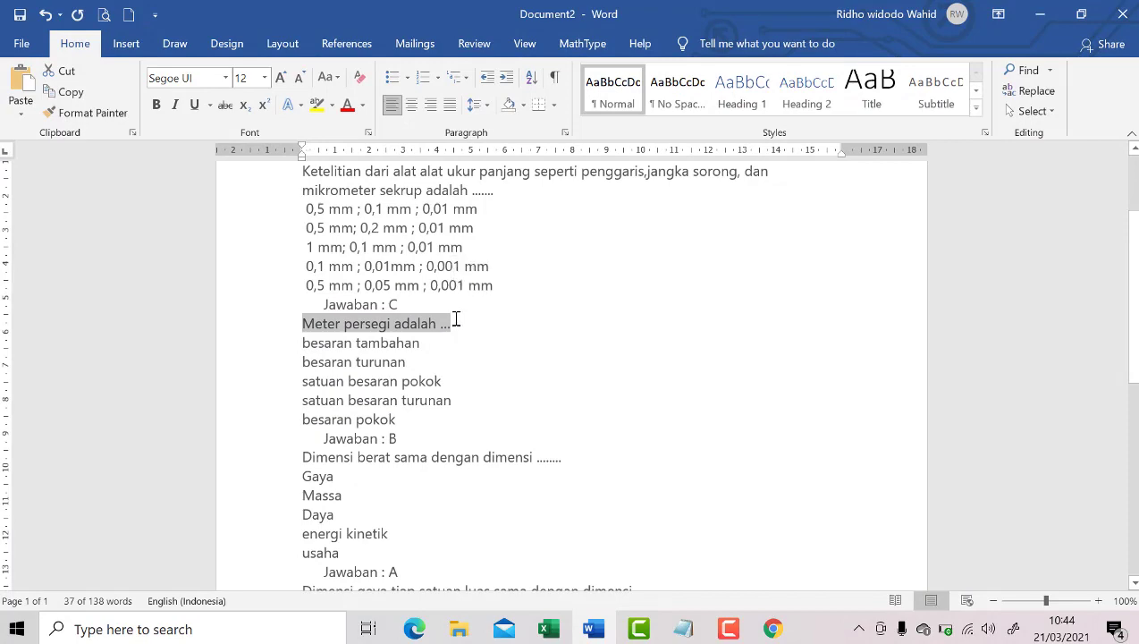
{"action": "left_click", "coordinate": [682, 629]}
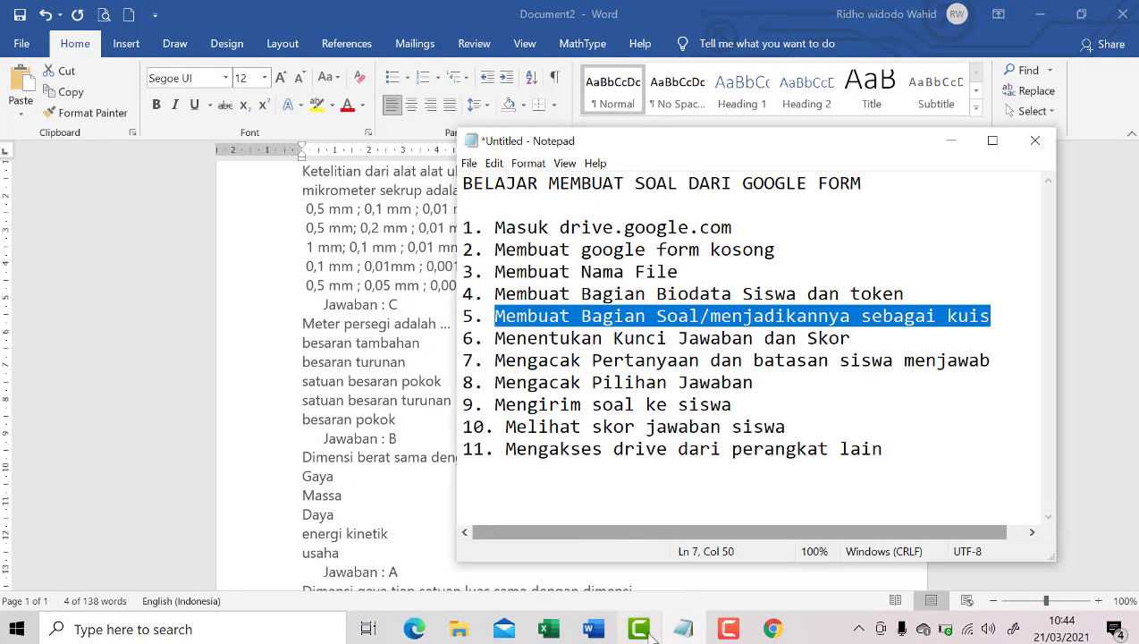
{"action": "left_click", "coordinate": [677, 635]}
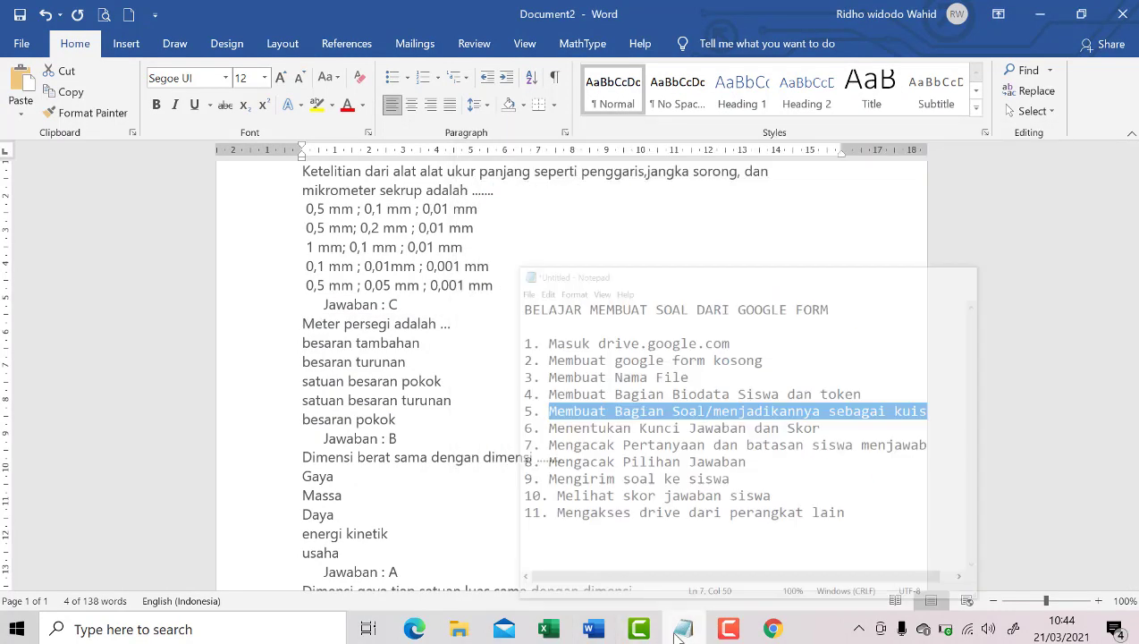
{"action": "left_click", "coordinate": [758, 641]}
{"action": "left_click", "coordinate": [995, 399]}
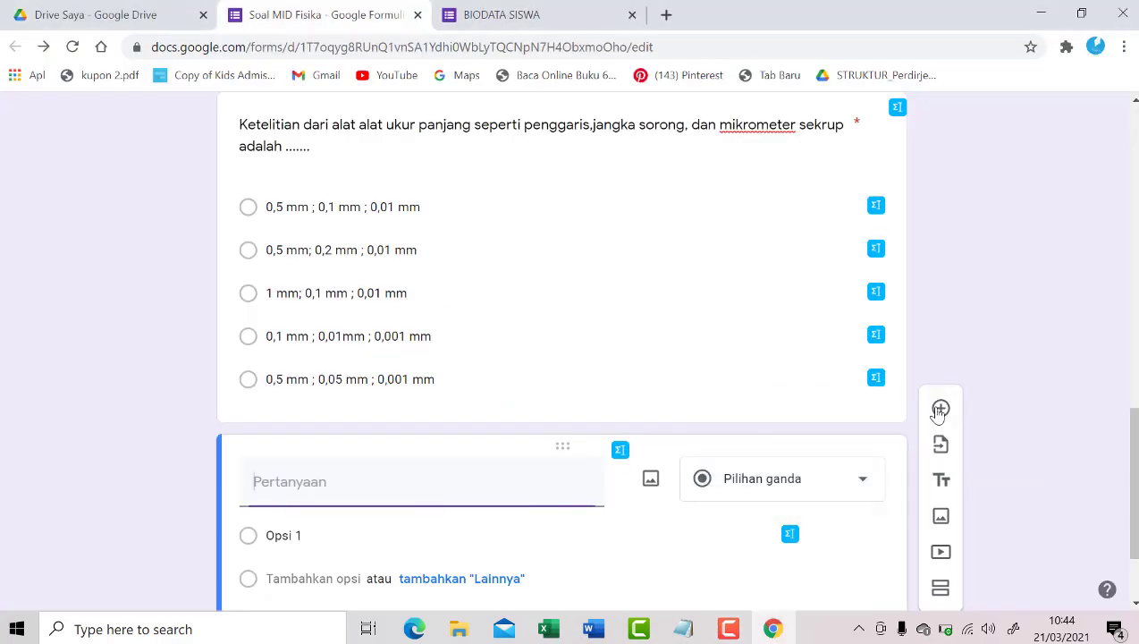
{"action": "key", "text": "ctrl+v"}
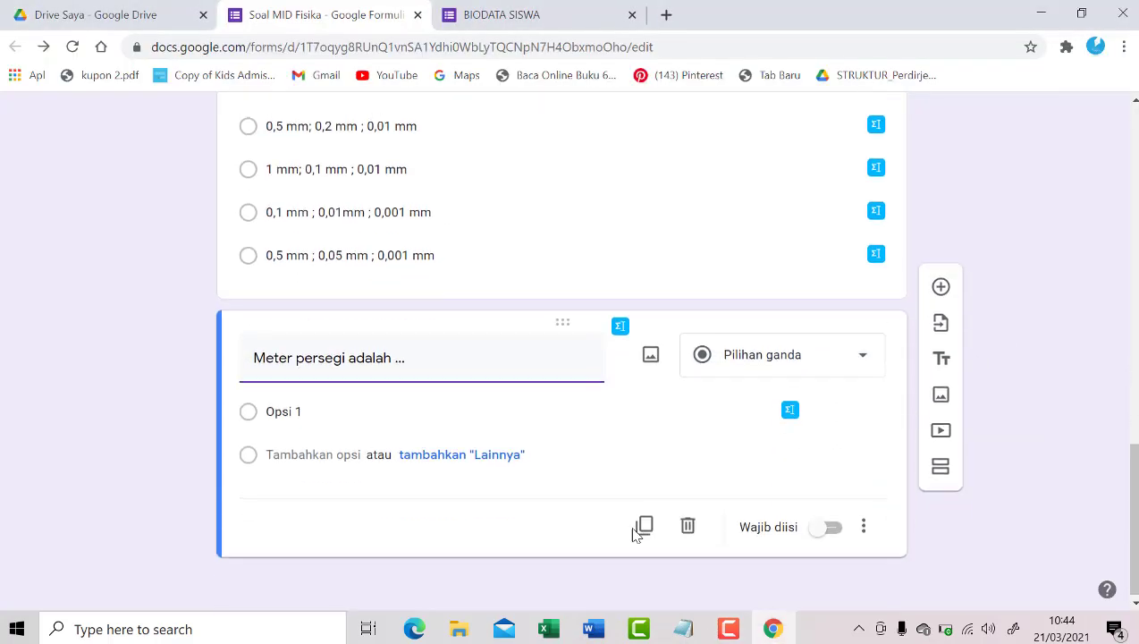
Paste the five answers besaran tambahan through besaran pokok, make it required, and add a blank question.
{"action": "left_click", "coordinate": [594, 628]}
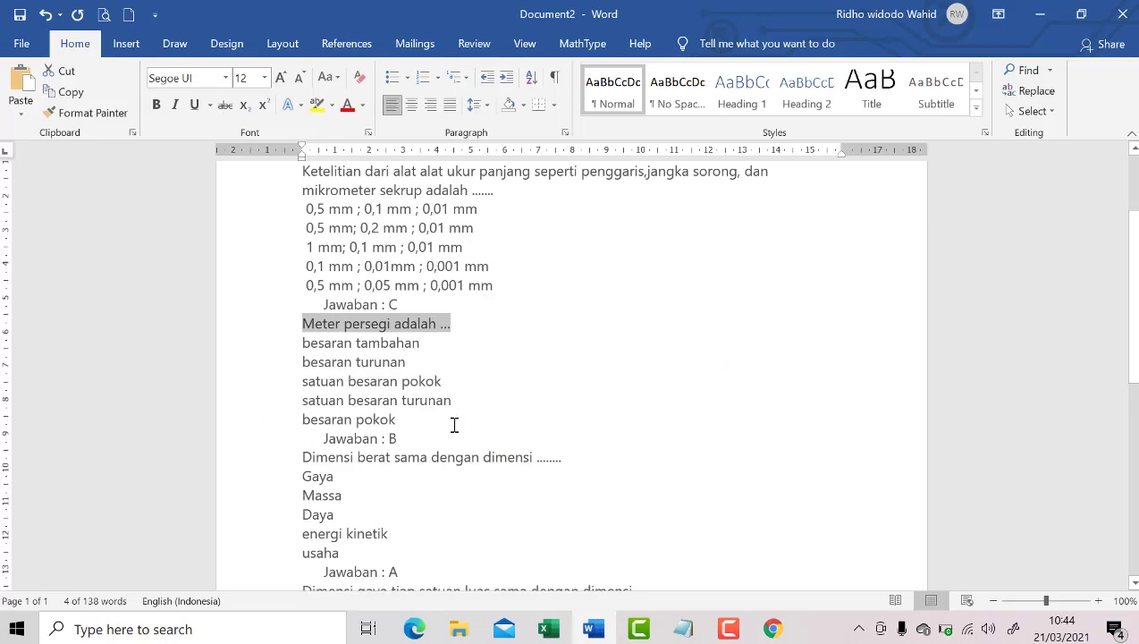
{"action": "left_click_drag", "start_coordinate": [301, 343], "coordinate": [399, 424]}
{"action": "key", "text": "ctrl+c"}
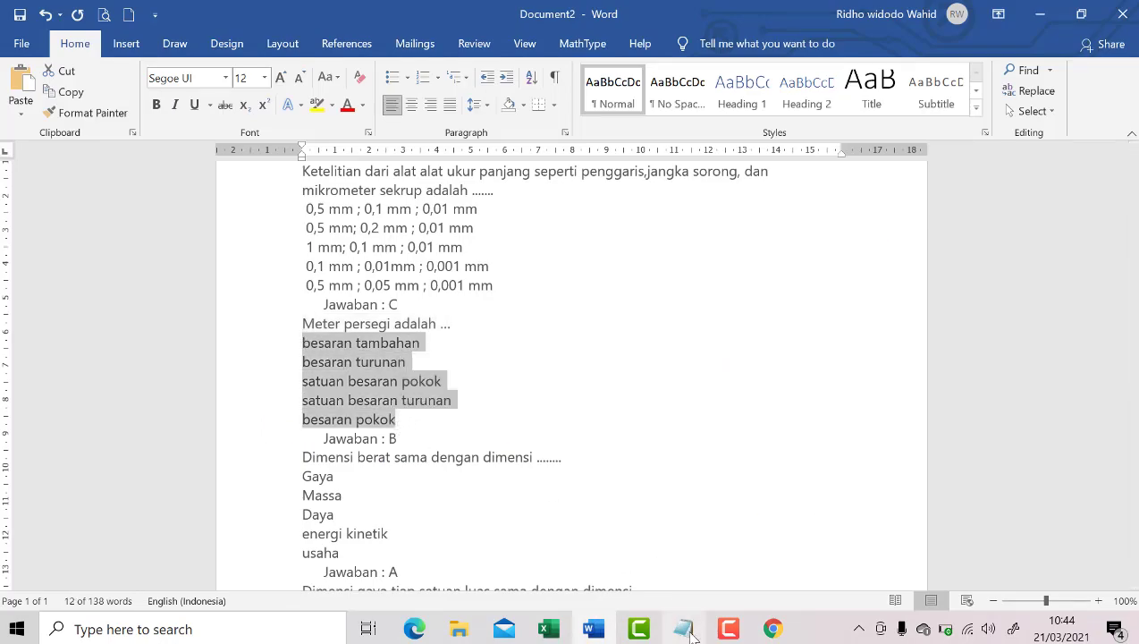
{"action": "left_click", "coordinate": [773, 629]}
{"action": "left_click", "coordinate": [285, 409]}
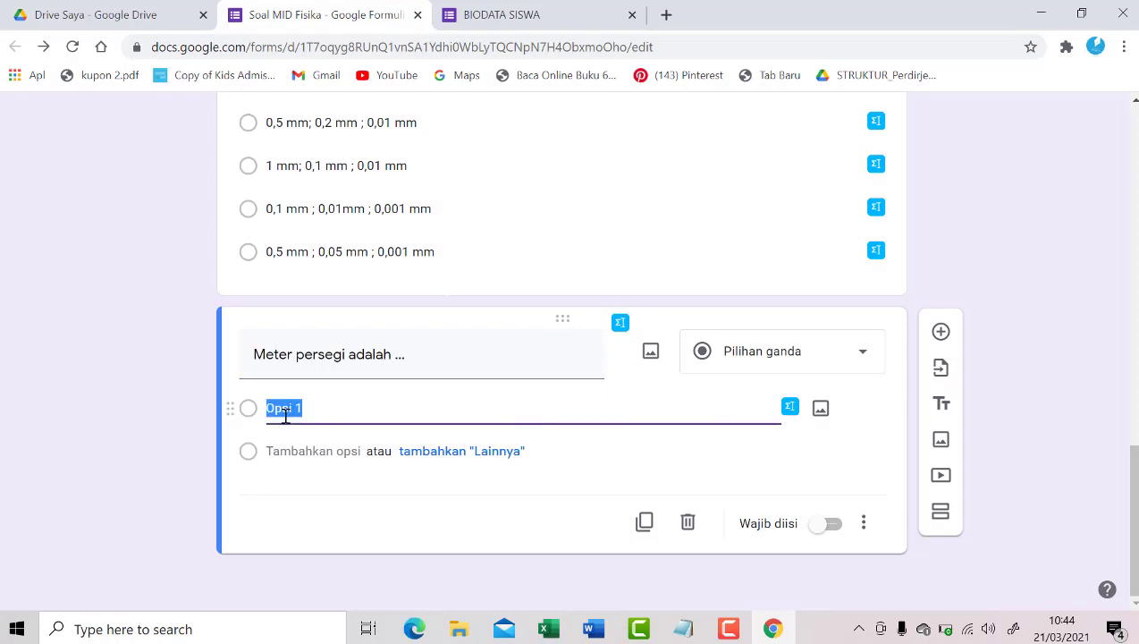
{"action": "key", "text": "ctrl+v"}
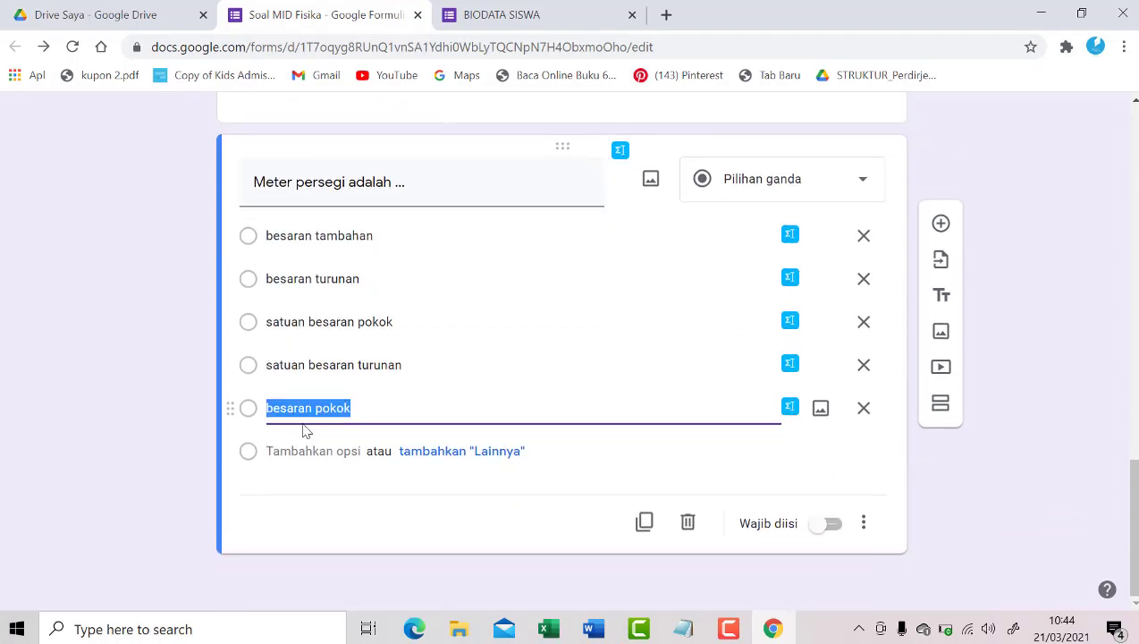
{"action": "left_click", "coordinate": [830, 528]}
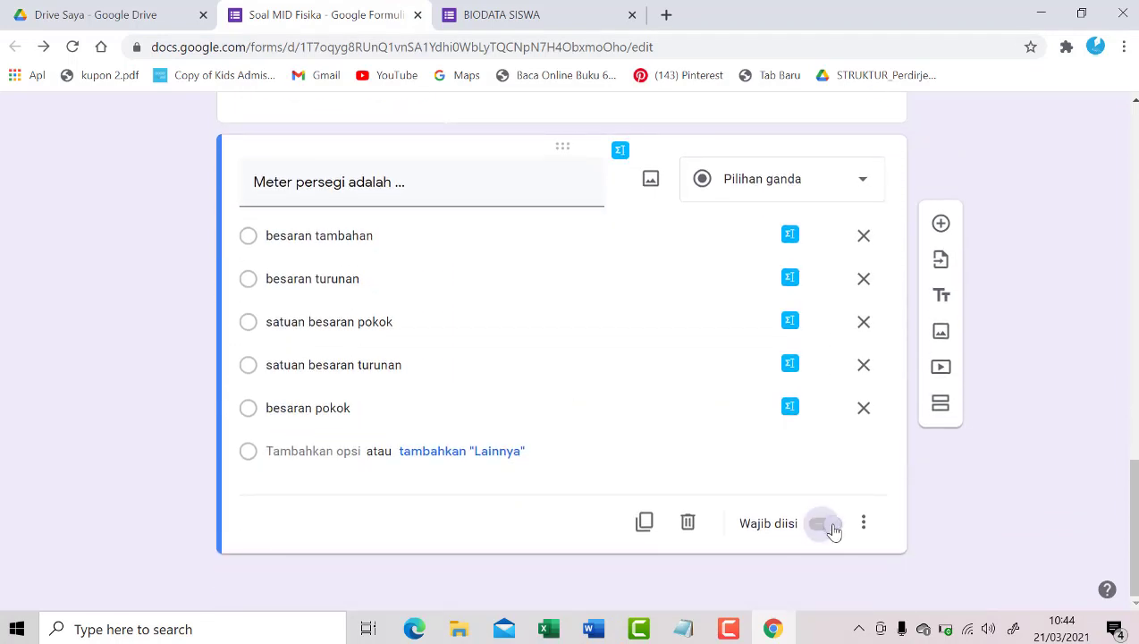
{"action": "left_click", "coordinate": [942, 226]}
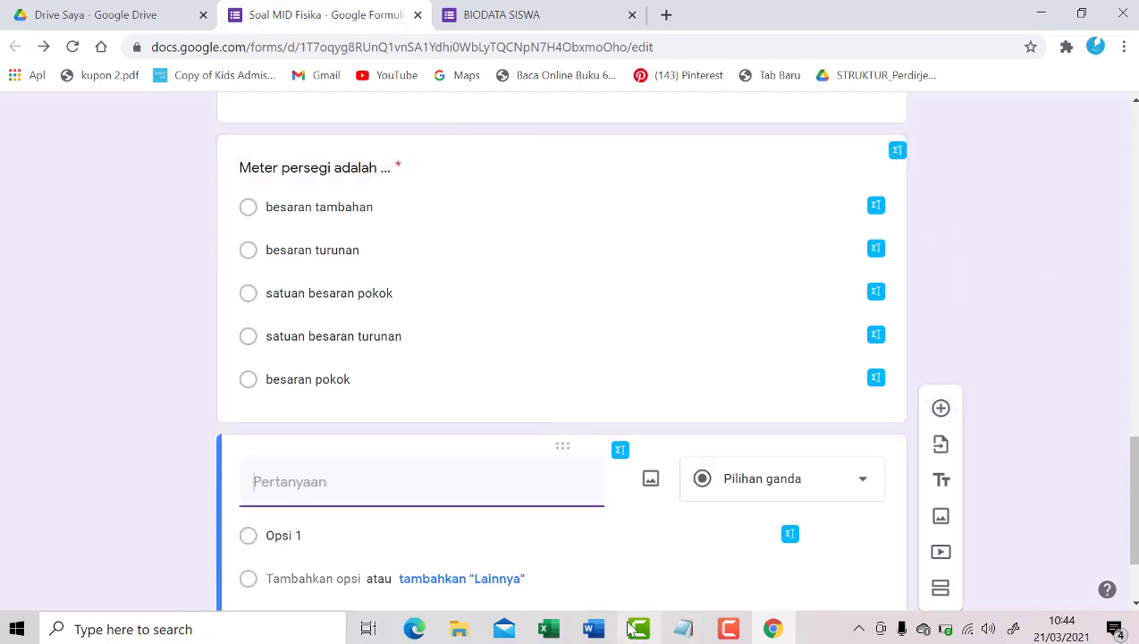
Paste 'Dimensi berat sama dengan dimensi ........' from Word as the new question's text.
{"action": "left_click", "coordinate": [588, 629]}
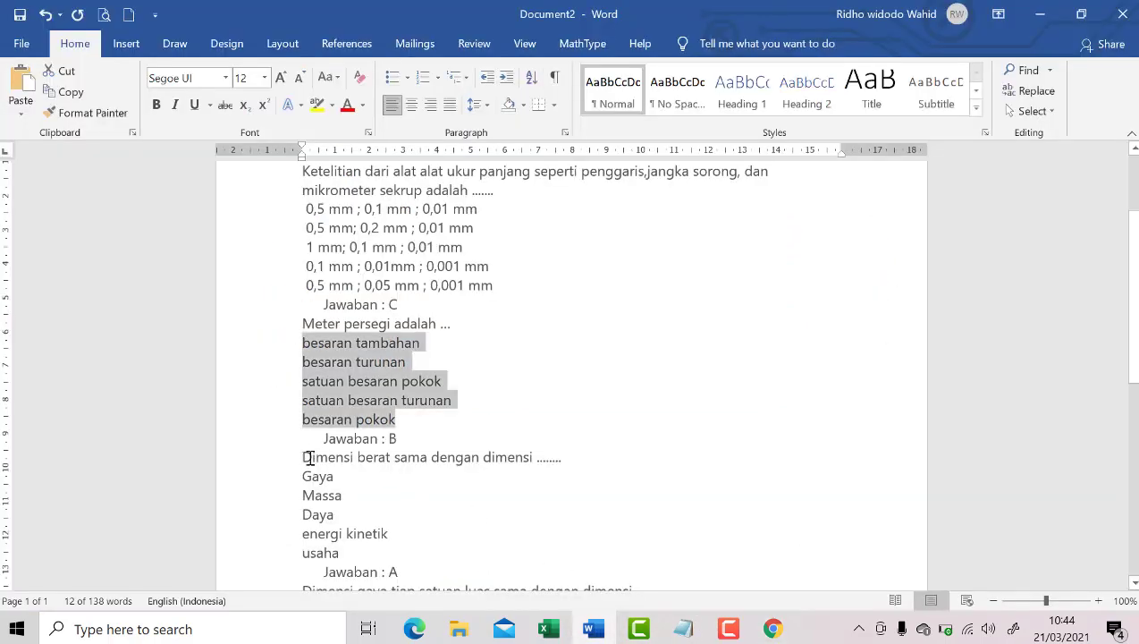
{"action": "left_click_drag", "start_coordinate": [305, 458], "coordinate": [572, 457]}
{"action": "key", "text": "ctrl+c"}
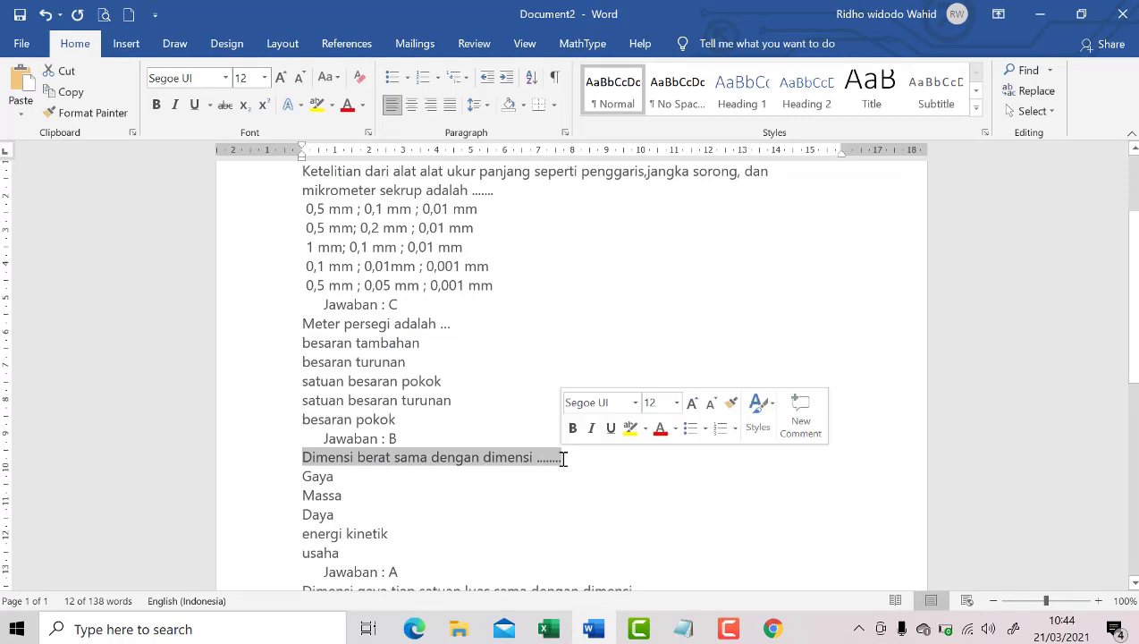
{"action": "left_click", "coordinate": [773, 629]}
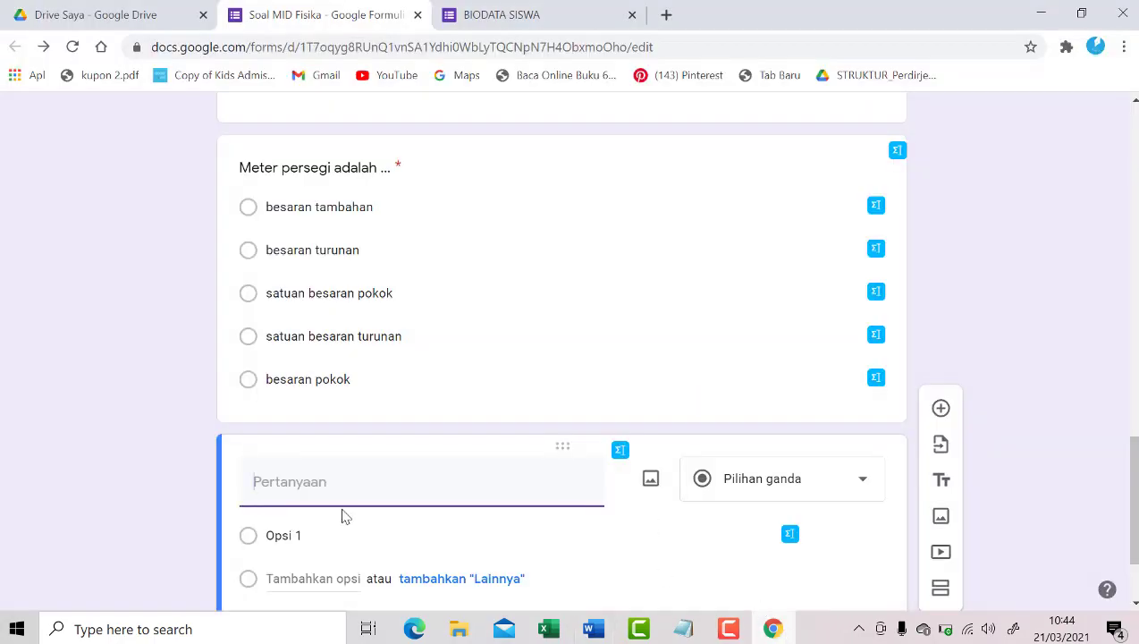
{"action": "key", "text": "ctrl+v"}
{"action": "scroll", "coordinate": [401, 530], "scroll_direction": "down", "scroll_amount": 2}
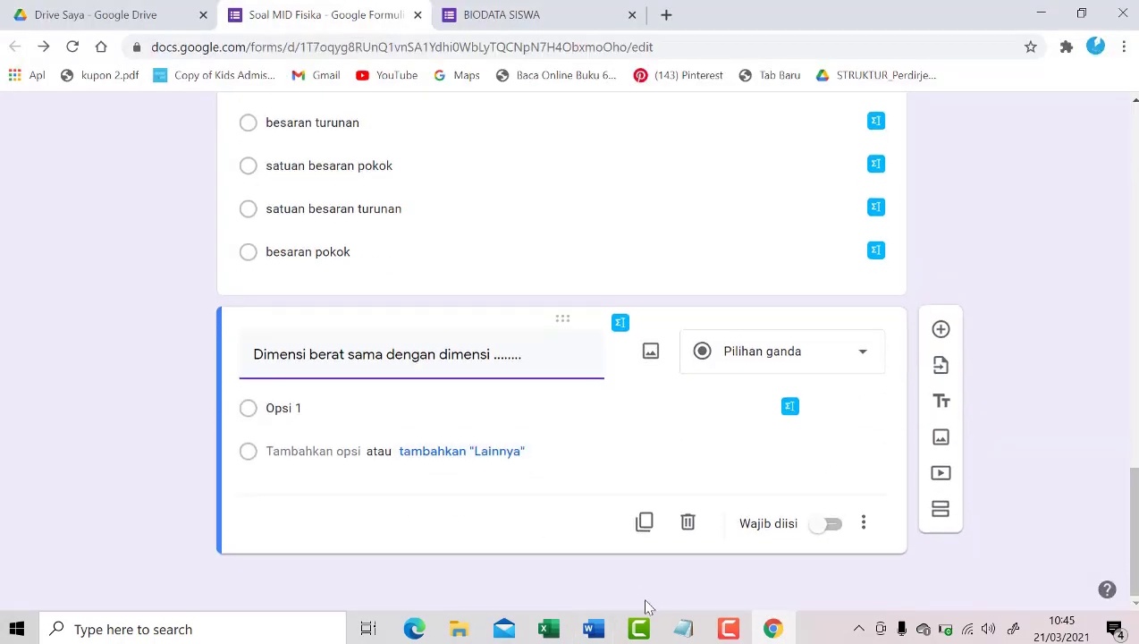
Paste options Gaya, Massa, Daya, energi kinetik and usaha, make it required, and add a blank question.
{"action": "left_click", "coordinate": [589, 629]}
{"action": "left_click_drag", "start_coordinate": [298, 479], "coordinate": [346, 550]}
{"action": "key", "text": "ctrl+c"}
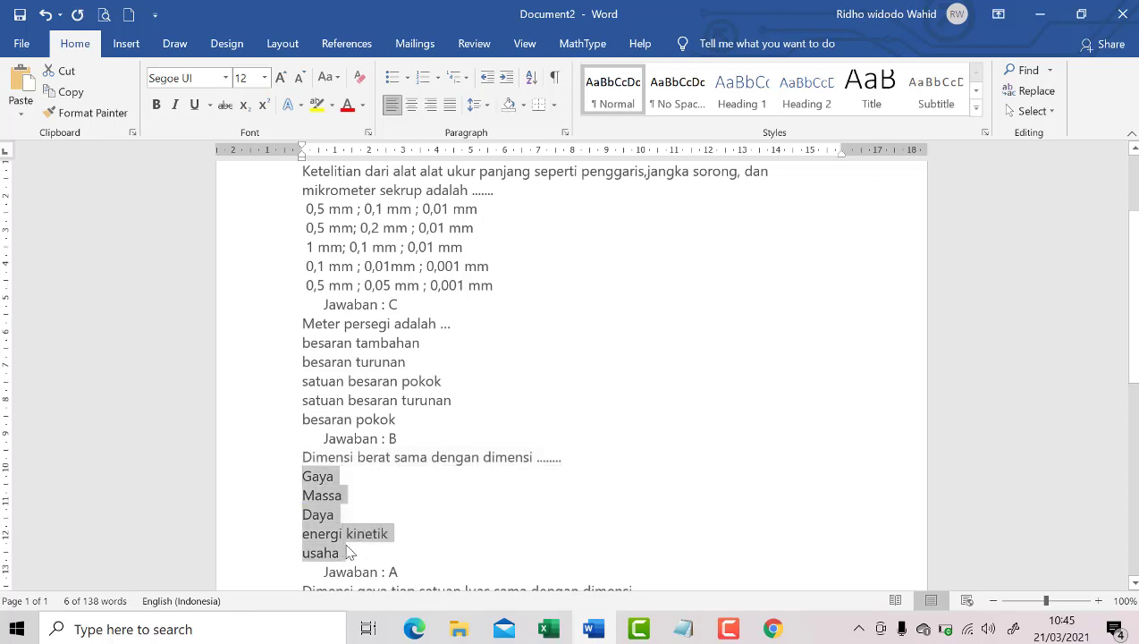
{"action": "left_click", "coordinate": [773, 628]}
{"action": "left_click", "coordinate": [305, 412]}
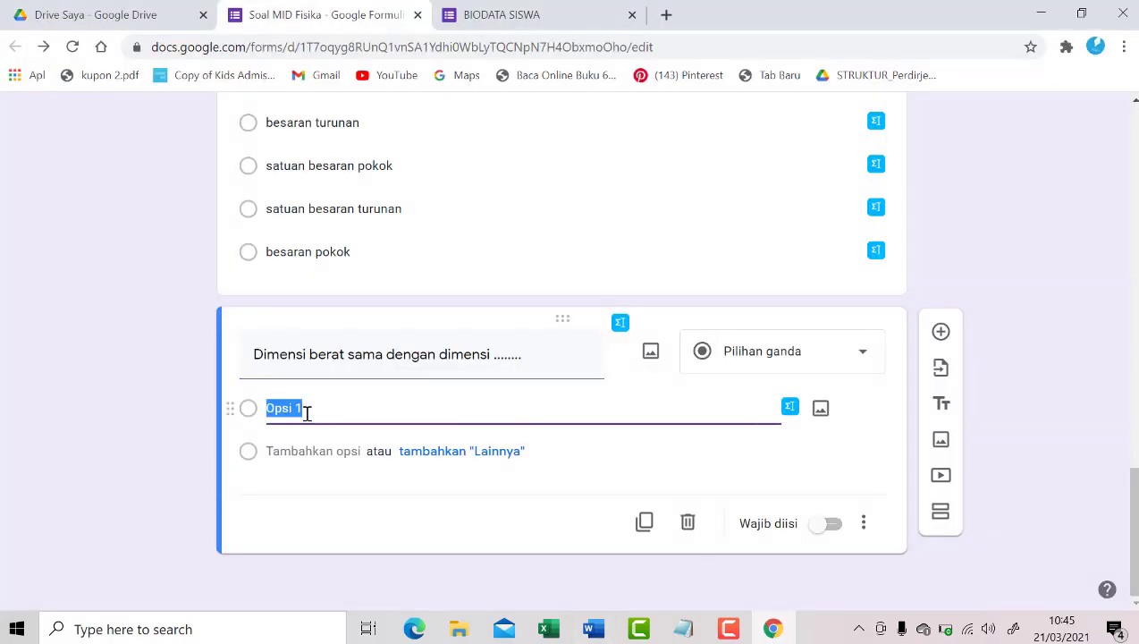
{"action": "key", "text": "ctrl+v"}
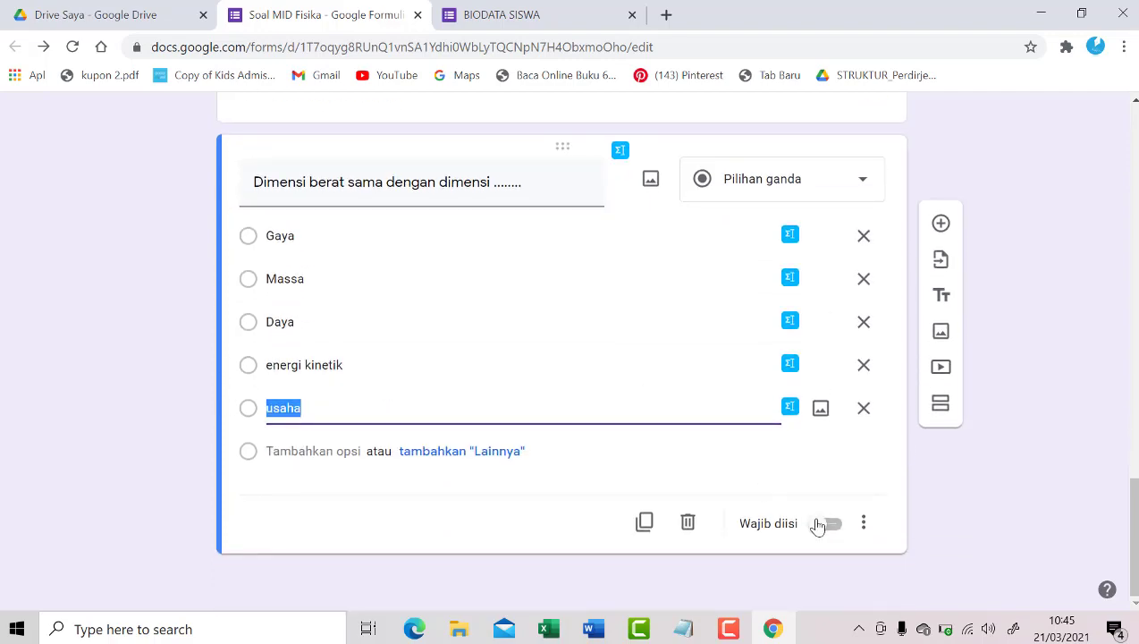
{"action": "left_click", "coordinate": [817, 525]}
{"action": "scroll", "coordinate": [789, 415], "scroll_direction": "up", "scroll_amount": 3}
{"action": "left_click", "coordinate": [793, 272]}
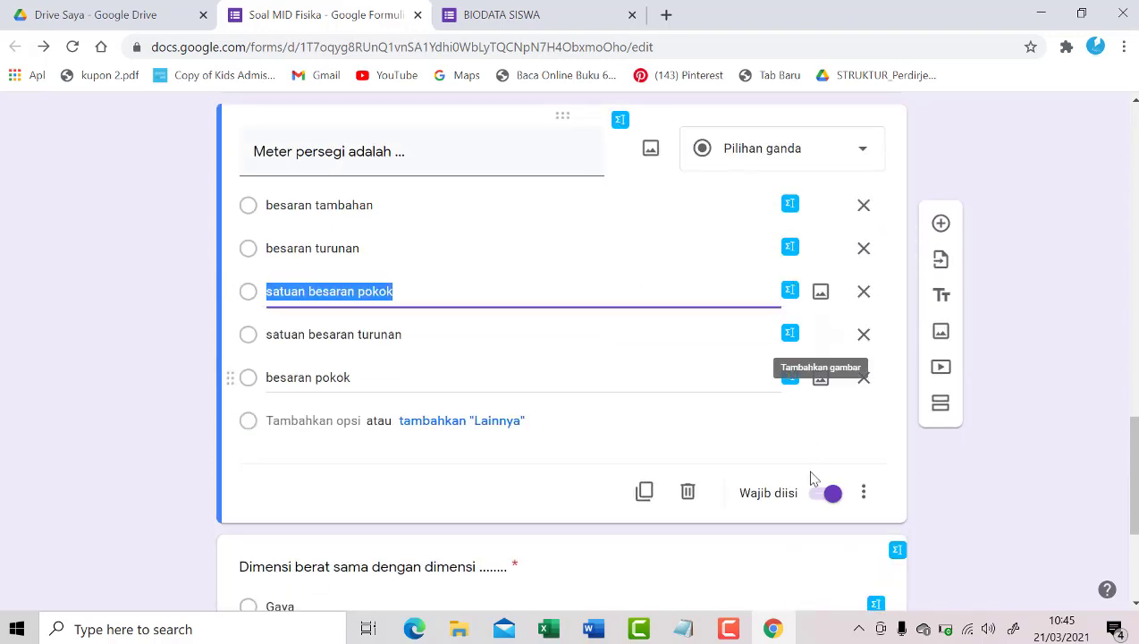
{"action": "scroll", "coordinate": [816, 492], "scroll_direction": "down", "scroll_amount": 3}
{"action": "left_click", "coordinate": [823, 508]}
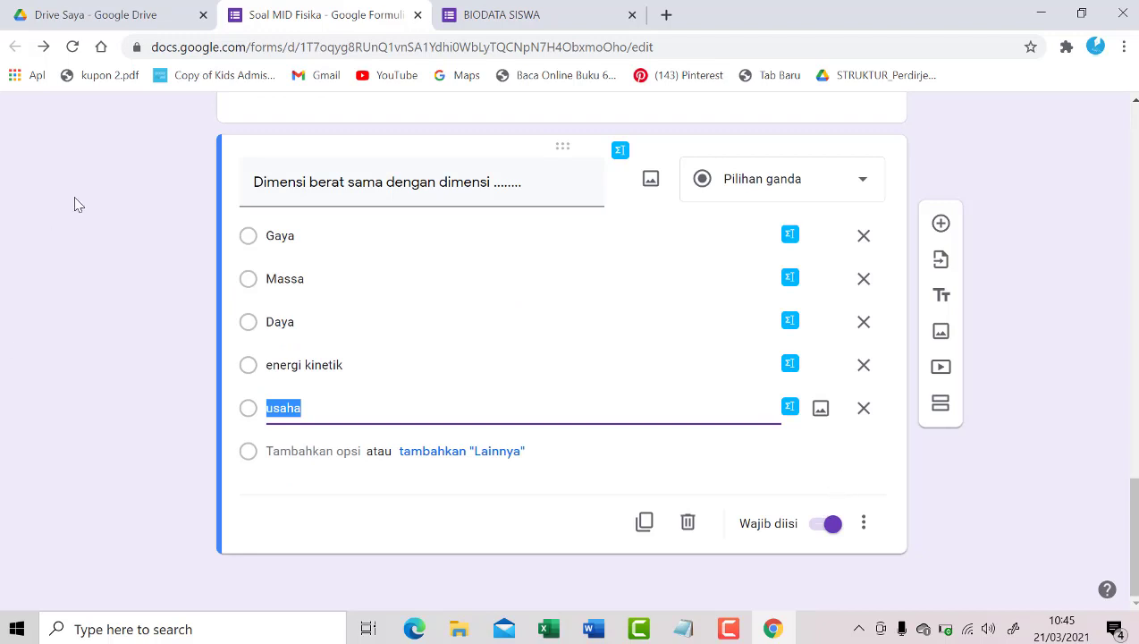
{"action": "left_click", "coordinate": [940, 226]}
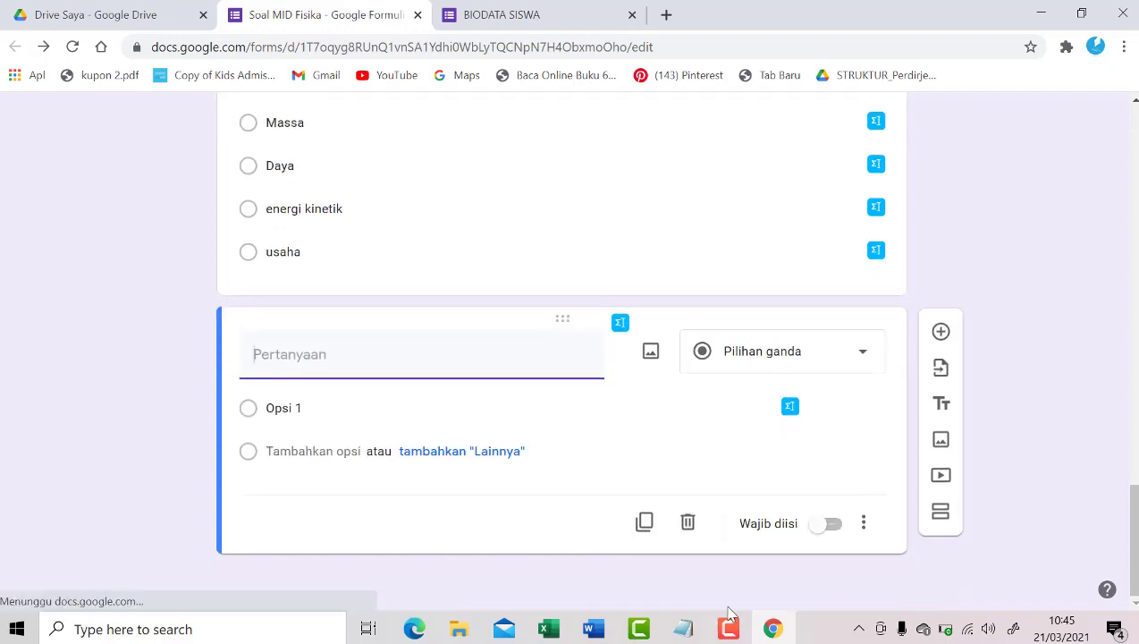
Paste 'Dimensi gaya tiap satuan luas…' from Word as the new question's text.
{"action": "left_click", "coordinate": [589, 629]}
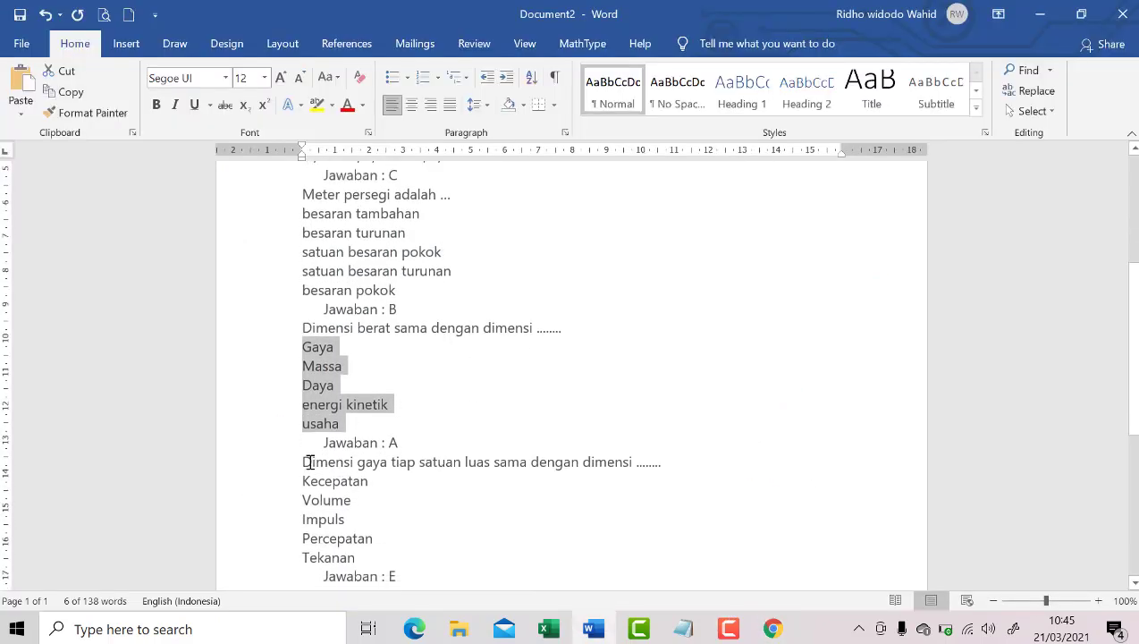
{"action": "left_click_drag", "start_coordinate": [307, 461], "coordinate": [663, 466]}
{"action": "key", "text": "ctrl+c"}
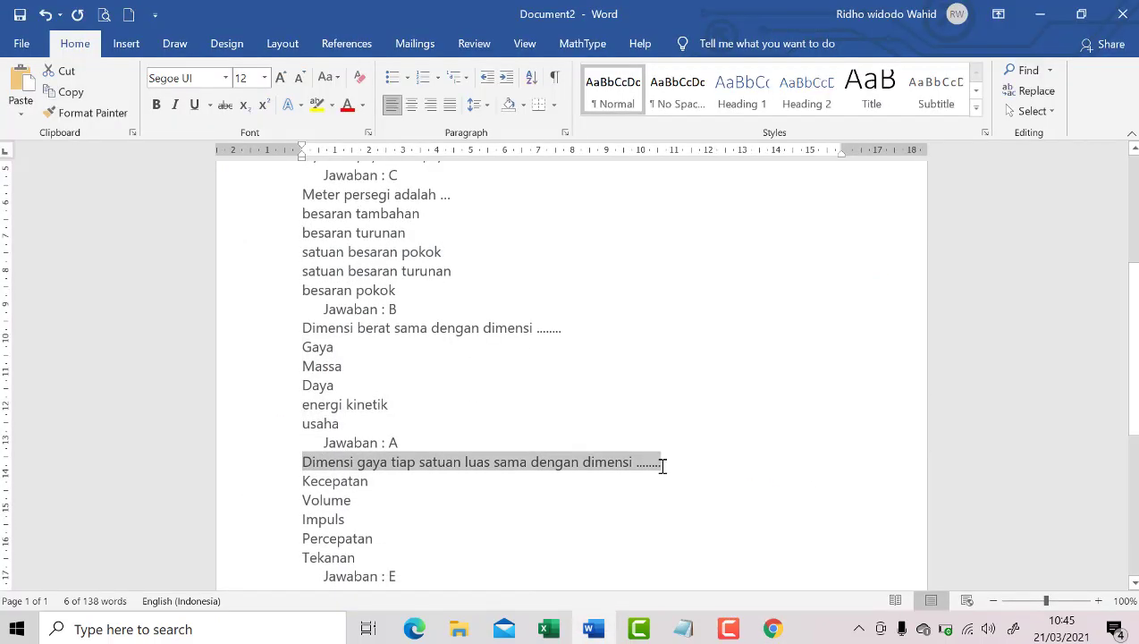
{"action": "left_click", "coordinate": [771, 629]}
{"action": "key", "text": "ctrl+v"}
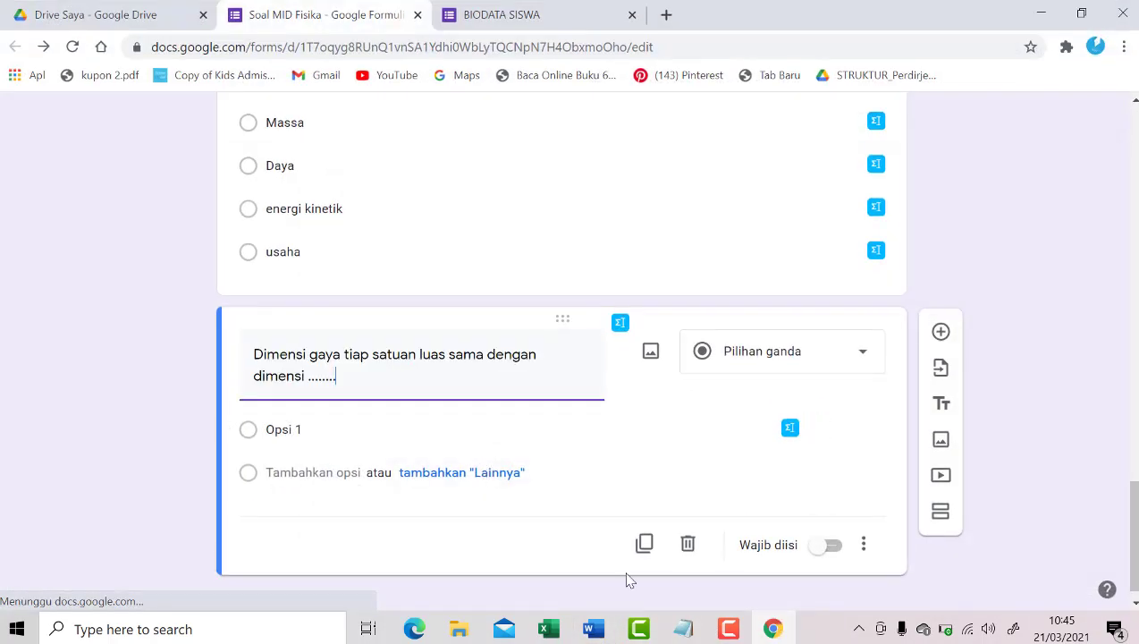
Paste options Kecepatan through Tekanan and make the Dimensi gaya question required.
{"action": "left_click", "coordinate": [589, 628]}
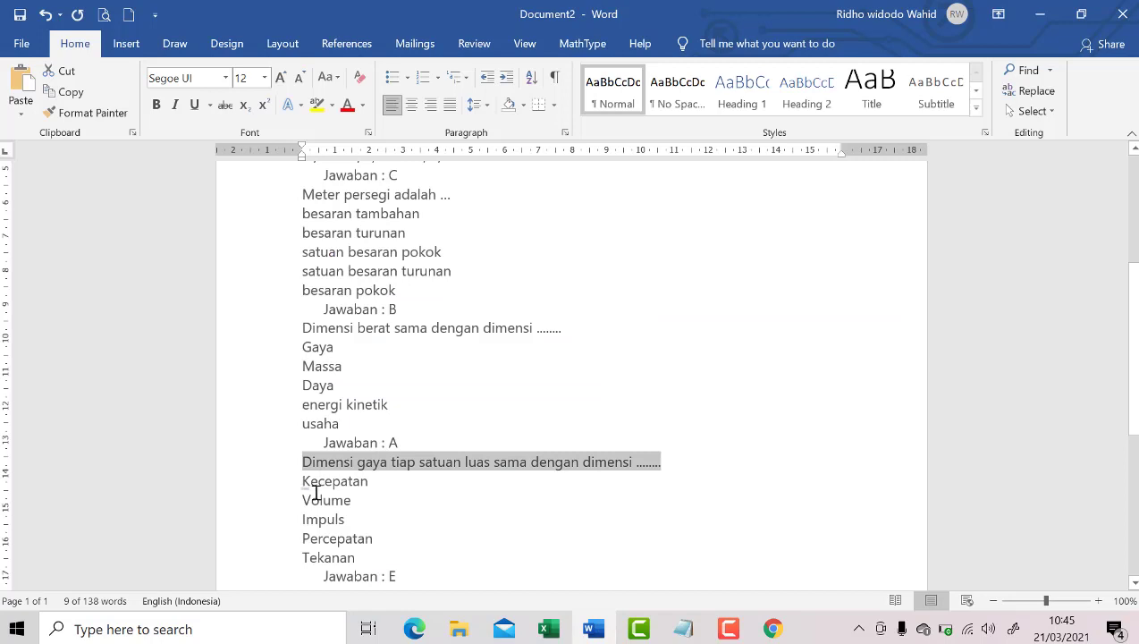
{"action": "left_click", "coordinate": [305, 487]}
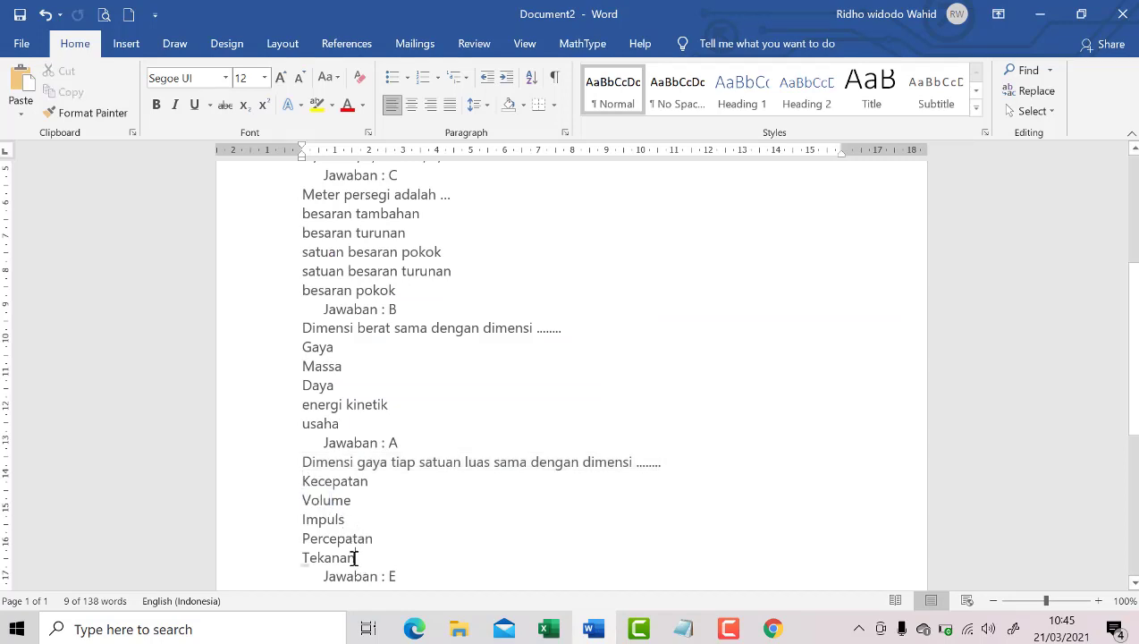
{"action": "left_click_drag", "start_coordinate": [355, 557], "coordinate": [300, 481]}
{"action": "key", "text": "ctrl+c"}
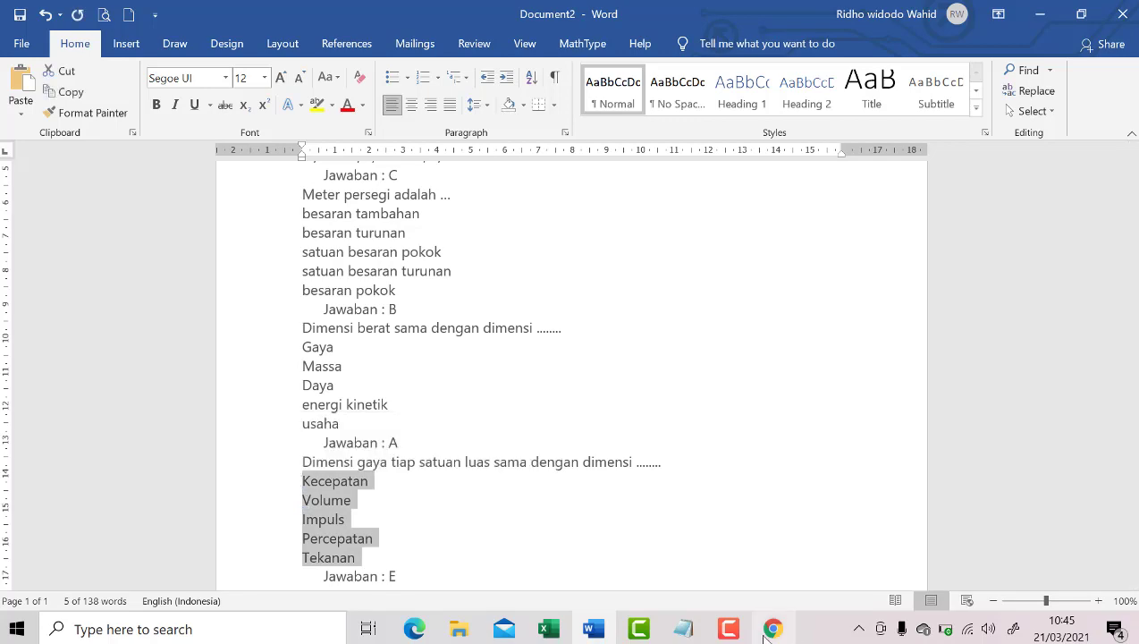
{"action": "left_click", "coordinate": [773, 629]}
{"action": "left_click", "coordinate": [380, 422]}
{"action": "key", "text": "ctrl+v"}
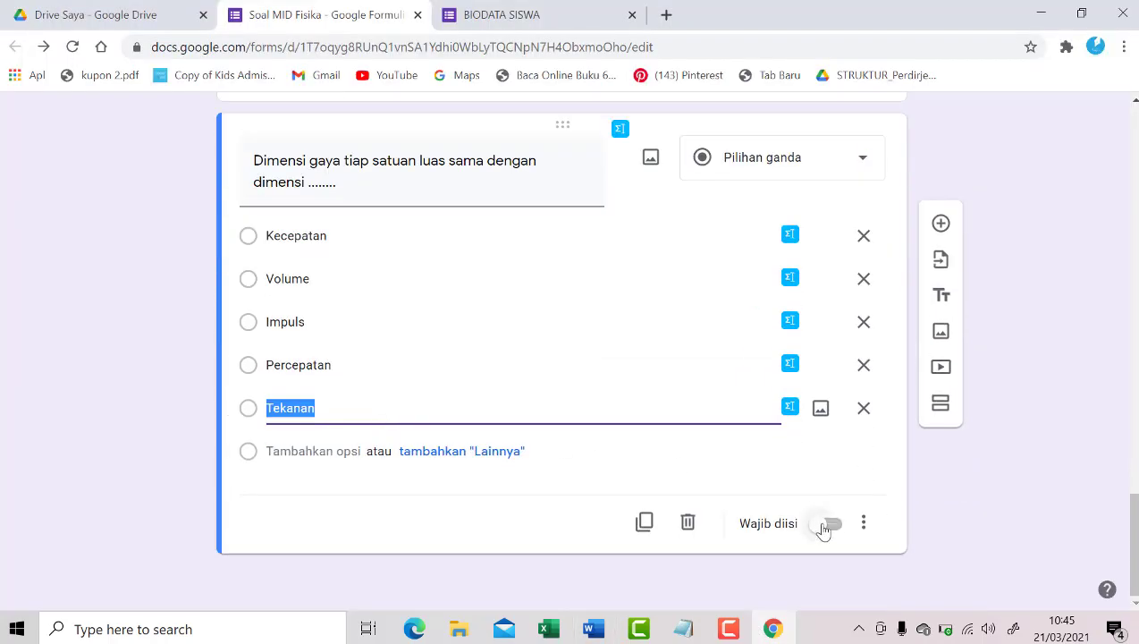
{"action": "left_click", "coordinate": [826, 526]}
Review the Dimensi berat, Meter persegi and first Ketelitian questions, then return to Dimensi gaya.
{"action": "scroll", "coordinate": [876, 237], "scroll_direction": "up", "scroll_amount": 2}
{"action": "left_click", "coordinate": [859, 266]}
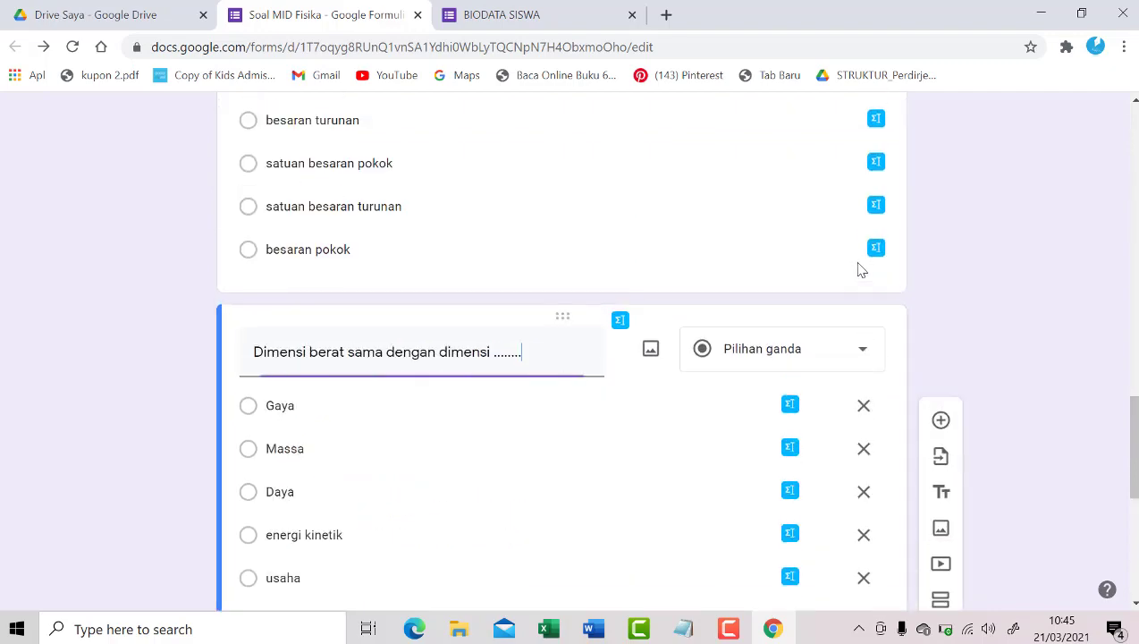
{"action": "left_click", "coordinate": [808, 282]}
{"action": "left_click", "coordinate": [730, 287]}
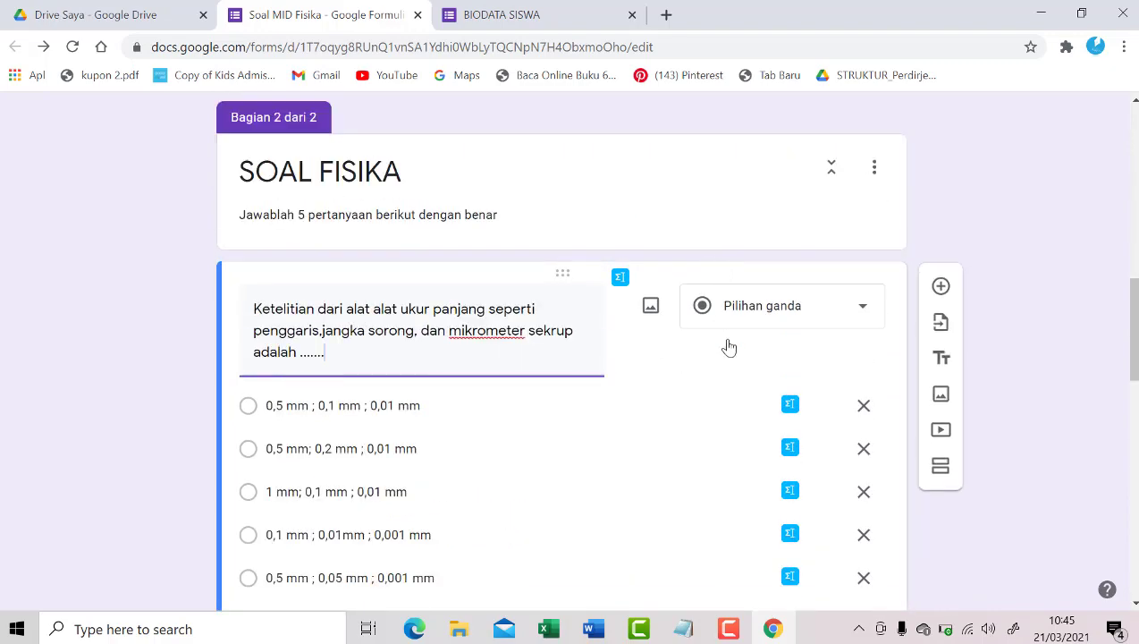
{"action": "scroll", "coordinate": [728, 350], "scroll_direction": "down", "scroll_amount": 10}
{"action": "scroll", "coordinate": [728, 354], "scroll_direction": "down", "scroll_amount": 2}
{"action": "scroll", "coordinate": [728, 358], "scroll_direction": "up", "scroll_amount": 3}
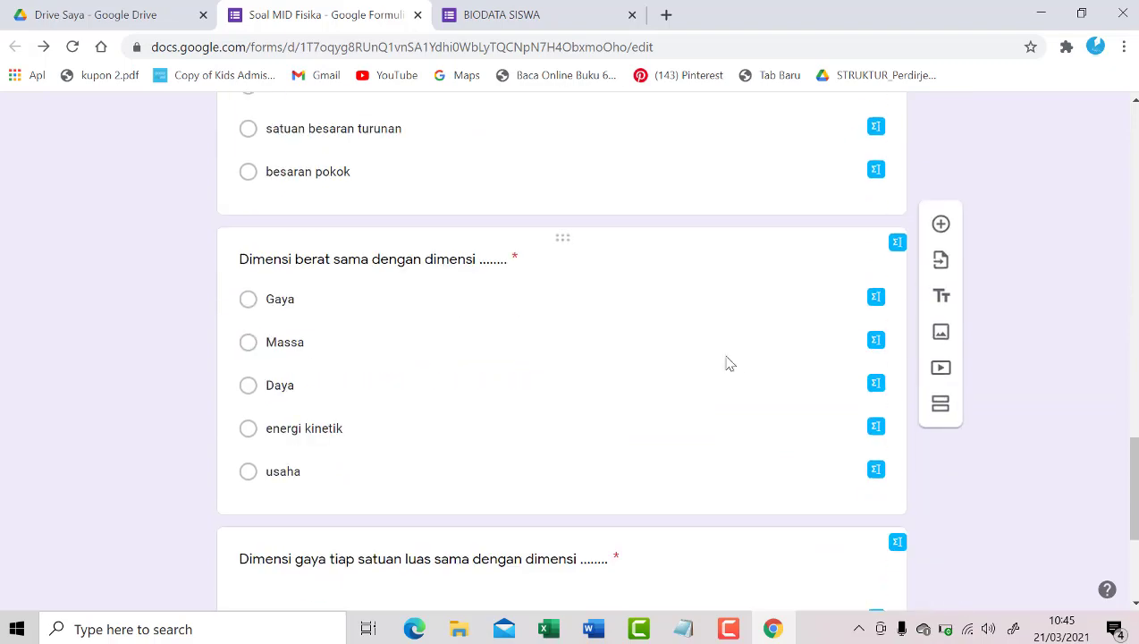
{"action": "scroll", "coordinate": [732, 365], "scroll_direction": "down", "scroll_amount": 4}
{"action": "left_click", "coordinate": [758, 529]}
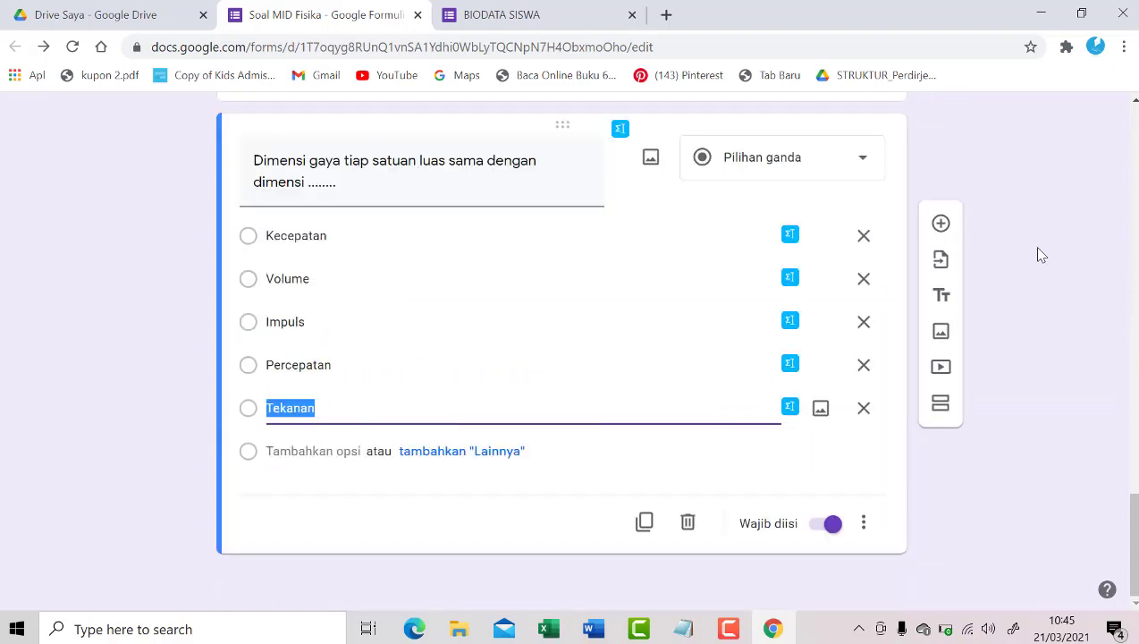
{"action": "left_click", "coordinate": [941, 224]}
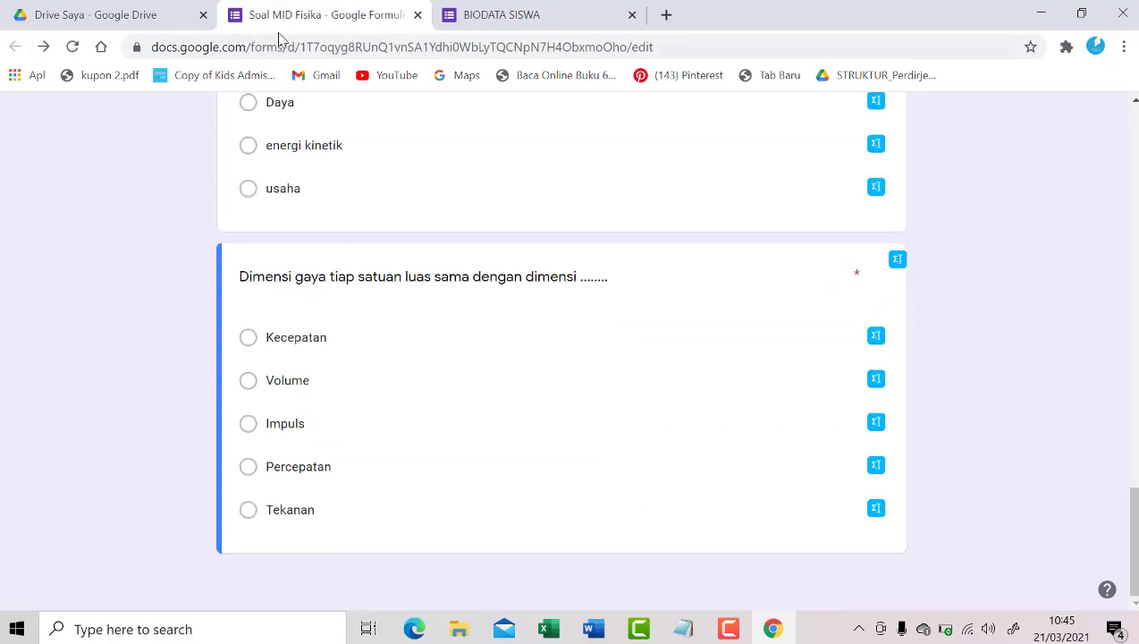
Reselect the Dimensi gaya question and insert a new blank question below it.
{"action": "left_click", "coordinate": [259, 46]}
{"action": "scroll", "coordinate": [384, 268], "scroll_direction": "up", "scroll_amount": 3}
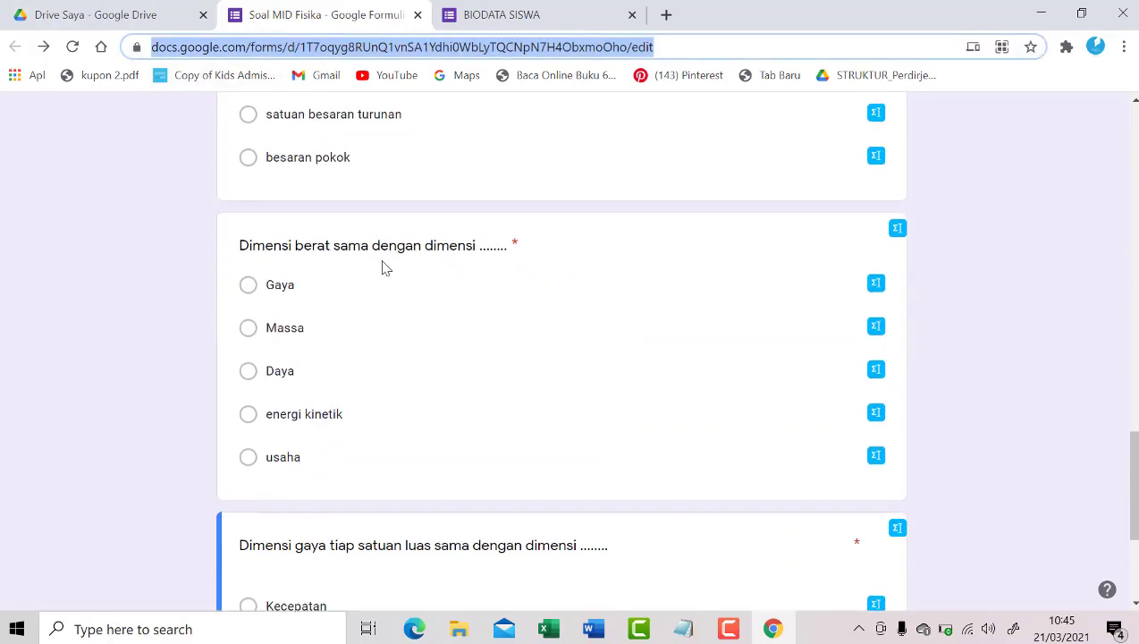
{"action": "scroll", "coordinate": [384, 267], "scroll_direction": "up", "scroll_amount": 10}
{"action": "left_click", "coordinate": [384, 259]}
{"action": "left_click", "coordinate": [391, 171]}
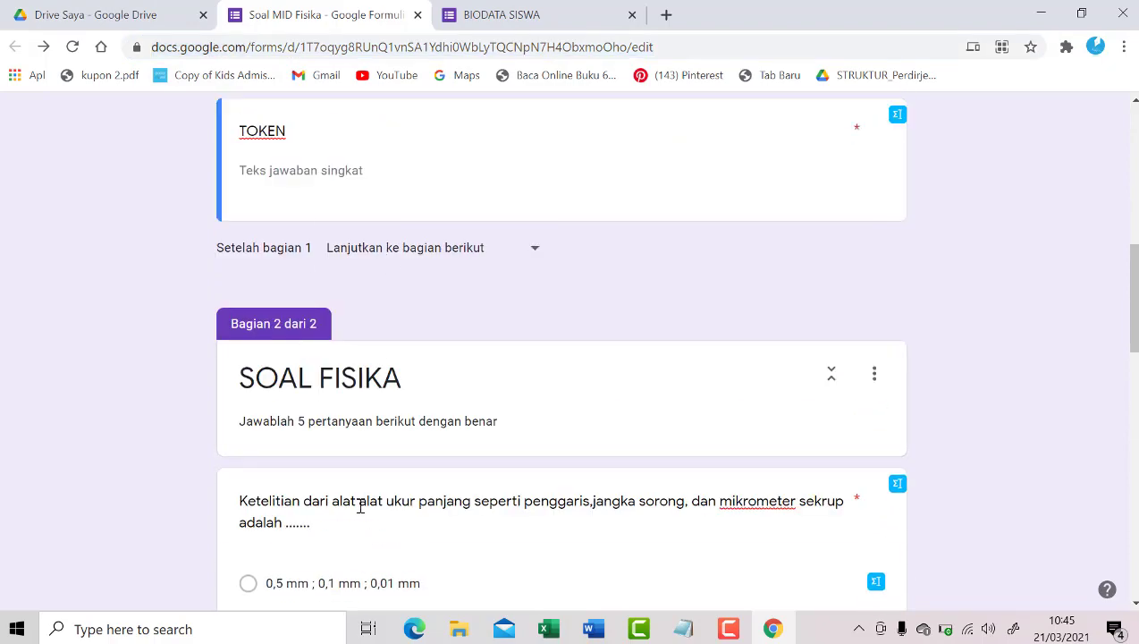
{"action": "scroll", "coordinate": [360, 506], "scroll_direction": "down", "scroll_amount": 10}
{"action": "left_click", "coordinate": [374, 493]}
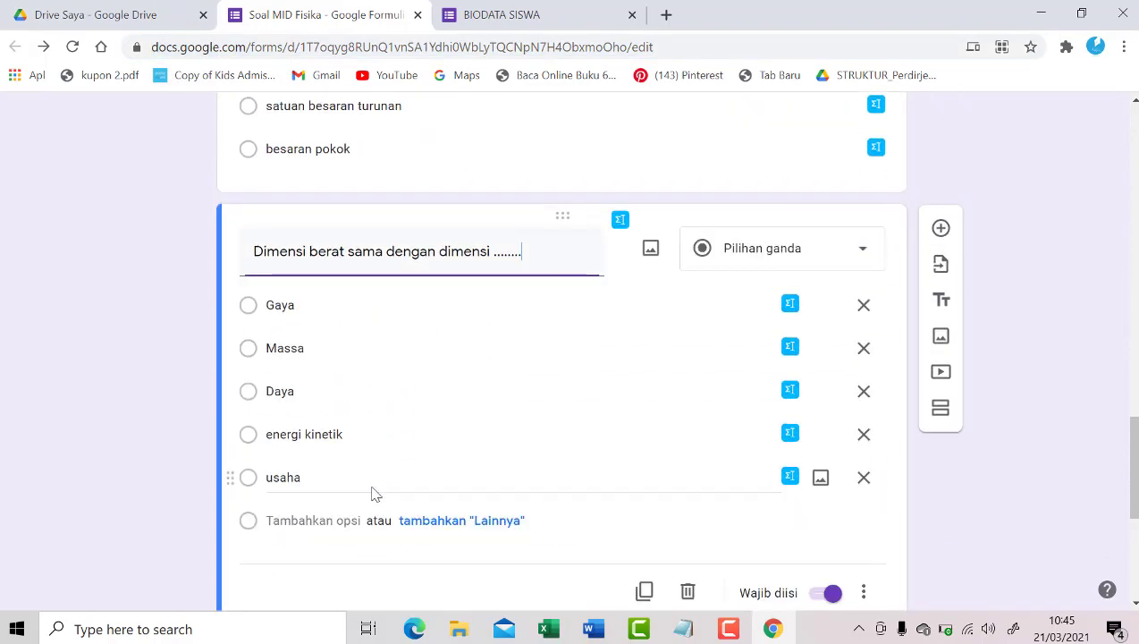
{"action": "scroll", "coordinate": [374, 493], "scroll_direction": "down", "scroll_amount": 4}
{"action": "left_click", "coordinate": [382, 483]}
{"action": "left_click", "coordinate": [939, 232]}
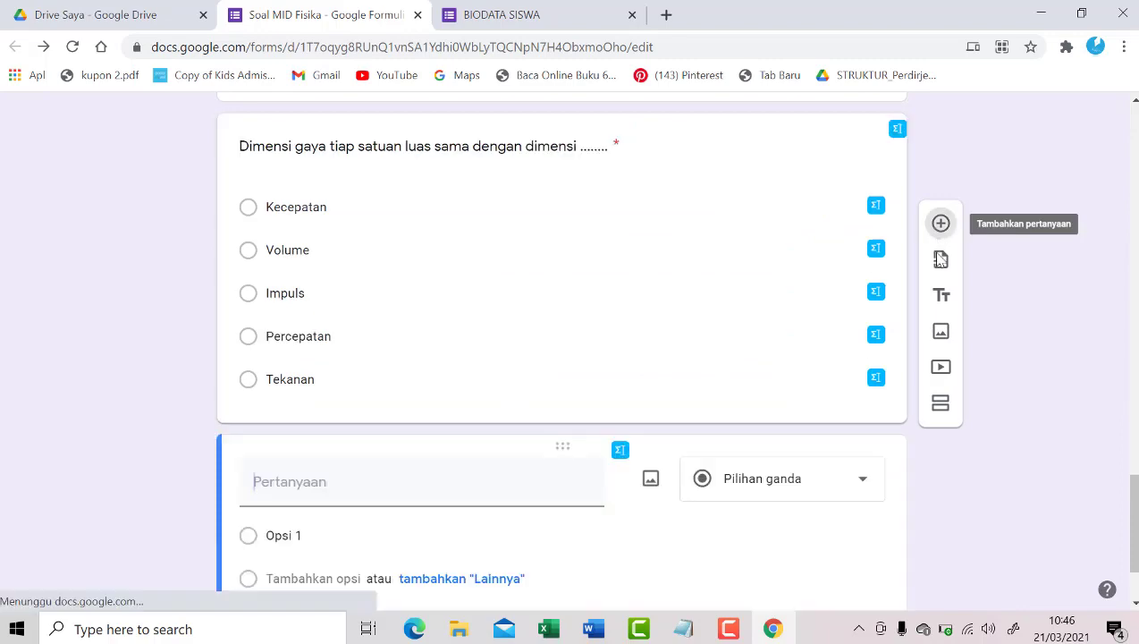
Copy the 'Sebuah mobil bergerak…' question from Word and paste it as the new question's title.
{"action": "left_click", "coordinate": [589, 629]}
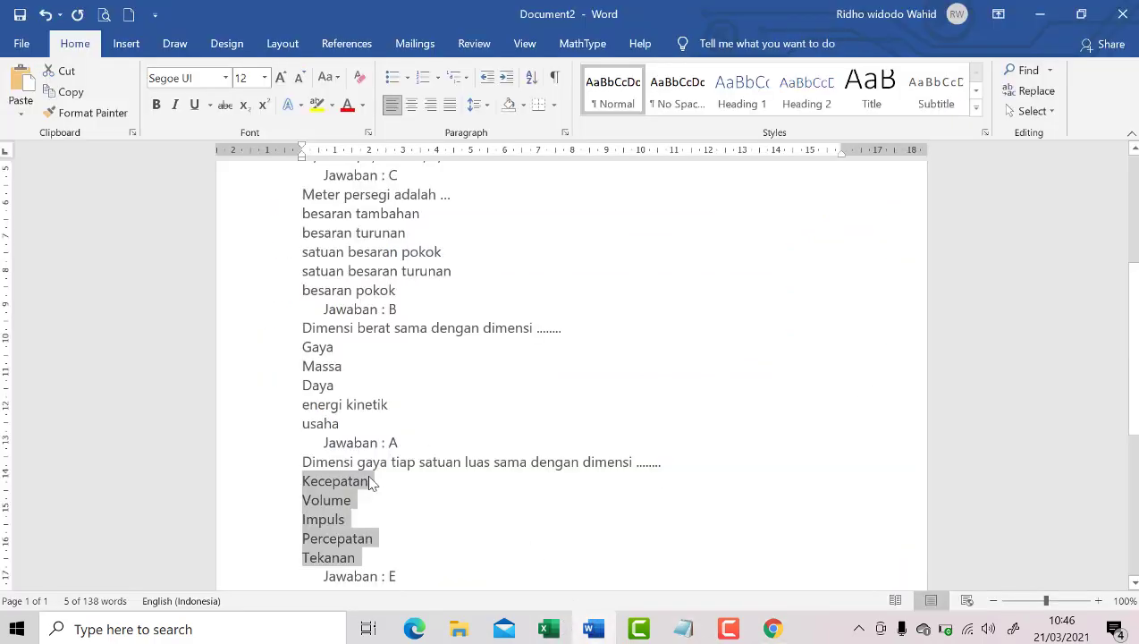
{"action": "scroll", "coordinate": [371, 483], "scroll_direction": "down", "scroll_amount": 3}
{"action": "left_click_drag", "start_coordinate": [305, 442], "coordinate": [542, 462]}
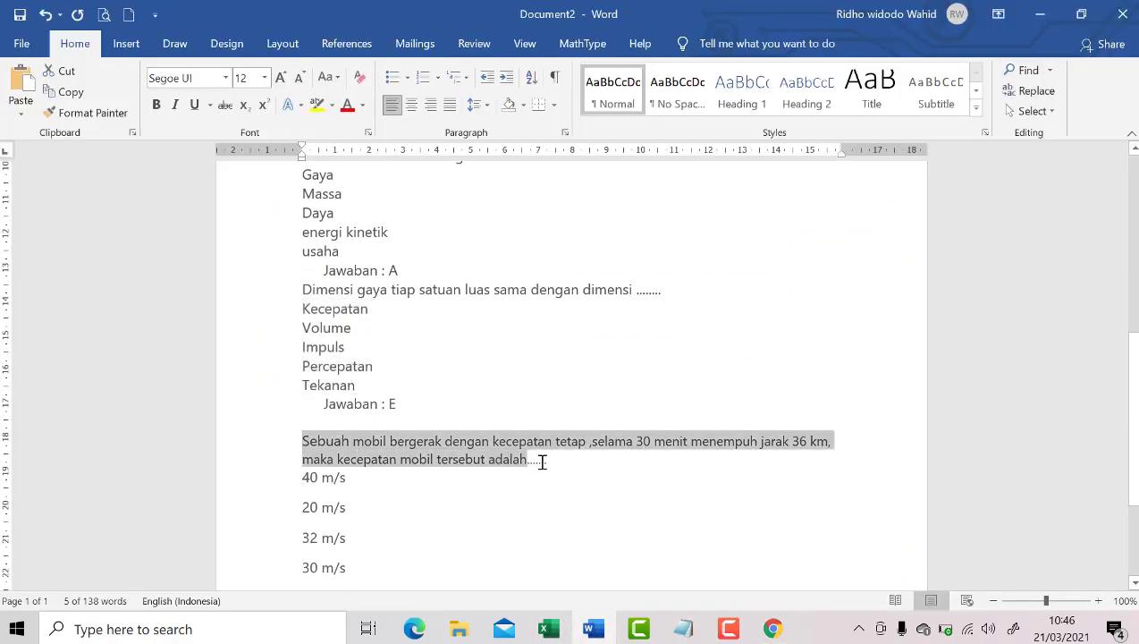
{"action": "key", "text": "ctrl+c"}
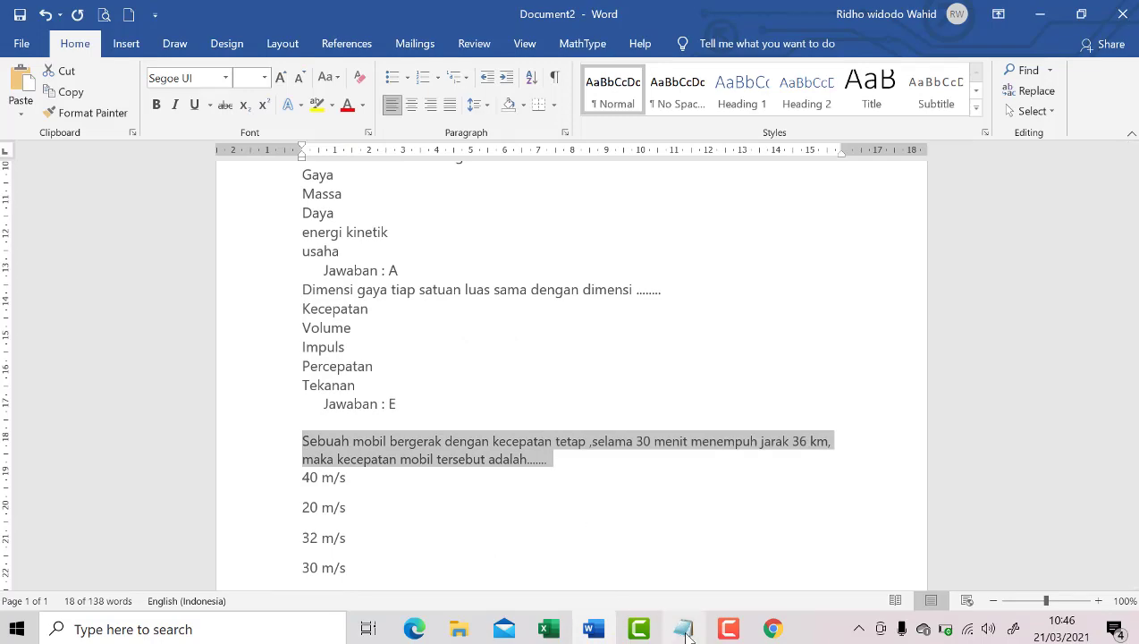
{"action": "left_click", "coordinate": [773, 628]}
{"action": "left_click", "coordinate": [382, 443]}
{"action": "key", "text": "ctrl+v"}
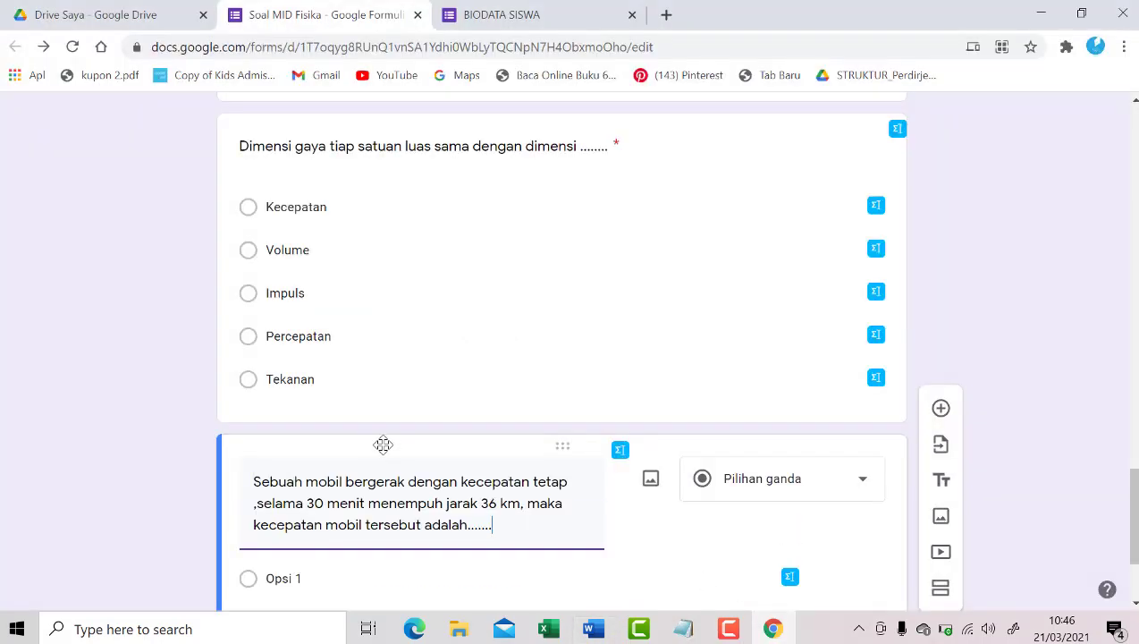
Paste options 40, 20, 32, 30 and 25 m/s and make the car question required.
{"action": "left_click", "coordinate": [593, 629]}
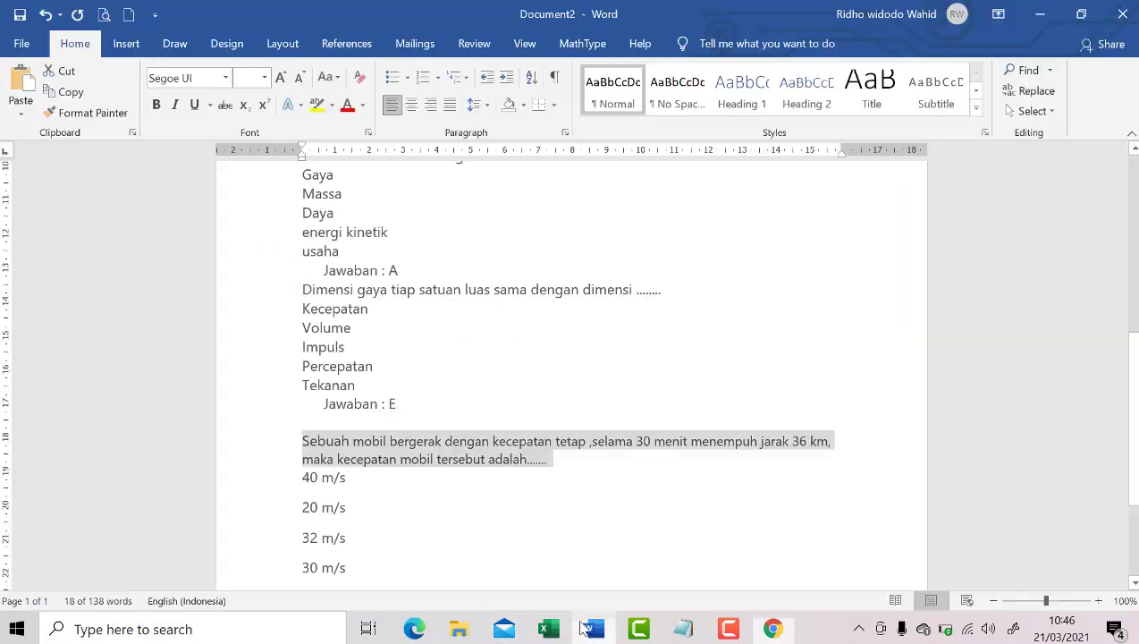
{"action": "left_click", "coordinate": [304, 477]}
{"action": "left_click_drag", "start_coordinate": [330, 524], "coordinate": [349, 541]}
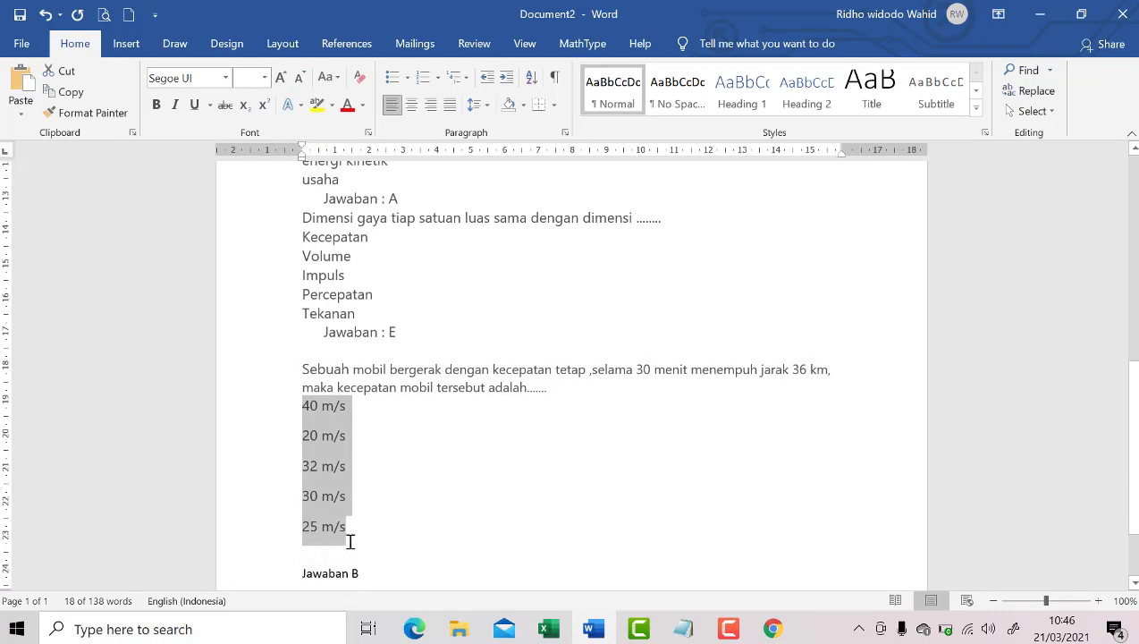
{"action": "left_click", "coordinate": [773, 628]}
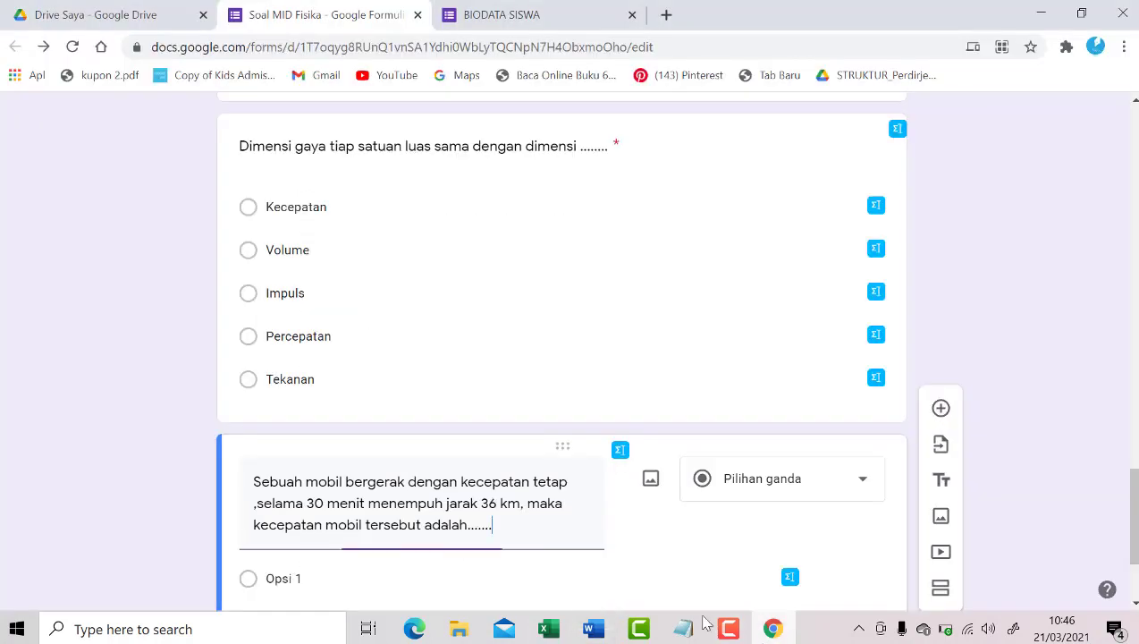
{"action": "left_click", "coordinate": [287, 577]}
{"action": "key", "text": "ctrl+v"}
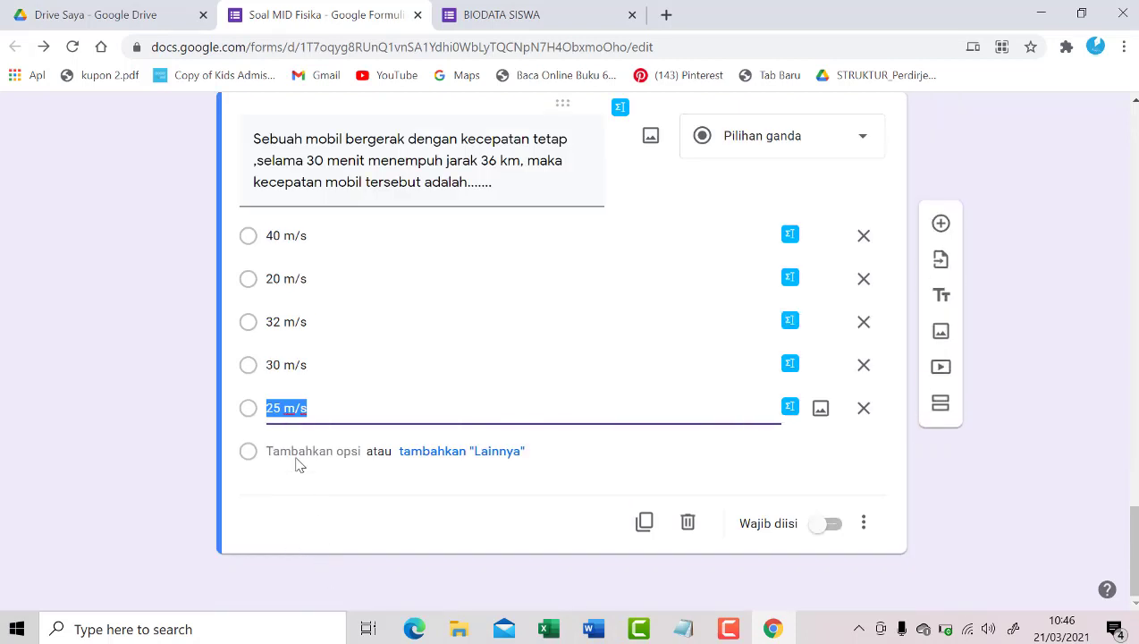
{"action": "left_click", "coordinate": [205, 462]}
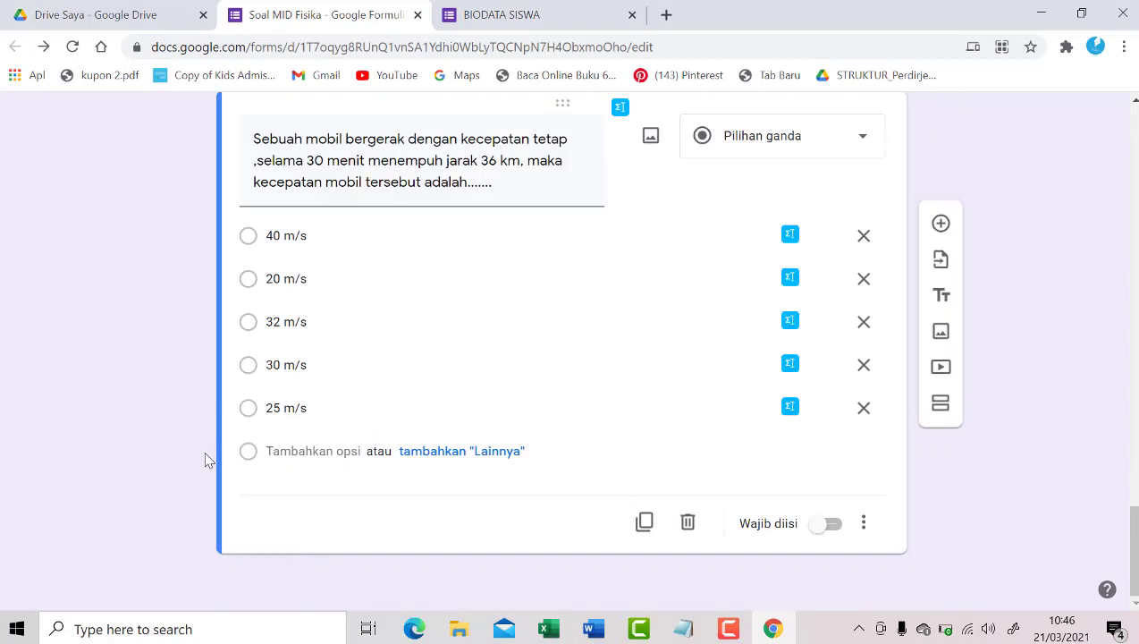
{"action": "left_click", "coordinate": [832, 527]}
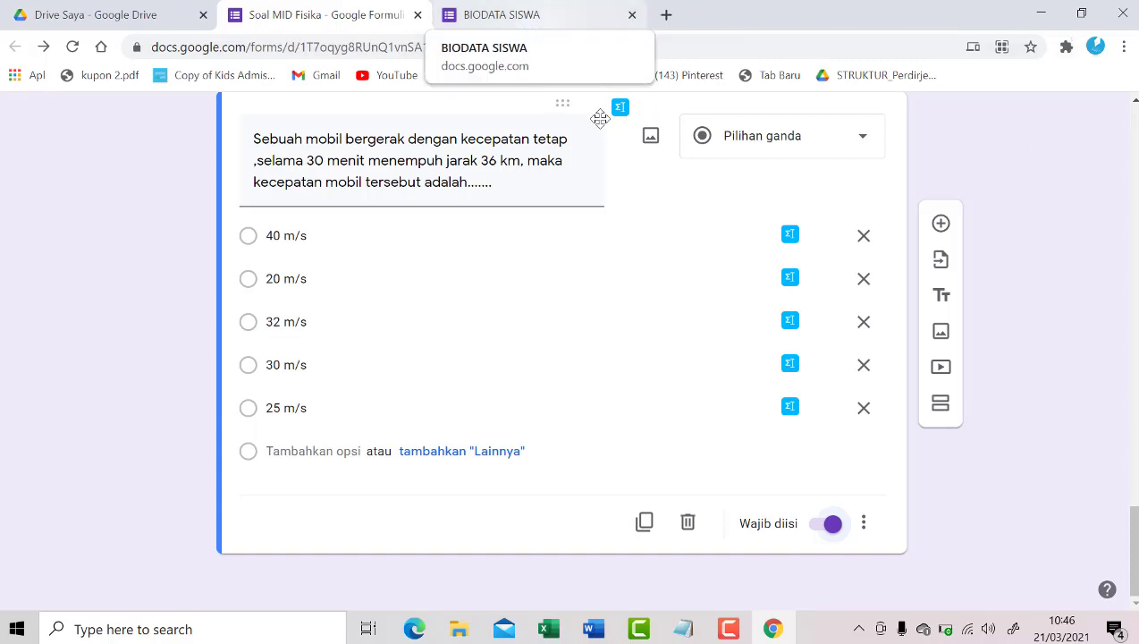
{"action": "scroll", "coordinate": [502, 399], "scroll_direction": "up", "scroll_amount": 8}
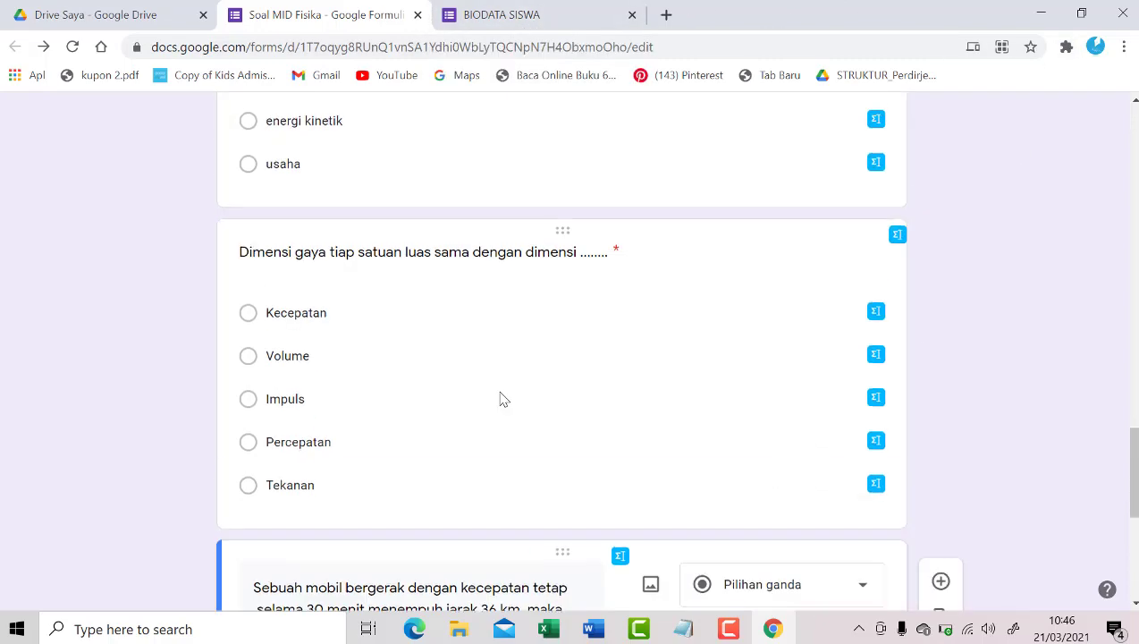
{"action": "key", "text": "alt+Tab"}
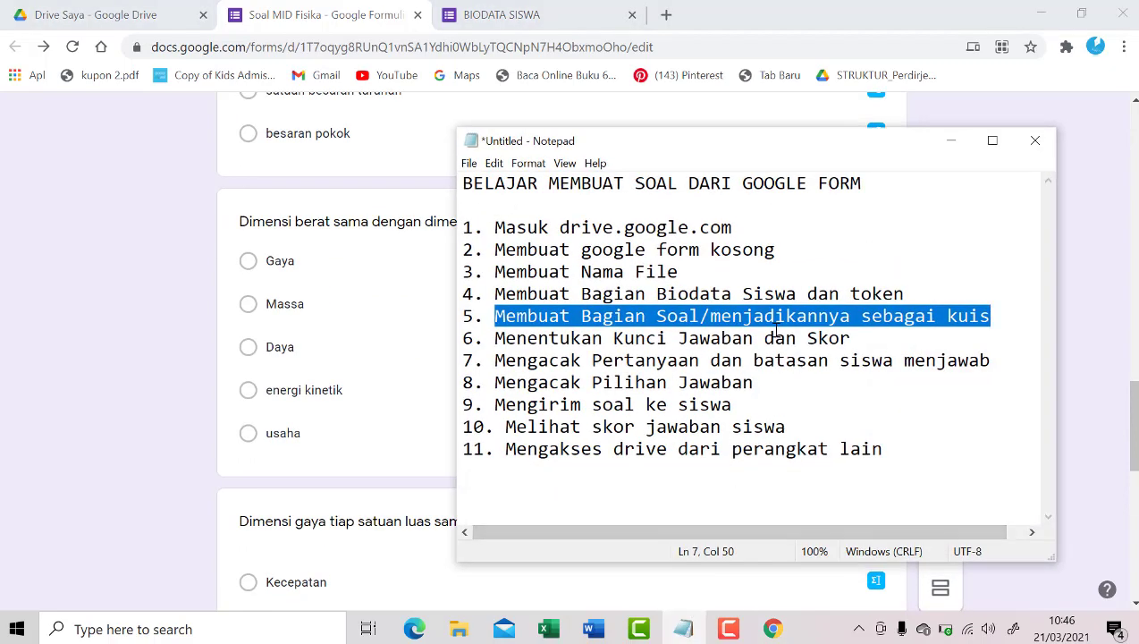
{"action": "left_click", "coordinate": [403, 285]}
{"action": "scroll", "coordinate": [402, 283], "scroll_direction": "up", "scroll_amount": 5}
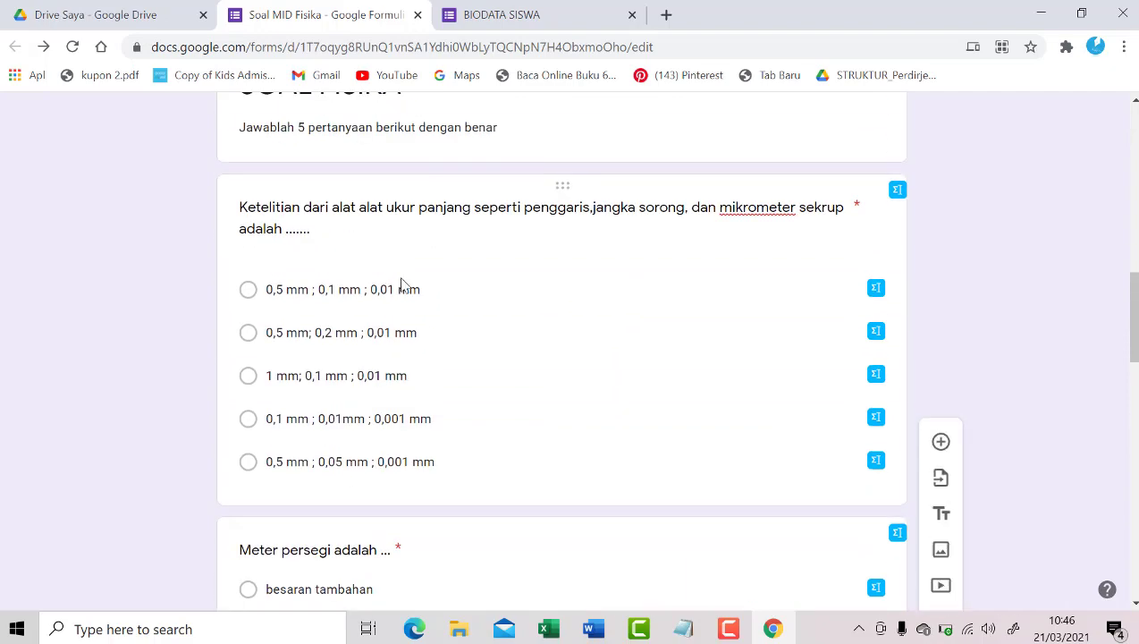
{"action": "scroll", "coordinate": [258, 362], "scroll_direction": "down", "scroll_amount": 1}
{"action": "scroll", "coordinate": [335, 399], "scroll_direction": "down", "scroll_amount": 2}
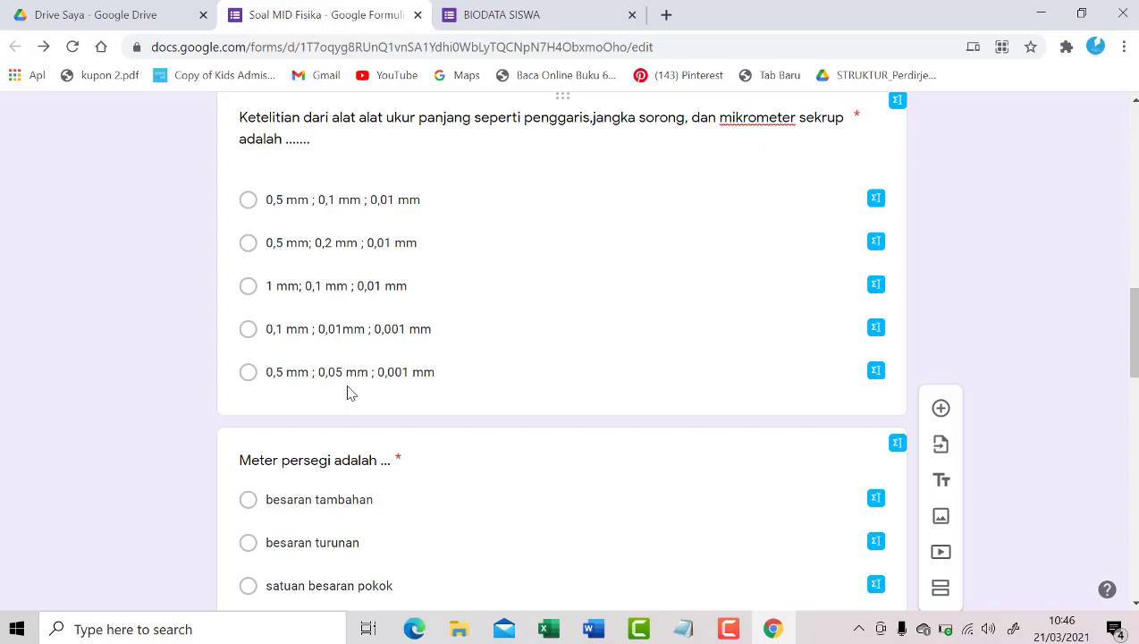
{"action": "scroll", "coordinate": [438, 303], "scroll_direction": "up", "scroll_amount": 3}
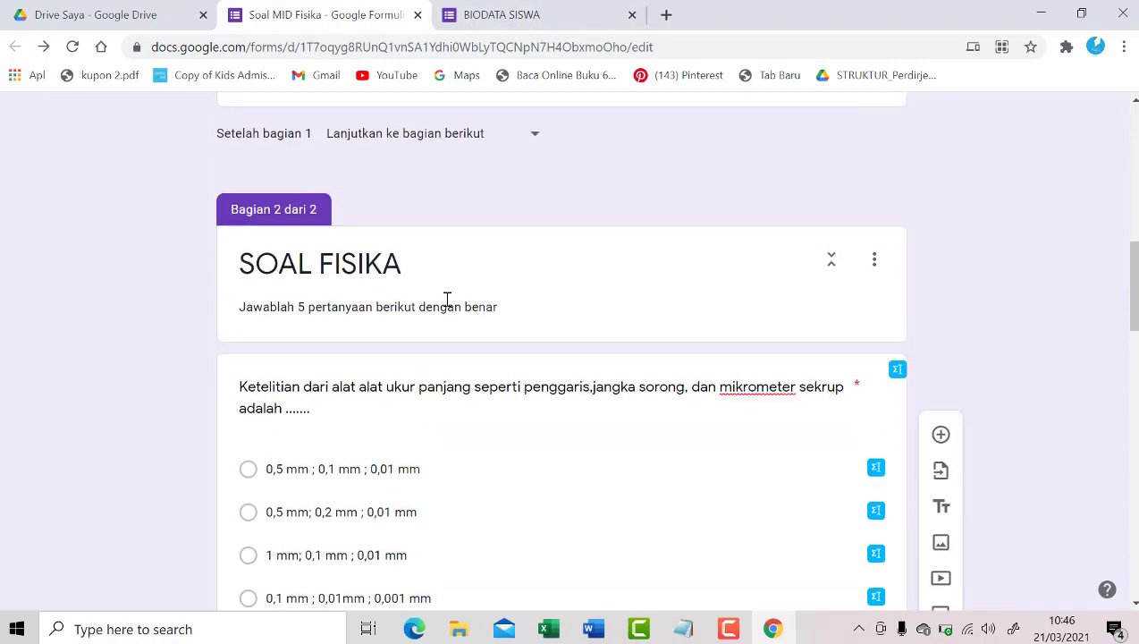
{"action": "scroll", "coordinate": [501, 385], "scroll_direction": "up", "scroll_amount": 1}
{"action": "scroll", "coordinate": [514, 411], "scroll_direction": "down", "scroll_amount": 2}
{"action": "scroll", "coordinate": [521, 410], "scroll_direction": "up", "scroll_amount": 10}
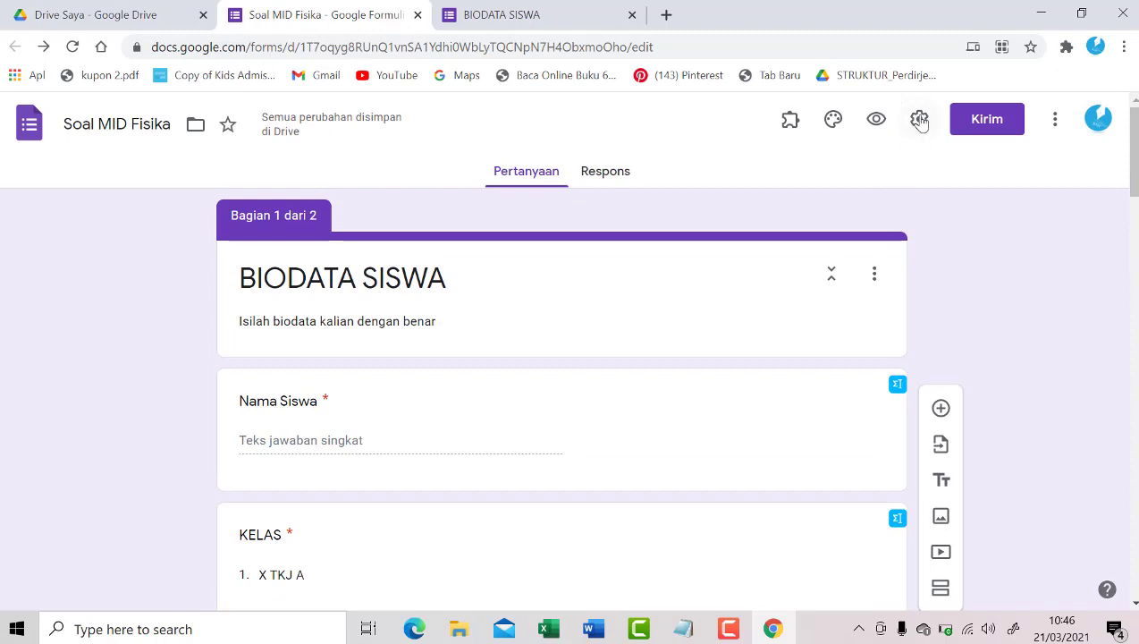
Make the form a quiz releasing grades immediately, showing only point values, and save.
{"action": "left_click", "coordinate": [920, 125]}
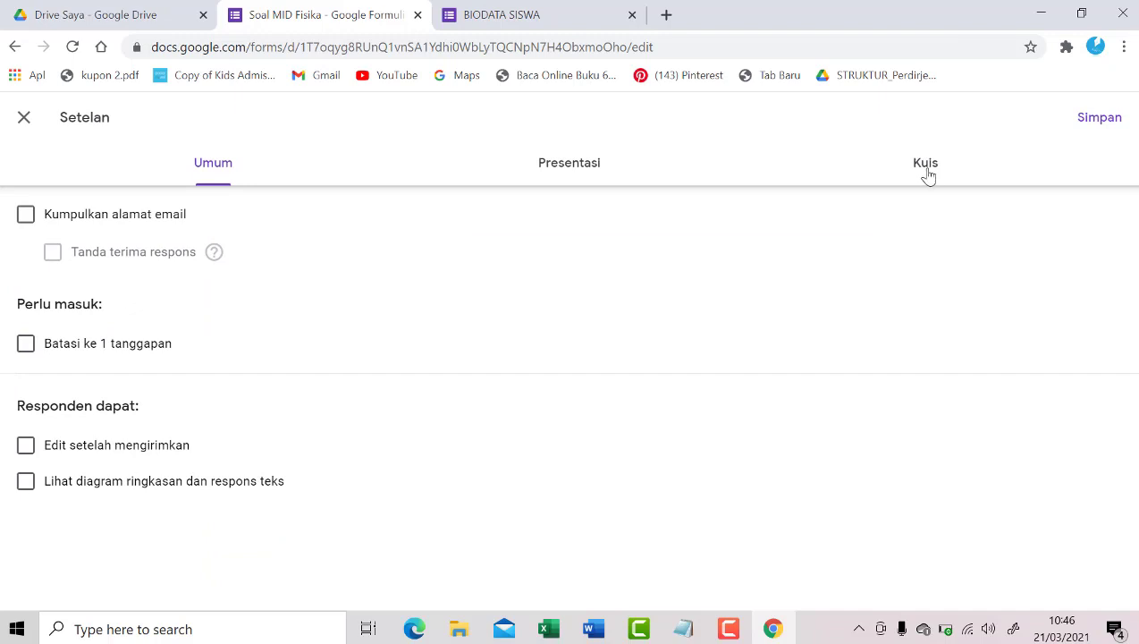
{"action": "left_click", "coordinate": [927, 169]}
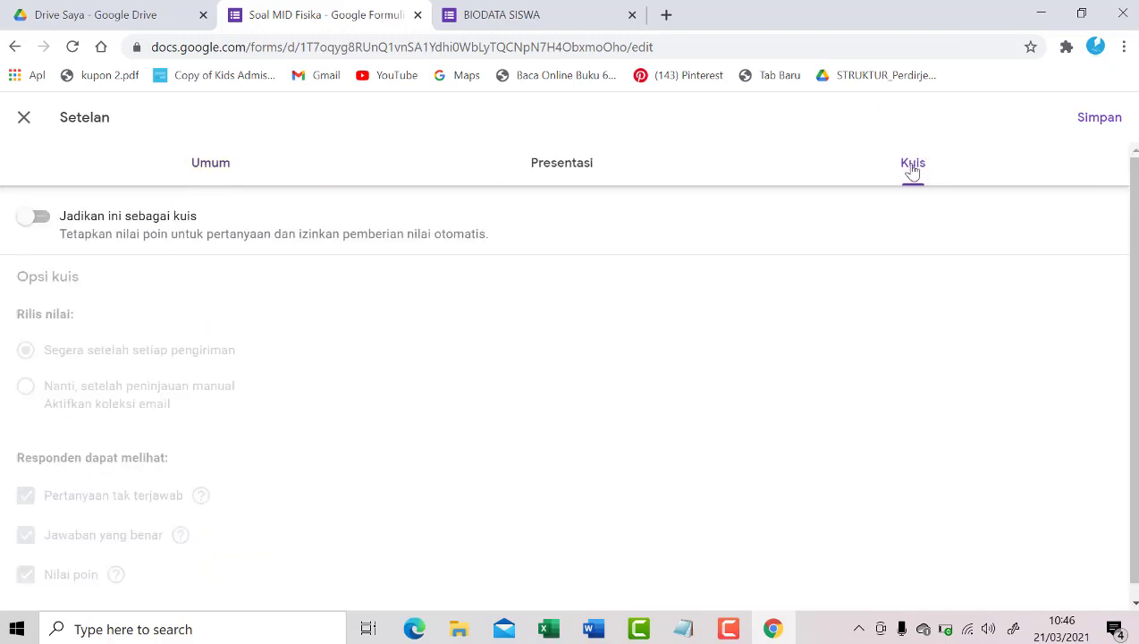
{"action": "left_click", "coordinate": [42, 220]}
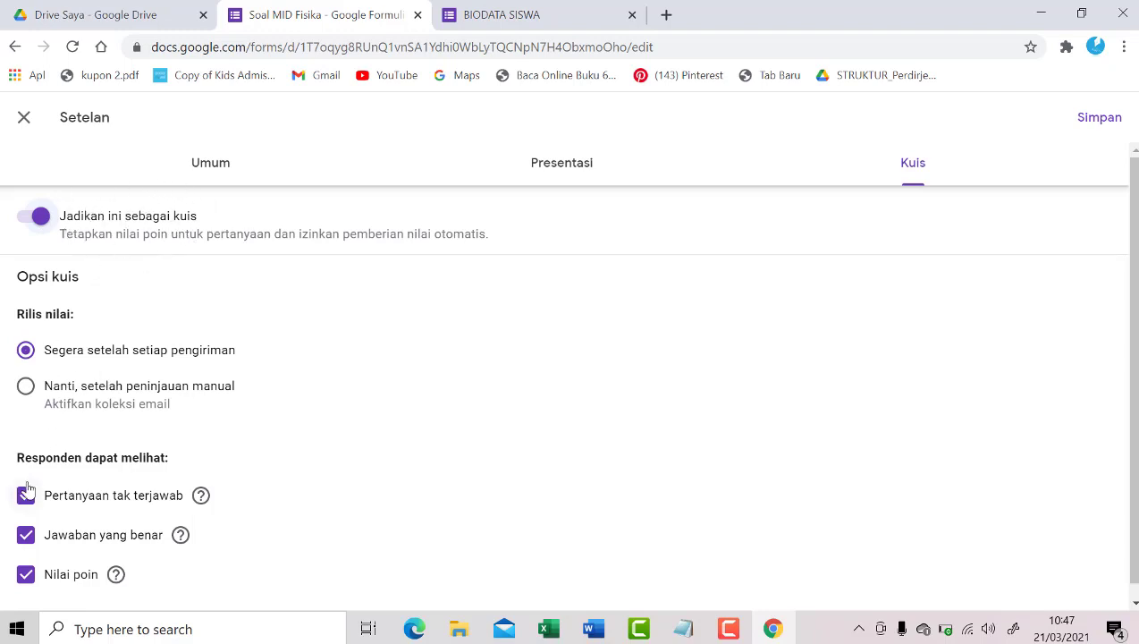
{"action": "scroll", "coordinate": [27, 487], "scroll_direction": "down", "scroll_amount": 1}
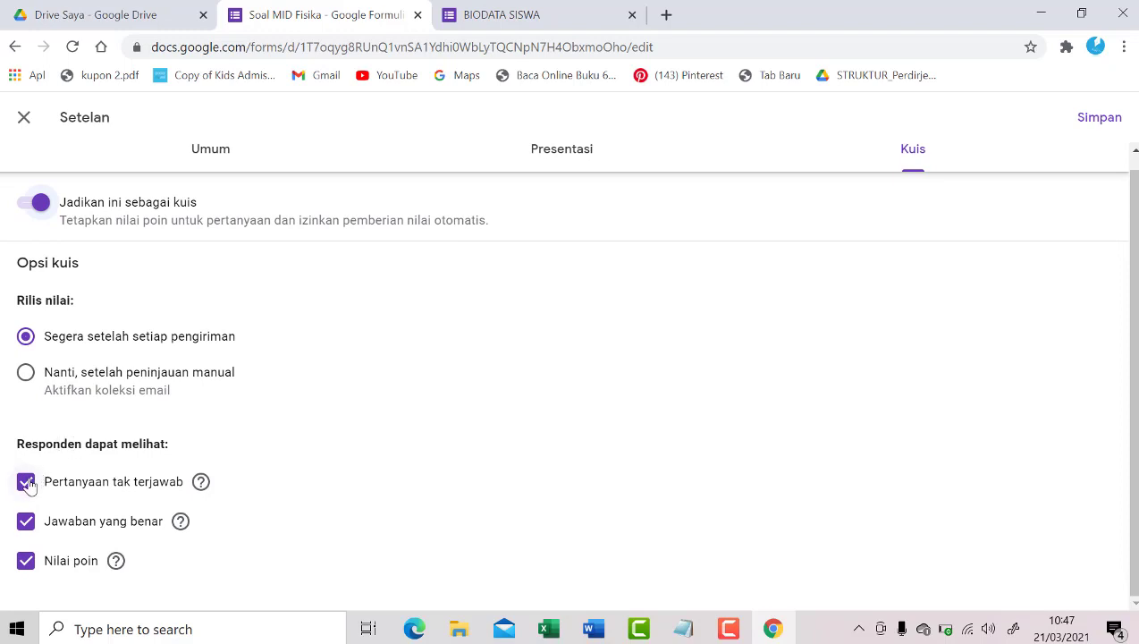
{"action": "left_click", "coordinate": [27, 483]}
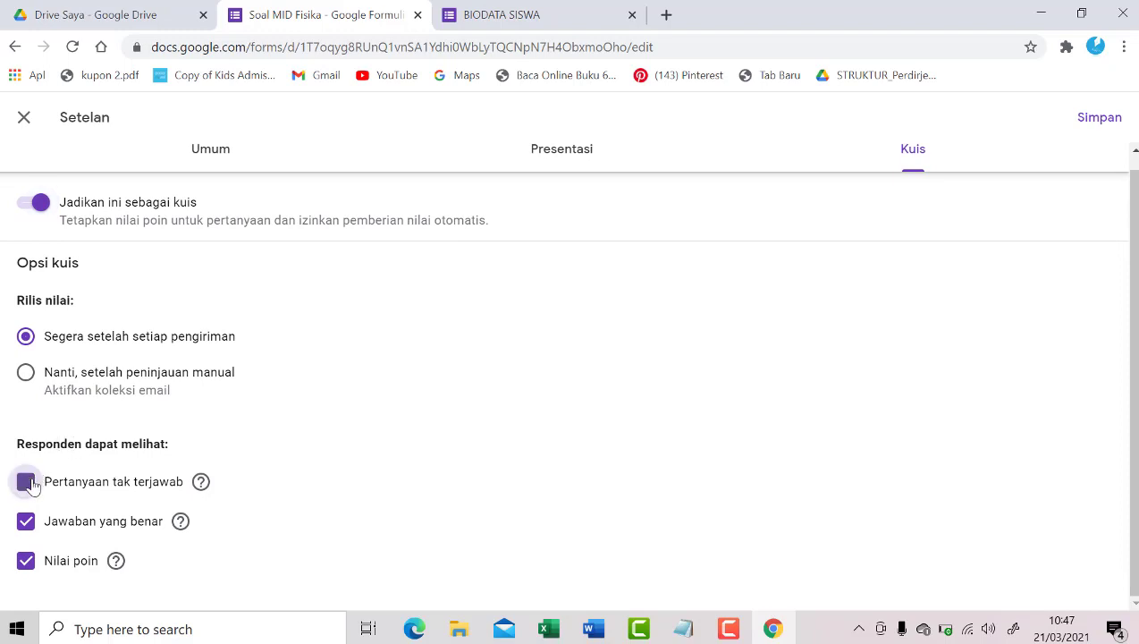
{"action": "left_click", "coordinate": [29, 520]}
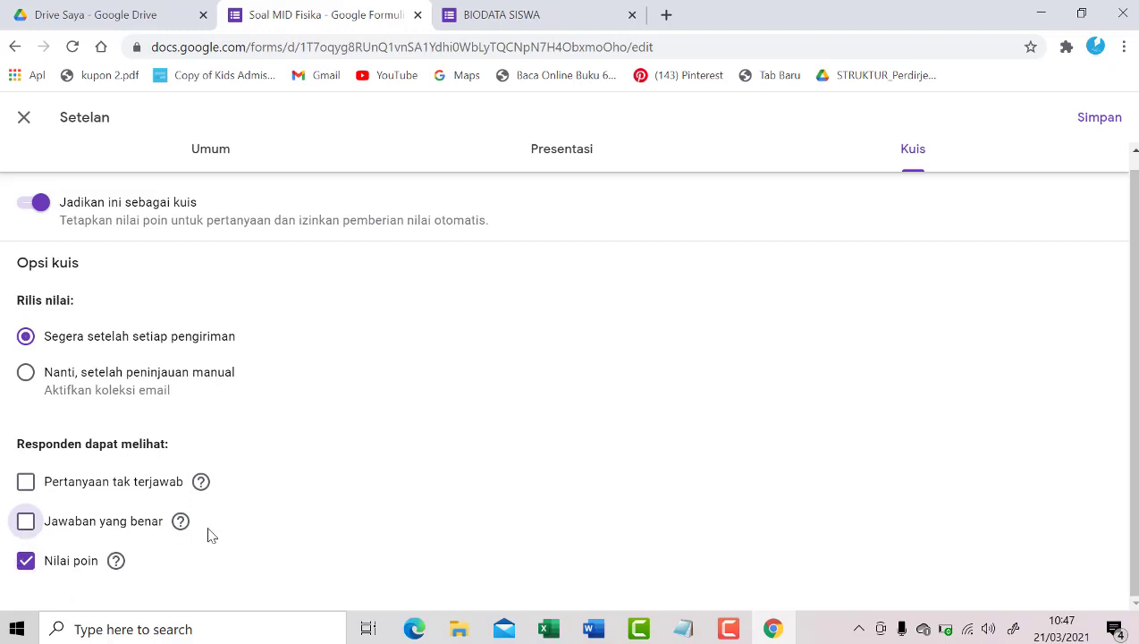
{"action": "left_click", "coordinate": [26, 562]}
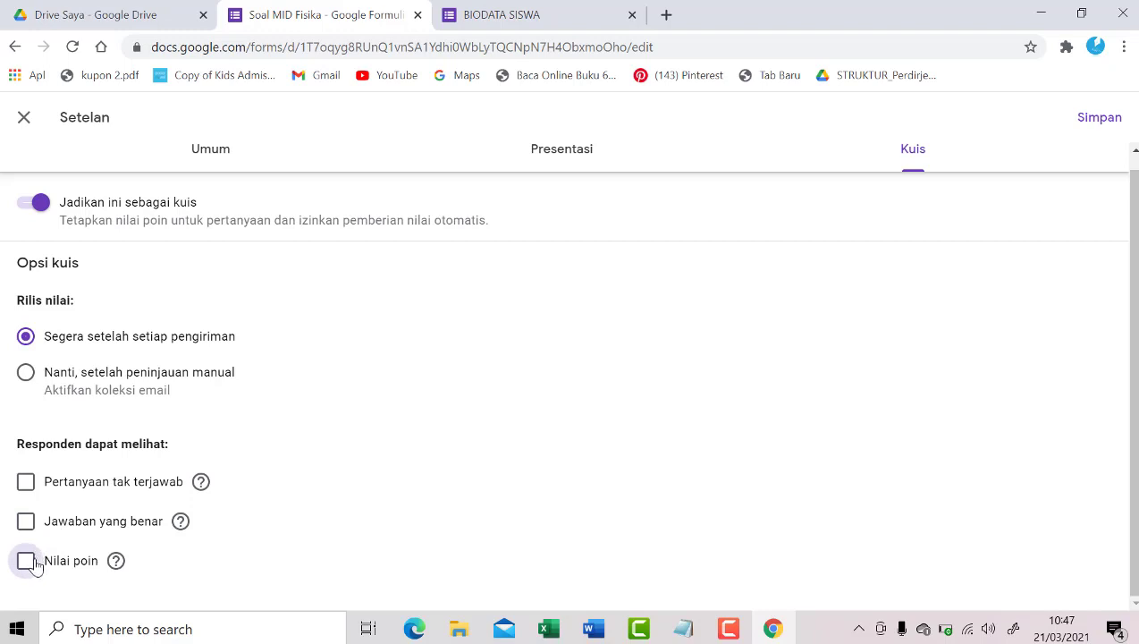
{"action": "left_click", "coordinate": [28, 563]}
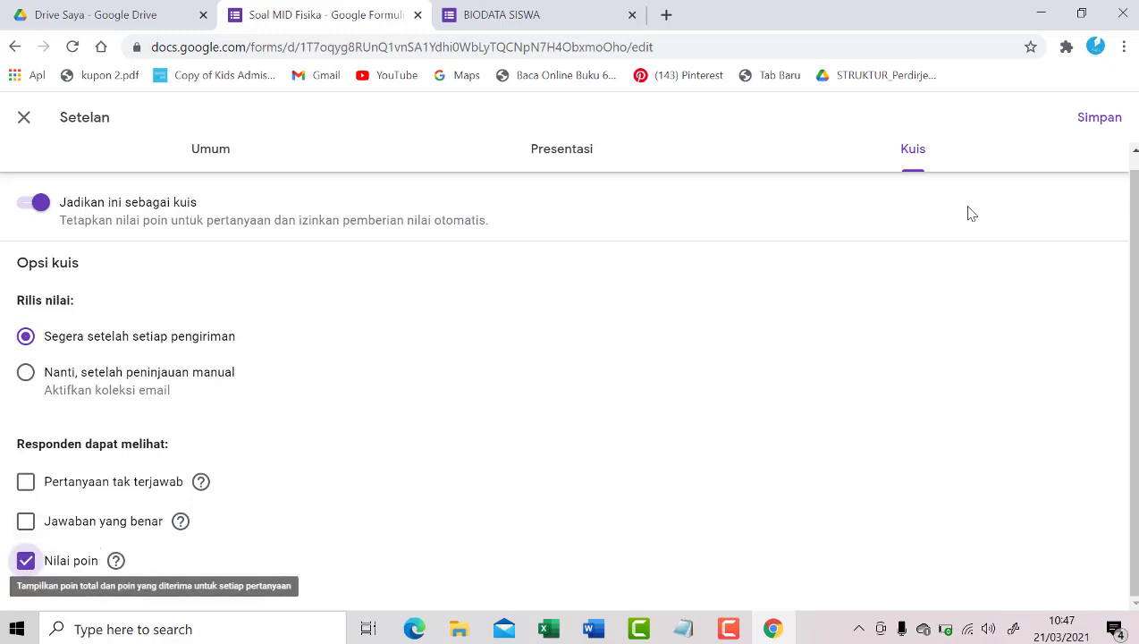
{"action": "left_click", "coordinate": [908, 148]}
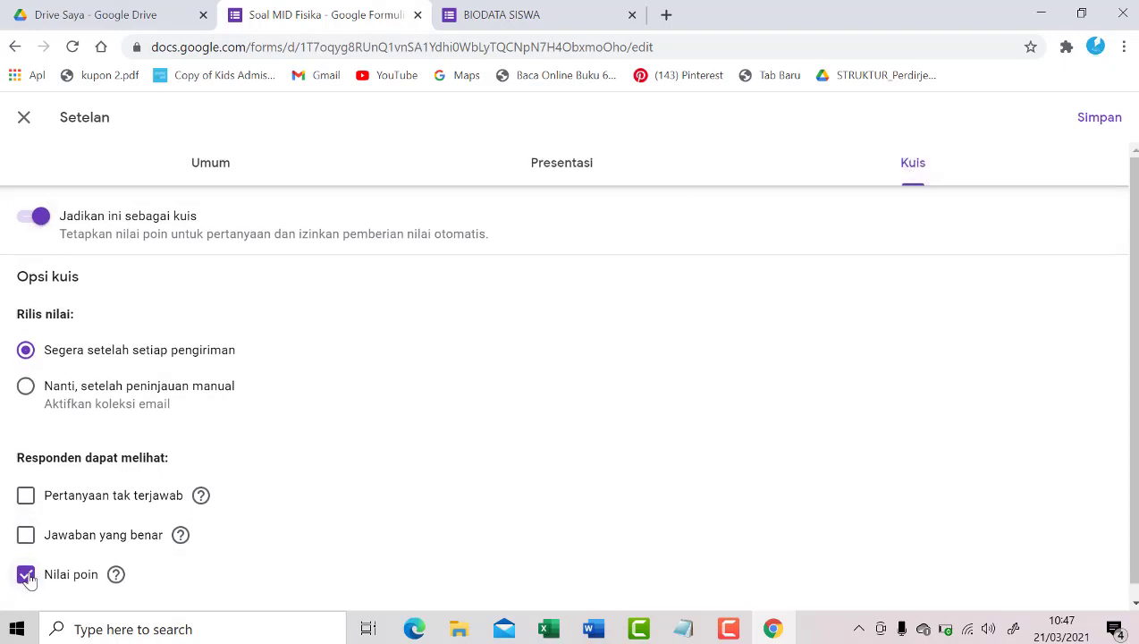
{"action": "left_click", "coordinate": [1089, 125]}
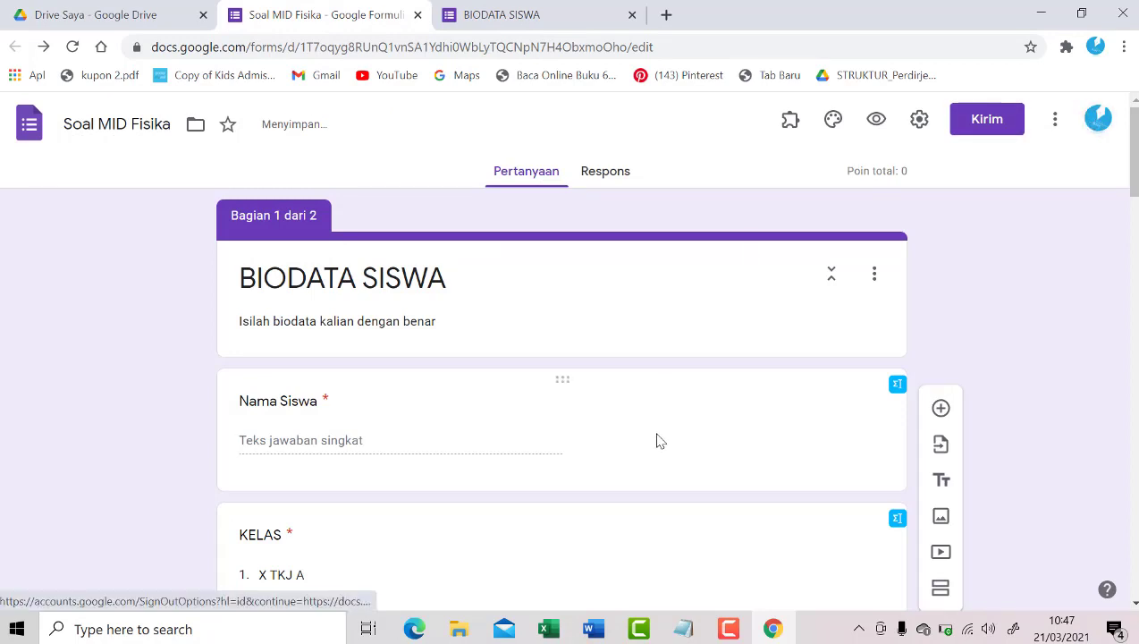
Unmark the step 5 line in the tutorial notes and return to the form.
{"action": "scroll", "coordinate": [597, 491], "scroll_direction": "down", "scroll_amount": 3}
{"action": "key", "text": "alt+Tab"}
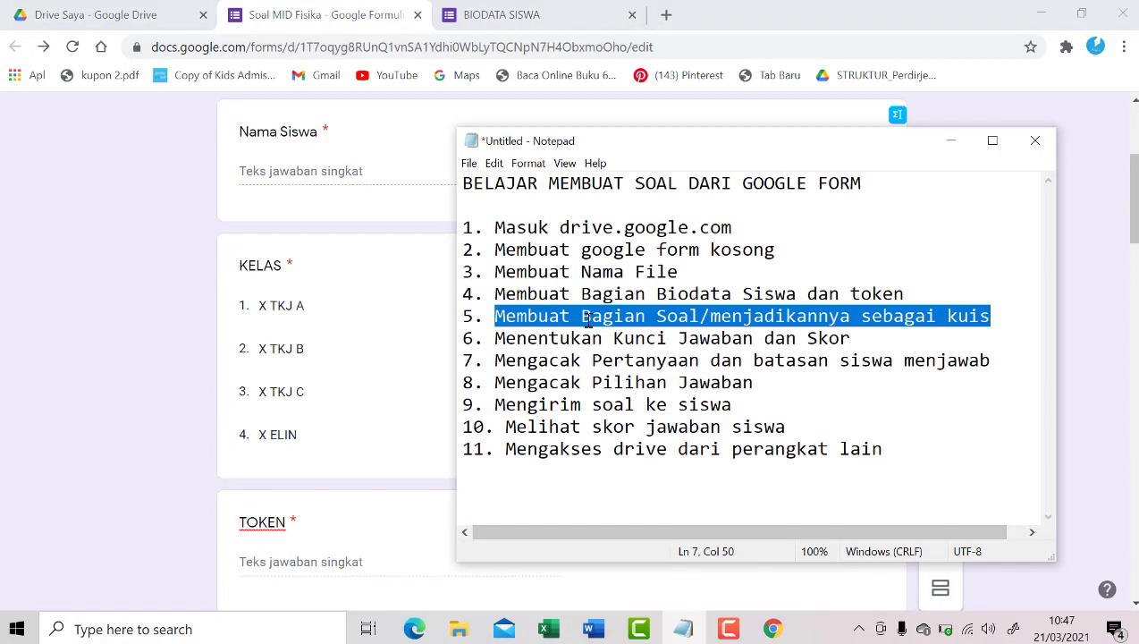
{"action": "left_click", "coordinate": [735, 317]}
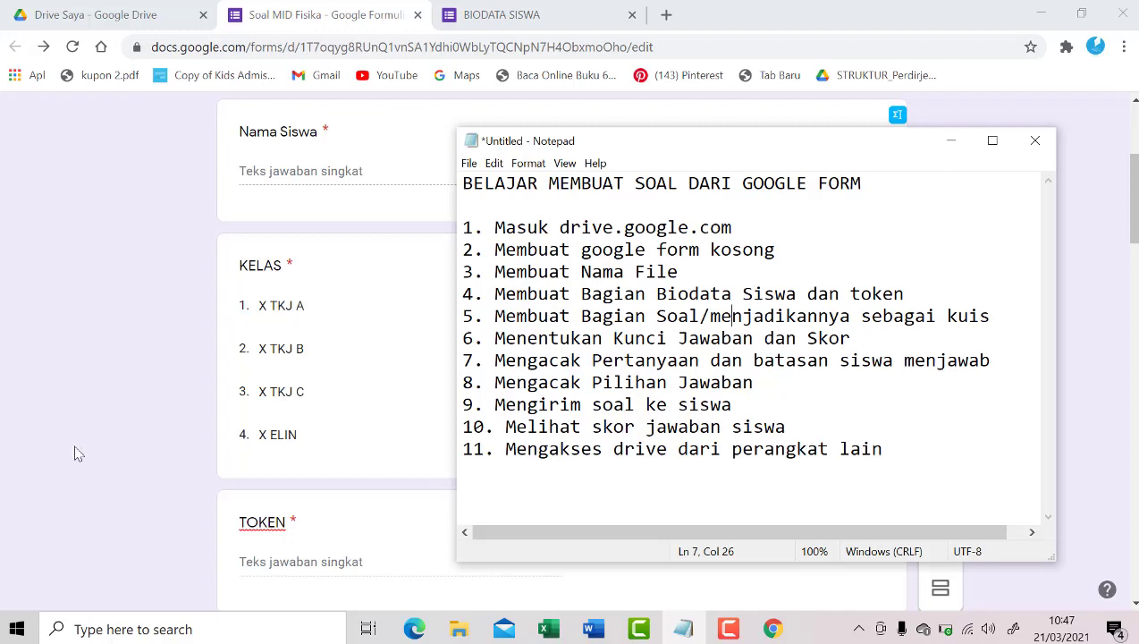
{"action": "left_click", "coordinate": [94, 419]}
Open the first SOAL FISIKA question 'Ketelitian dari alat alat ukur…' and view its five options.
{"action": "scroll", "coordinate": [196, 455], "scroll_direction": "down", "scroll_amount": 3}
{"action": "scroll", "coordinate": [223, 462], "scroll_direction": "down", "scroll_amount": 3}
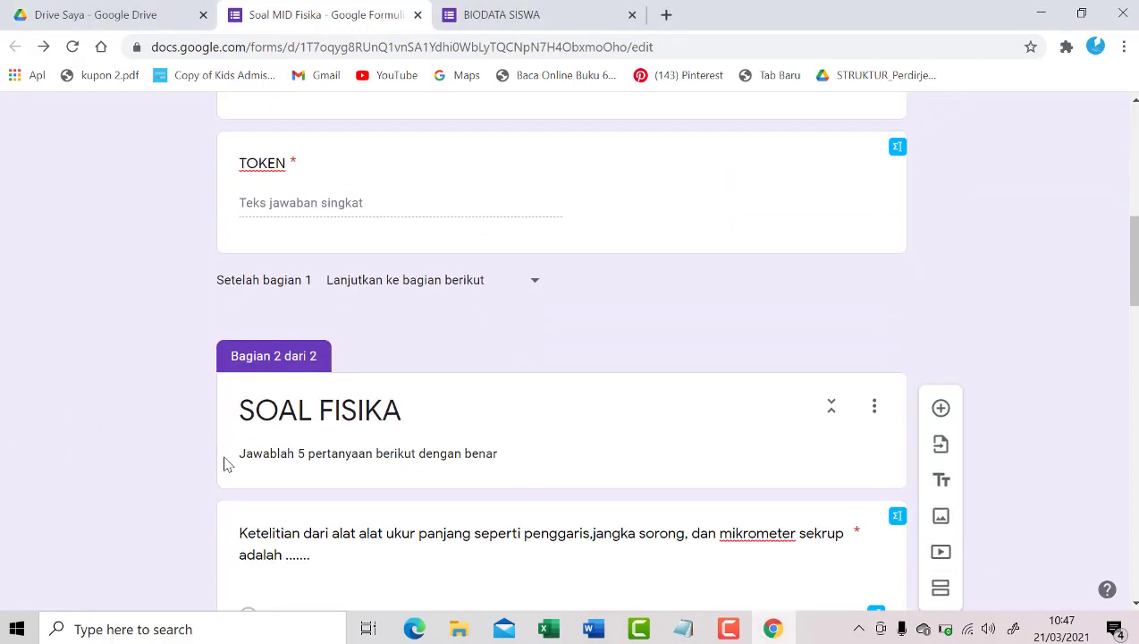
{"action": "scroll", "coordinate": [739, 334], "scroll_direction": "up", "scroll_amount": 5}
{"action": "scroll", "coordinate": [739, 333], "scroll_direction": "up", "scroll_amount": 4}
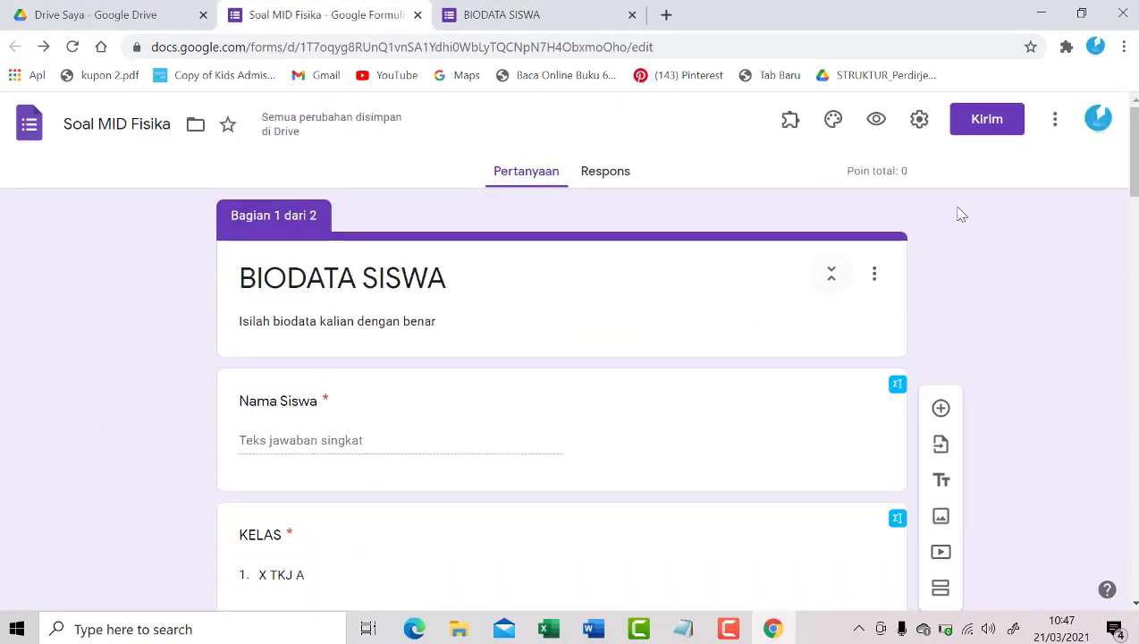
{"action": "scroll", "coordinate": [468, 331], "scroll_direction": "down", "scroll_amount": 9}
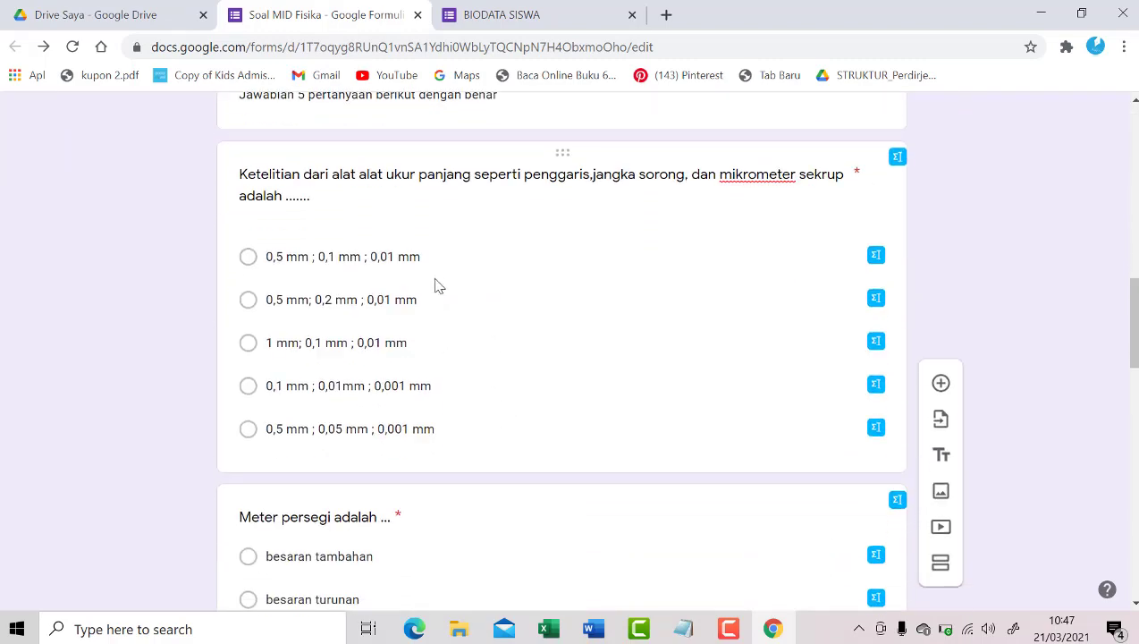
{"action": "left_click", "coordinate": [437, 281]}
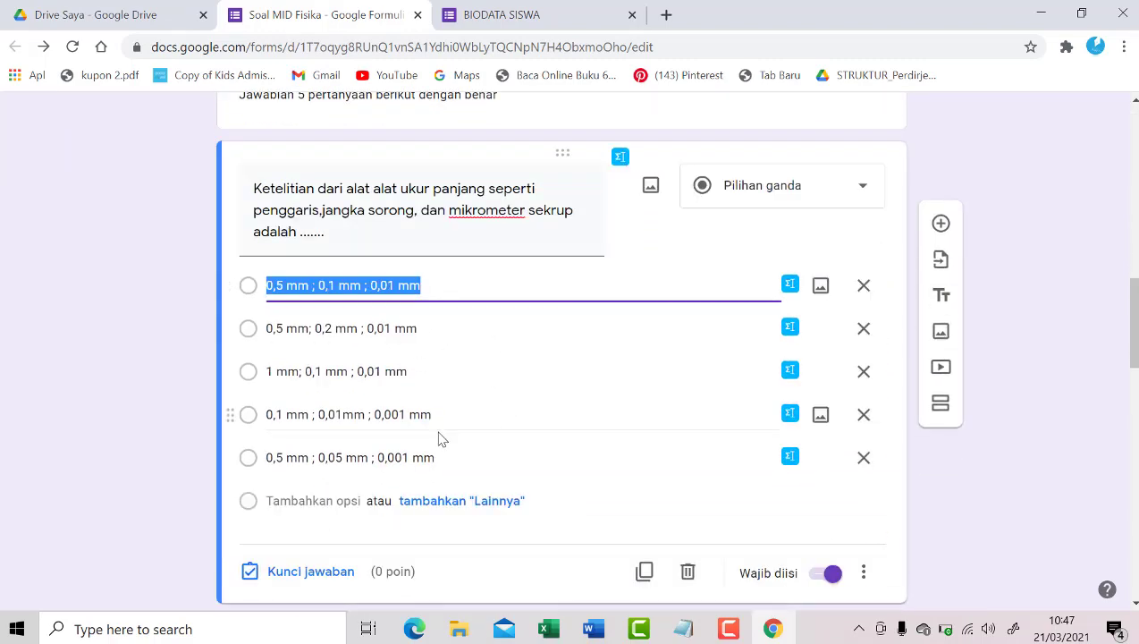
{"action": "scroll", "coordinate": [438, 435], "scroll_direction": "down", "scroll_amount": 1}
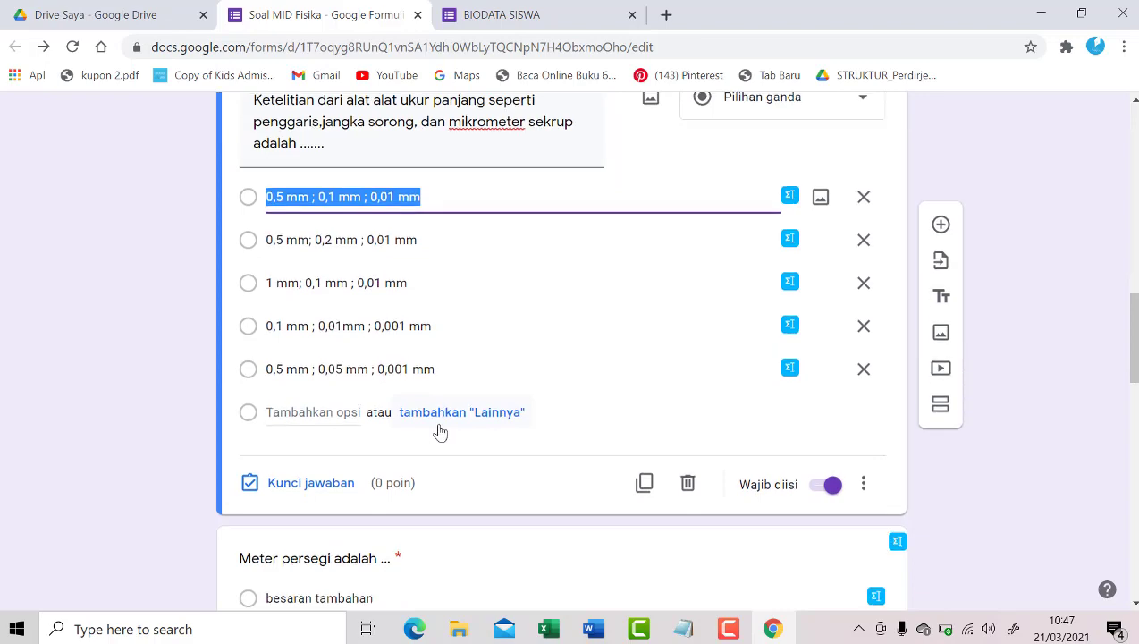
{"action": "scroll", "coordinate": [437, 422], "scroll_direction": "up", "scroll_amount": 3}
{"action": "scroll", "coordinate": [437, 429], "scroll_direction": "down", "scroll_amount": 3}
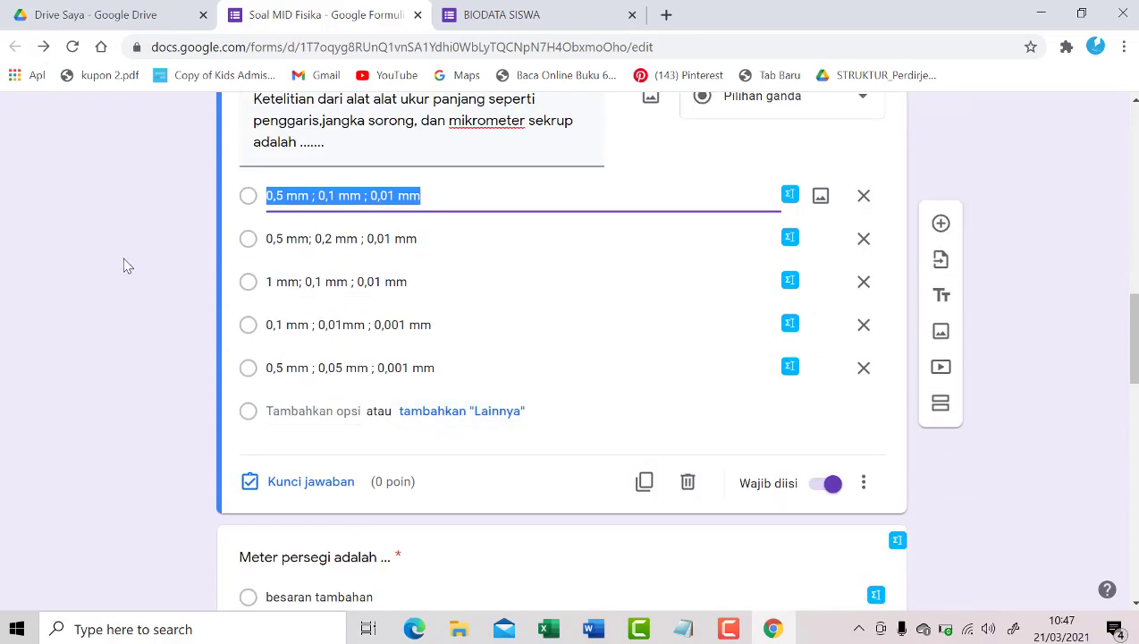
{"action": "left_click", "coordinate": [124, 262]}
{"action": "scroll", "coordinate": [226, 368], "scroll_direction": "up", "scroll_amount": 3}
{"action": "scroll", "coordinate": [235, 358], "scroll_direction": "down", "scroll_amount": 4}
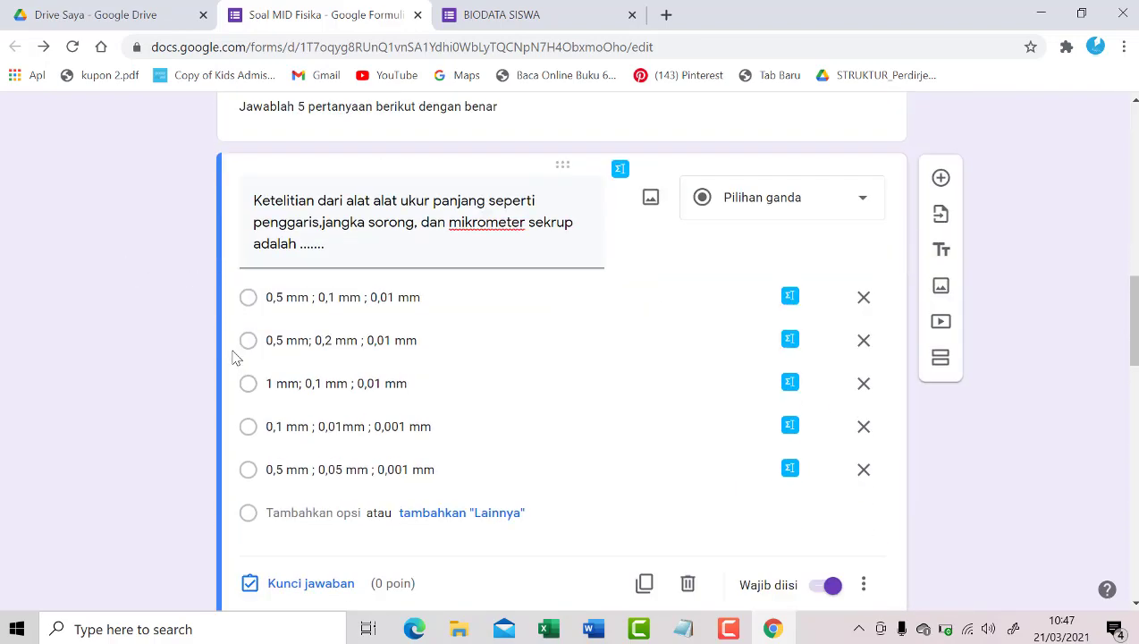
{"action": "scroll", "coordinate": [292, 400], "scroll_direction": "up", "scroll_amount": 2}
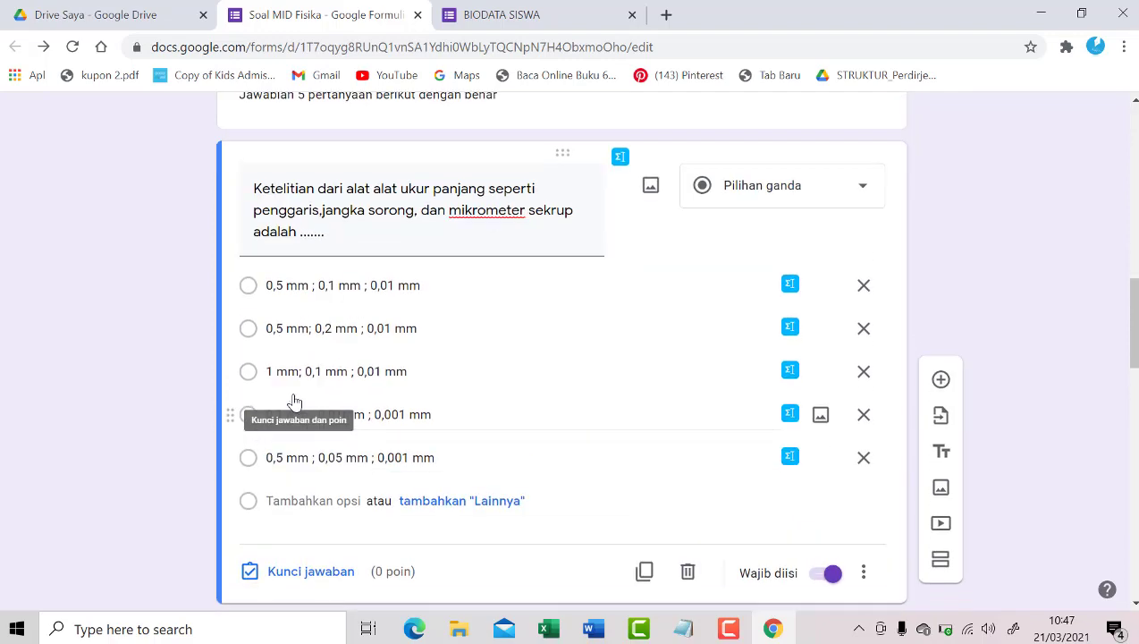
{"action": "scroll", "coordinate": [295, 402], "scroll_direction": "down", "scroll_amount": 2}
Open the first question's answer key and look up its correct answer in the Word document.
{"action": "left_click", "coordinate": [317, 399]}
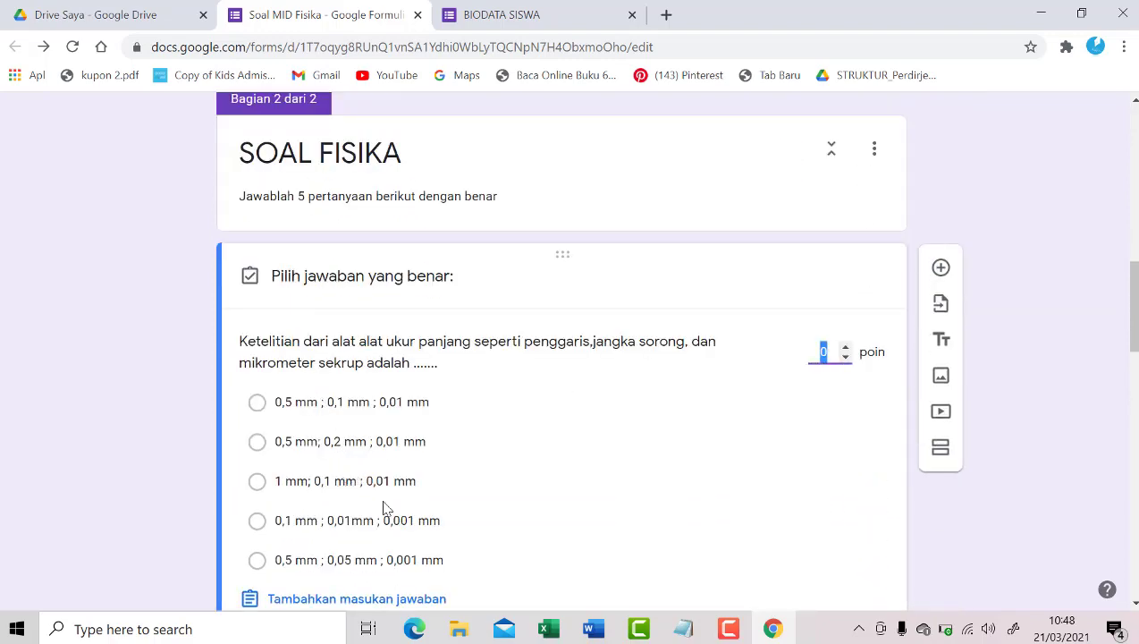
{"action": "scroll", "coordinate": [385, 507], "scroll_direction": "down", "scroll_amount": 1}
{"action": "left_click", "coordinate": [683, 628]}
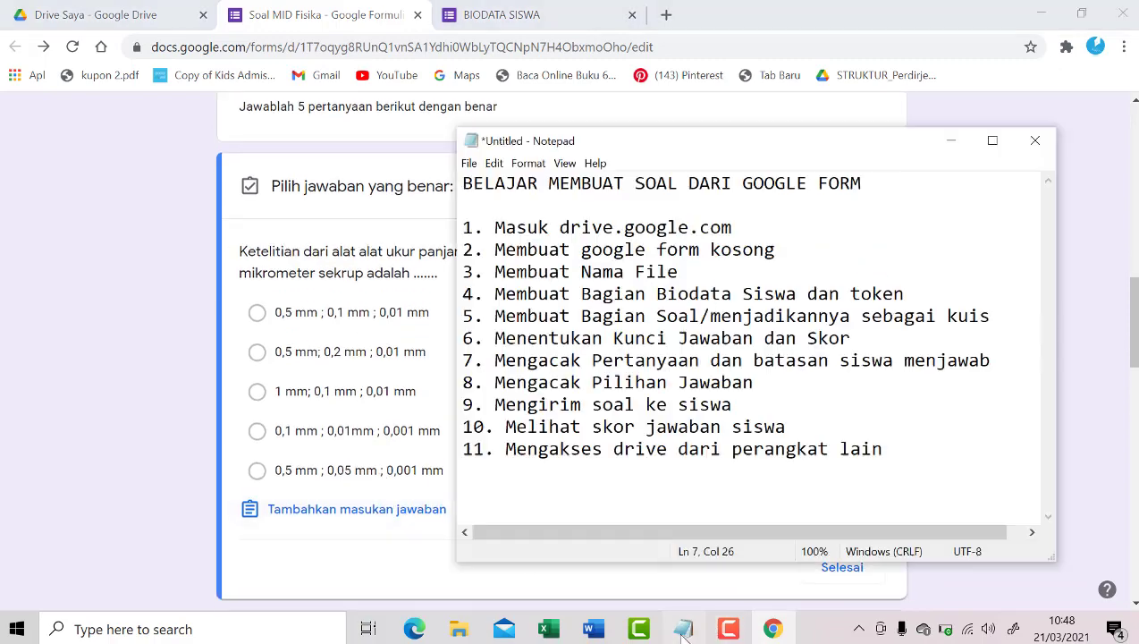
{"action": "left_click", "coordinate": [684, 628]}
{"action": "left_click", "coordinate": [601, 631]}
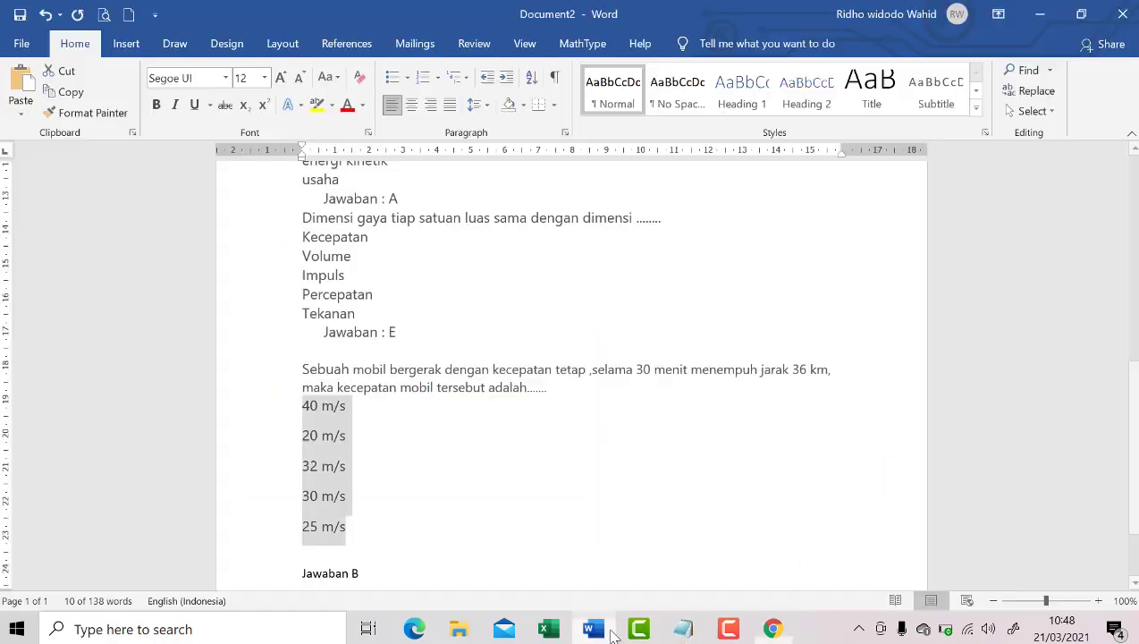
{"action": "scroll", "coordinate": [445, 467], "scroll_direction": "up", "scroll_amount": 9}
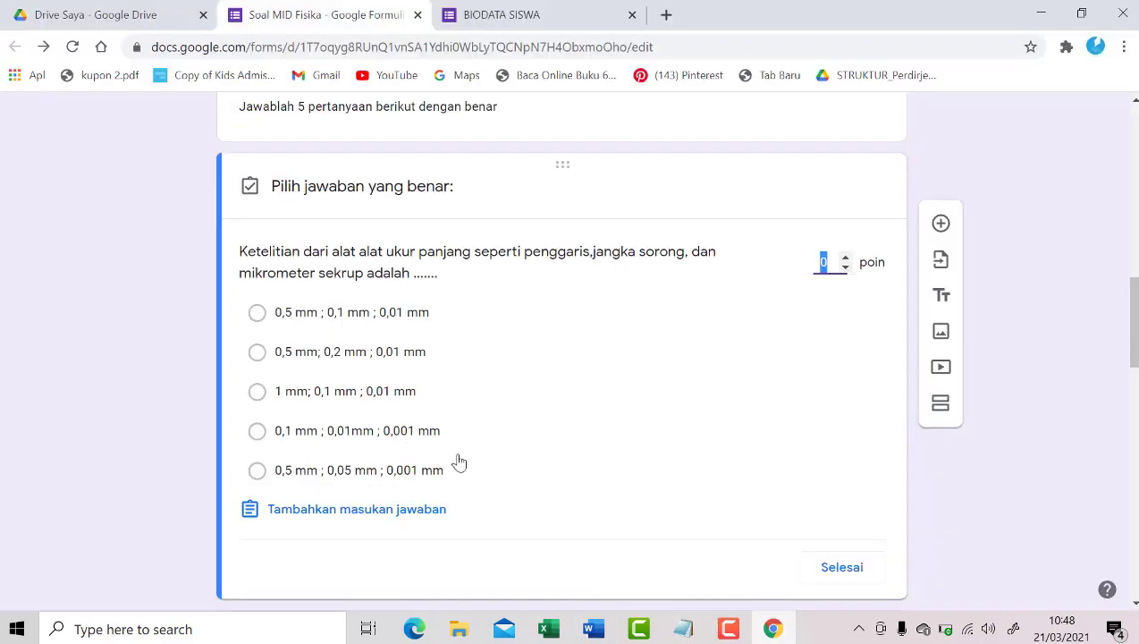
{"action": "left_click", "coordinate": [773, 628]}
Mark '1 mm; 0,1 mm ; 0,01 mm' as the only correct answer, worth 1 point.
{"action": "left_click", "coordinate": [257, 397]}
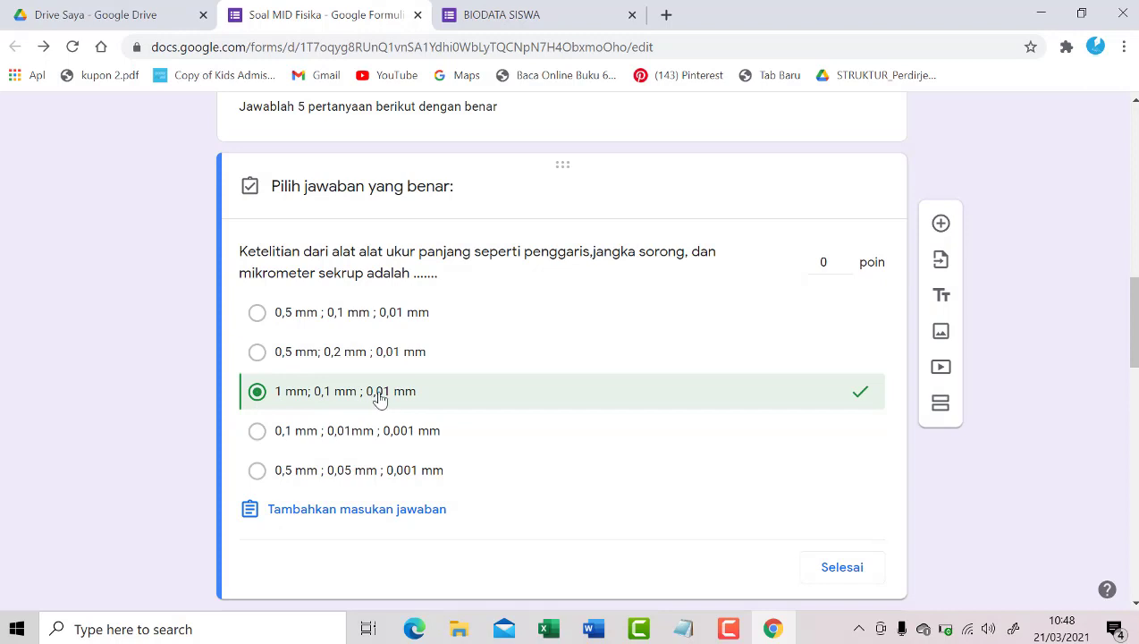
{"action": "left_click", "coordinate": [269, 403]}
{"action": "left_click", "coordinate": [271, 403]}
{"action": "left_click", "coordinate": [271, 403]}
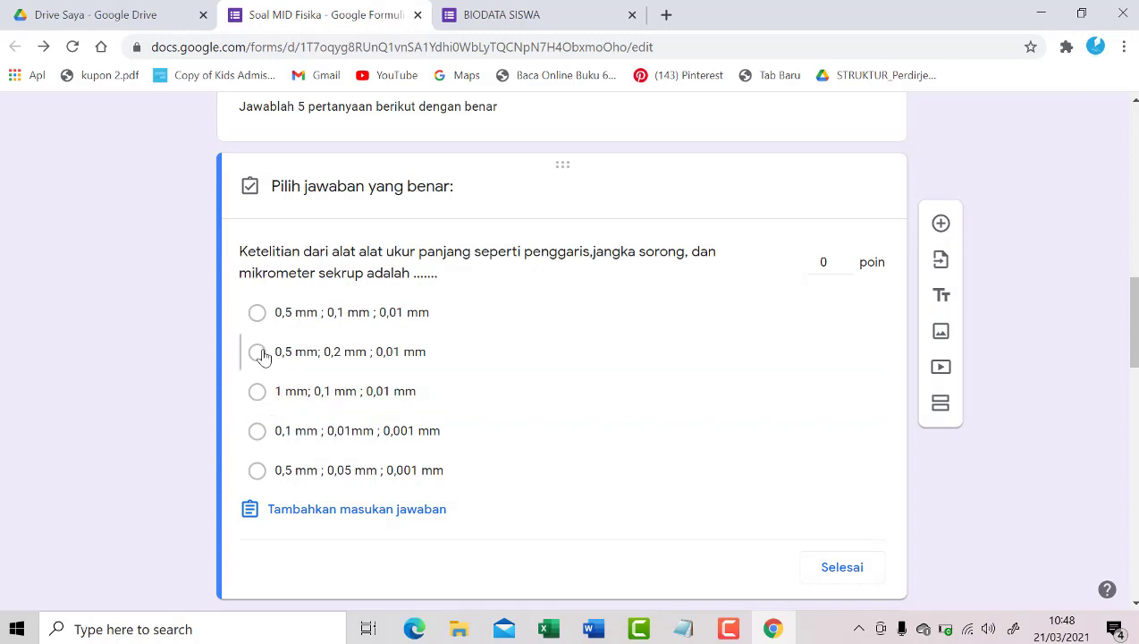
{"action": "left_click", "coordinate": [262, 356]}
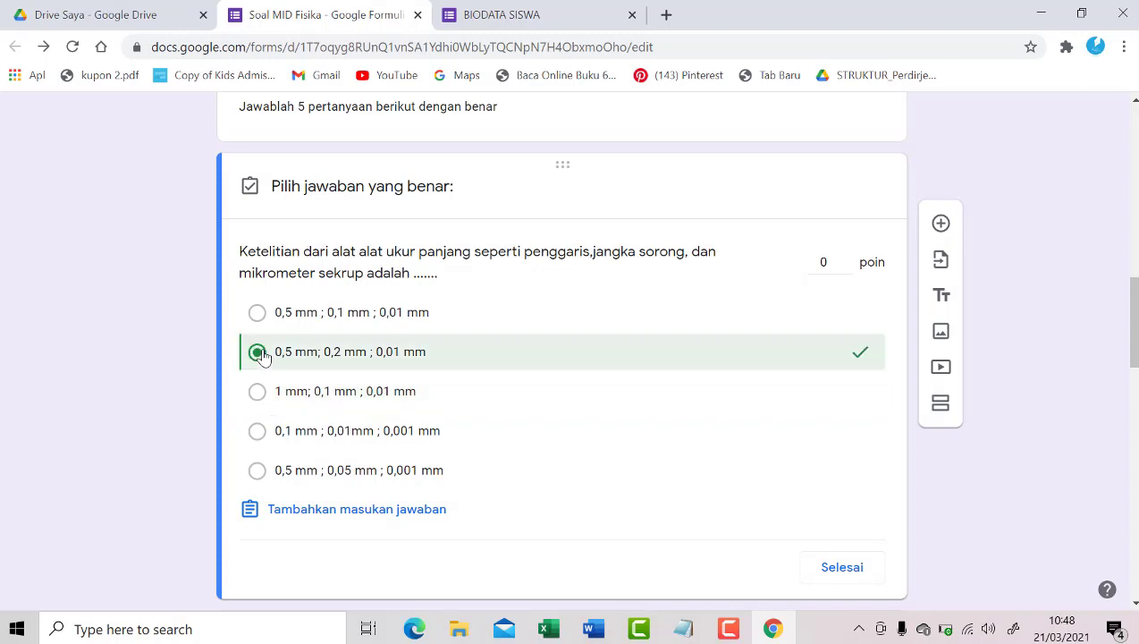
{"action": "left_click", "coordinate": [261, 393]}
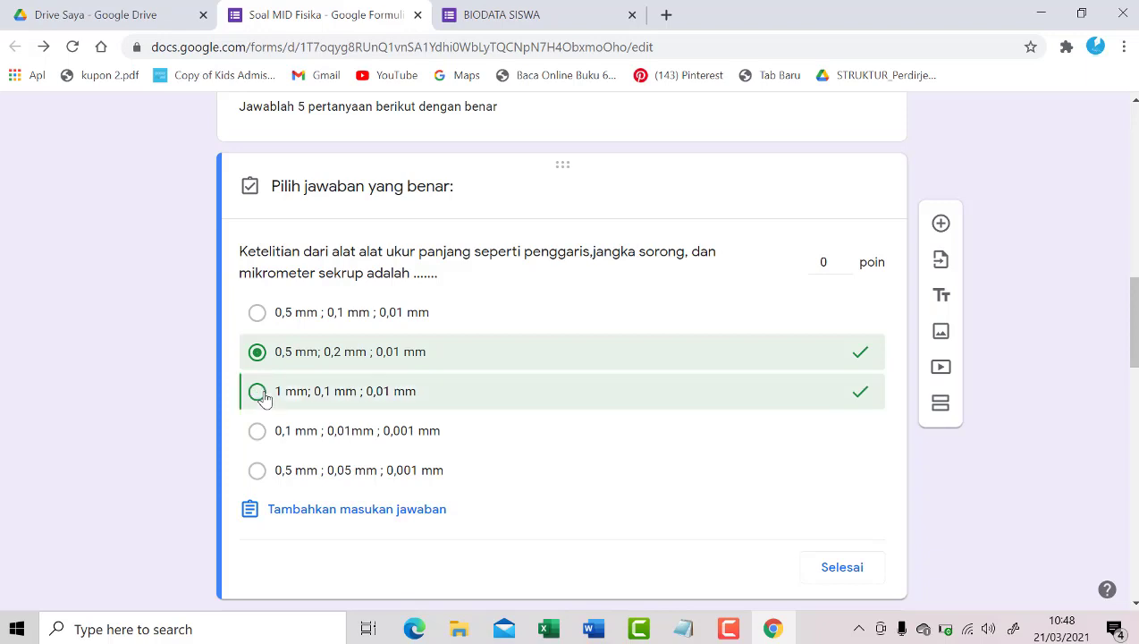
{"action": "left_click", "coordinate": [256, 433]}
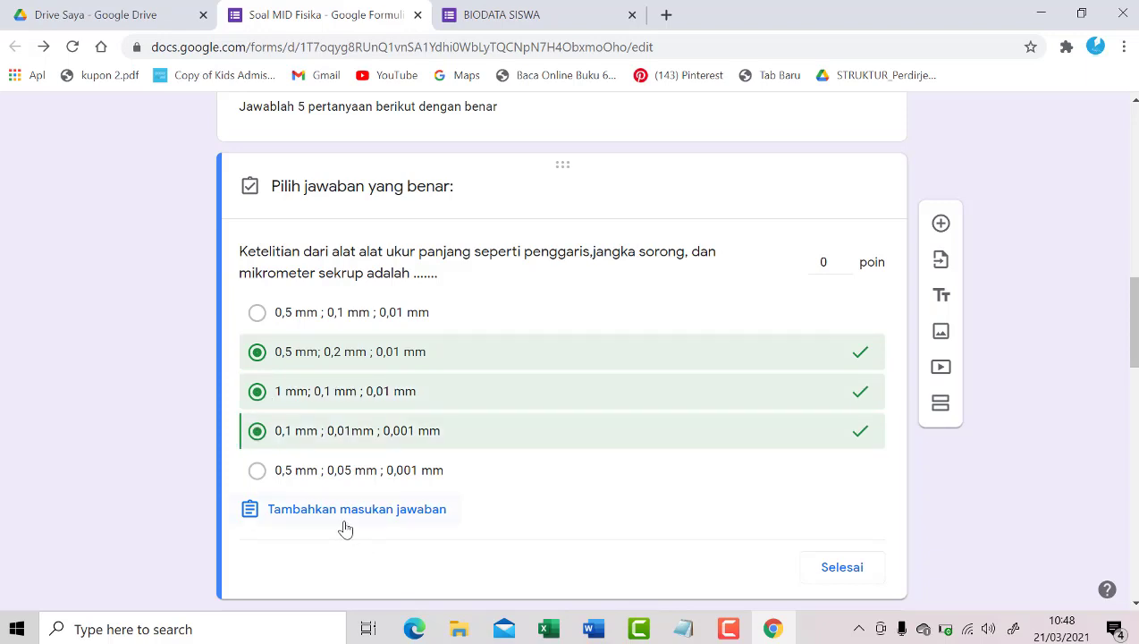
{"action": "left_click", "coordinate": [313, 438]}
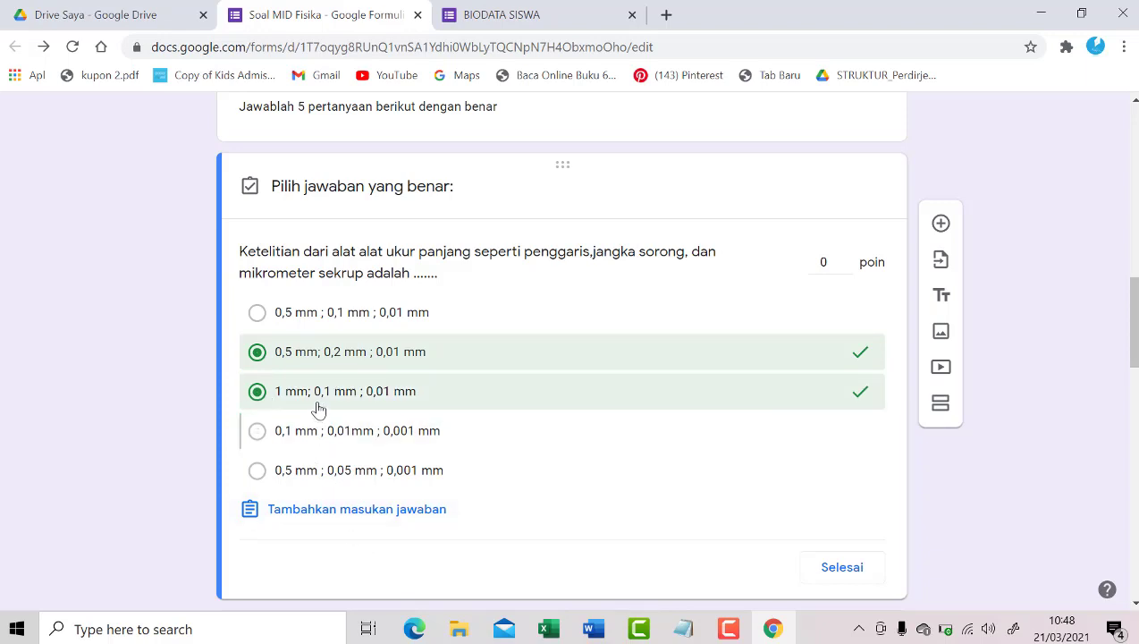
{"action": "left_click", "coordinate": [318, 402]}
{"action": "left_click", "coordinate": [324, 367]}
{"action": "left_click", "coordinate": [295, 404]}
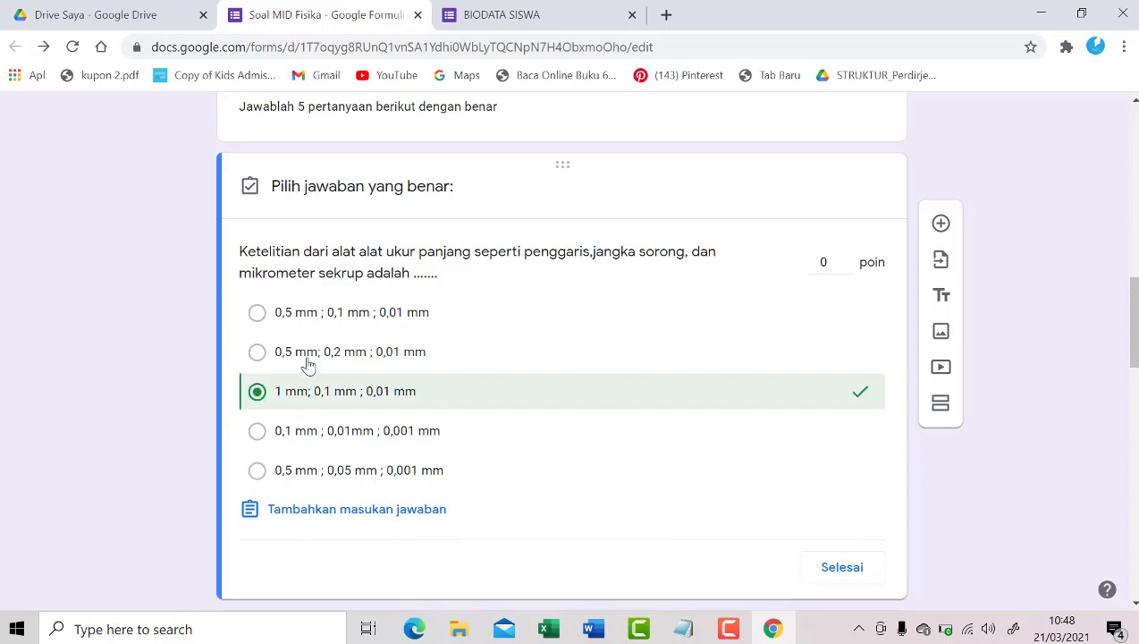
{"action": "left_click", "coordinate": [305, 362]}
{"action": "left_click", "coordinate": [290, 407]}
{"action": "left_click", "coordinate": [298, 354]}
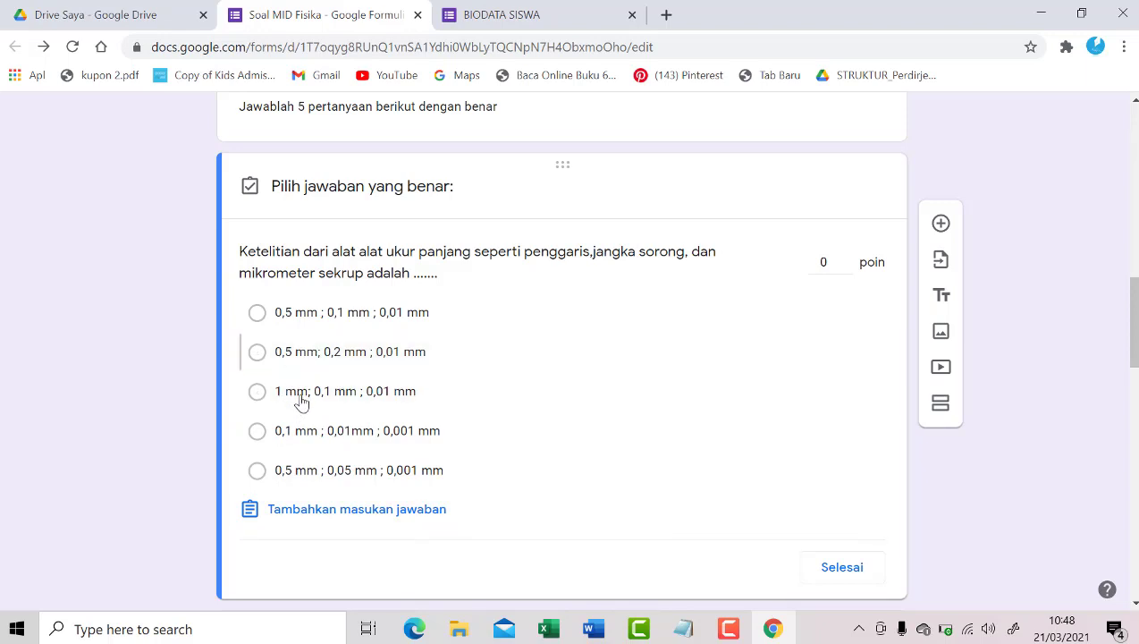
{"action": "left_click", "coordinate": [256, 393]}
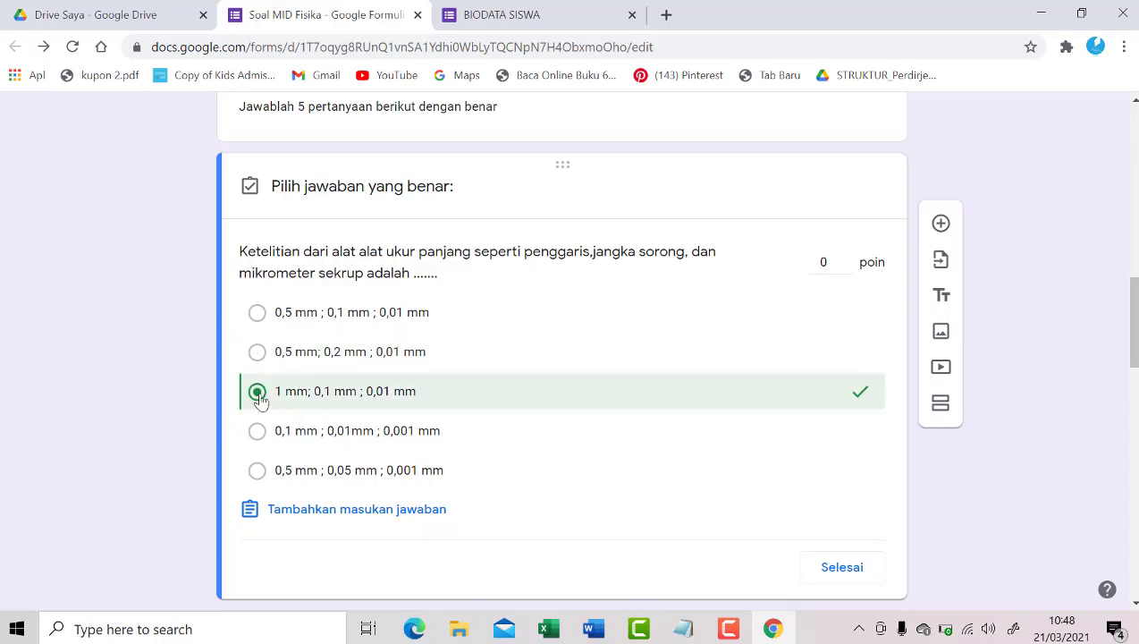
{"action": "left_click", "coordinate": [845, 260]}
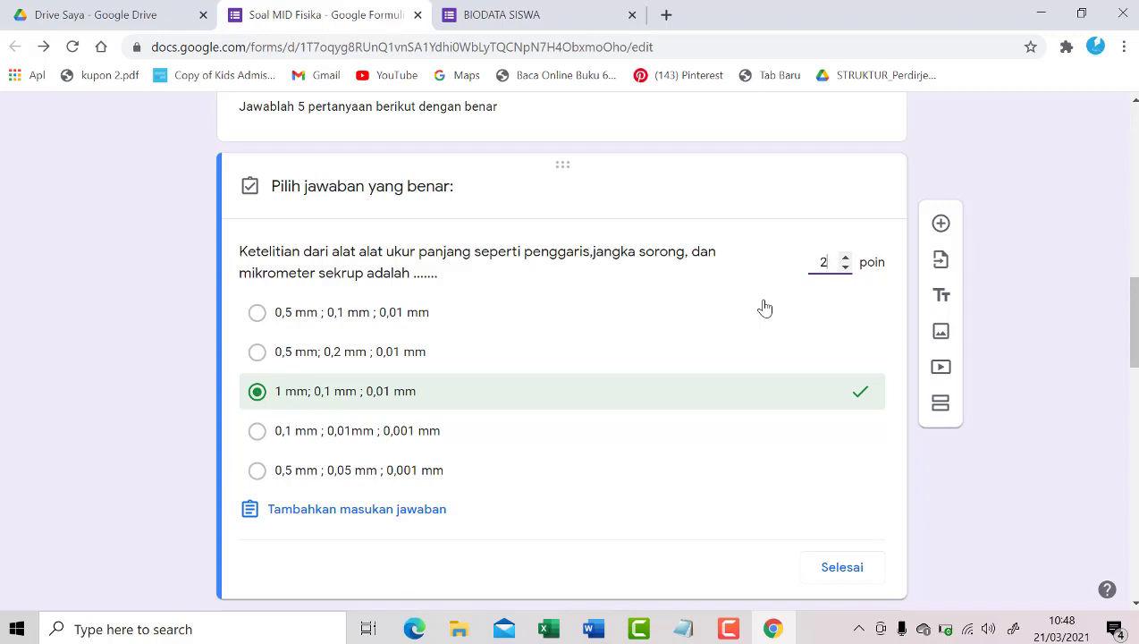
Make 'satuan besaran turunan' the correct answer to 'Meter persegi adalah ...', worth 2 points.
{"action": "left_click", "coordinate": [844, 572]}
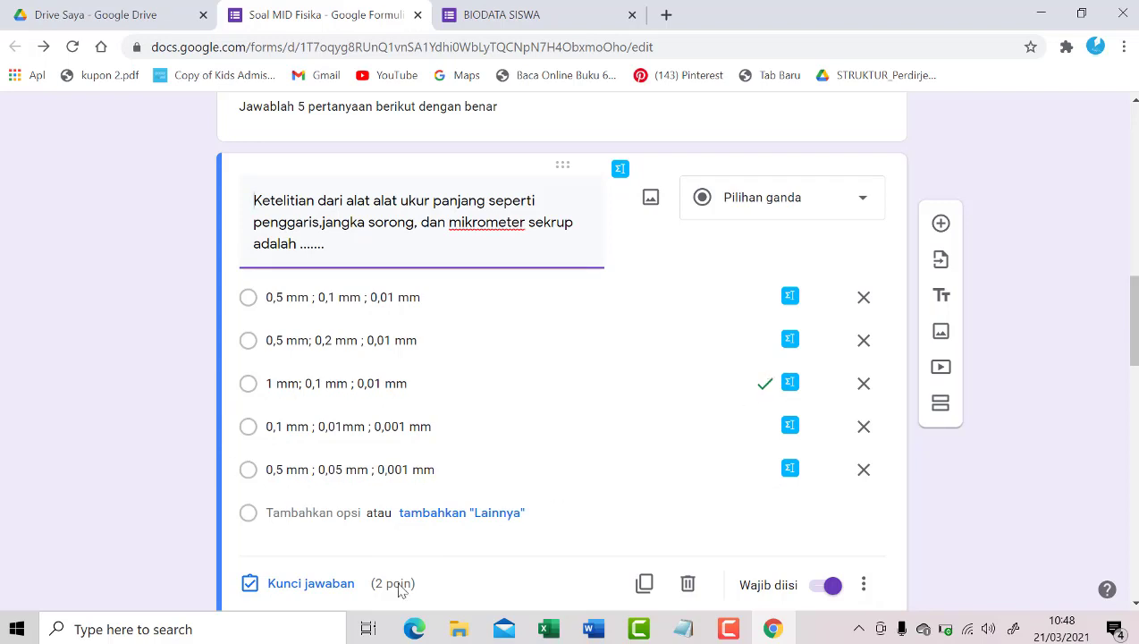
{"action": "scroll", "coordinate": [385, 586], "scroll_direction": "down", "scroll_amount": 4}
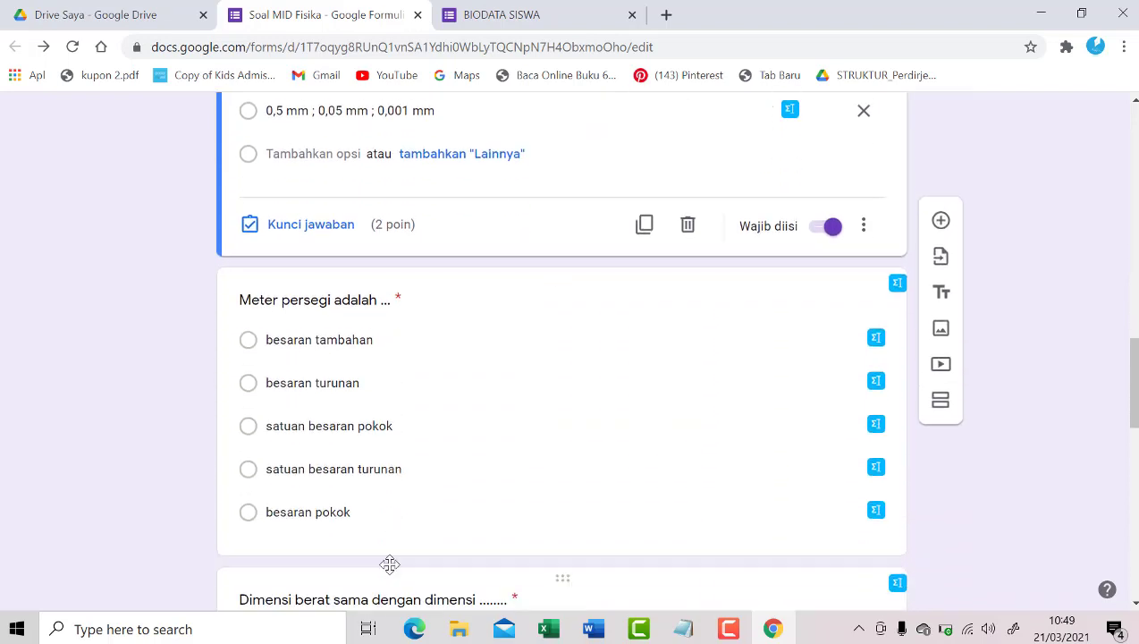
{"action": "left_click", "coordinate": [305, 519]}
{"action": "left_click", "coordinate": [305, 527]}
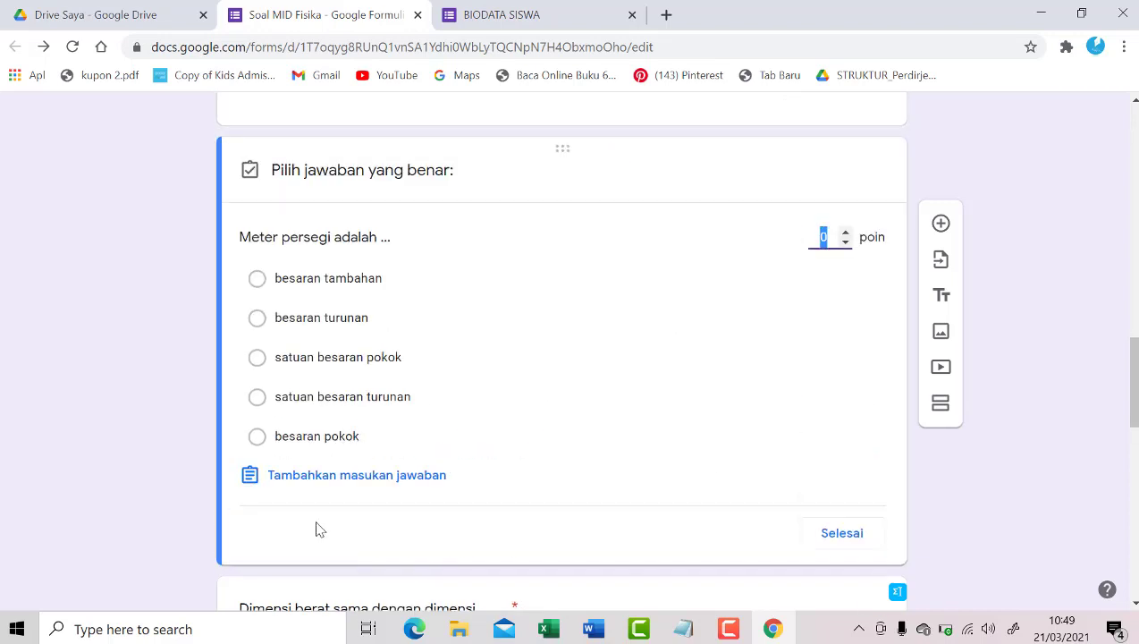
{"action": "left_click", "coordinate": [343, 368]}
{"action": "left_click", "coordinate": [310, 402]}
{"action": "left_click", "coordinate": [308, 359]}
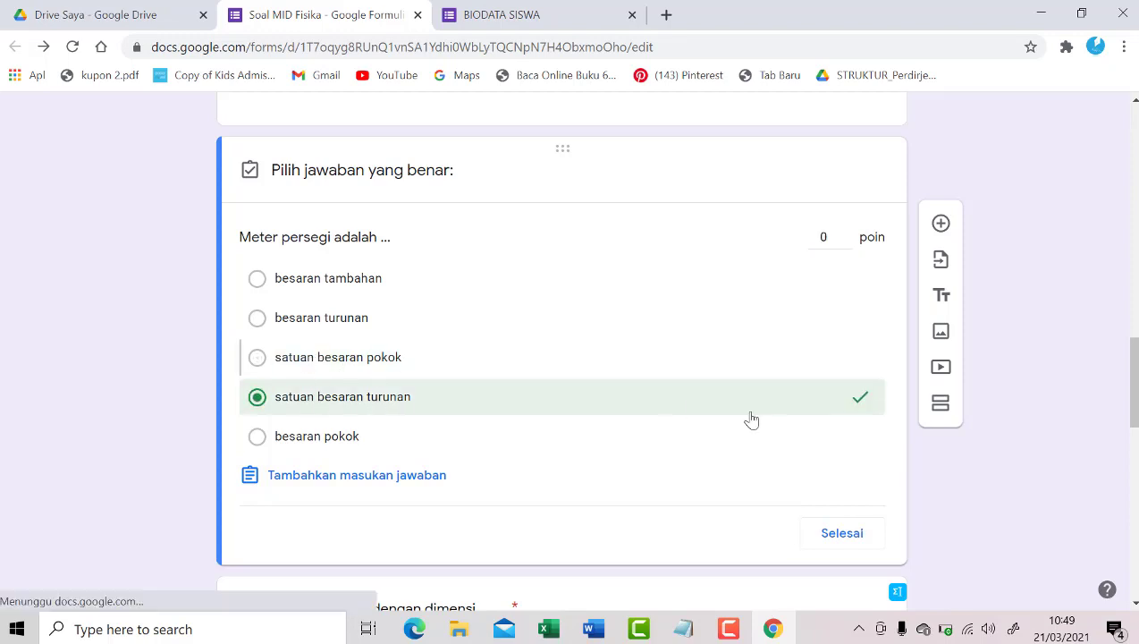
{"action": "left_click", "coordinate": [846, 232]}
{"action": "left_click", "coordinate": [846, 233]}
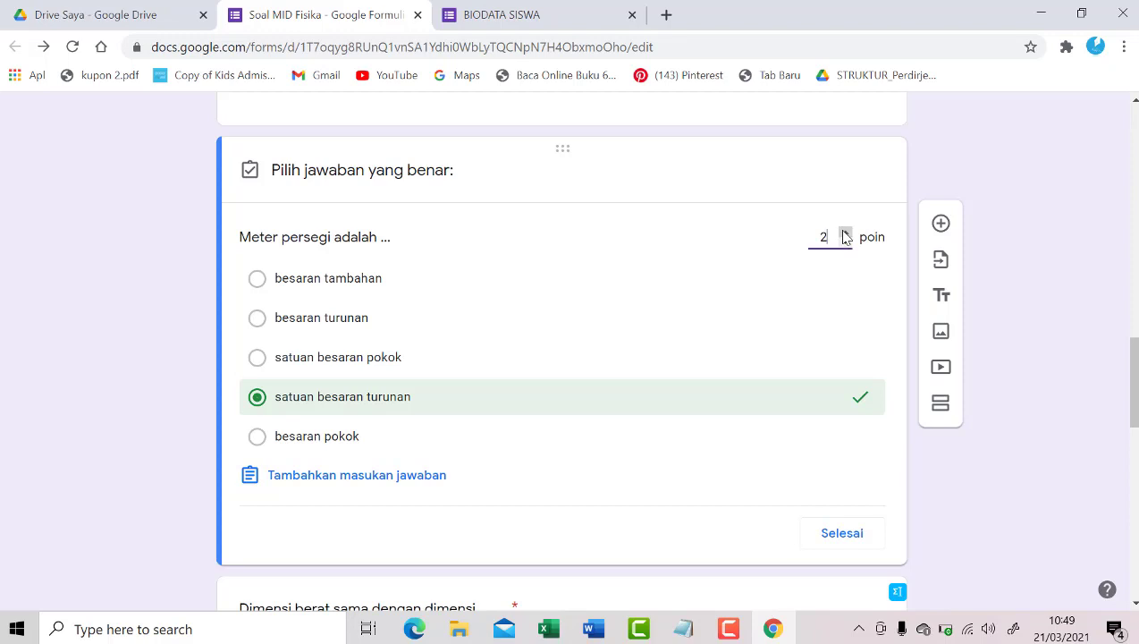
{"action": "left_click", "coordinate": [833, 534]}
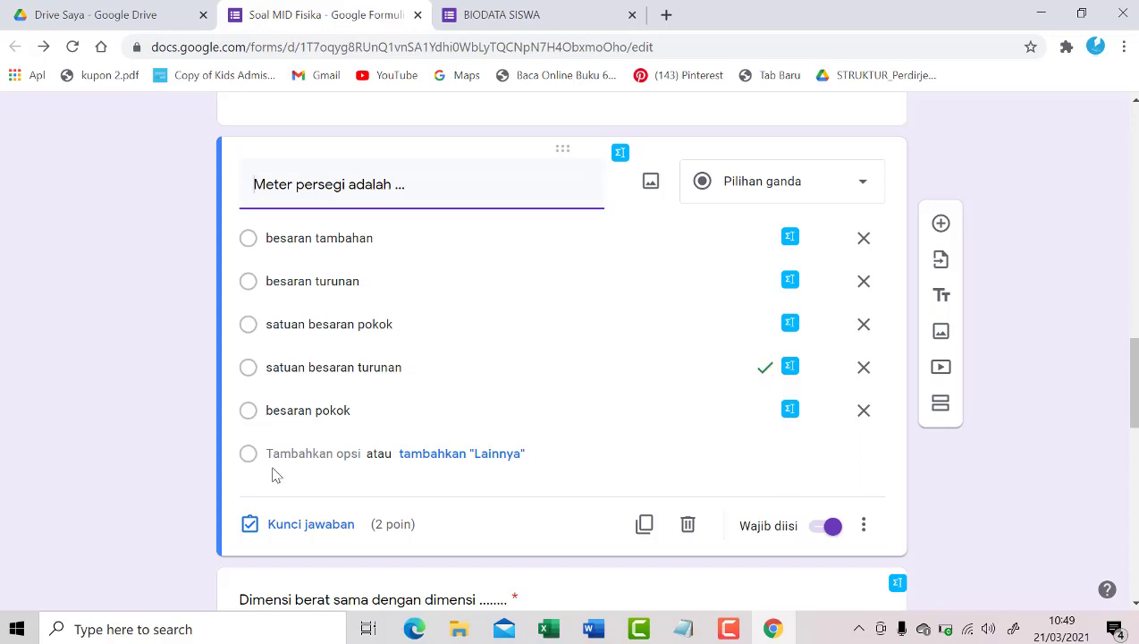
{"action": "scroll", "coordinate": [409, 536], "scroll_direction": "down", "scroll_amount": 4}
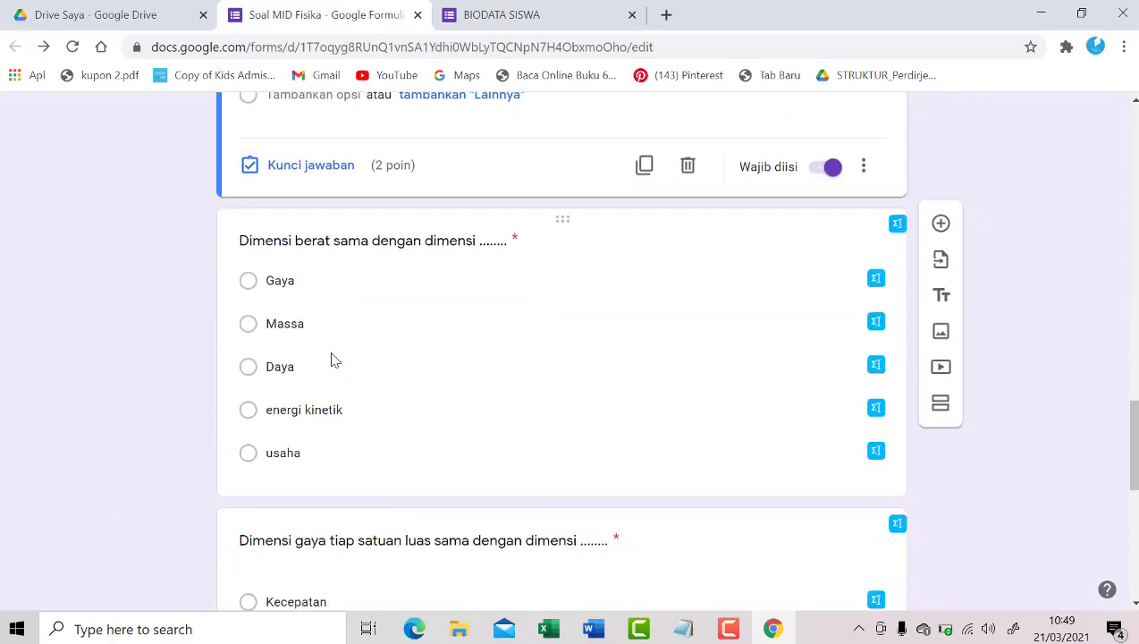
Set Gaya as the correct answer to the Dimensi berat question, worth 2 points.
{"action": "left_click", "coordinate": [317, 405]}
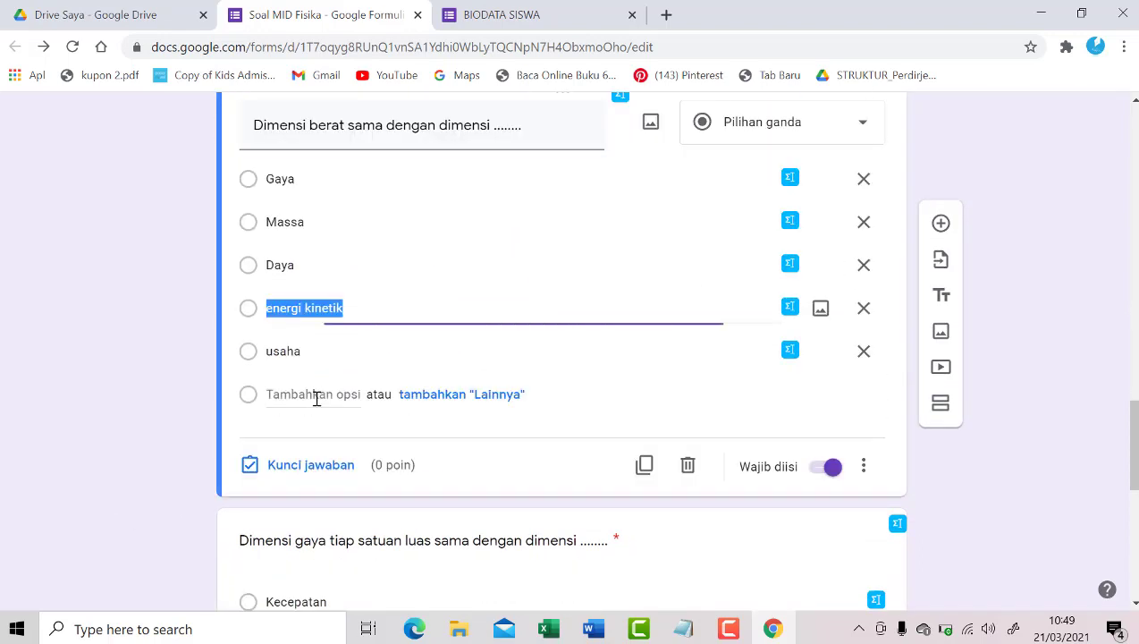
{"action": "left_click", "coordinate": [313, 469]}
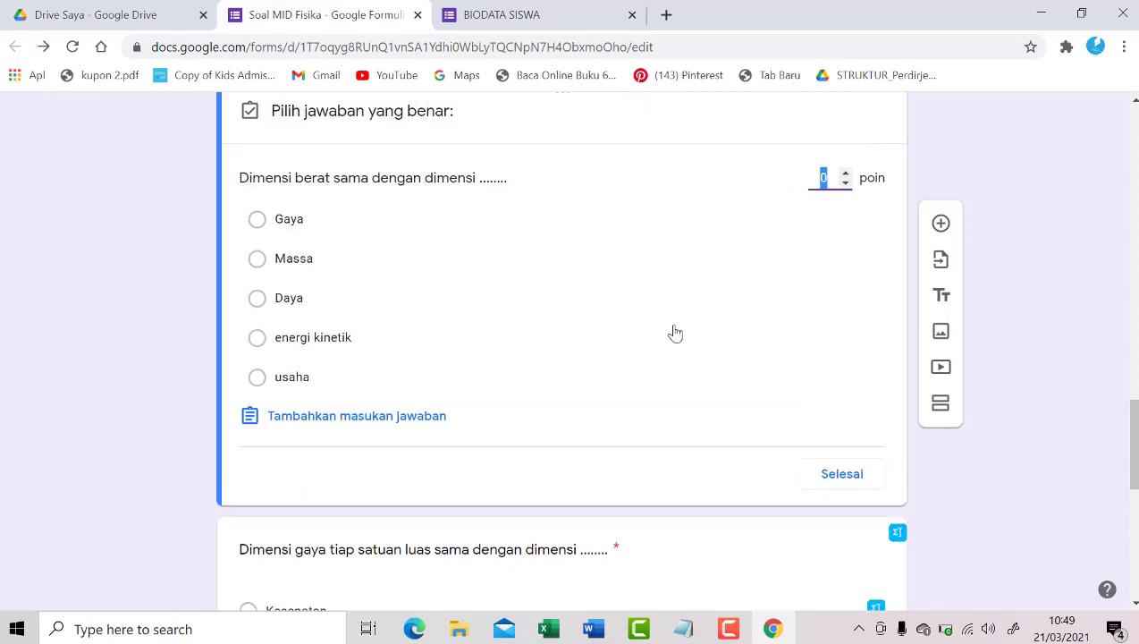
{"action": "left_click", "coordinate": [297, 230]}
{"action": "left_click", "coordinate": [846, 174]}
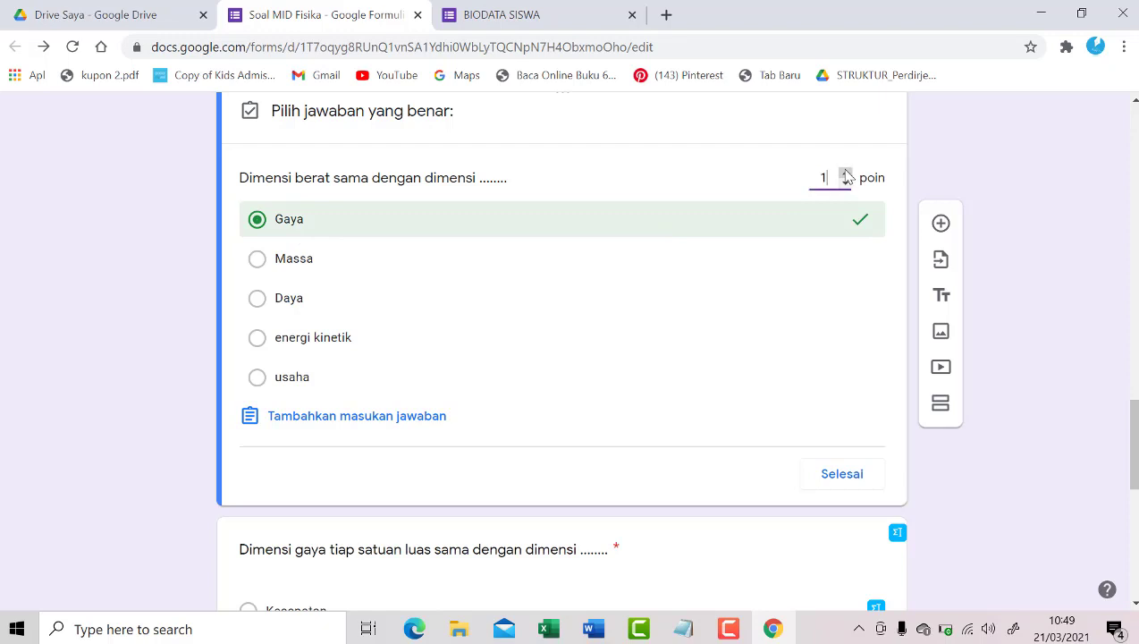
{"action": "left_click", "coordinate": [851, 473]}
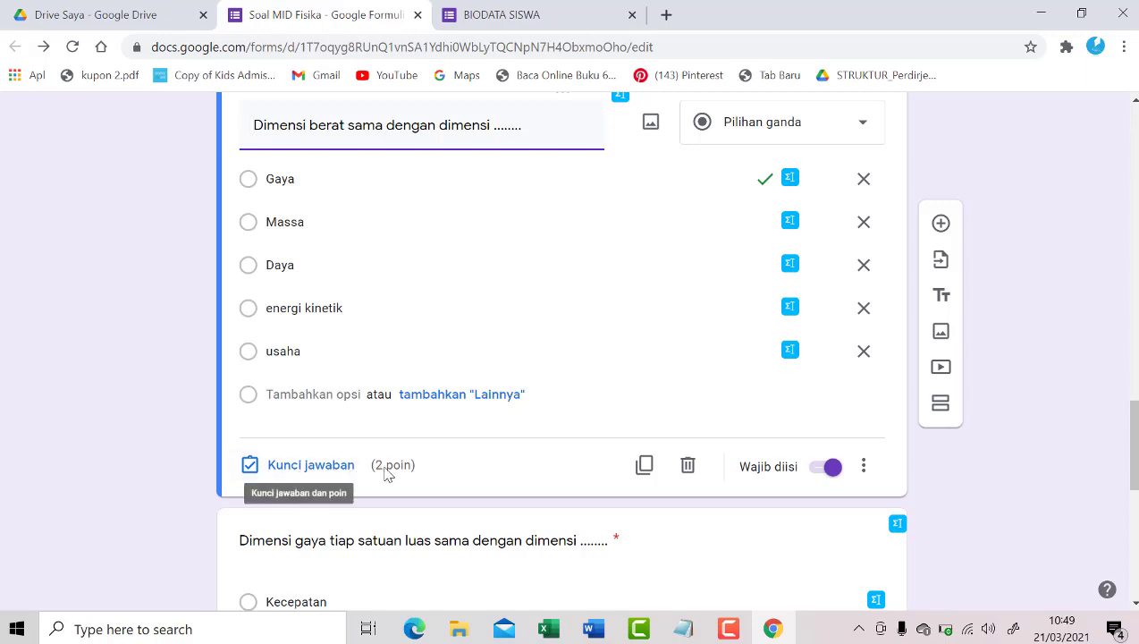
Set Tekanan as the correct answer to the force-per-area question, worth 2 points.
{"action": "scroll", "coordinate": [386, 474], "scroll_direction": "down", "scroll_amount": 3}
{"action": "left_click", "coordinate": [382, 428]}
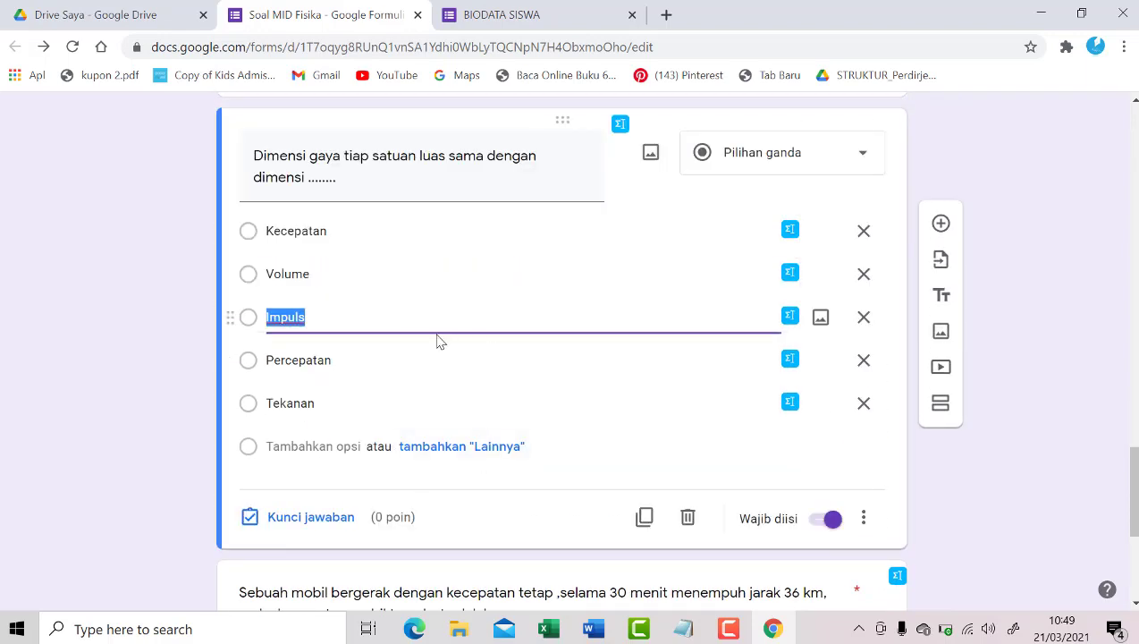
{"action": "left_click", "coordinate": [254, 404]}
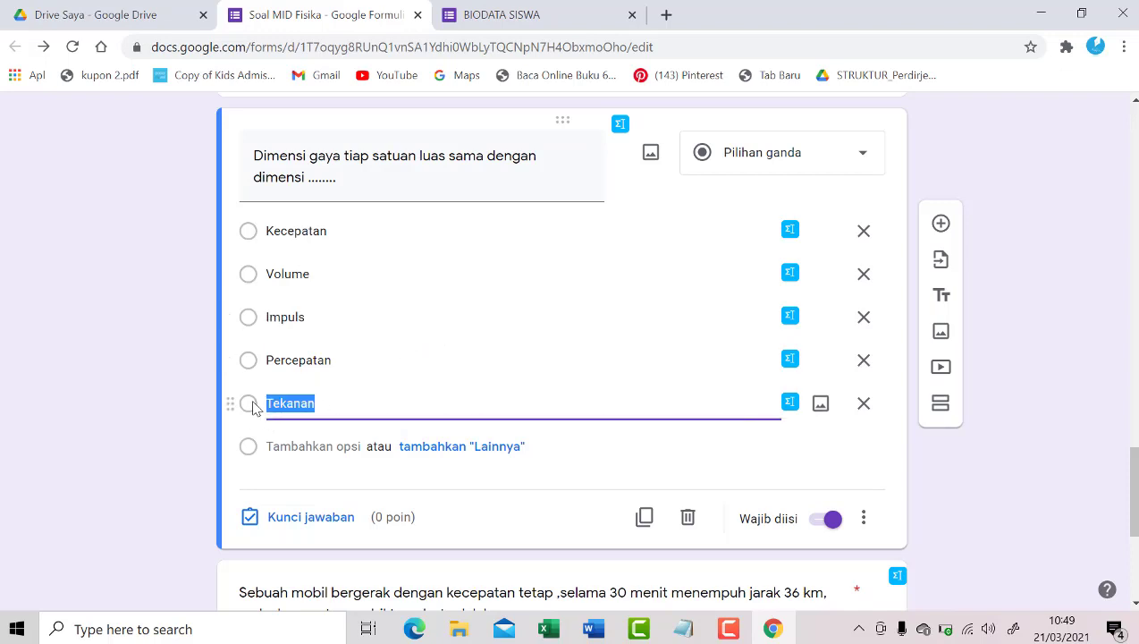
{"action": "left_click", "coordinate": [287, 517]}
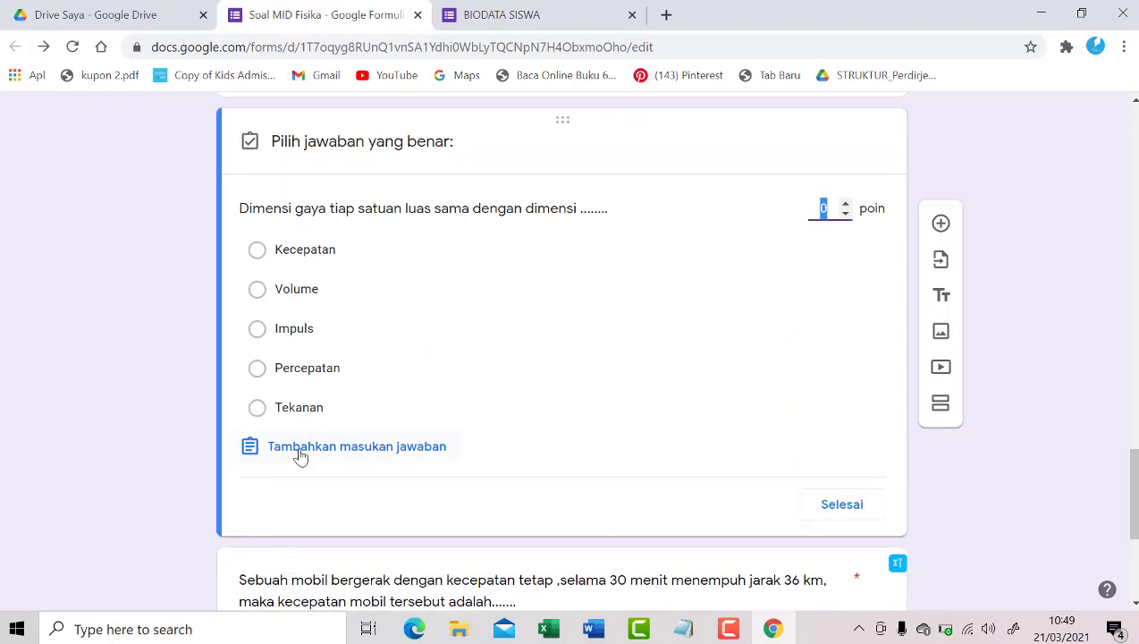
{"action": "left_click", "coordinate": [851, 506]}
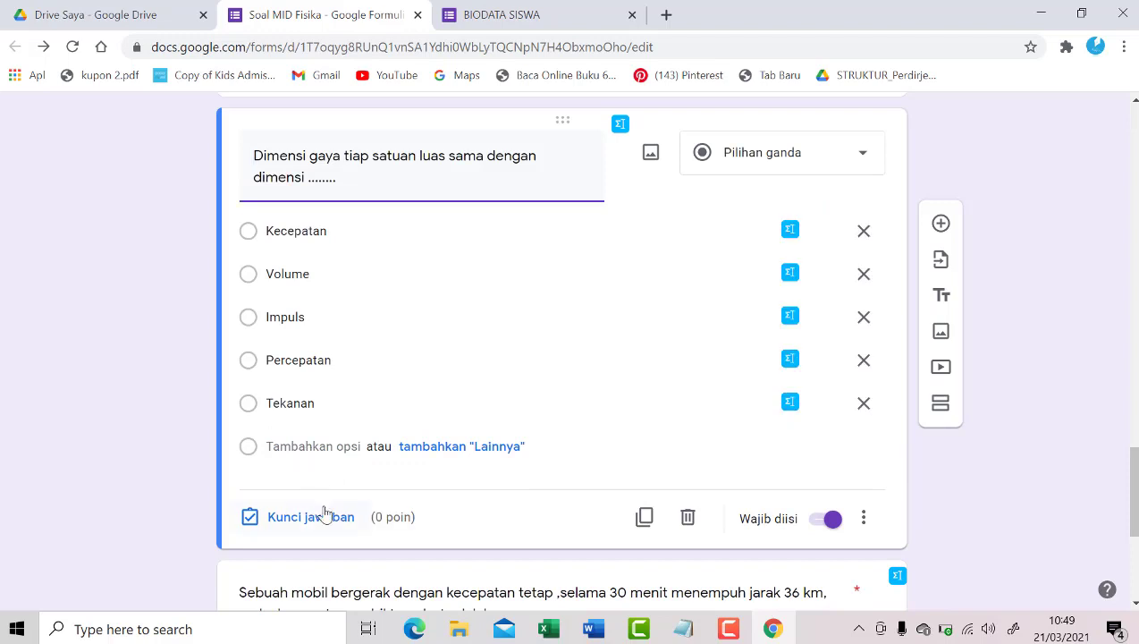
{"action": "left_click", "coordinate": [314, 523]}
{"action": "left_click", "coordinate": [256, 408]}
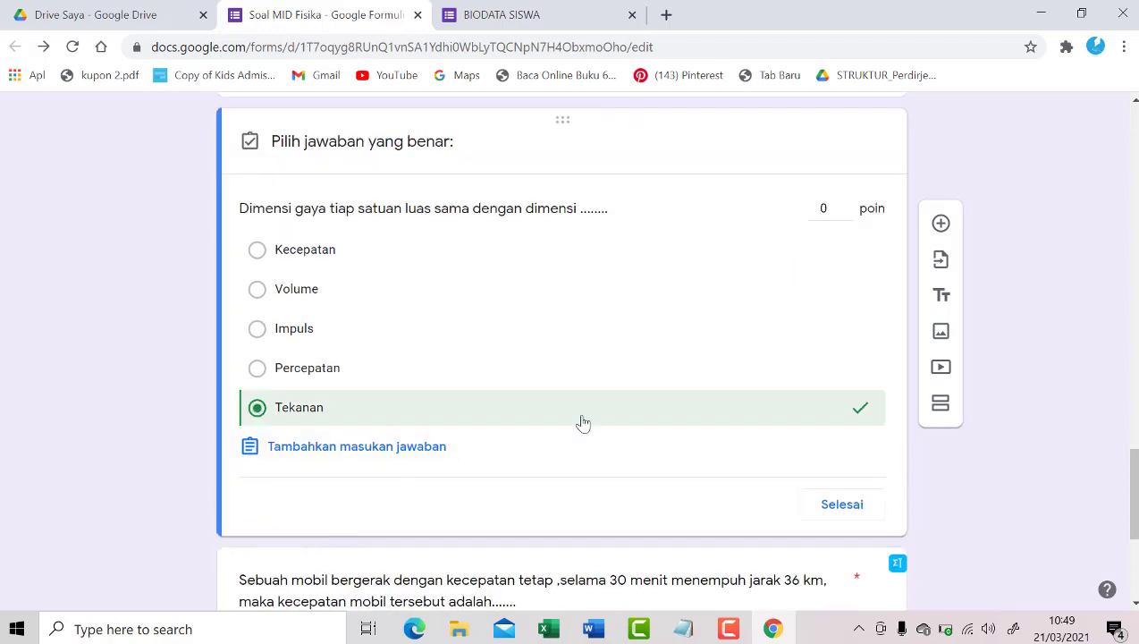
{"action": "left_click", "coordinate": [845, 204]}
{"action": "left_click", "coordinate": [851, 503]}
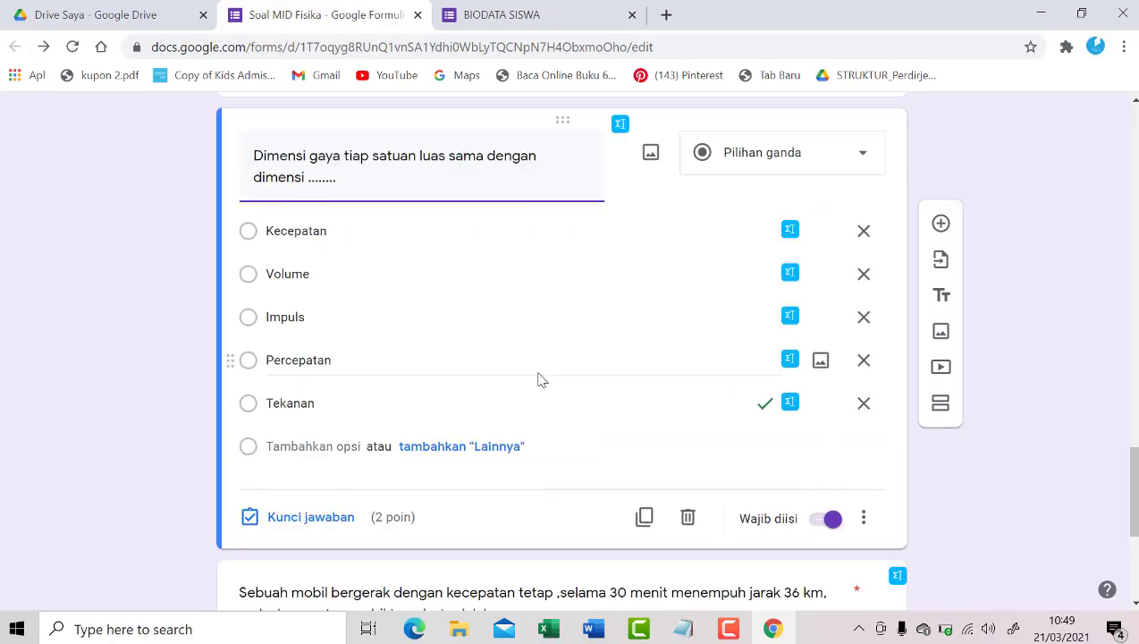
Set 20 m/s as the correct answer to the moving-car question, worth 2 points.
{"action": "scroll", "coordinate": [540, 376], "scroll_direction": "down", "scroll_amount": 3}
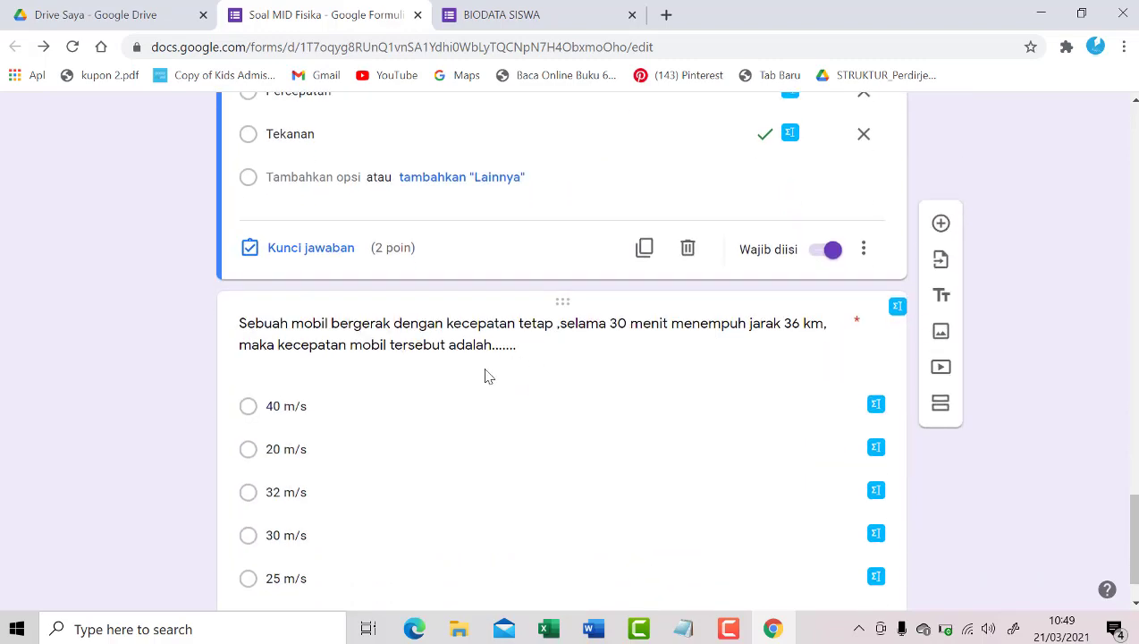
{"action": "scroll", "coordinate": [487, 376], "scroll_direction": "down", "scroll_amount": 1}
{"action": "left_click", "coordinate": [532, 385]}
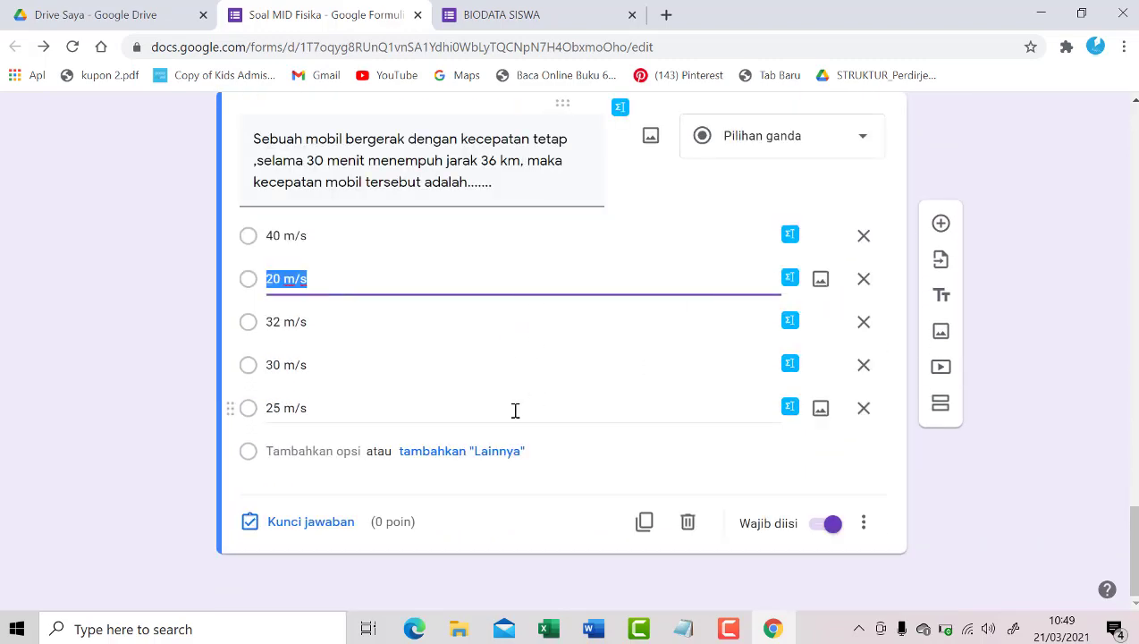
{"action": "left_click", "coordinate": [284, 528]}
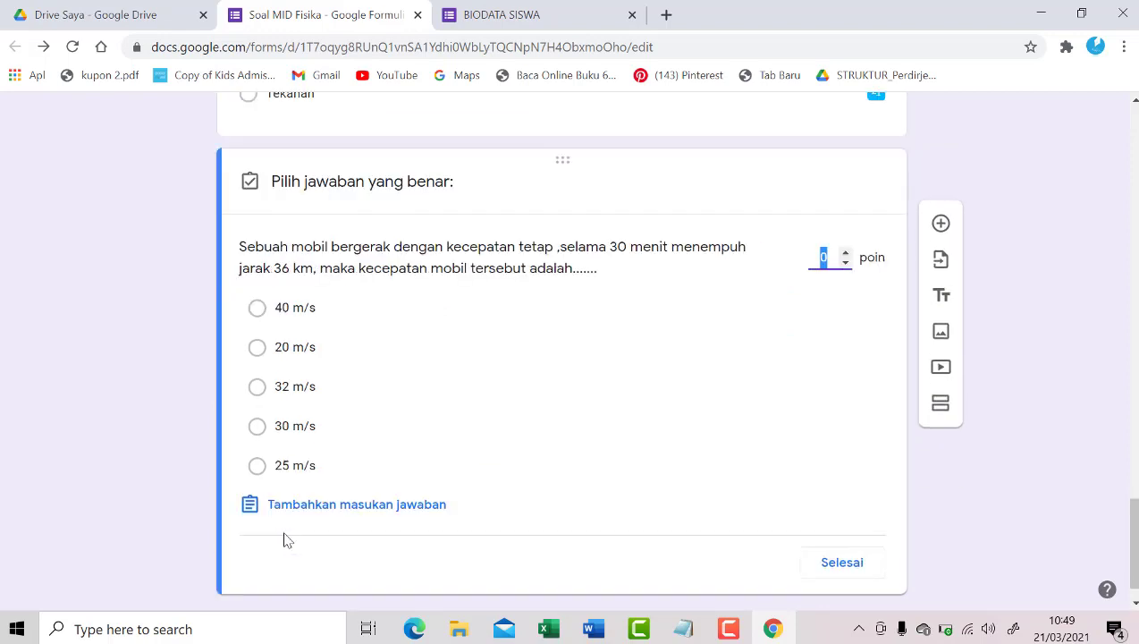
{"action": "left_click", "coordinate": [843, 569]}
{"action": "left_click", "coordinate": [300, 426]}
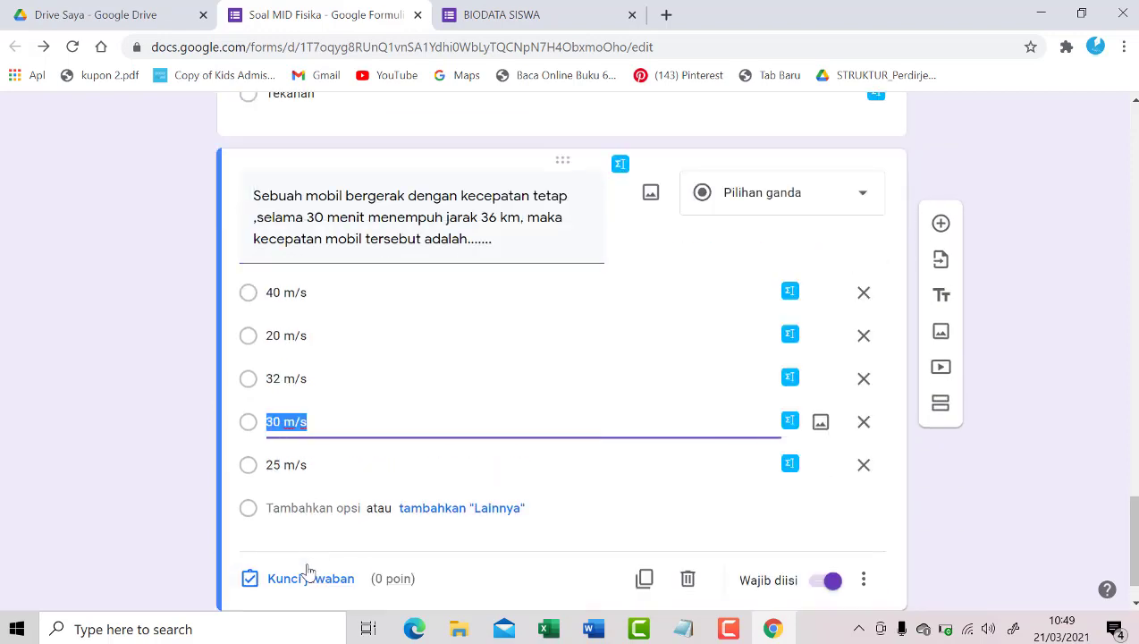
{"action": "left_click", "coordinate": [306, 577]}
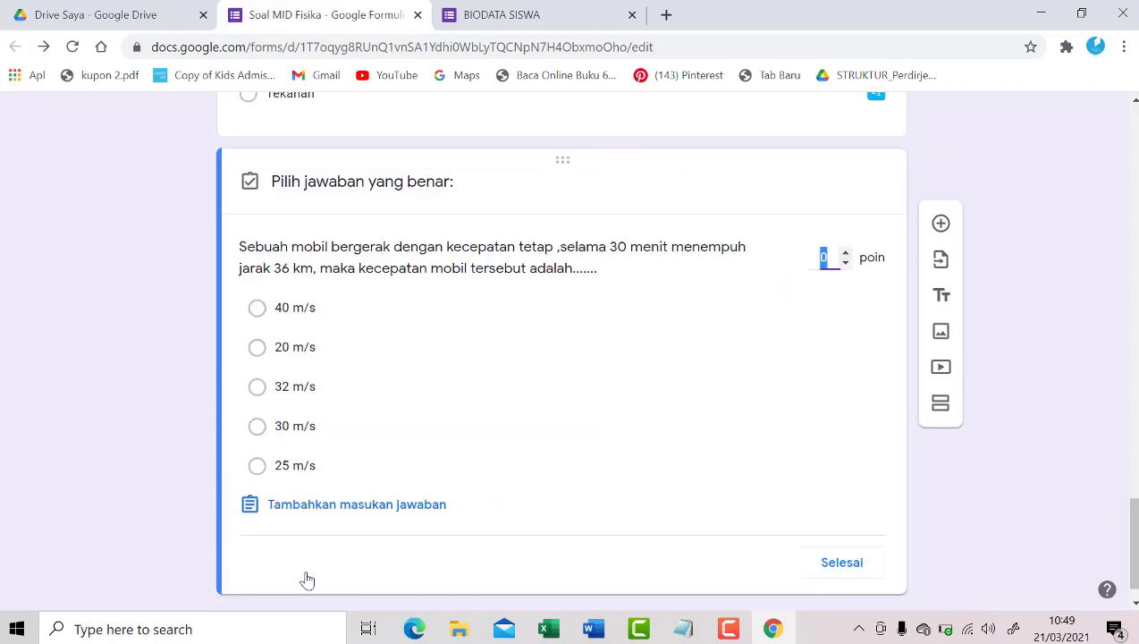
{"action": "left_click", "coordinate": [258, 348]}
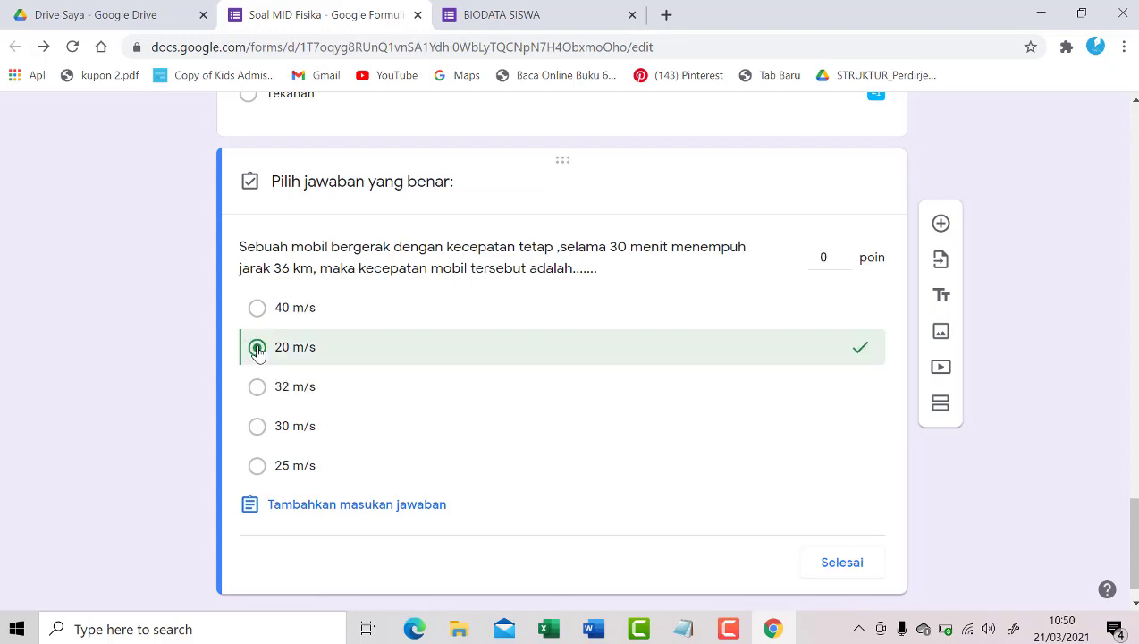
{"action": "left_click", "coordinate": [848, 252]}
{"action": "left_click", "coordinate": [848, 252]}
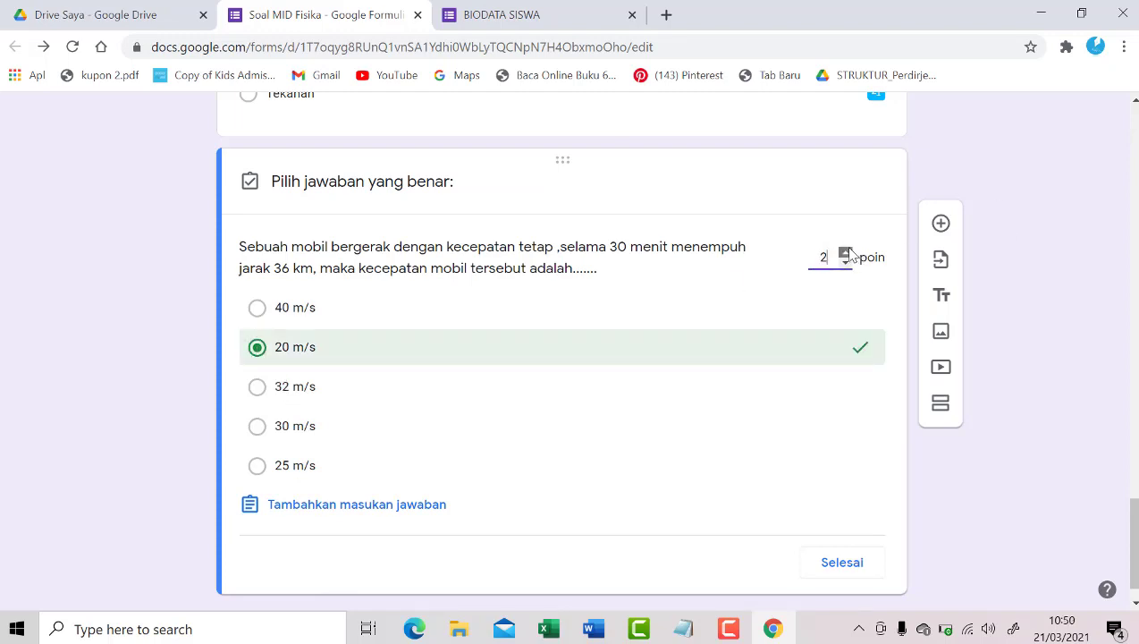
{"action": "left_click", "coordinate": [837, 560]}
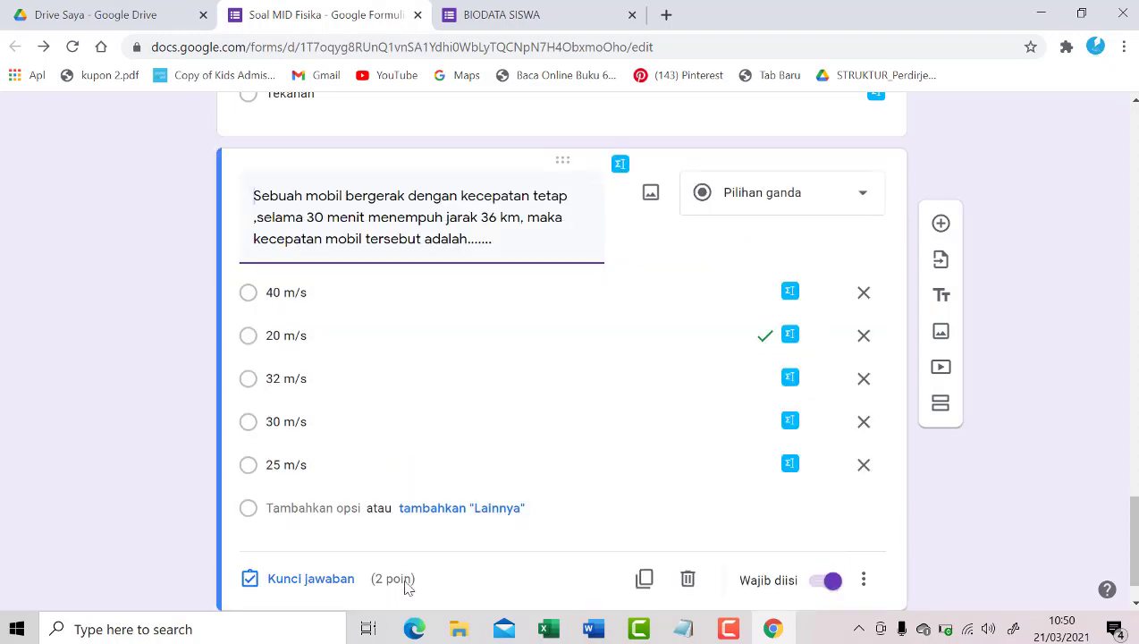
Review the force-per-area, Dimensi berat and Meter persegi questions again.
{"action": "scroll", "coordinate": [458, 418], "scroll_direction": "up", "scroll_amount": 3}
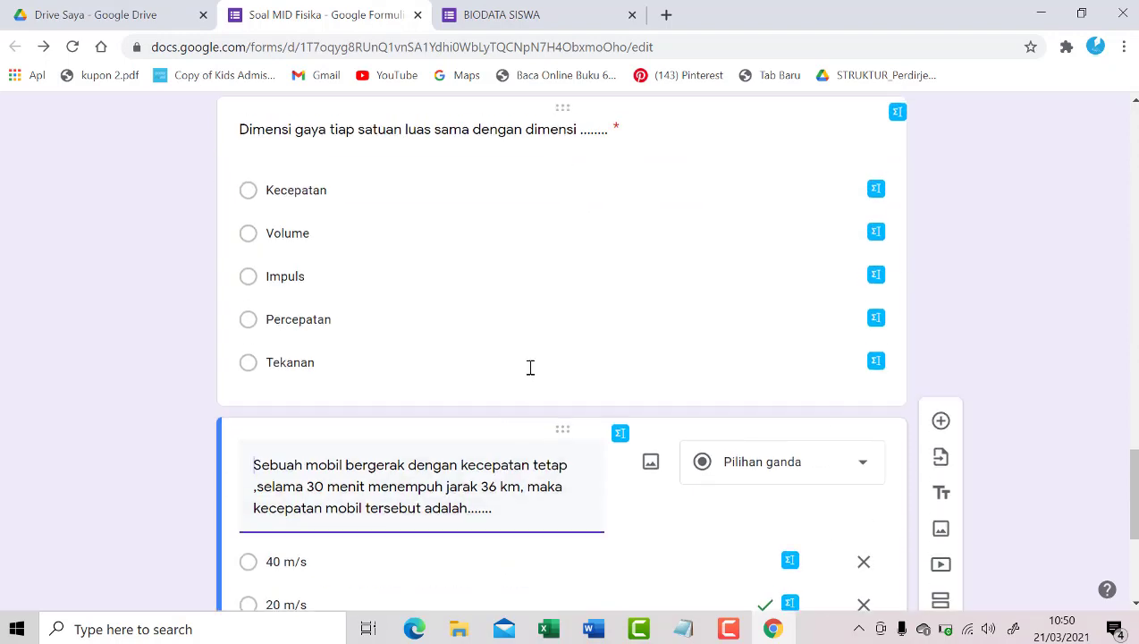
{"action": "left_click", "coordinate": [530, 369]}
{"action": "scroll", "coordinate": [611, 458], "scroll_direction": "down", "scroll_amount": 2}
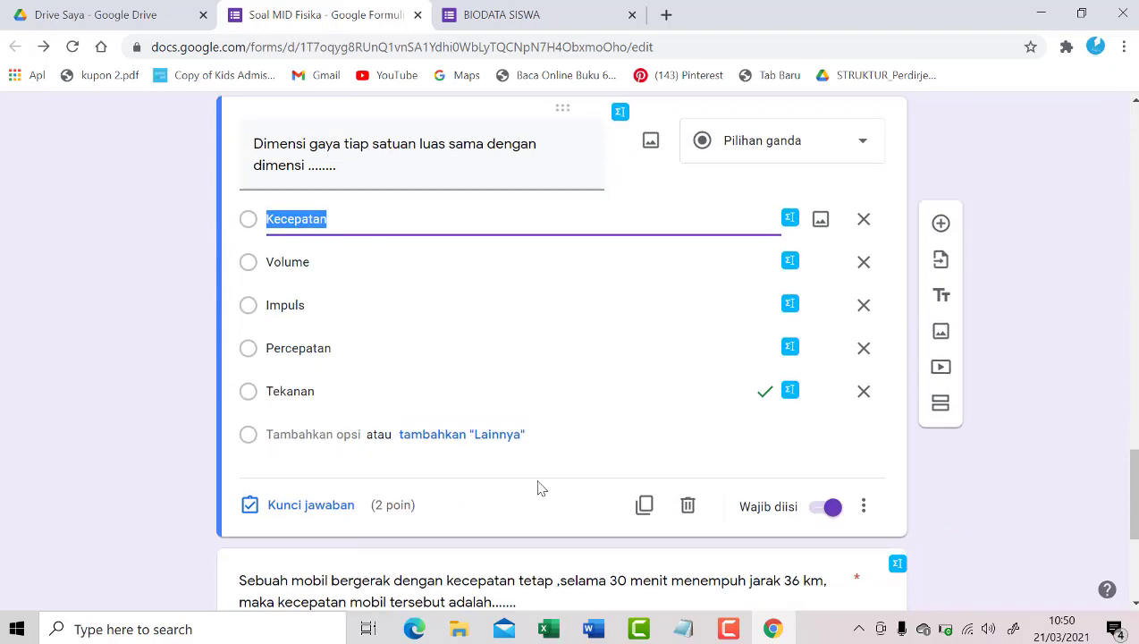
{"action": "scroll", "coordinate": [501, 497], "scroll_direction": "up", "scroll_amount": 3}
{"action": "left_click", "coordinate": [516, 270]}
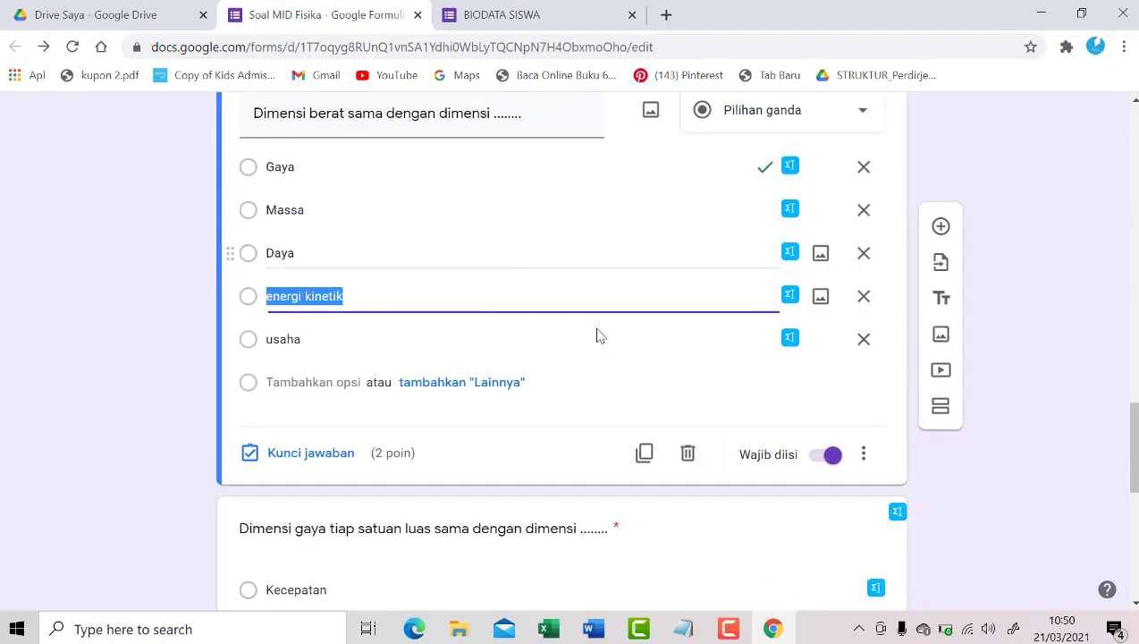
{"action": "scroll", "coordinate": [474, 351], "scroll_direction": "up", "scroll_amount": 5}
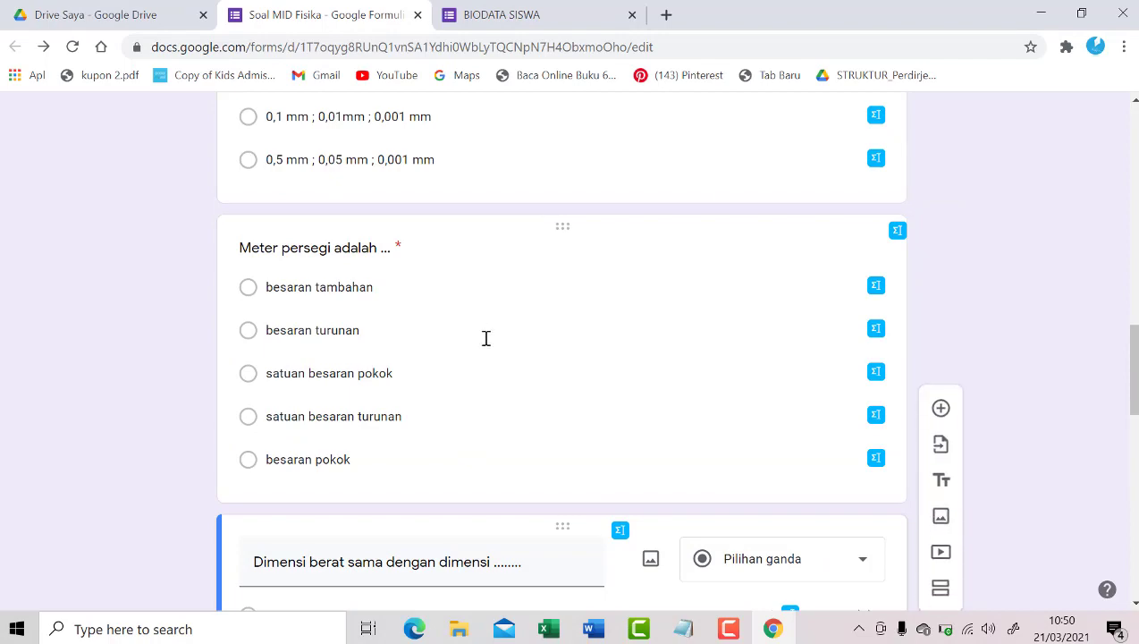
{"action": "left_click", "coordinate": [485, 336]}
Select the Ketelitian question's third answer, then bring the Notepad lesson outline forward.
{"action": "scroll", "coordinate": [447, 411], "scroll_direction": "up", "scroll_amount": 3}
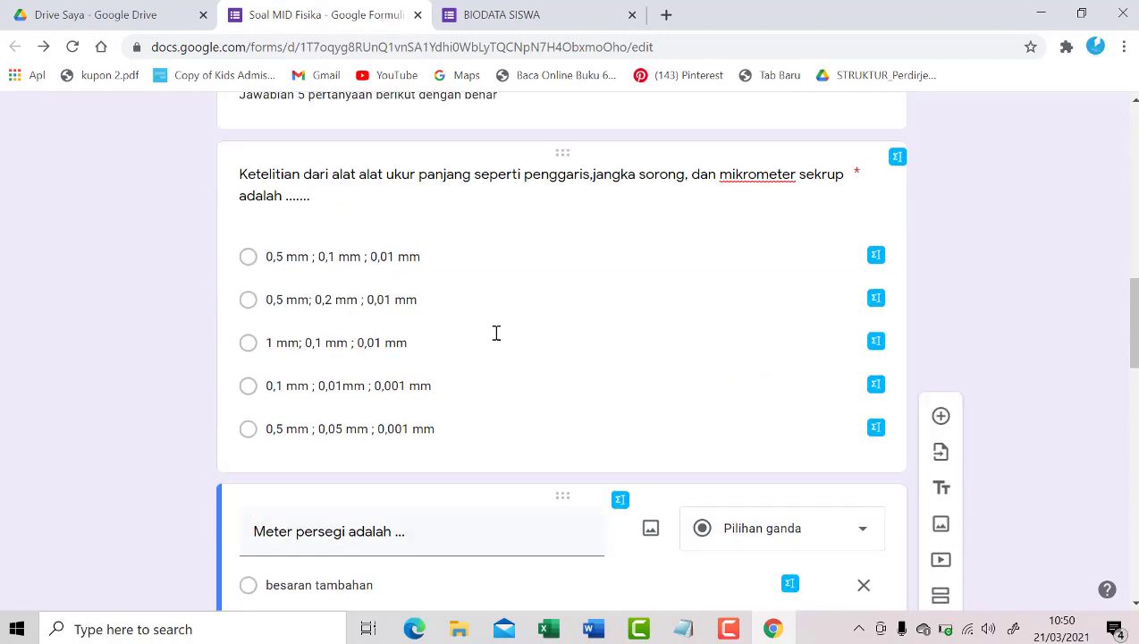
{"action": "left_click", "coordinate": [497, 337]}
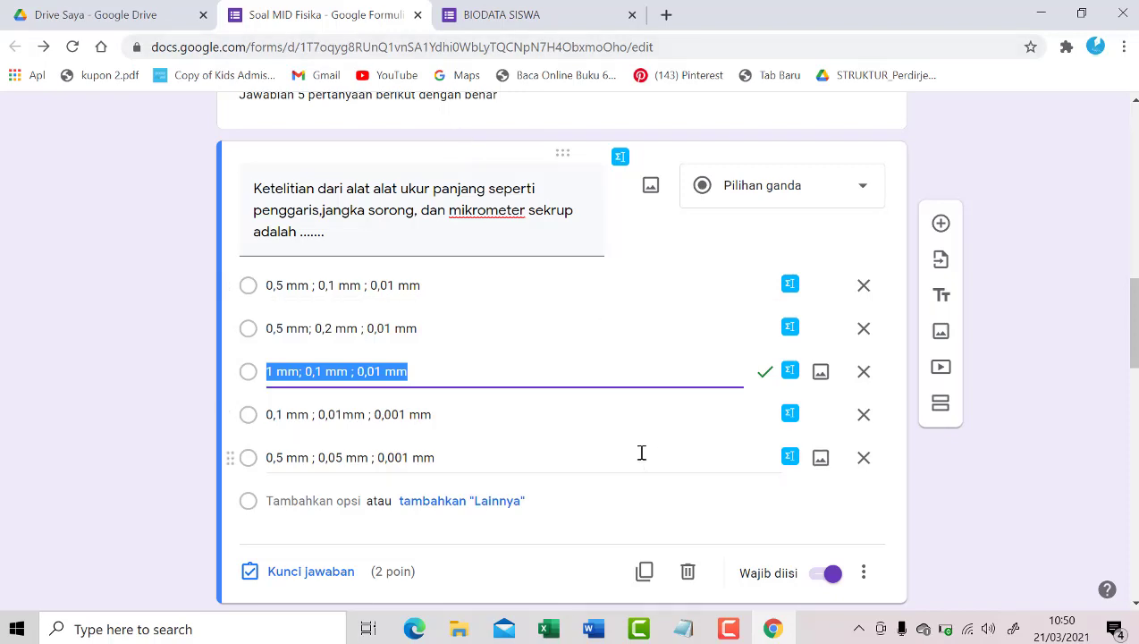
{"action": "left_click", "coordinate": [683, 629]}
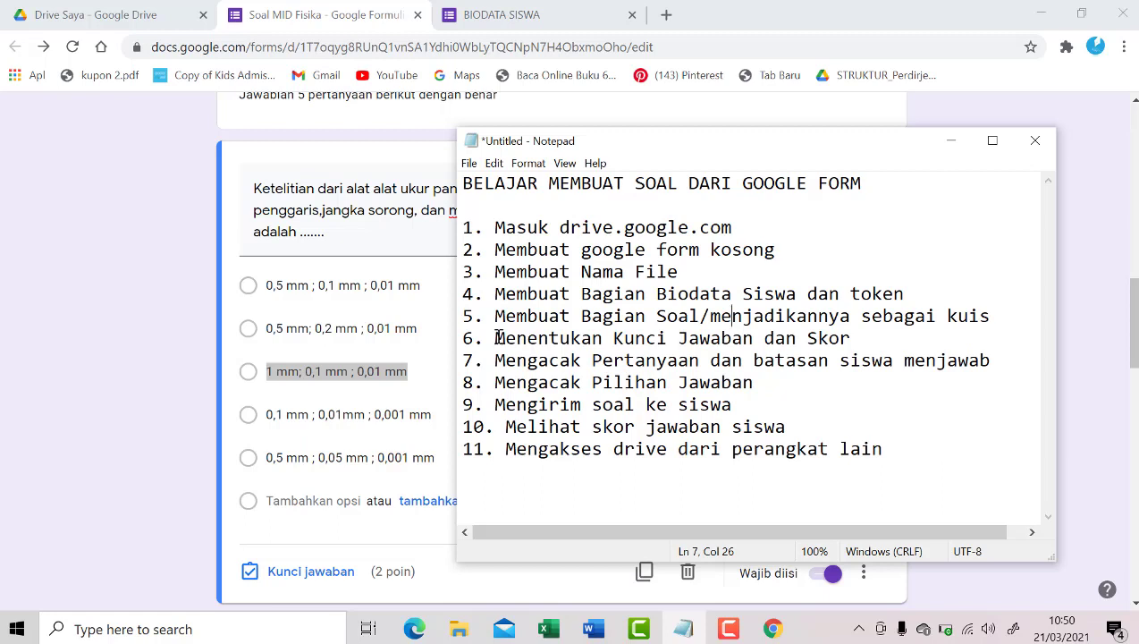
Point out the answer-key and question-shuffling lines, then minimize Notepad without saving.
{"action": "left_click", "coordinate": [854, 338]}
{"action": "left_click", "coordinate": [505, 361]}
{"action": "left_click", "coordinate": [1035, 140]}
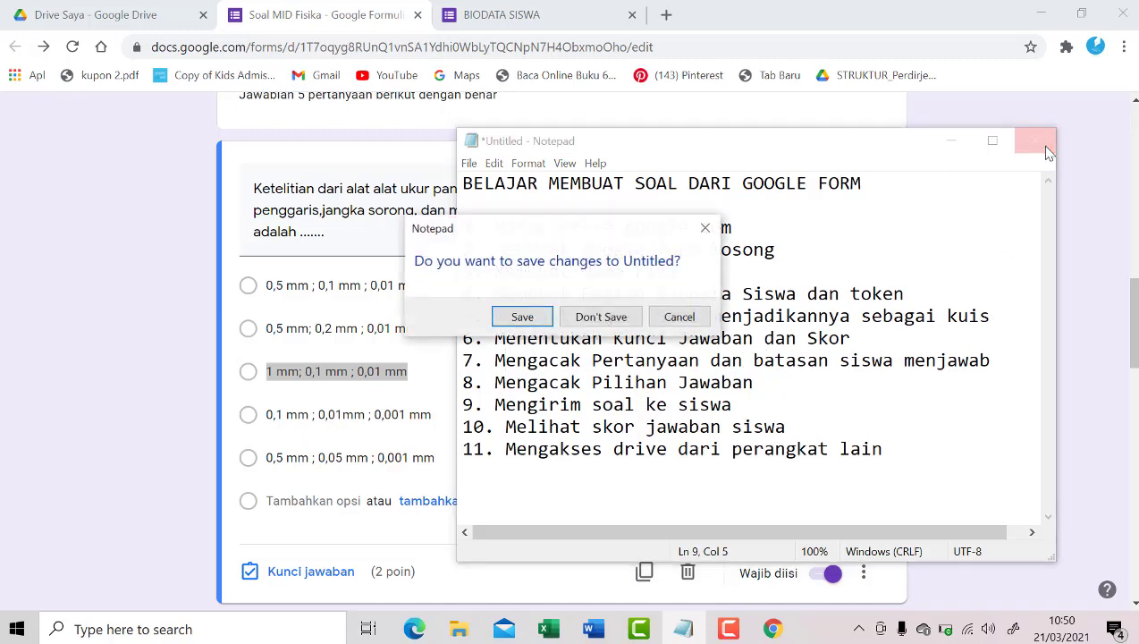
{"action": "left_click", "coordinate": [678, 318]}
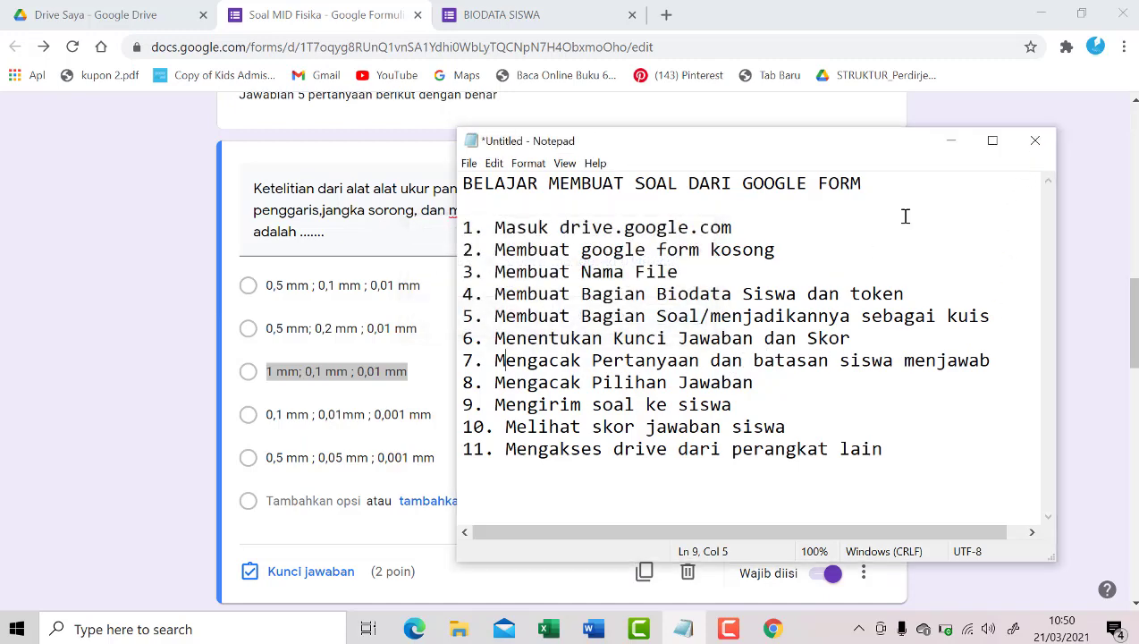
{"action": "left_click", "coordinate": [950, 141]}
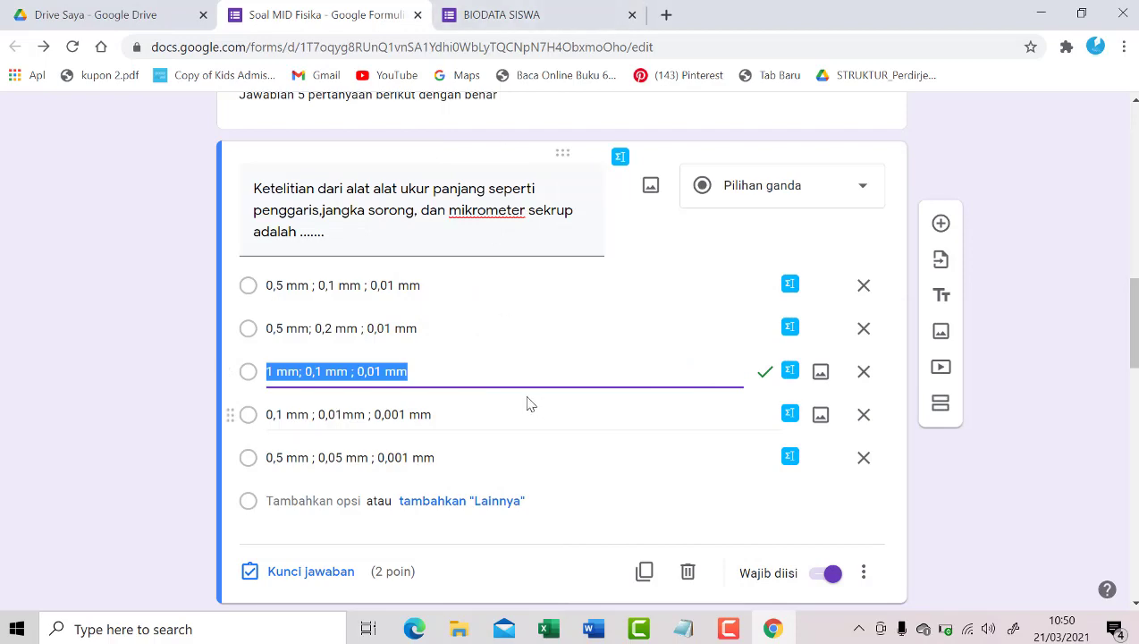
In the form settings, limit each respondent to one response.
{"action": "left_click", "coordinate": [605, 520]}
{"action": "scroll", "coordinate": [604, 520], "scroll_direction": "up", "scroll_amount": 3}
{"action": "scroll", "coordinate": [605, 521], "scroll_direction": "up", "scroll_amount": 8}
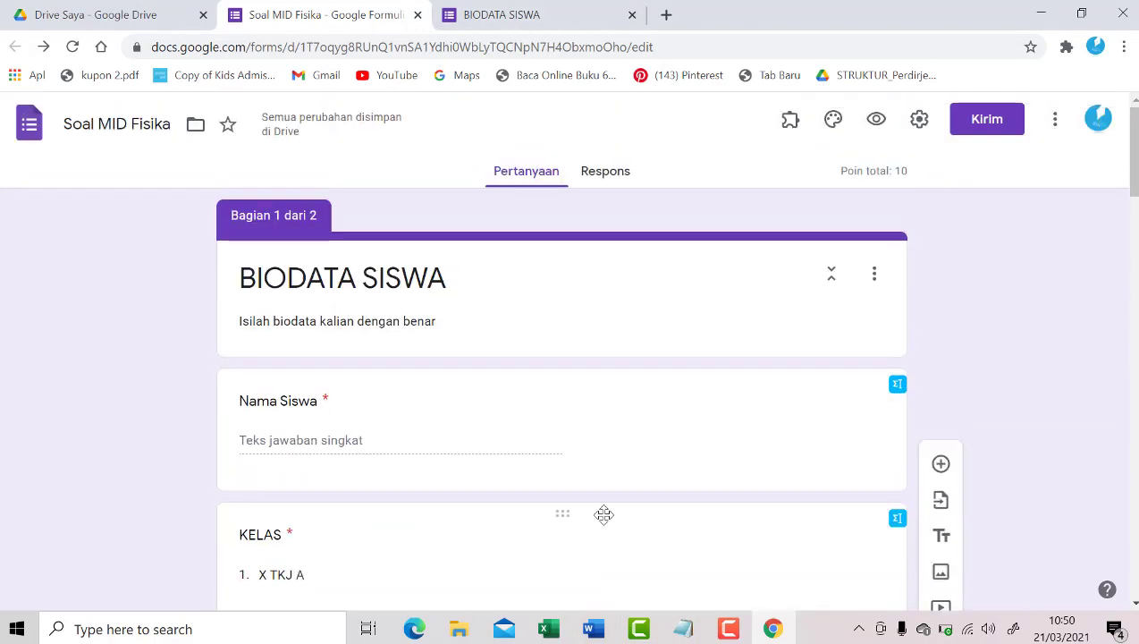
{"action": "left_click", "coordinate": [921, 123]}
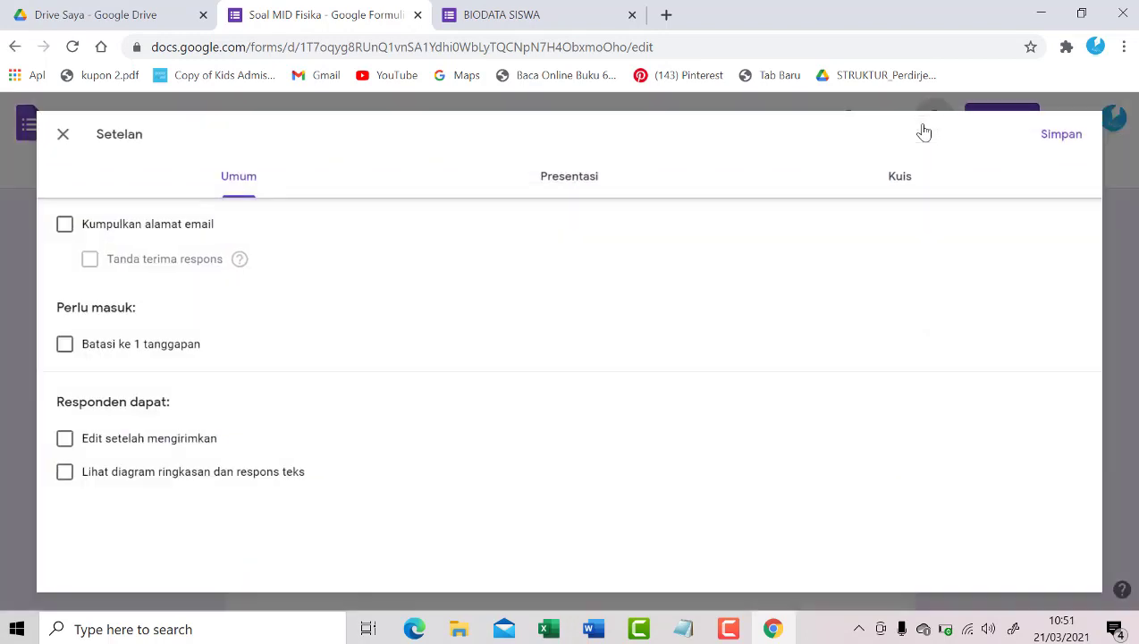
{"action": "left_click", "coordinate": [224, 163]}
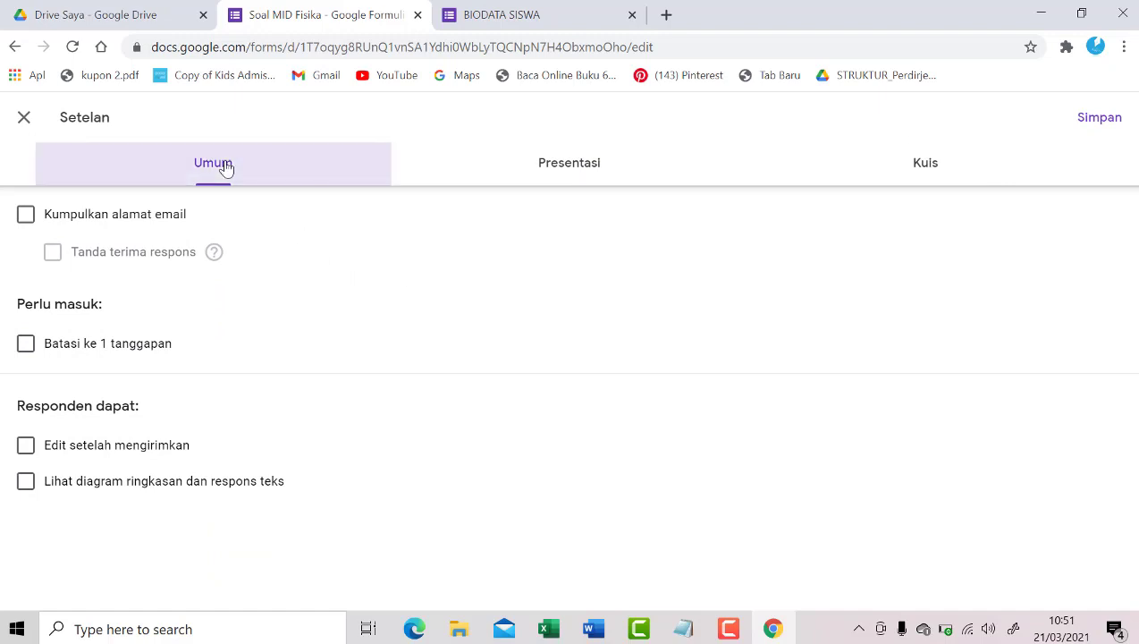
{"action": "left_click", "coordinate": [27, 350]}
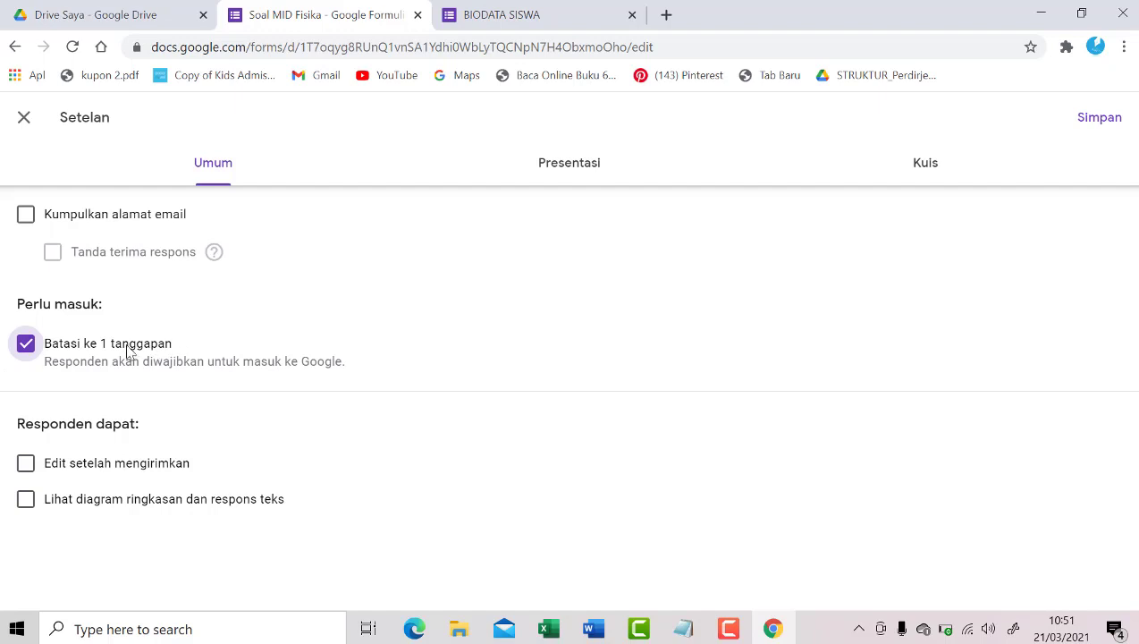
Turn on shuffled question order in the presentation settings.
{"action": "left_click", "coordinate": [556, 166]}
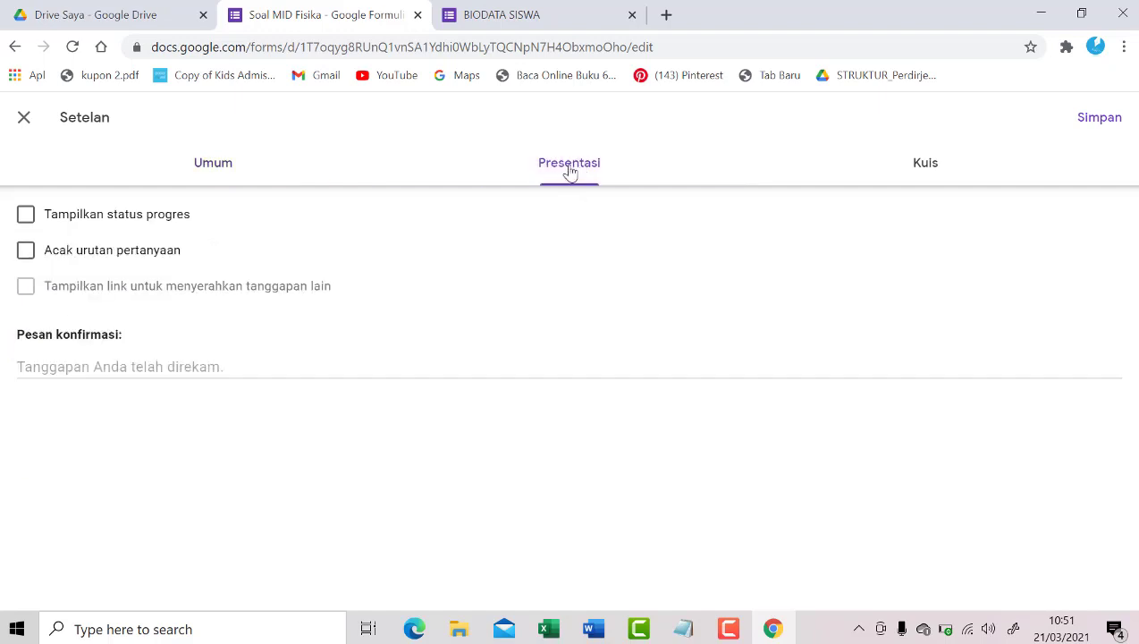
{"action": "left_click", "coordinate": [569, 173]}
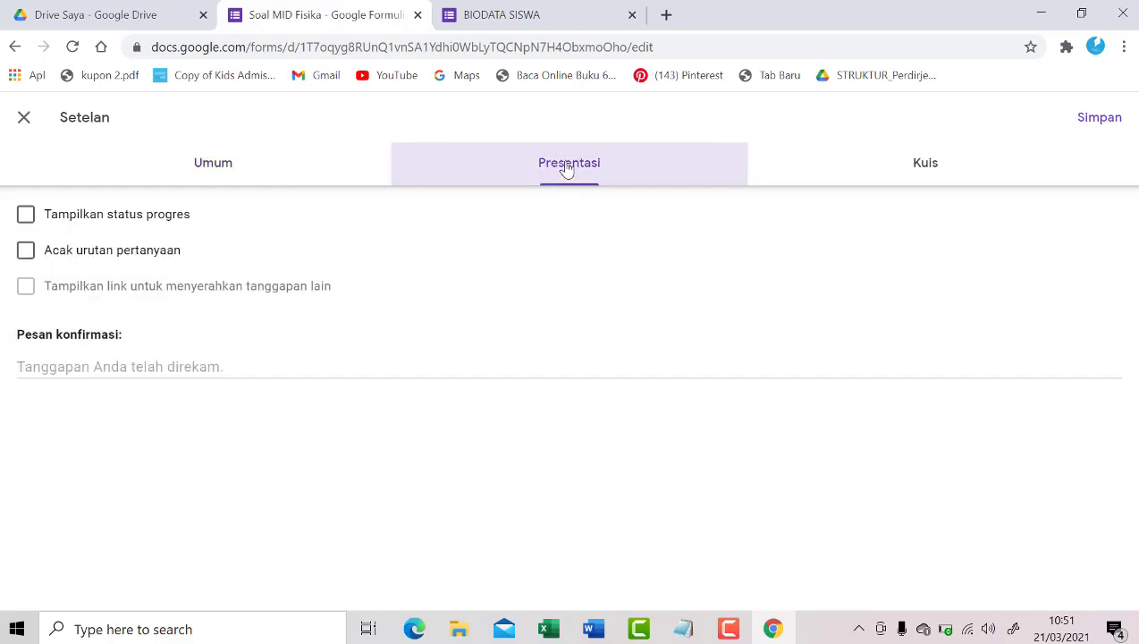
{"action": "left_click", "coordinate": [26, 254]}
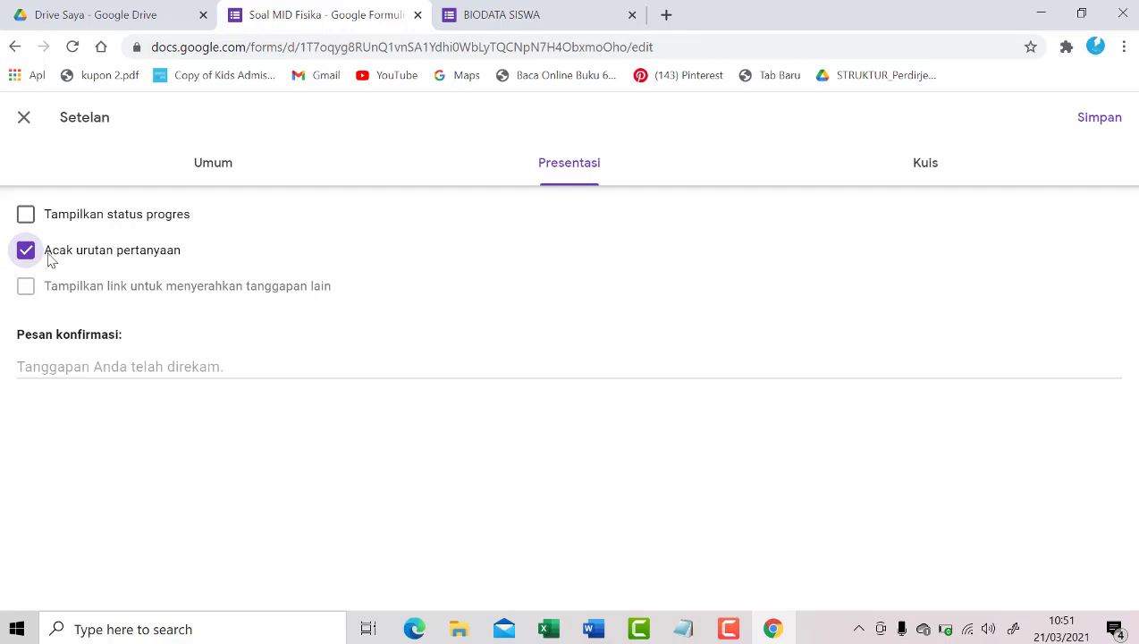
{"action": "left_click", "coordinate": [221, 164]}
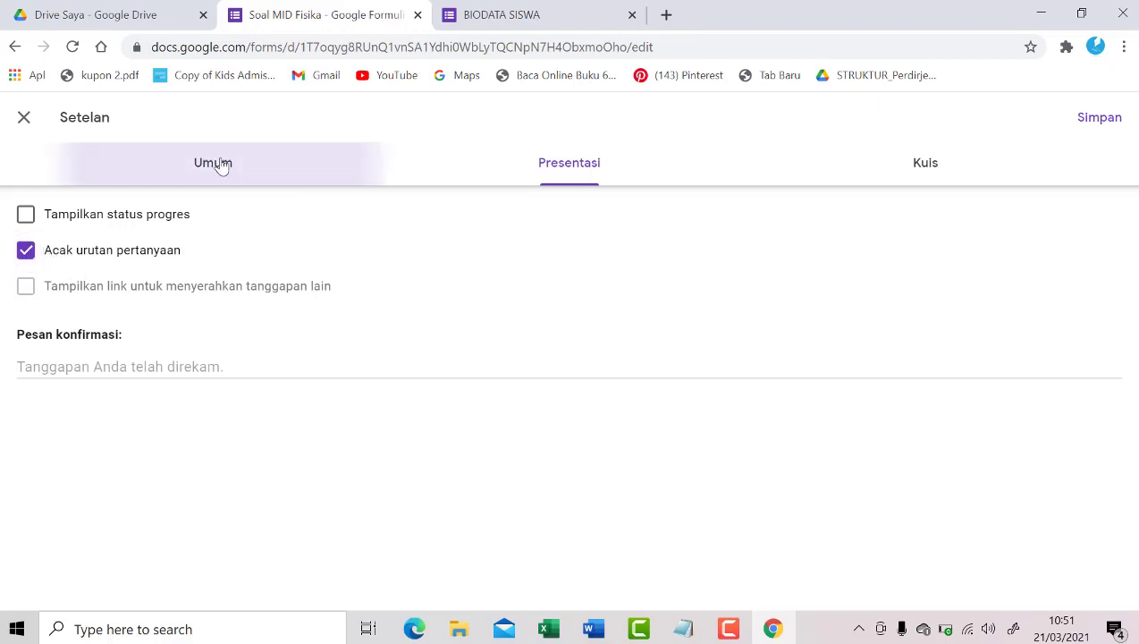
{"action": "left_click", "coordinate": [548, 167]}
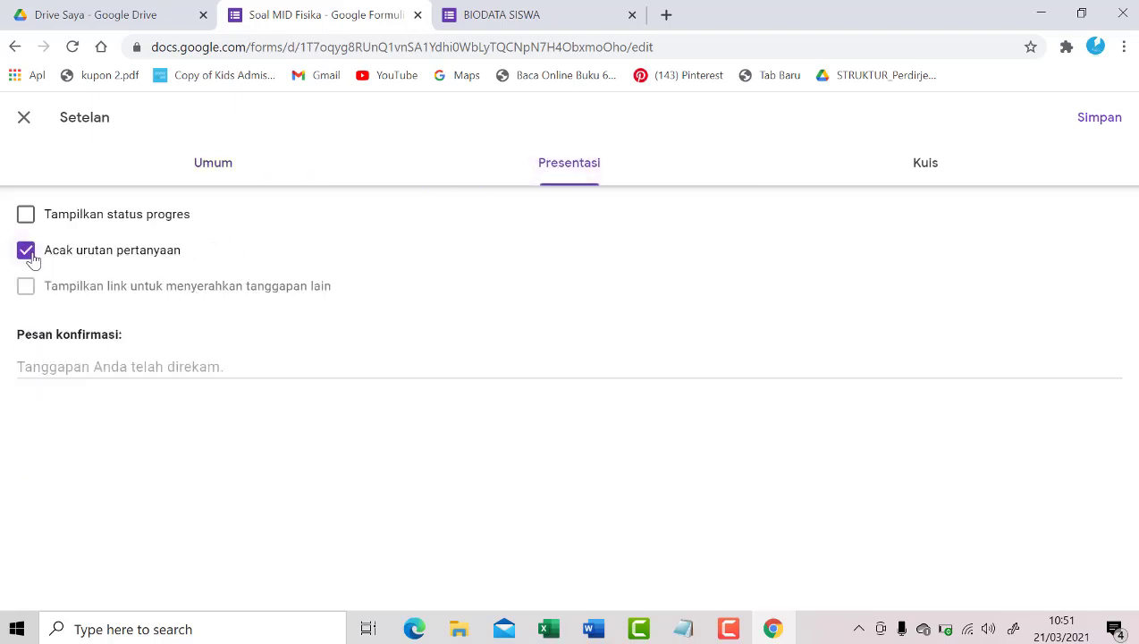
Set confirmation message 'Terimakasih sudah mengikuti soal ujian mid semester. Salam sukses selalu' and save.
{"action": "left_click", "coordinate": [86, 367]}
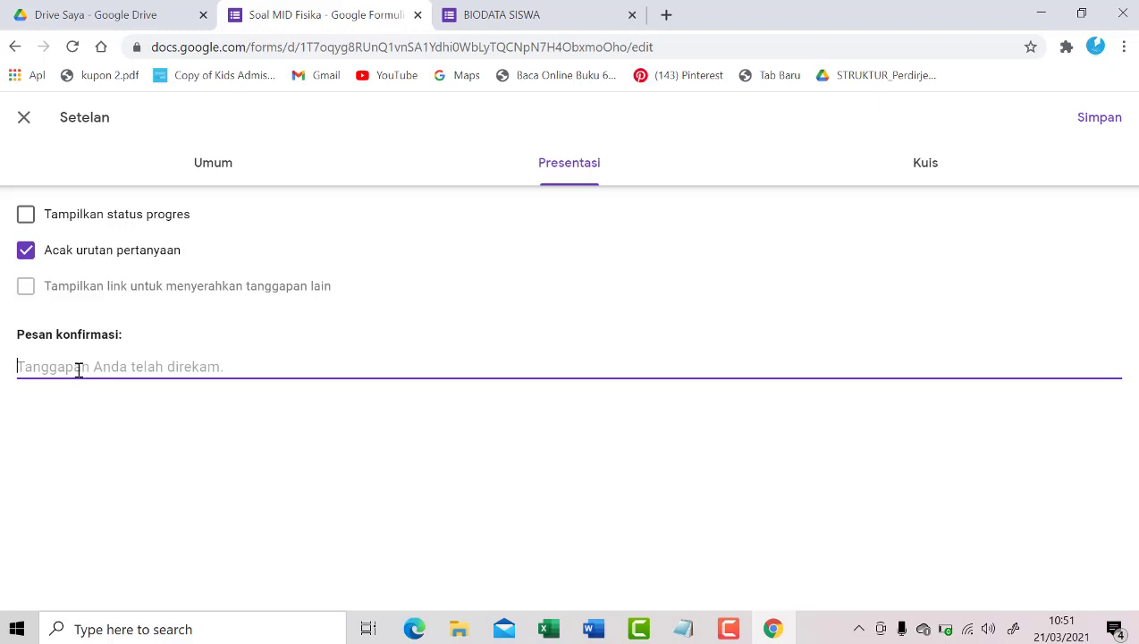
{"action": "type", "text": "T"}
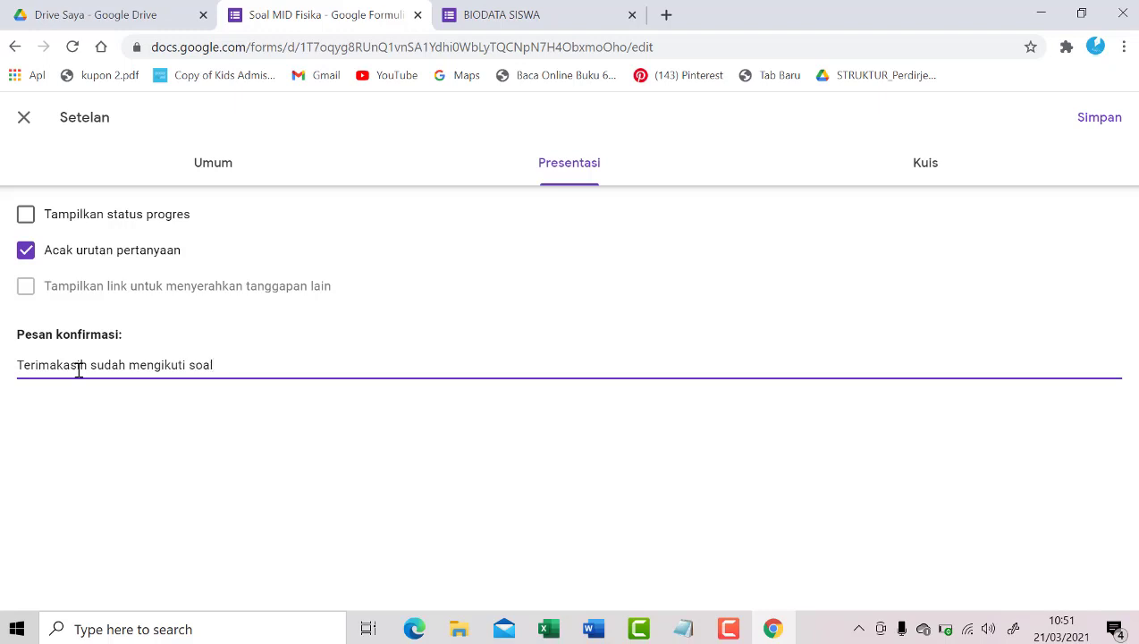
{"action": "type", "text": "semester"}
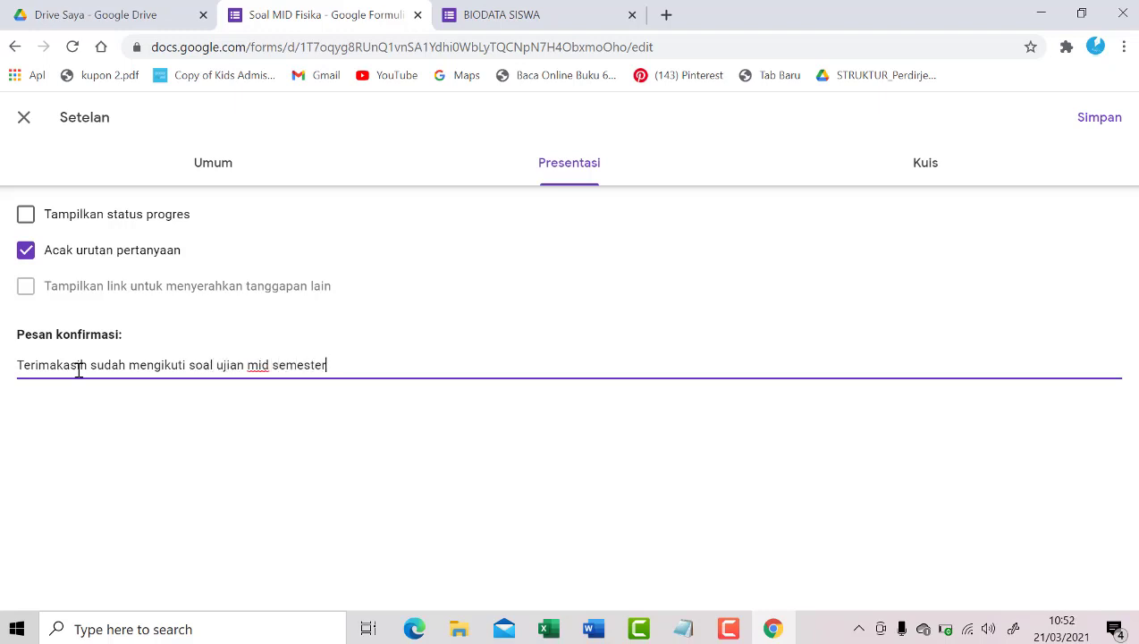
{"action": "type", "text": ". Slaam s"}
{"action": "key", "text": "BackSpace"}
{"action": "key", "text": "BackSpace"}
{"action": "key", "text": "BackSpace"}
{"action": "key", "text": "BackSpace"}
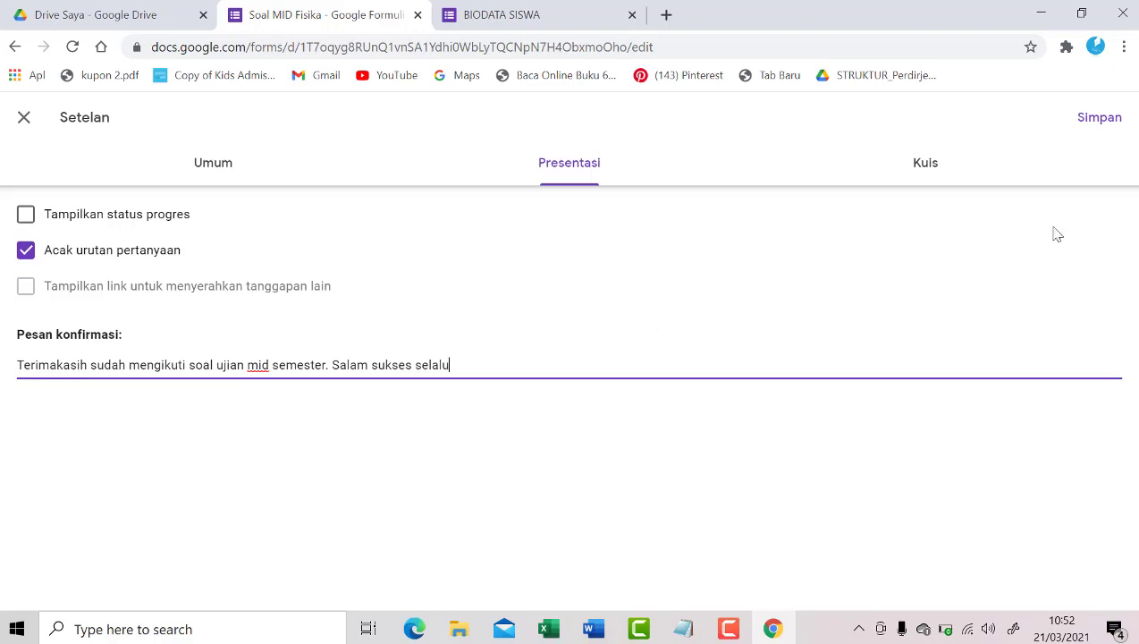
{"action": "left_click", "coordinate": [1082, 127]}
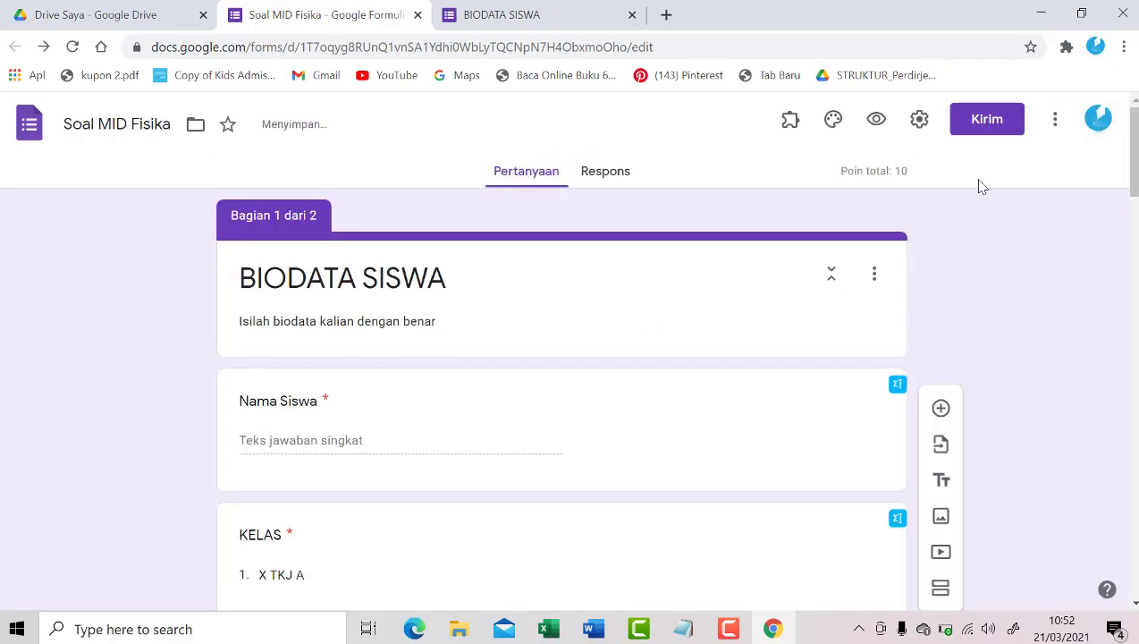
{"action": "left_click", "coordinate": [919, 121]}
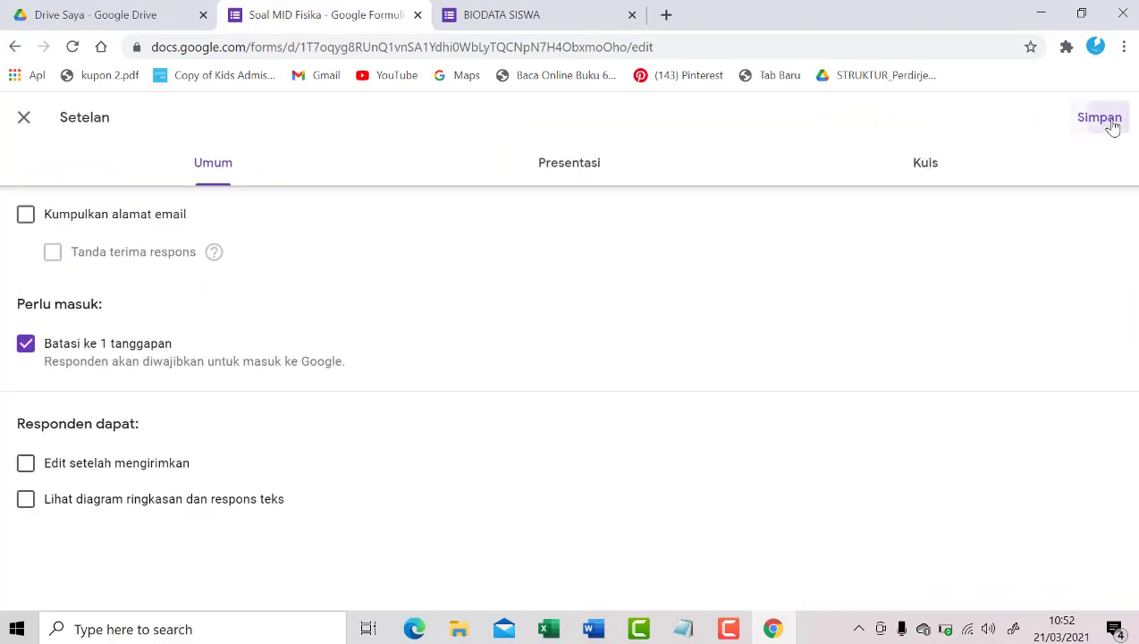
{"action": "left_click", "coordinate": [1112, 125]}
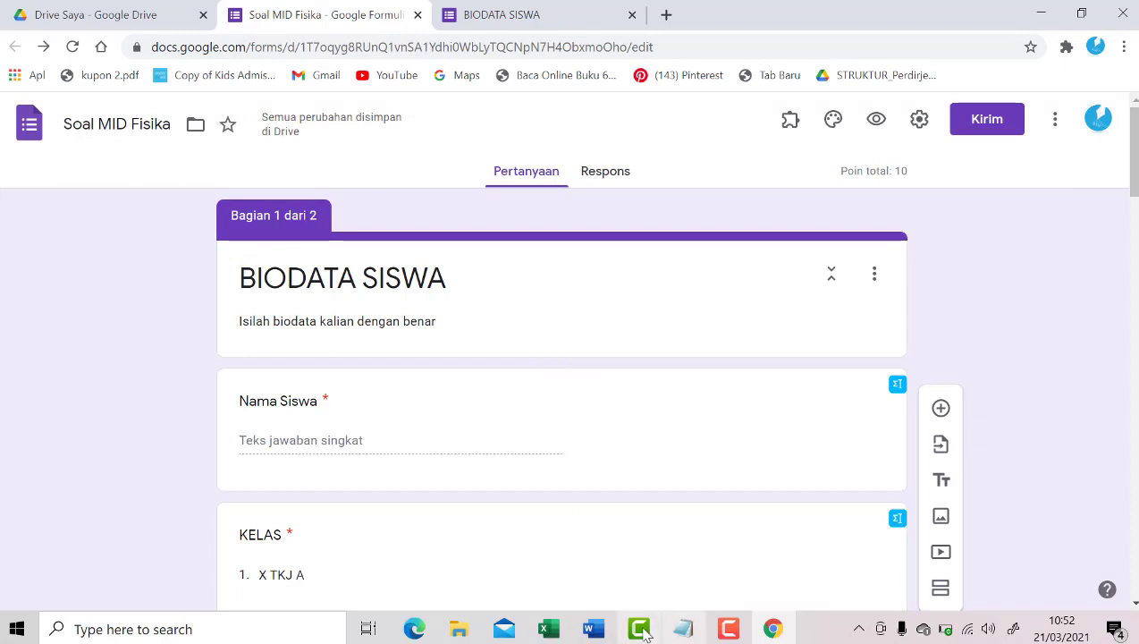
{"action": "scroll", "coordinate": [626, 593], "scroll_direction": "down", "scroll_amount": 2}
Reload the BIODATA SISWA form and fill in class X TKJ A, a test student name and the token.
{"action": "left_click", "coordinate": [581, 14]}
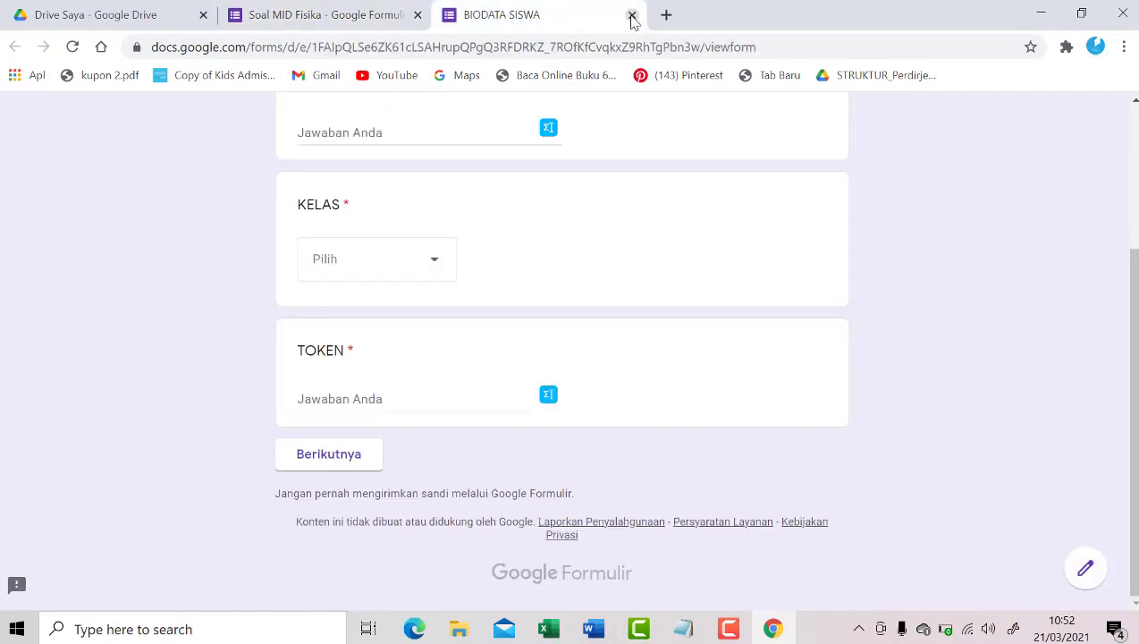
{"action": "left_click", "coordinate": [73, 46]}
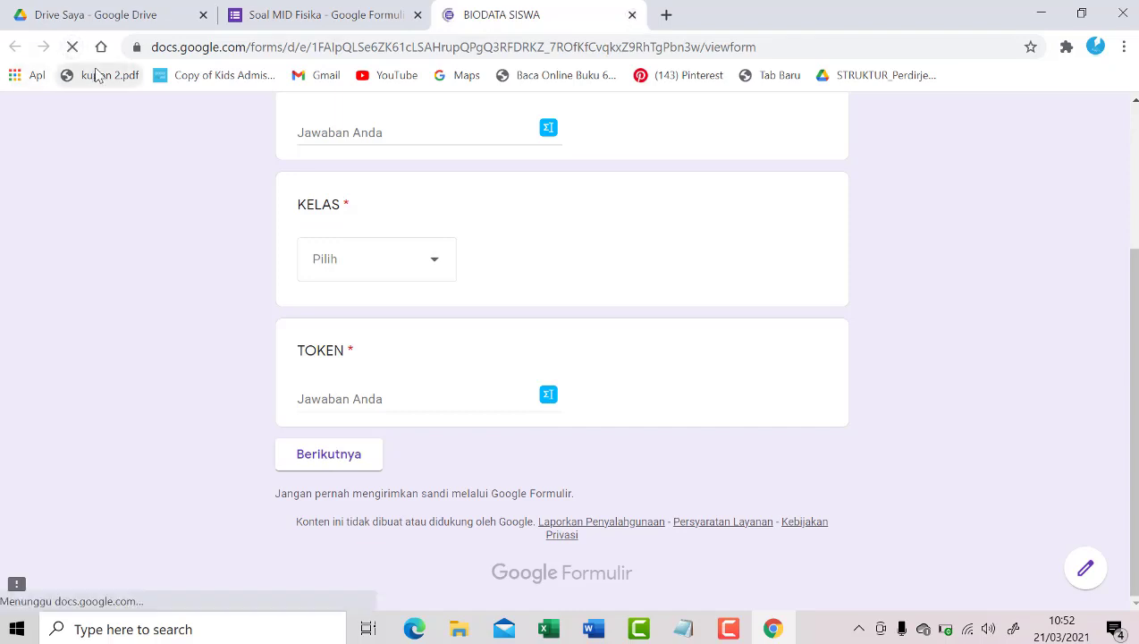
{"action": "scroll", "coordinate": [374, 249], "scroll_direction": "up", "scroll_amount": 3}
{"action": "left_click", "coordinate": [356, 373]}
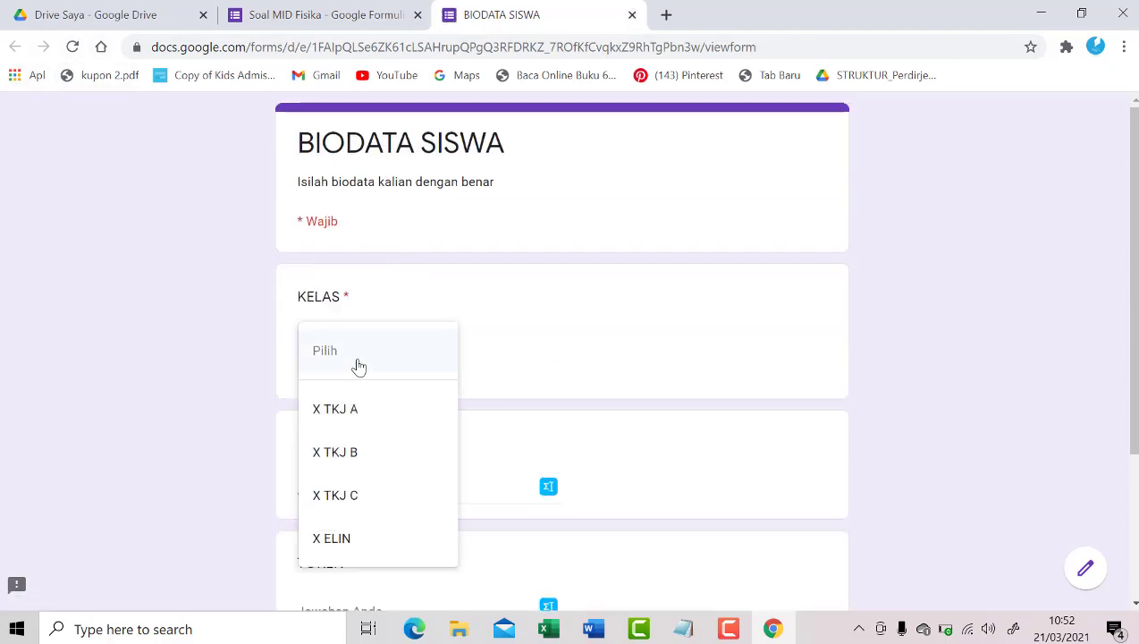
{"action": "left_click", "coordinate": [335, 410]}
{"action": "scroll", "coordinate": [335, 367], "scroll_direction": "down", "scroll_amount": 3}
{"action": "left_click", "coordinate": [349, 313]}
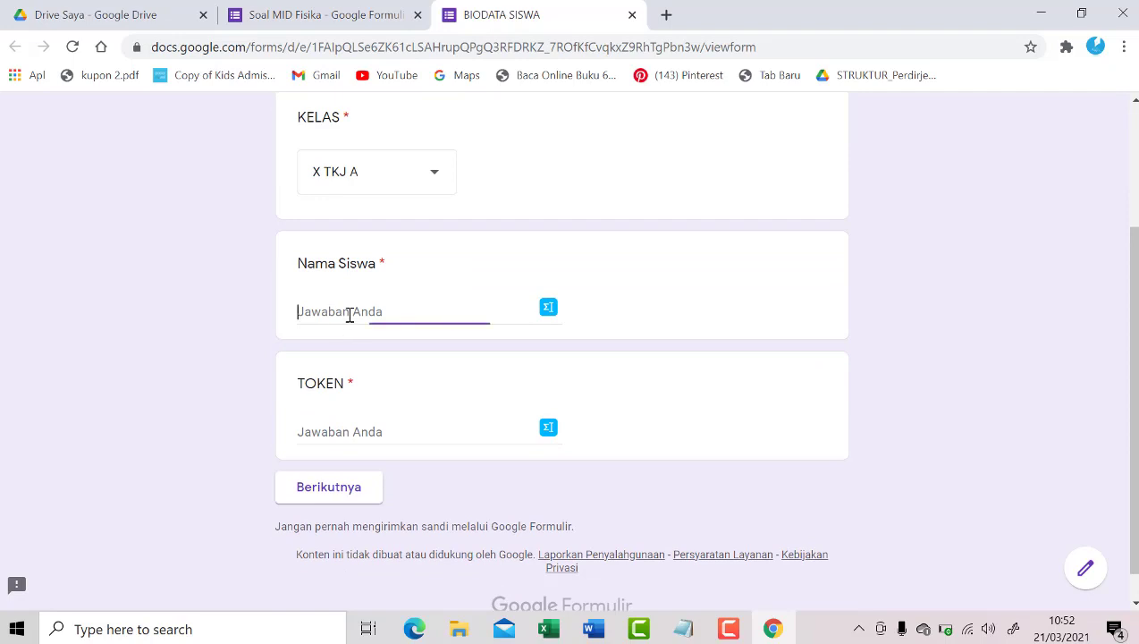
{"action": "type", "text": "edwqer"}
{"action": "left_click", "coordinate": [361, 431]}
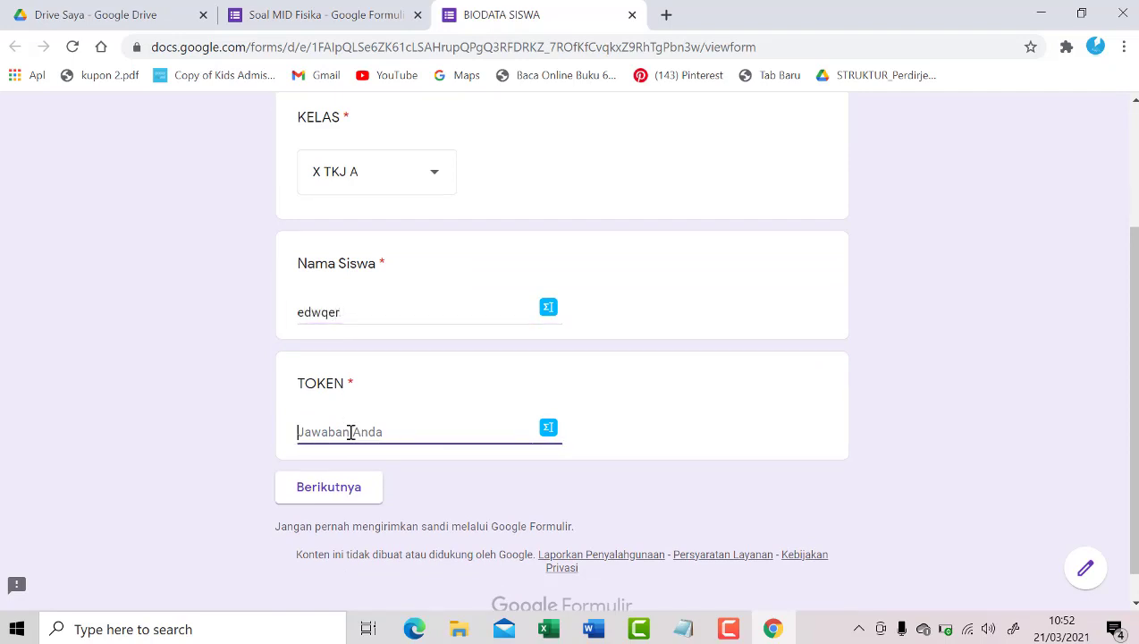
{"action": "key", "text": "Caps_Lock"}
{"action": "type", "text": "SMKBISA"}
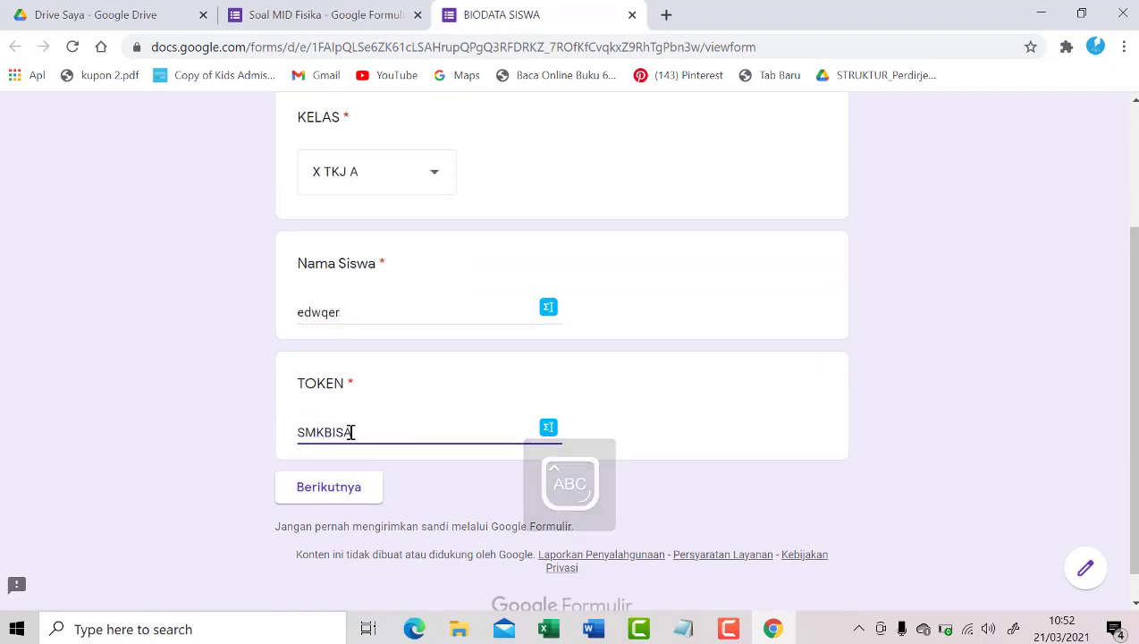
{"action": "left_click", "coordinate": [345, 492]}
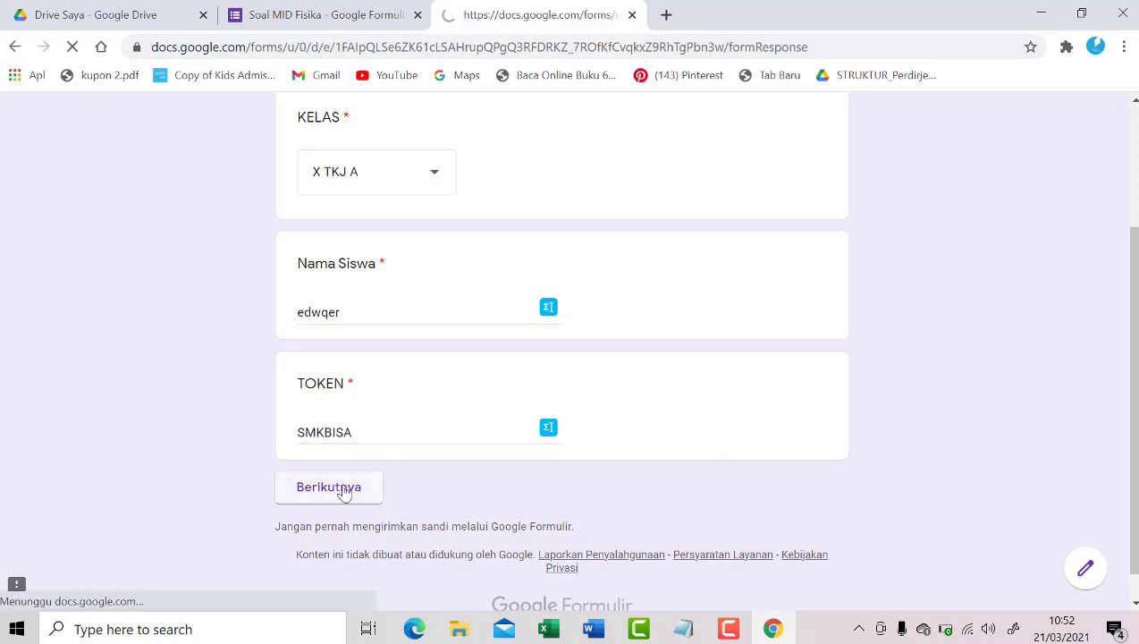
Answer the Ketelitian question with '0,5 mm ; 0,1 mm ; 0,01 mm' and dismiss the battery warning.
{"action": "scroll", "coordinate": [393, 349], "scroll_direction": "down", "scroll_amount": 1}
{"action": "scroll", "coordinate": [390, 349], "scroll_direction": "down", "scroll_amount": 1}
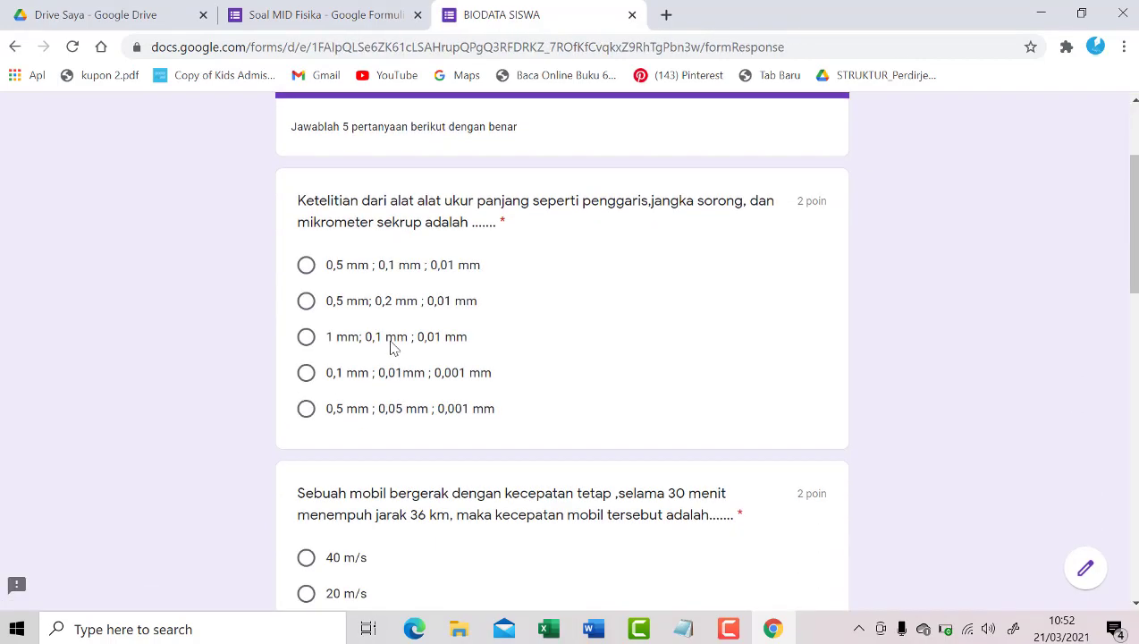
{"action": "scroll", "coordinate": [383, 313], "scroll_direction": "up", "scroll_amount": 2}
{"action": "scroll", "coordinate": [375, 308], "scroll_direction": "down", "scroll_amount": 8}
{"action": "scroll", "coordinate": [367, 320], "scroll_direction": "down", "scroll_amount": 8}
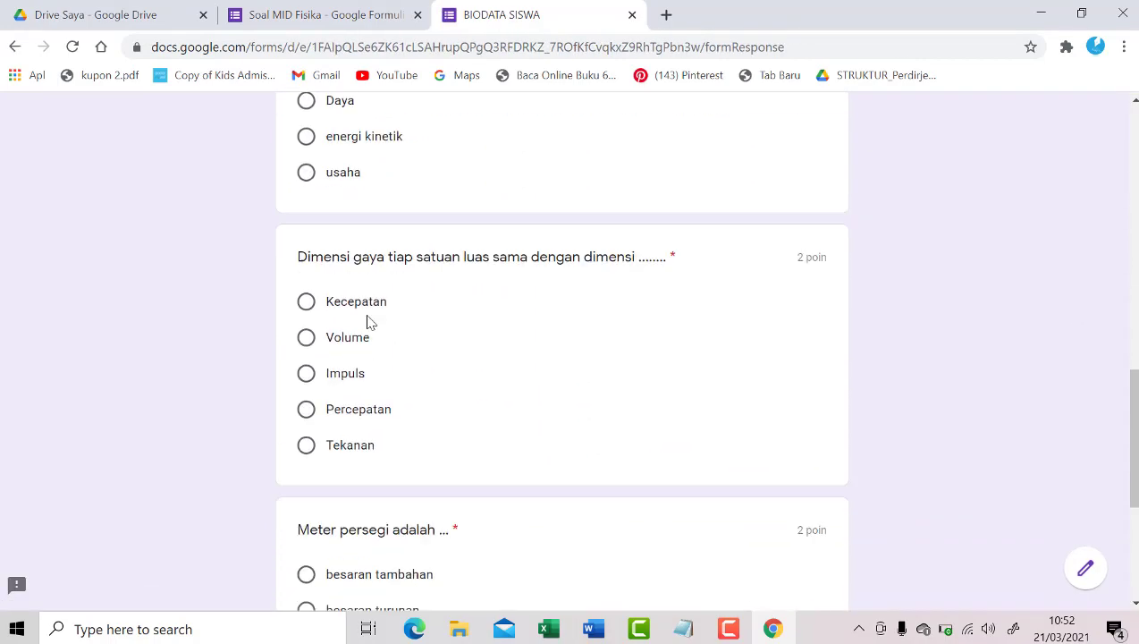
{"action": "scroll", "coordinate": [369, 322], "scroll_direction": "up", "scroll_amount": 15}
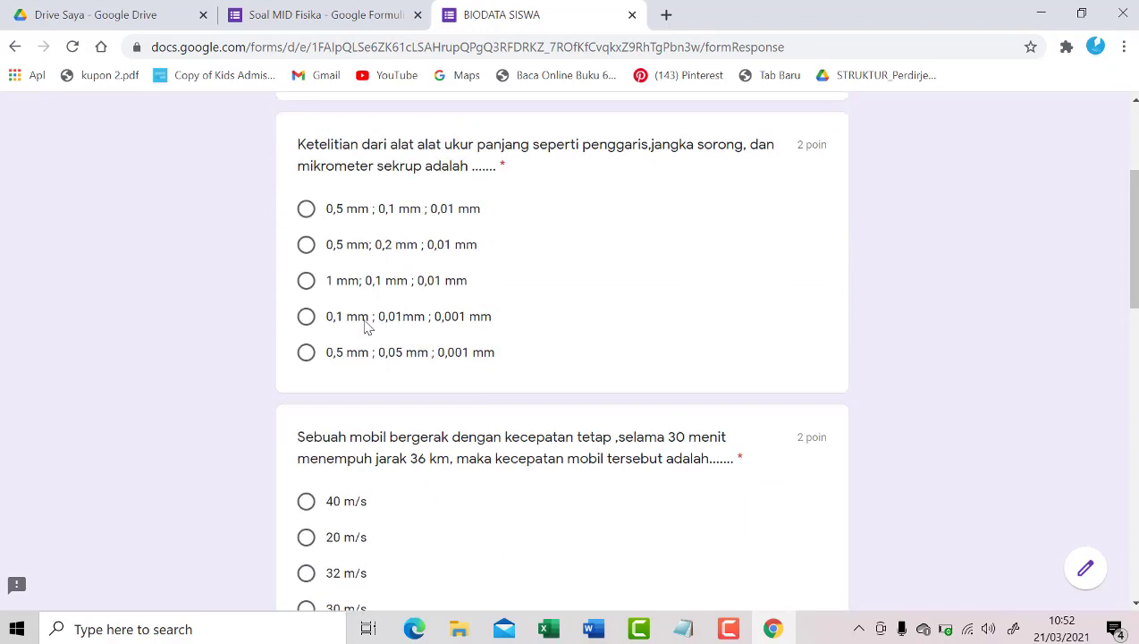
{"action": "left_click", "coordinate": [305, 450]}
{"action": "scroll", "coordinate": [305, 461], "scroll_direction": "down", "scroll_amount": 3}
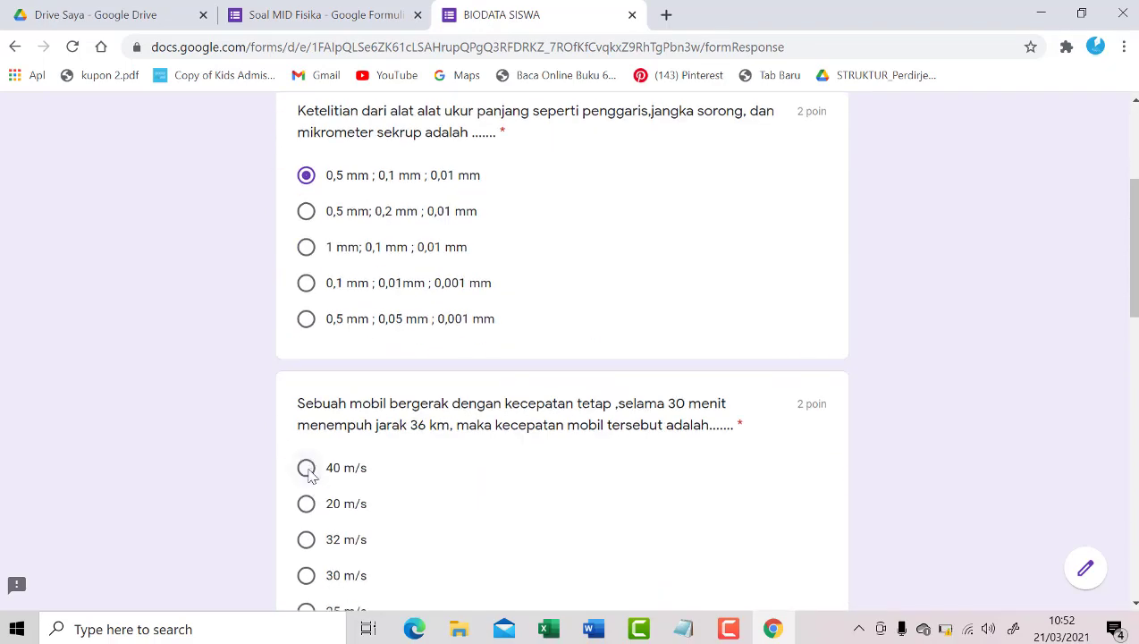
{"action": "left_click", "coordinate": [808, 341]}
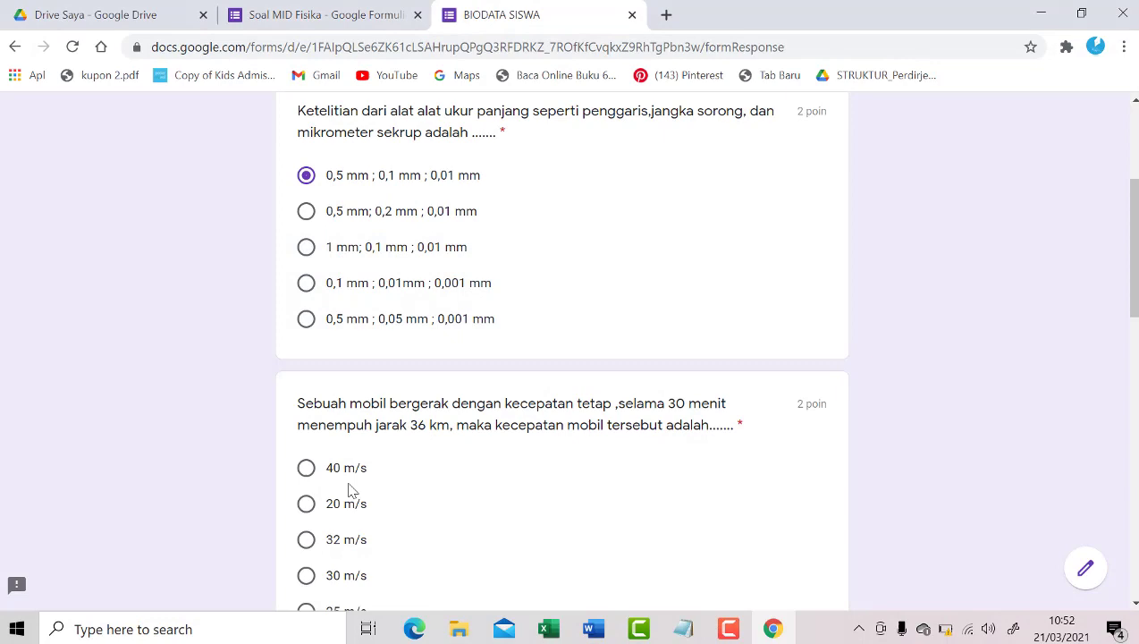
Answer the remaining questions with 32 m/s, Gaya, Volume and besaran tambahan.
{"action": "left_click", "coordinate": [306, 468]}
{"action": "left_click", "coordinate": [308, 541]}
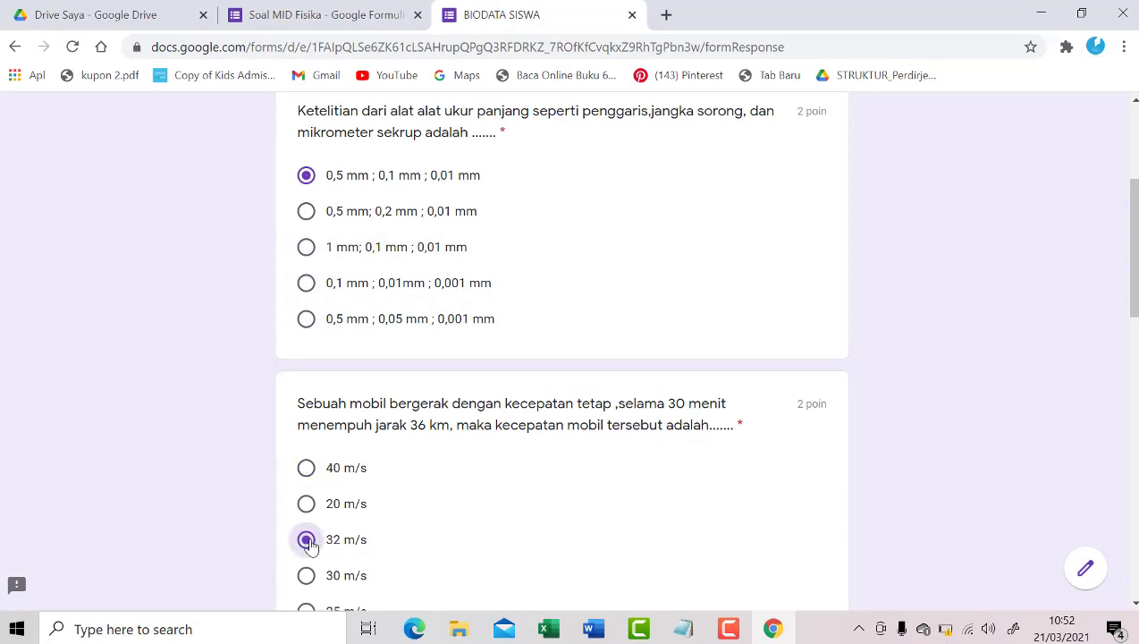
{"action": "scroll", "coordinate": [307, 547], "scroll_direction": "down", "scroll_amount": 2}
{"action": "left_click", "coordinate": [306, 559]}
{"action": "scroll", "coordinate": [305, 537], "scroll_direction": "down", "scroll_amount": 4}
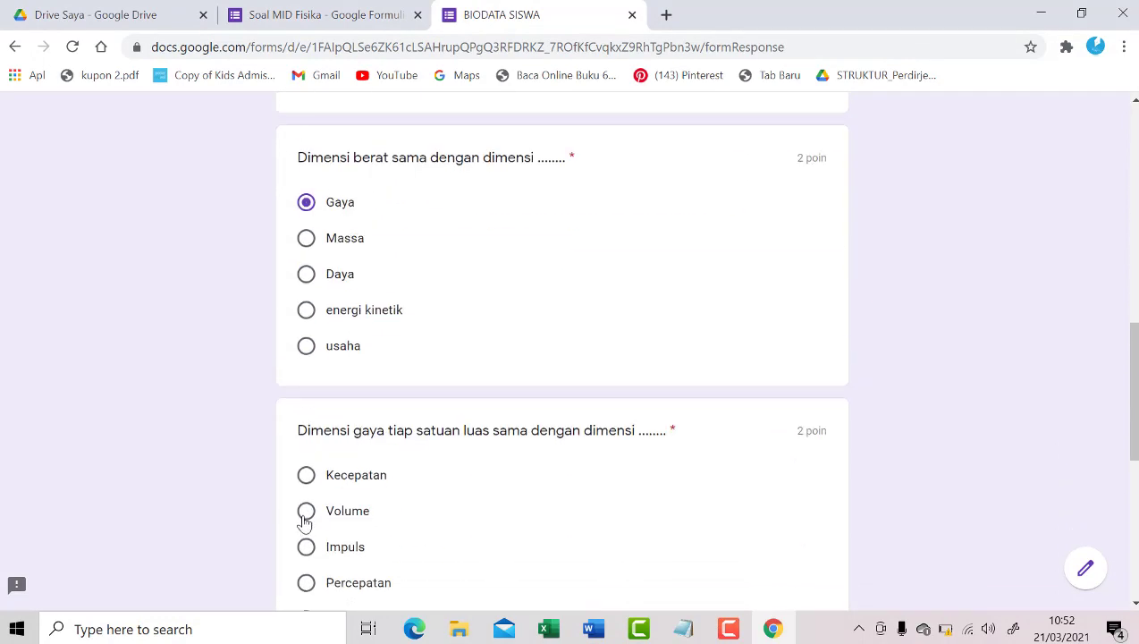
{"action": "left_click", "coordinate": [305, 509]}
{"action": "scroll", "coordinate": [308, 505], "scroll_direction": "down", "scroll_amount": 3}
{"action": "left_click", "coordinate": [306, 478]}
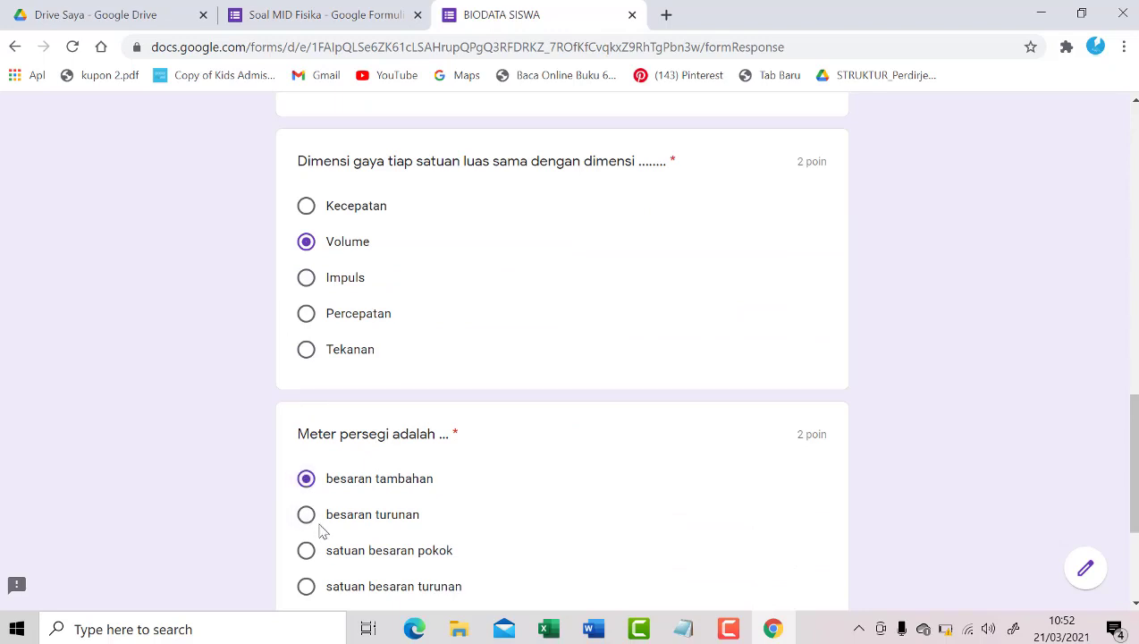
{"action": "scroll", "coordinate": [320, 533], "scroll_direction": "down", "scroll_amount": 3}
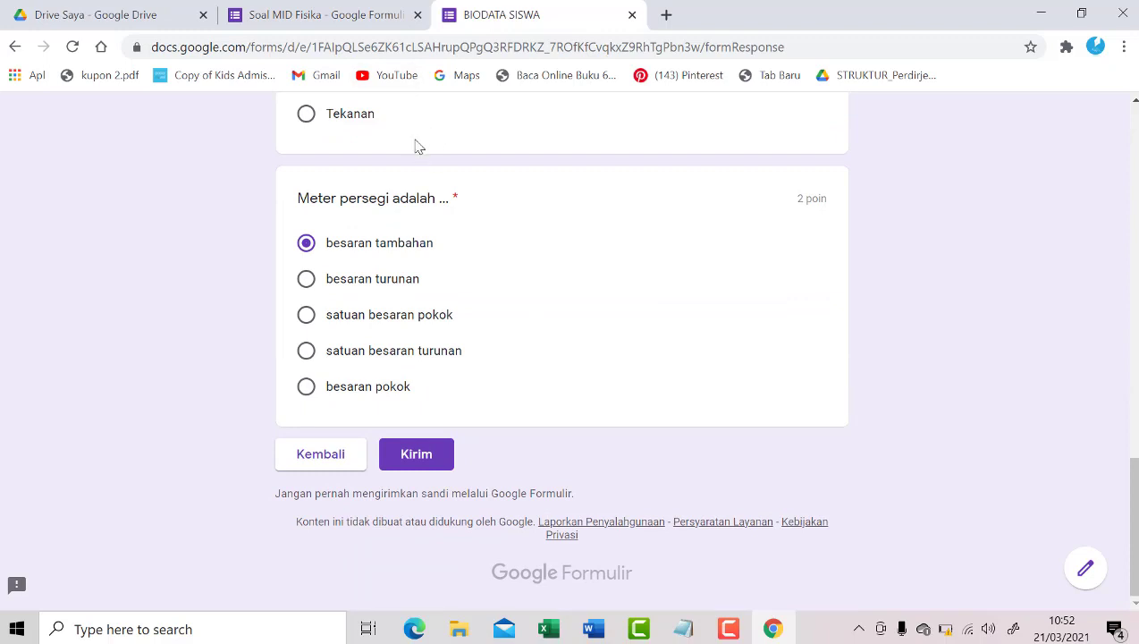
Switch back to the Soal MID Fisika form editor.
{"action": "left_click", "coordinate": [331, 11]}
{"action": "left_click", "coordinate": [474, 15]}
{"action": "left_click", "coordinate": [343, 18]}
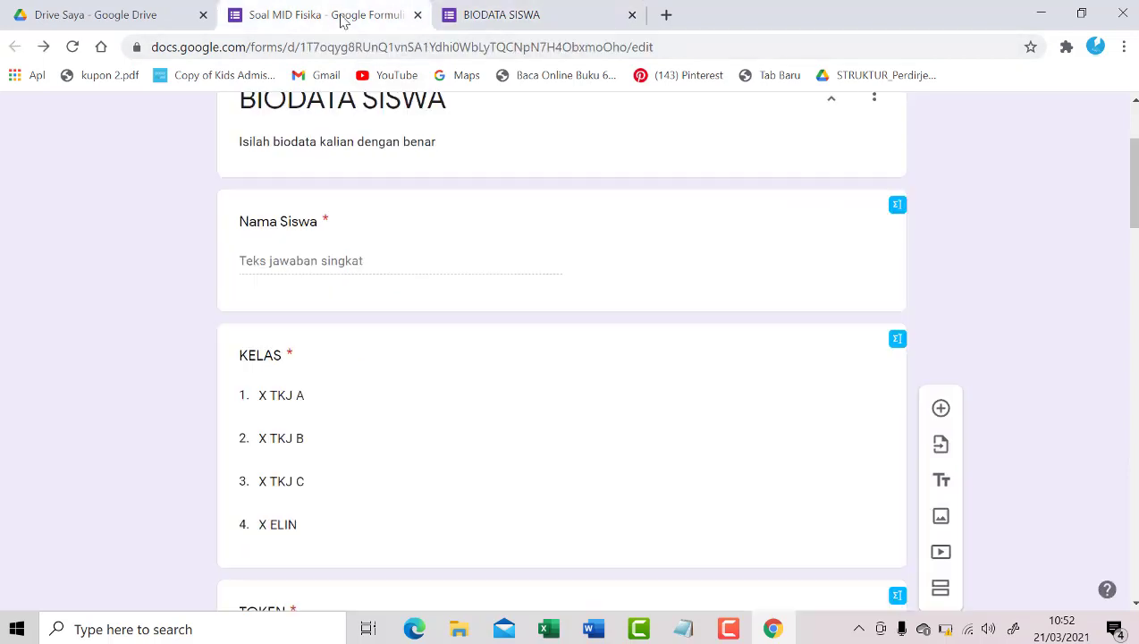
Return the response form to the biodata section, then go back to the editor.
{"action": "left_click", "coordinate": [581, 15]}
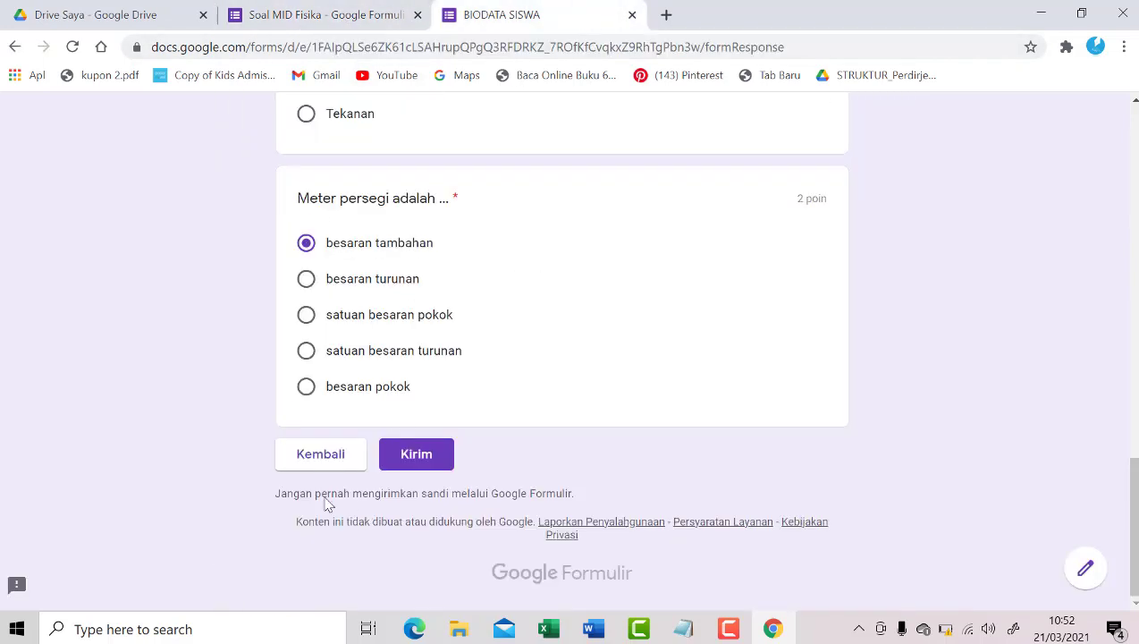
{"action": "left_click", "coordinate": [336, 460]}
{"action": "left_click", "coordinate": [290, 15]}
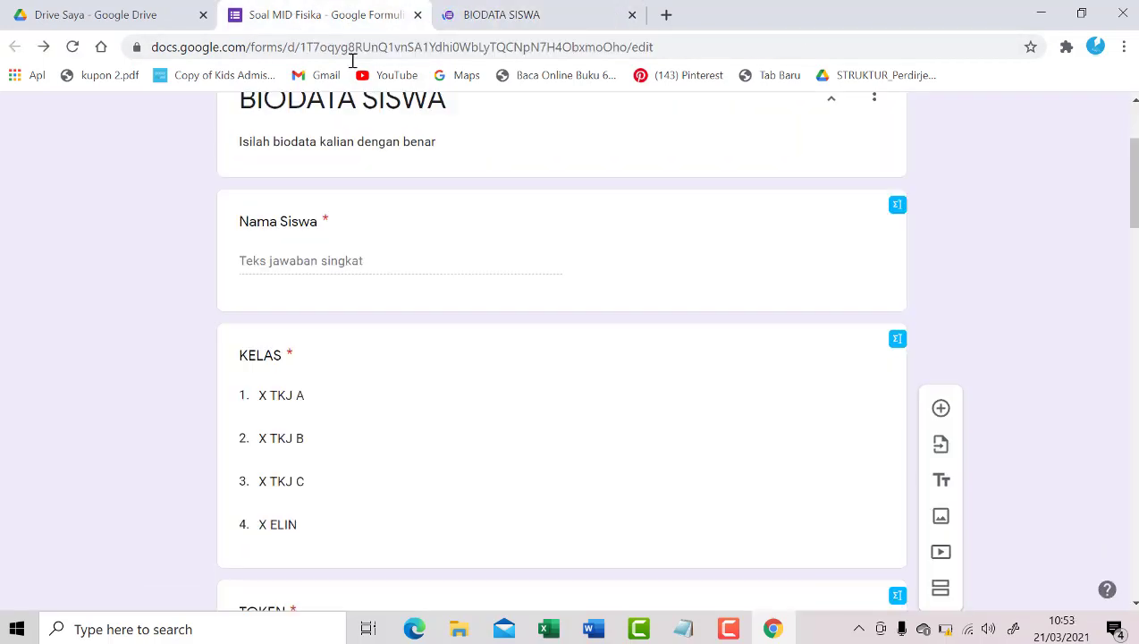
Point out the answer-choice shuffling step in the Notepad outline, then return to the editor.
{"action": "left_click", "coordinate": [677, 631]}
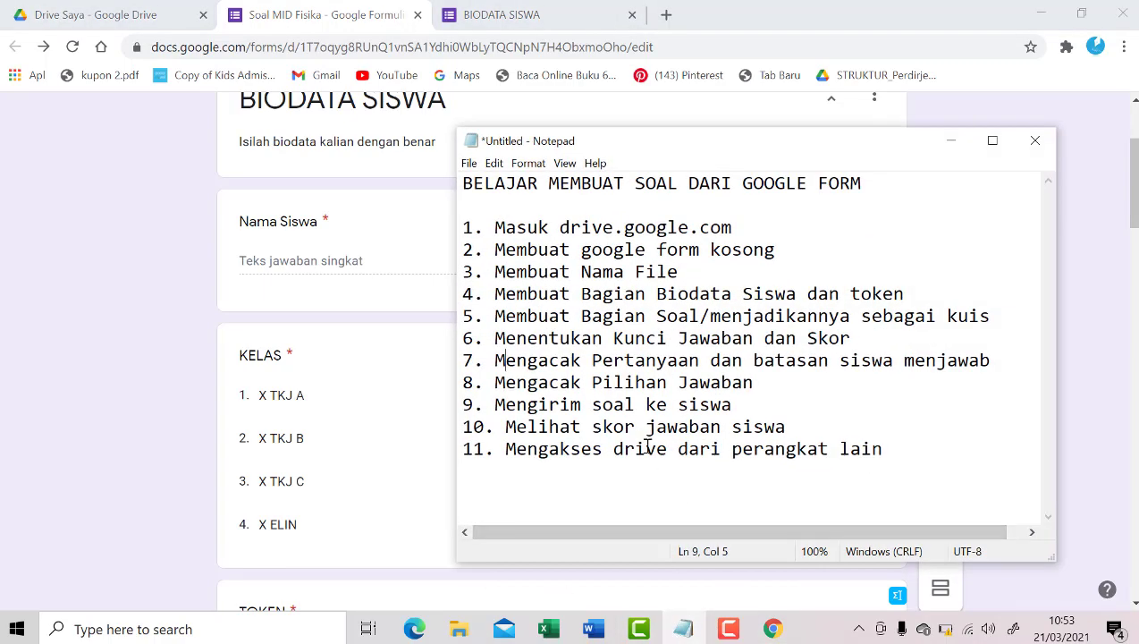
{"action": "left_click", "coordinate": [628, 382]}
{"action": "left_click", "coordinate": [99, 324]}
{"action": "scroll", "coordinate": [480, 414], "scroll_direction": "down", "scroll_amount": 8}
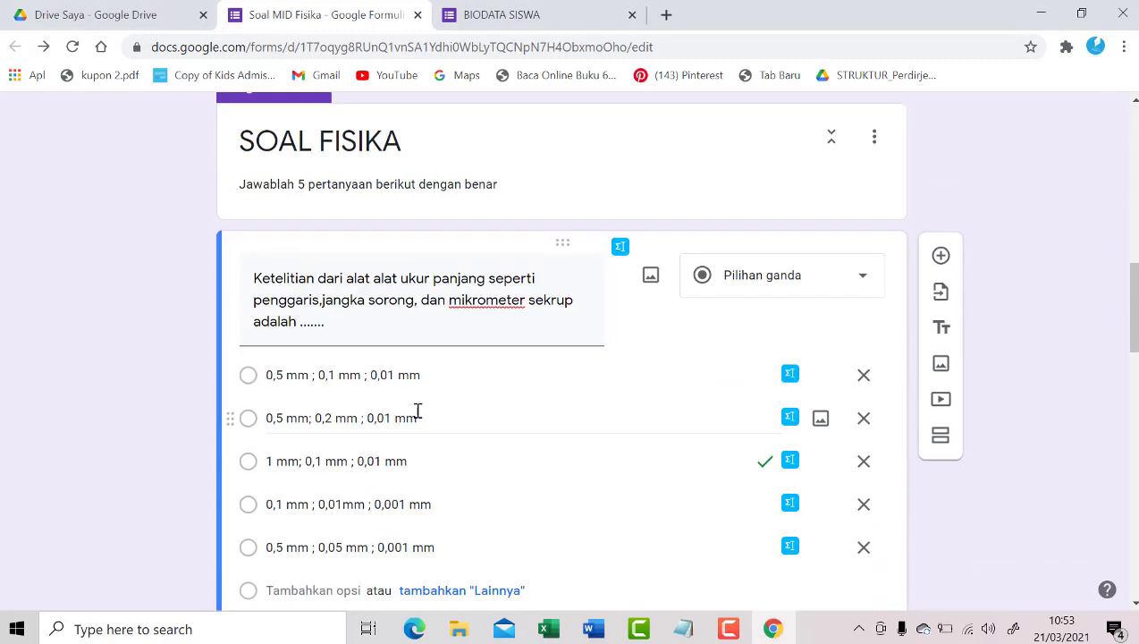
Try the response form's quiz page, then reload it to start a fresh response.
{"action": "left_click", "coordinate": [512, 14]}
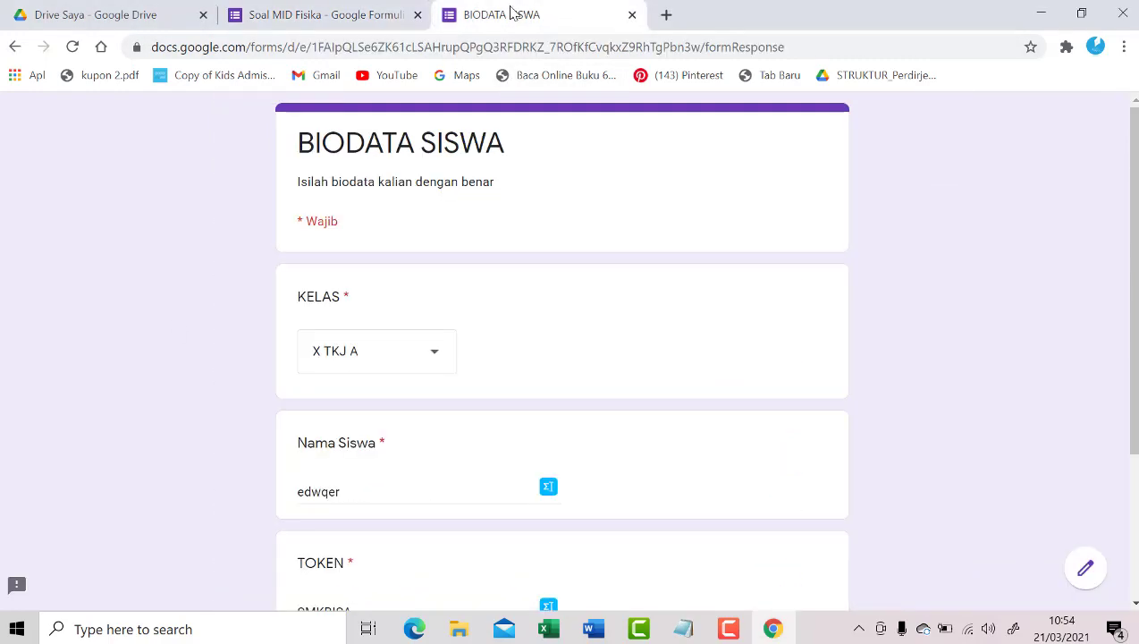
{"action": "left_click", "coordinate": [349, 13]}
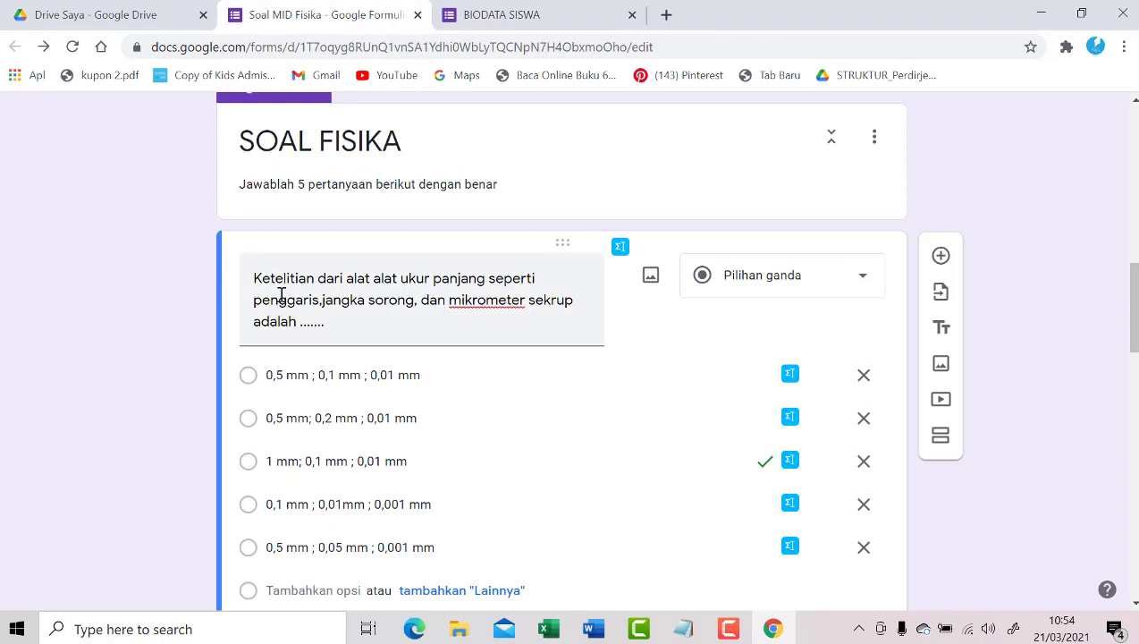
{"action": "left_click", "coordinate": [539, 15]}
{"action": "scroll", "coordinate": [381, 259], "scroll_direction": "down", "scroll_amount": 3}
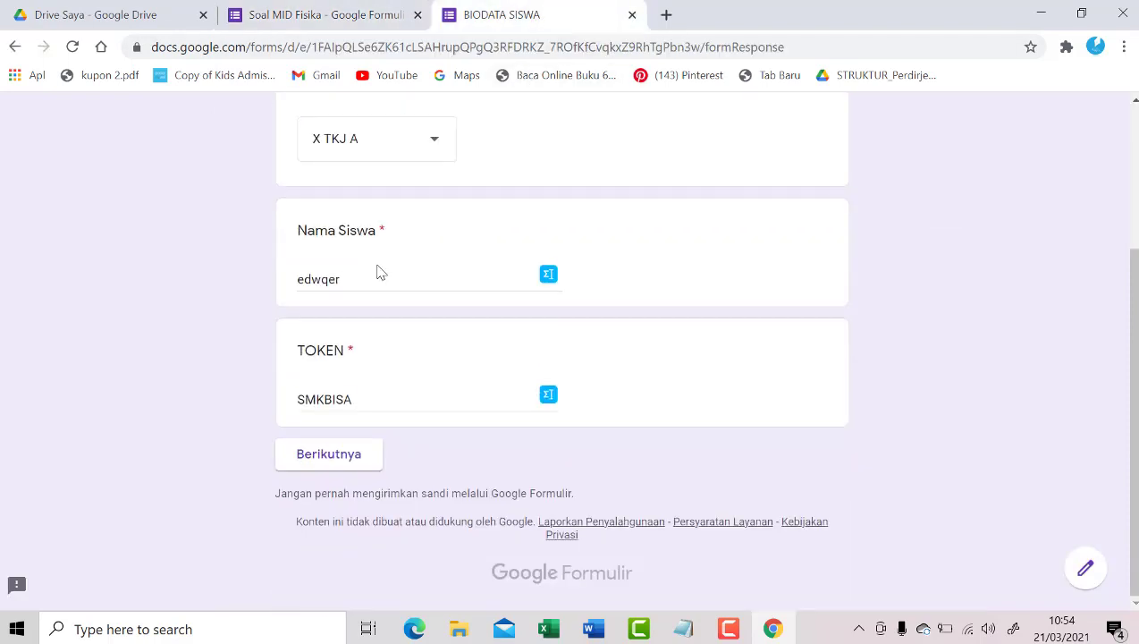
{"action": "left_click", "coordinate": [310, 460]}
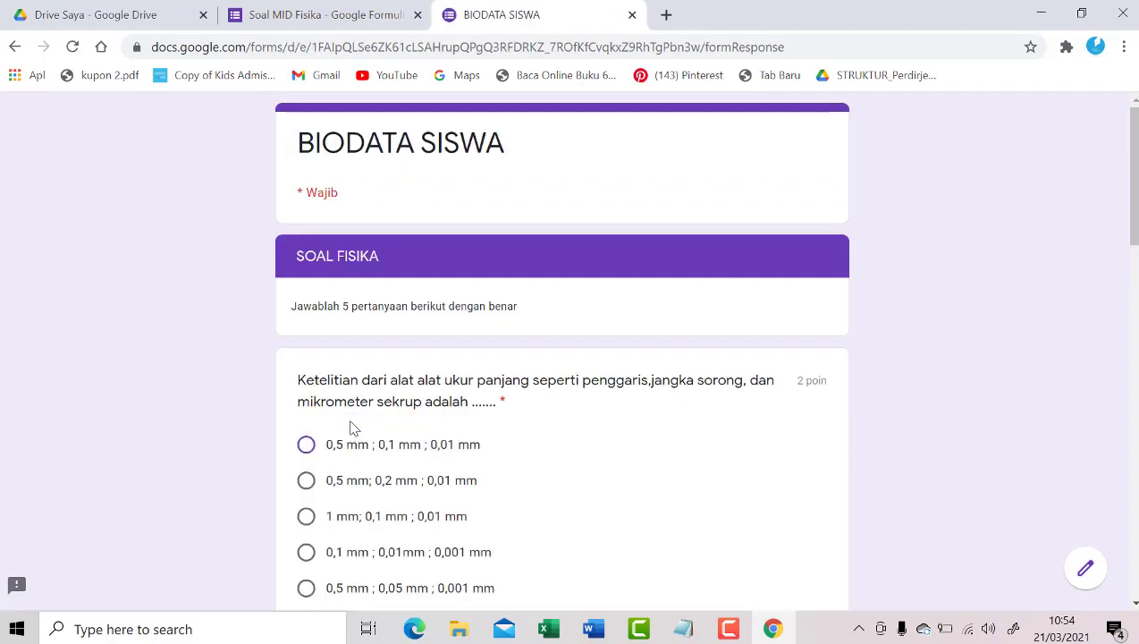
{"action": "left_click", "coordinate": [352, 440]}
{"action": "scroll", "coordinate": [365, 384], "scroll_direction": "down", "scroll_amount": 2}
{"action": "scroll", "coordinate": [364, 275], "scroll_direction": "up", "scroll_amount": 2}
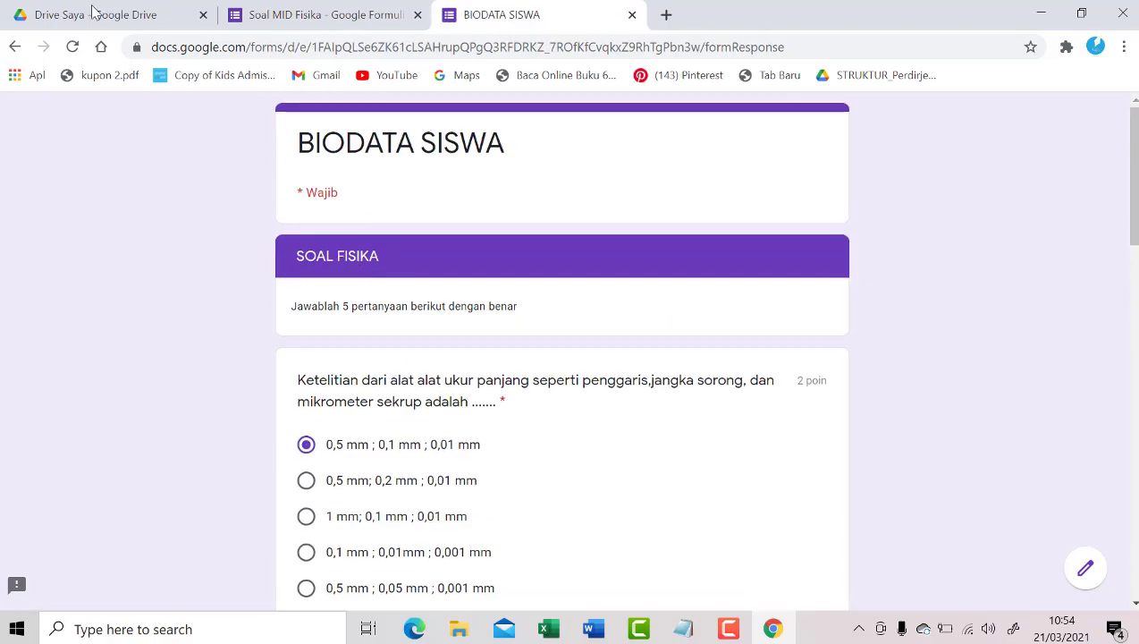
{"action": "left_click", "coordinate": [73, 48]}
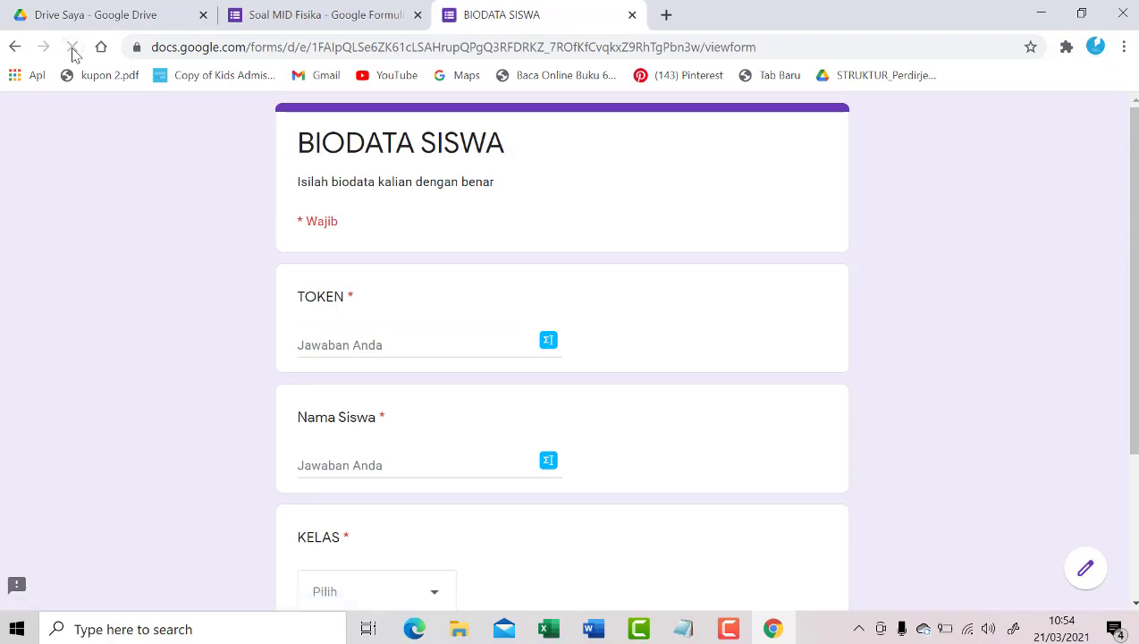
Enter the token and a test student name, choose class X TKJ B, and continue to the questions.
{"action": "left_click", "coordinate": [341, 343]}
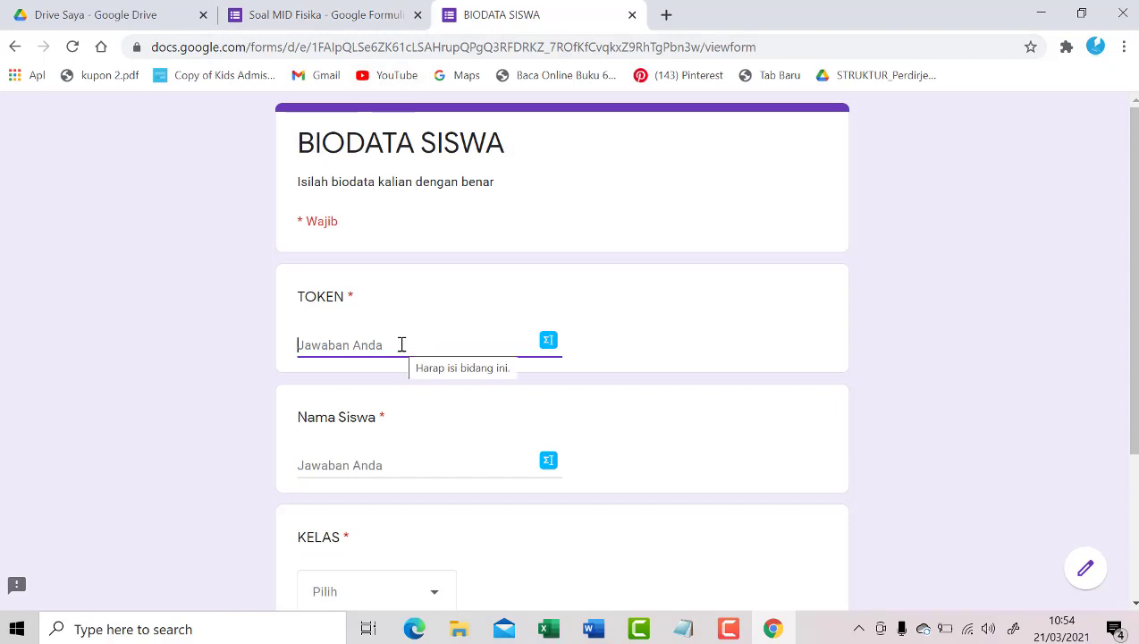
{"action": "type", "text": "SMK BI"}
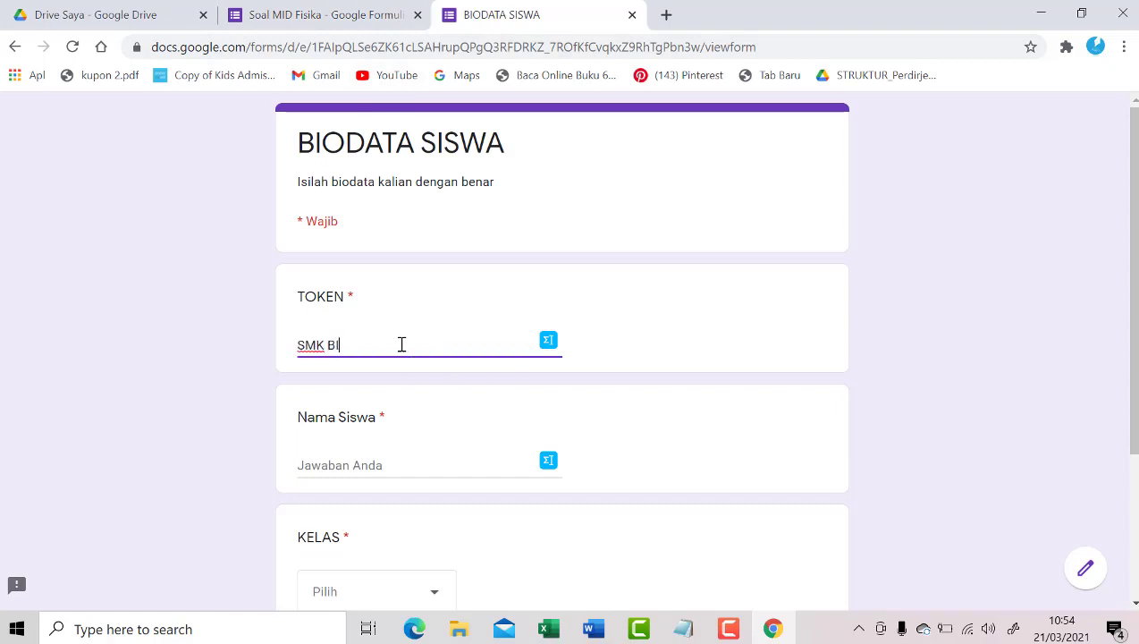
{"action": "left_click", "coordinate": [399, 466]}
{"action": "type", "text": "FASDFA"}
{"action": "left_click", "coordinate": [396, 585]}
{"action": "left_click", "coordinate": [387, 472]}
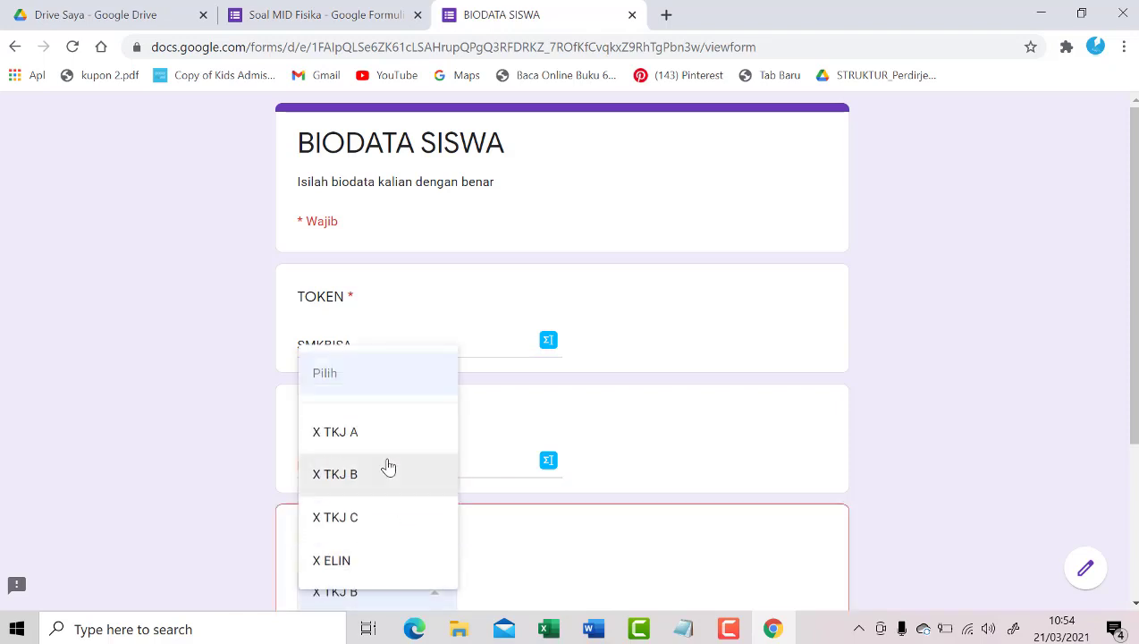
{"action": "scroll", "coordinate": [386, 478], "scroll_direction": "down", "scroll_amount": 3}
{"action": "left_click", "coordinate": [354, 453]}
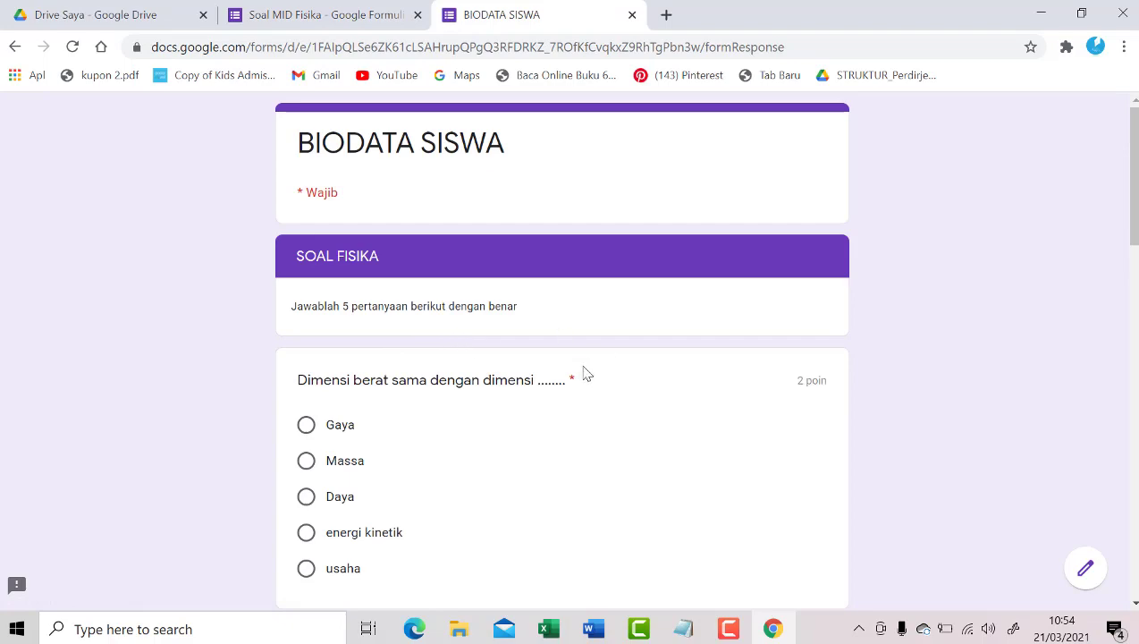
Compare the editor's Ketelitian answer key with the response form's quiz page.
{"action": "left_click", "coordinate": [351, 7]}
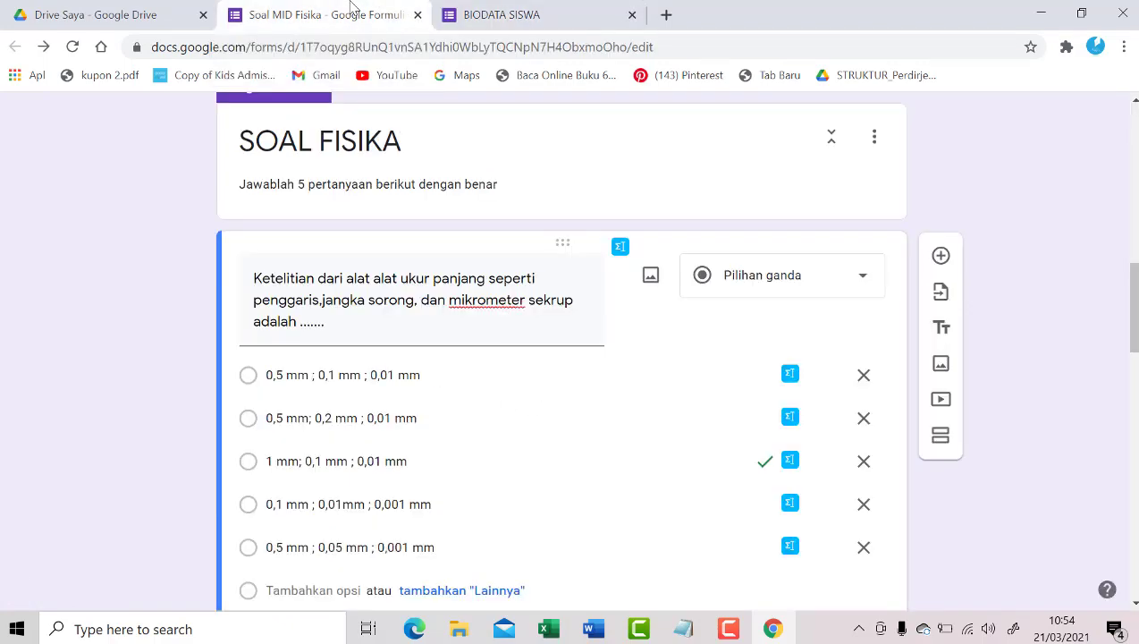
{"action": "scroll", "coordinate": [357, 456], "scroll_direction": "down", "scroll_amount": 6}
{"action": "scroll", "coordinate": [355, 447], "scroll_direction": "down", "scroll_amount": 2}
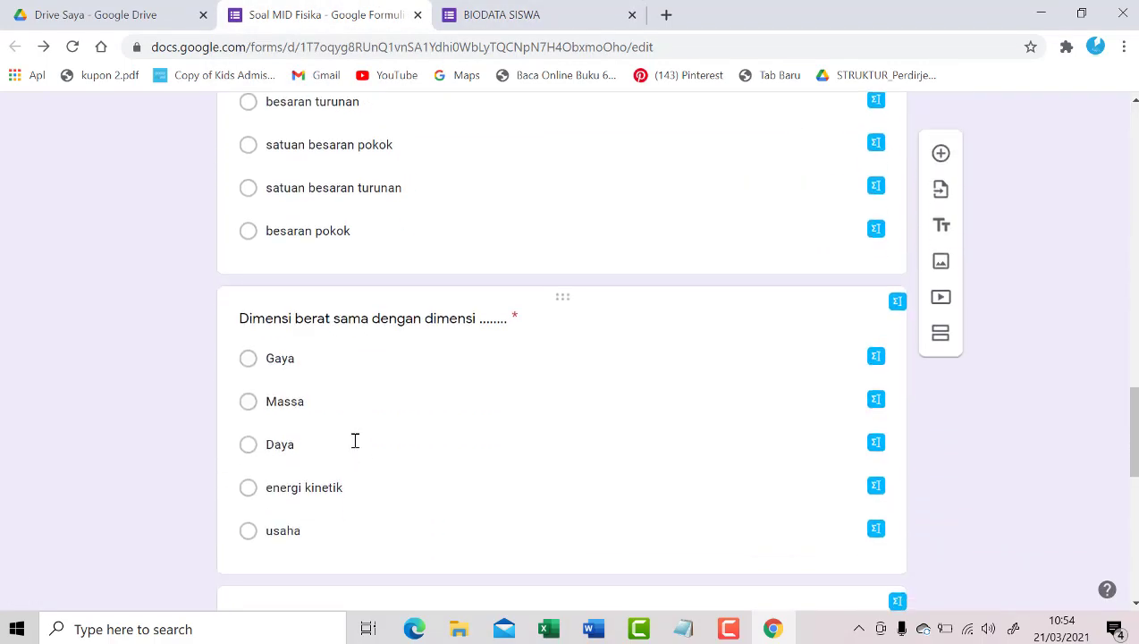
{"action": "scroll", "coordinate": [358, 340], "scroll_direction": "up", "scroll_amount": 9}
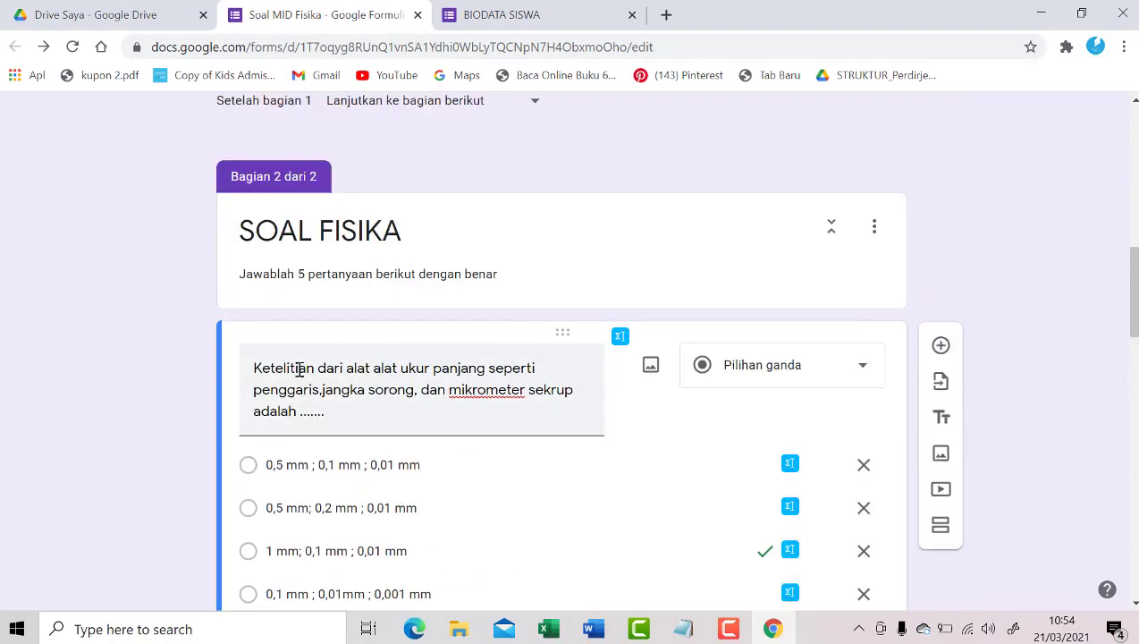
{"action": "scroll", "coordinate": [300, 369], "scroll_direction": "down", "scroll_amount": 9}
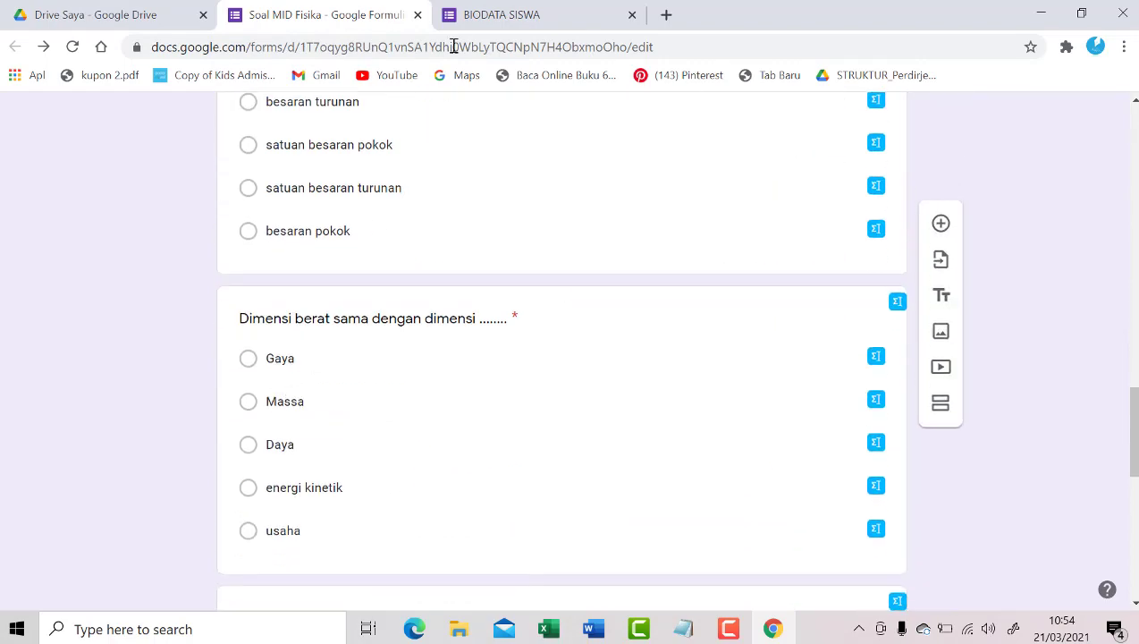
{"action": "left_click", "coordinate": [494, 15]}
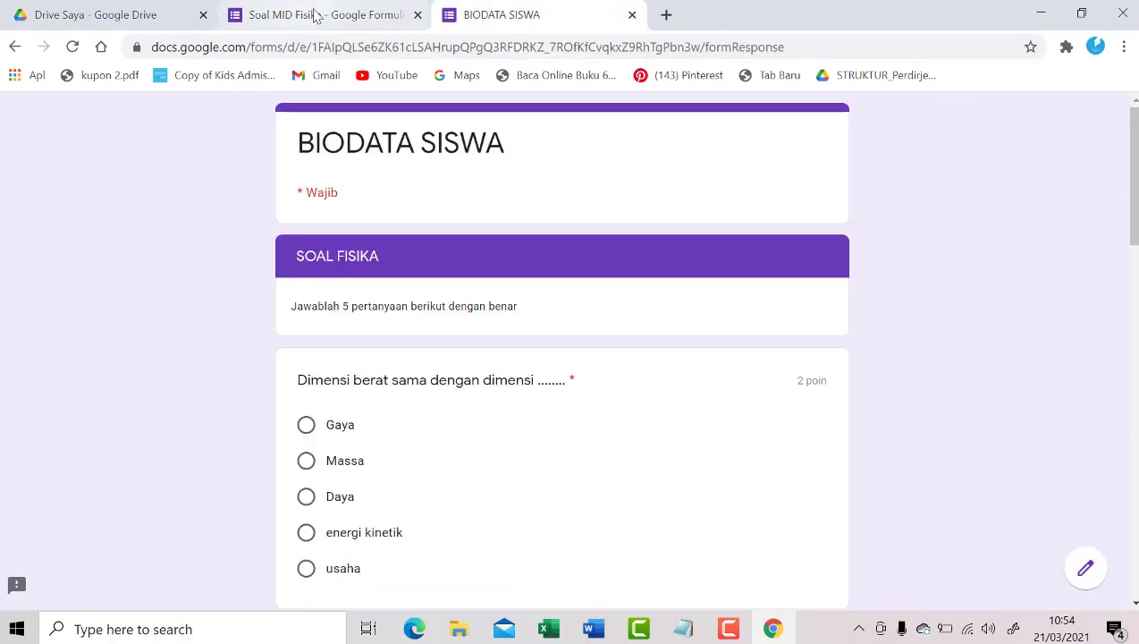
{"action": "left_click", "coordinate": [313, 14]}
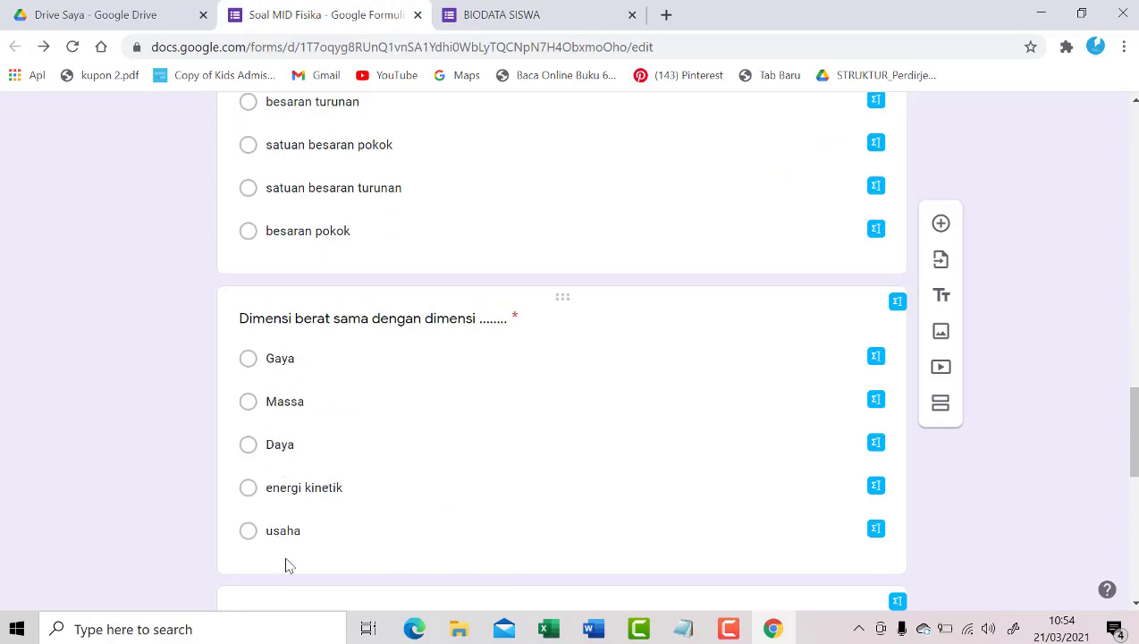
{"action": "left_click", "coordinate": [534, 14]}
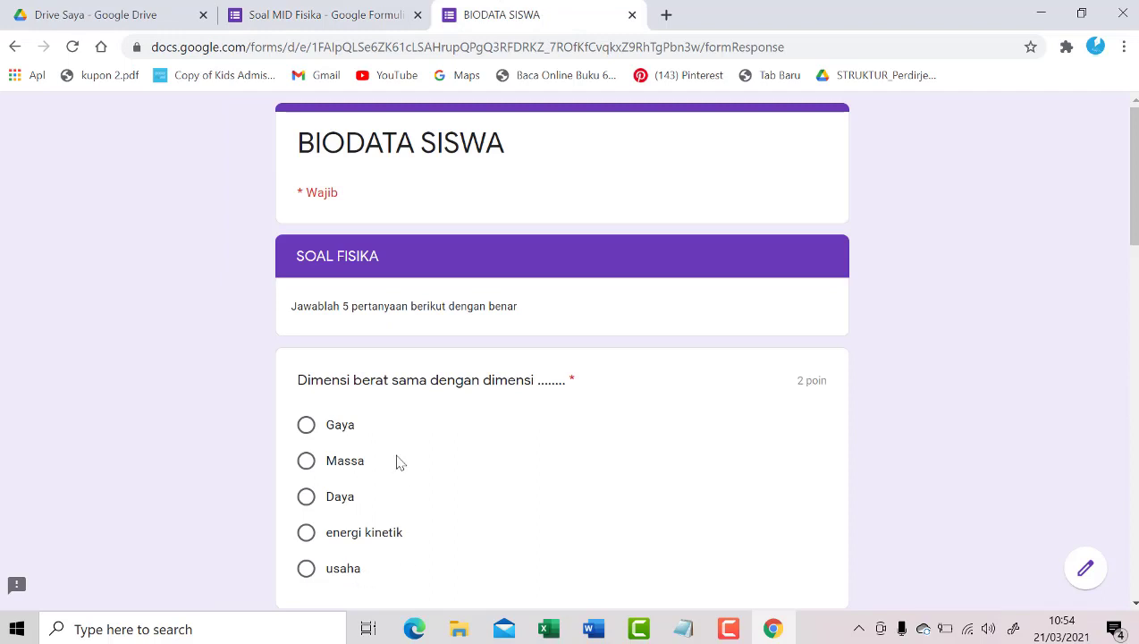
{"action": "left_click", "coordinate": [317, 11]}
{"action": "scroll", "coordinate": [443, 239], "scroll_direction": "up", "scroll_amount": 10}
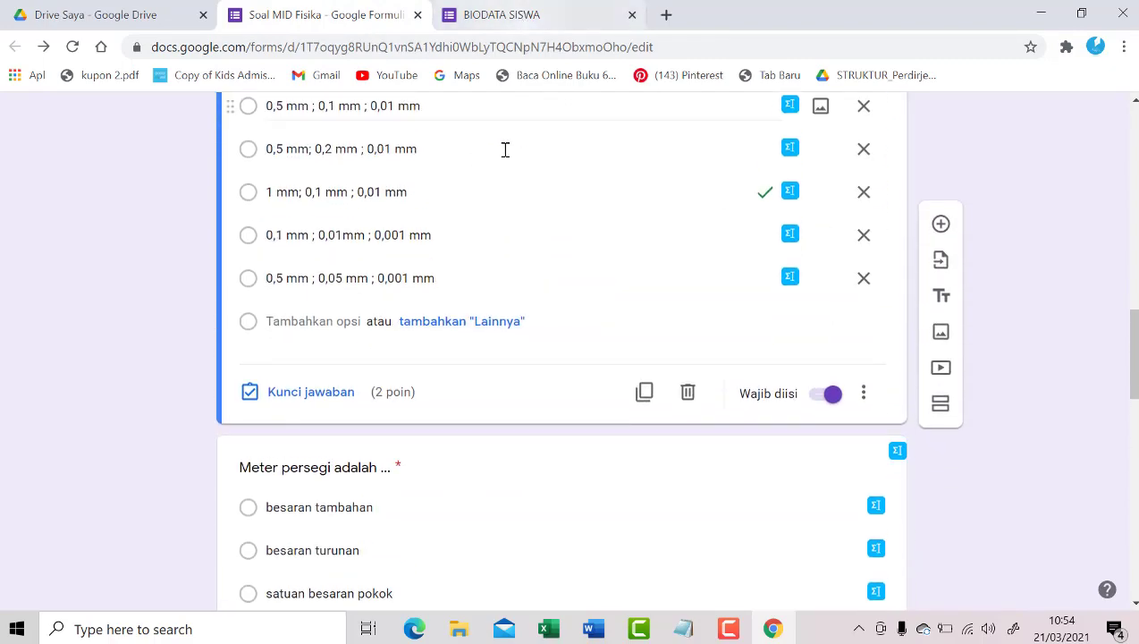
Reload the live BIODATA SISWA form and return to the Soal MID Fisika editor.
{"action": "left_click", "coordinate": [548, 8]}
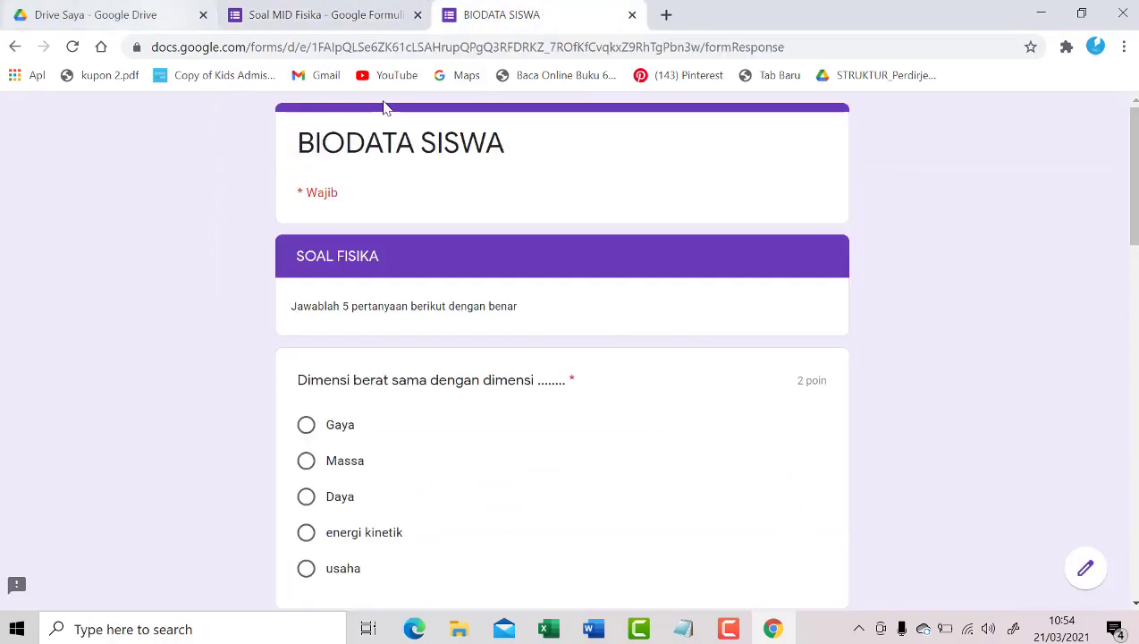
{"action": "left_click", "coordinate": [14, 47]}
{"action": "left_click", "coordinate": [314, 7]}
{"action": "scroll", "coordinate": [389, 338], "scroll_direction": "down", "scroll_amount": 4}
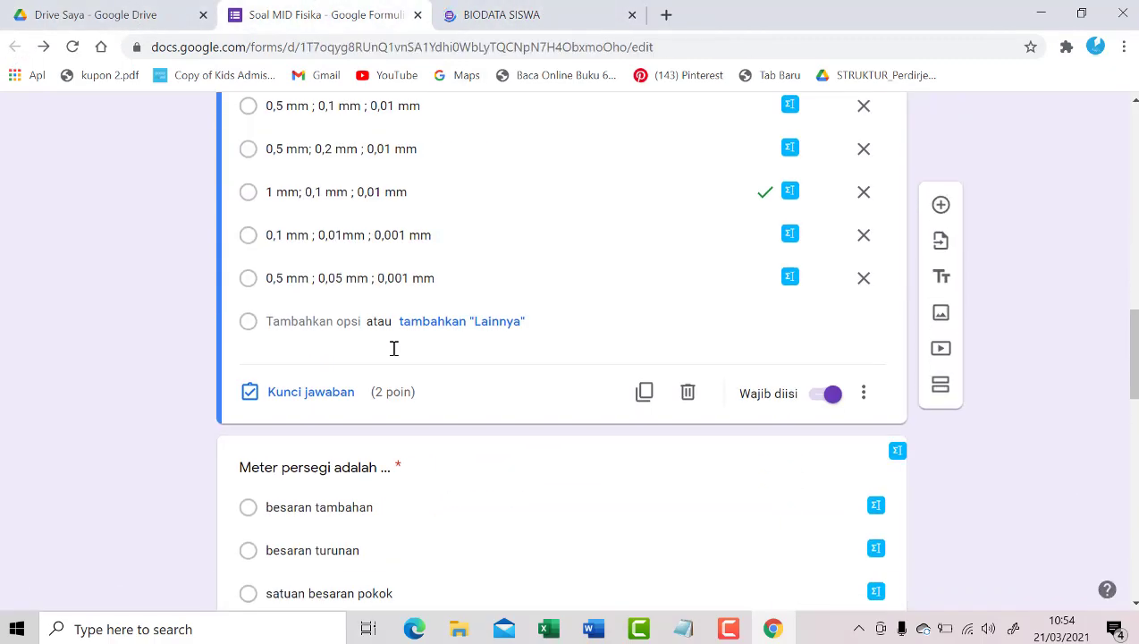
{"action": "scroll", "coordinate": [389, 330], "scroll_direction": "up", "scroll_amount": 4}
{"action": "scroll", "coordinate": [389, 318], "scroll_direction": "down", "scroll_amount": 3}
Turn on Acak urutan opsi for the Ketelitian and Meter persegi questions.
{"action": "left_click", "coordinate": [424, 279]}
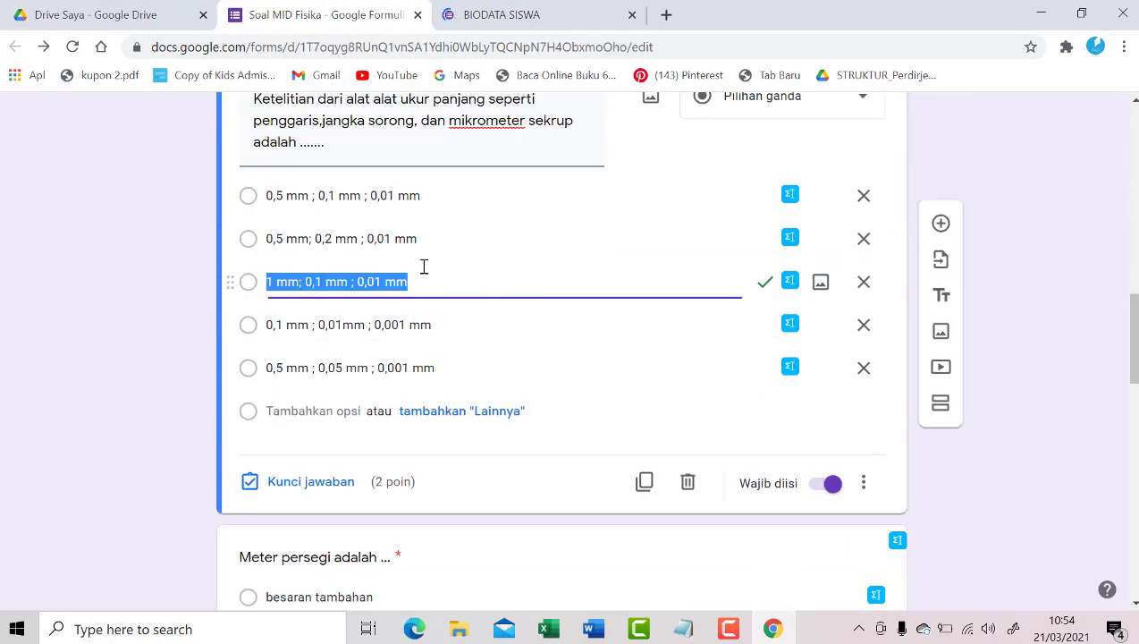
{"action": "left_click", "coordinate": [427, 240]}
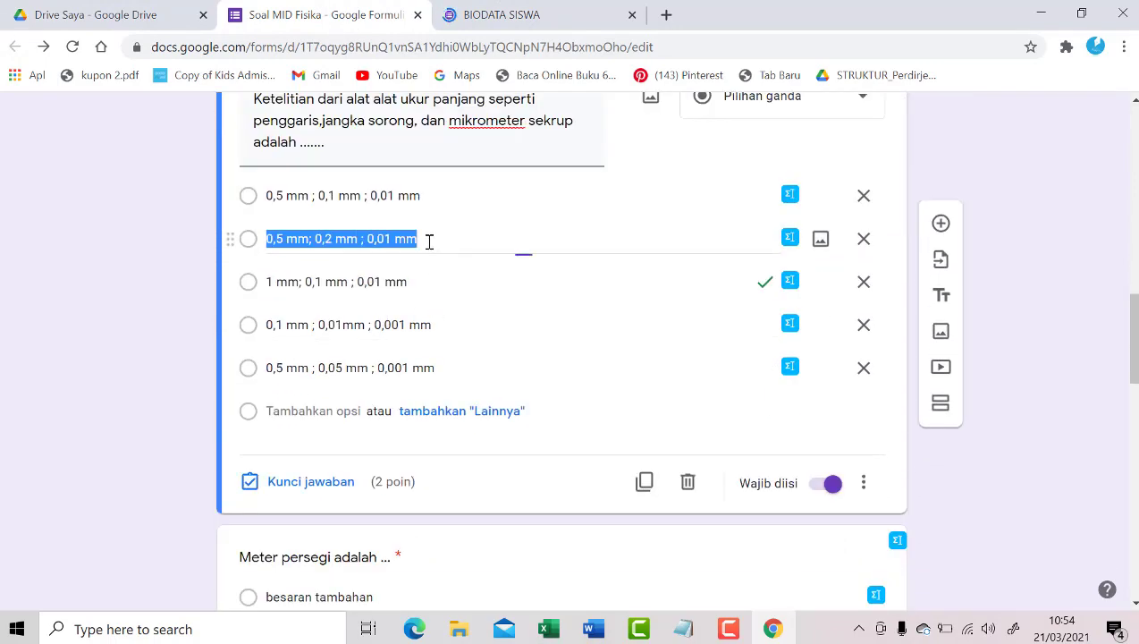
{"action": "left_click", "coordinate": [864, 481]}
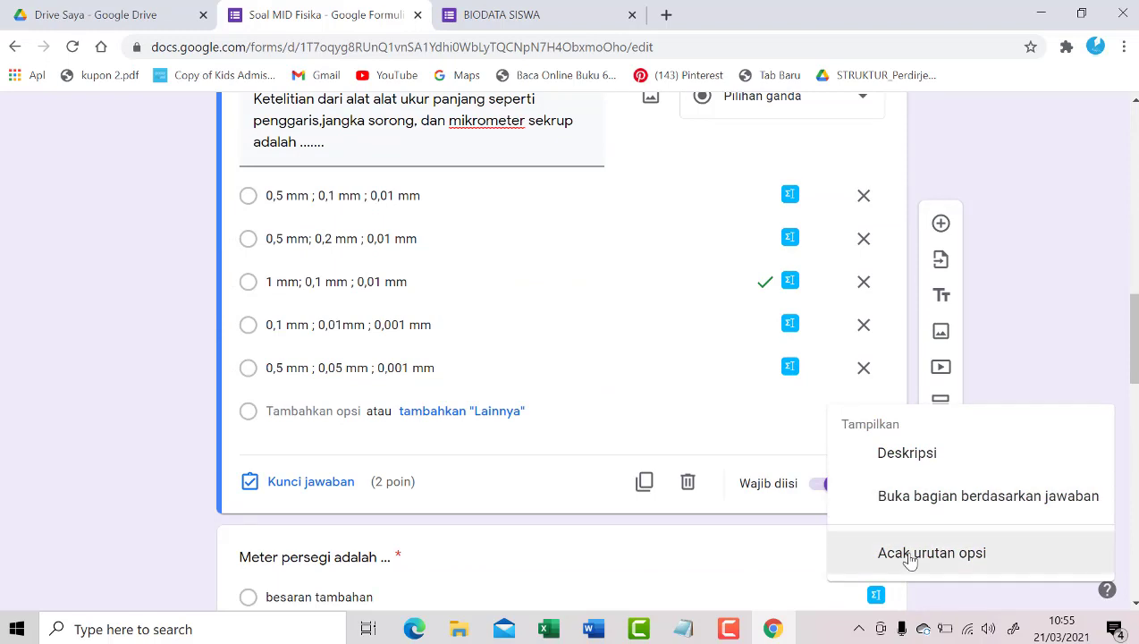
{"action": "left_click", "coordinate": [909, 555]}
{"action": "scroll", "coordinate": [895, 539], "scroll_direction": "down", "scroll_amount": 5}
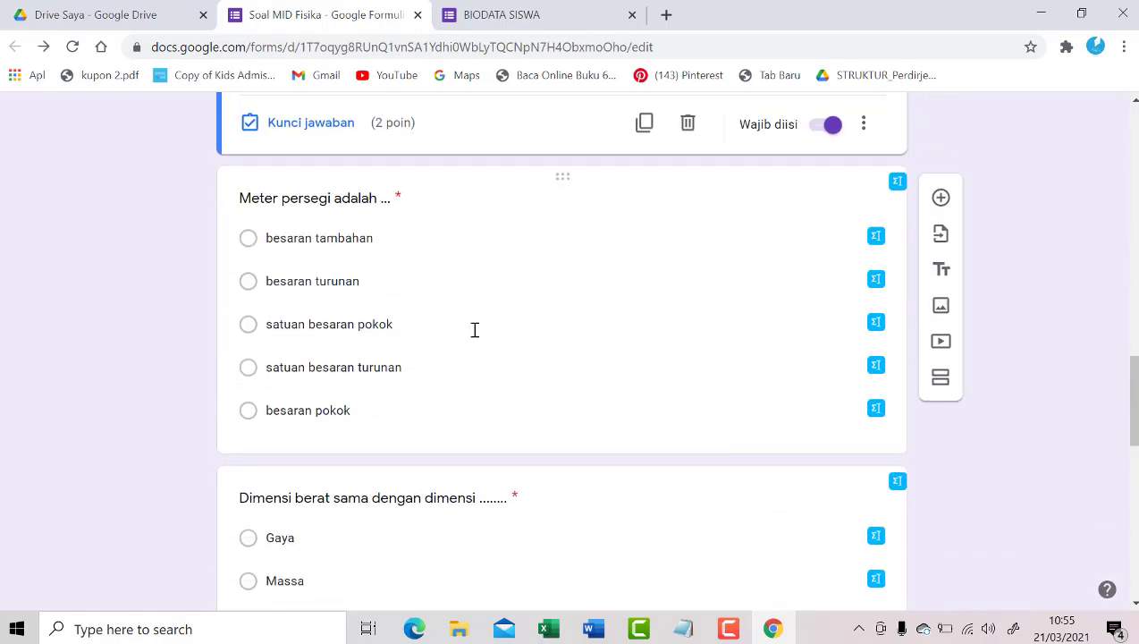
{"action": "left_click", "coordinate": [473, 328]}
{"action": "left_click", "coordinate": [865, 424]}
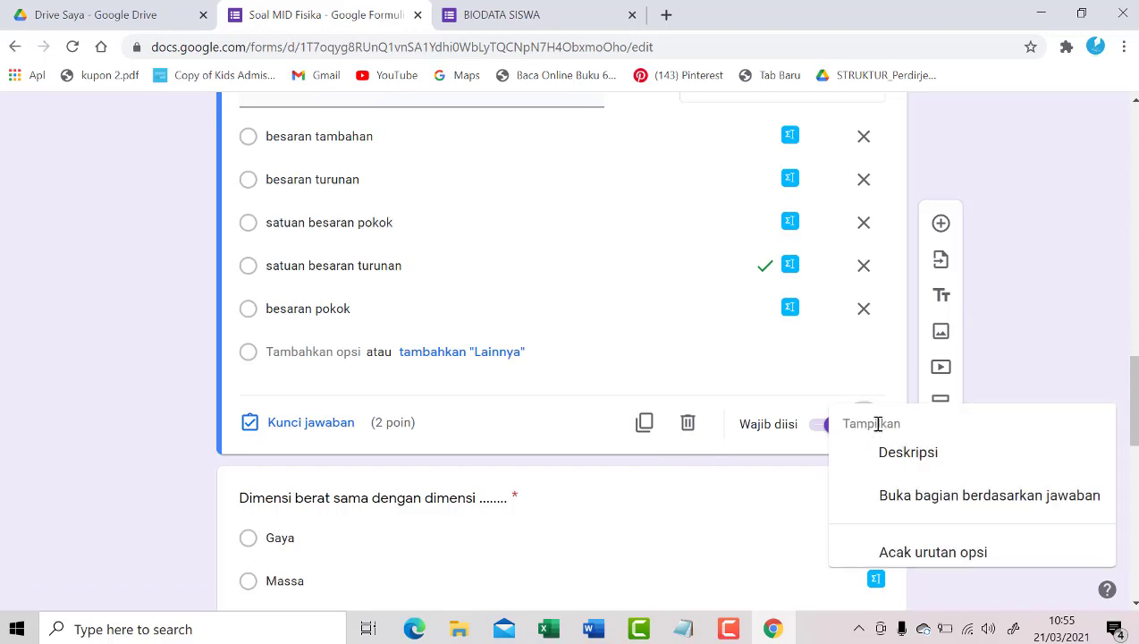
{"action": "left_click", "coordinate": [914, 562]}
Turn on Acak urutan opsi for the Dimensi berat and Dimensi gaya questions.
{"action": "scroll", "coordinate": [908, 554], "scroll_direction": "down", "scroll_amount": 2}
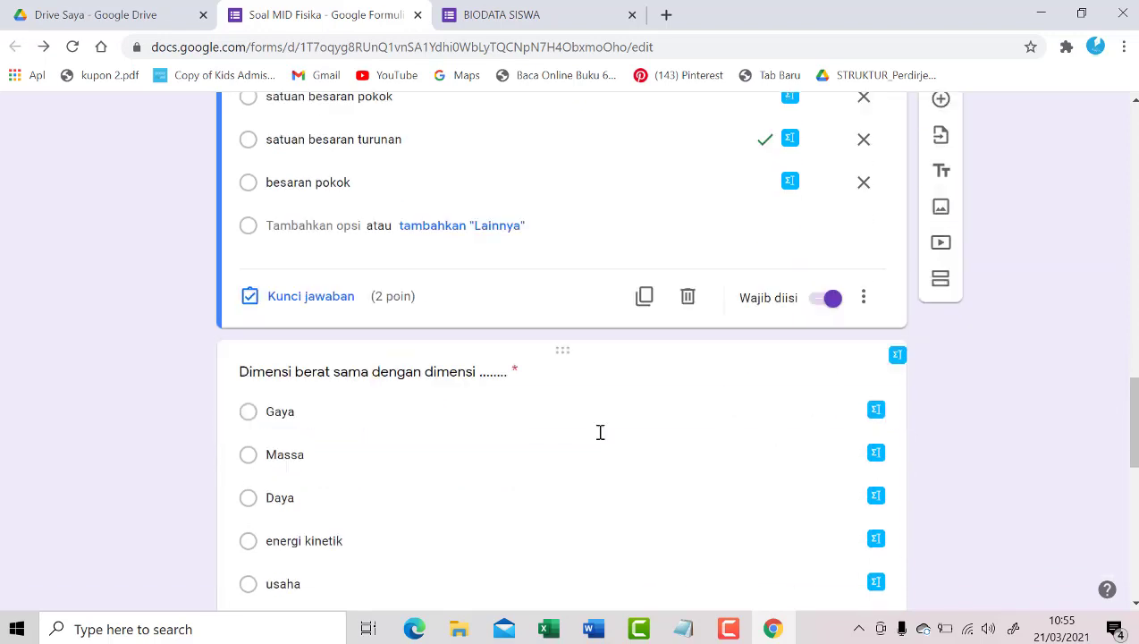
{"action": "left_click", "coordinate": [600, 431]}
{"action": "left_click", "coordinate": [864, 454]}
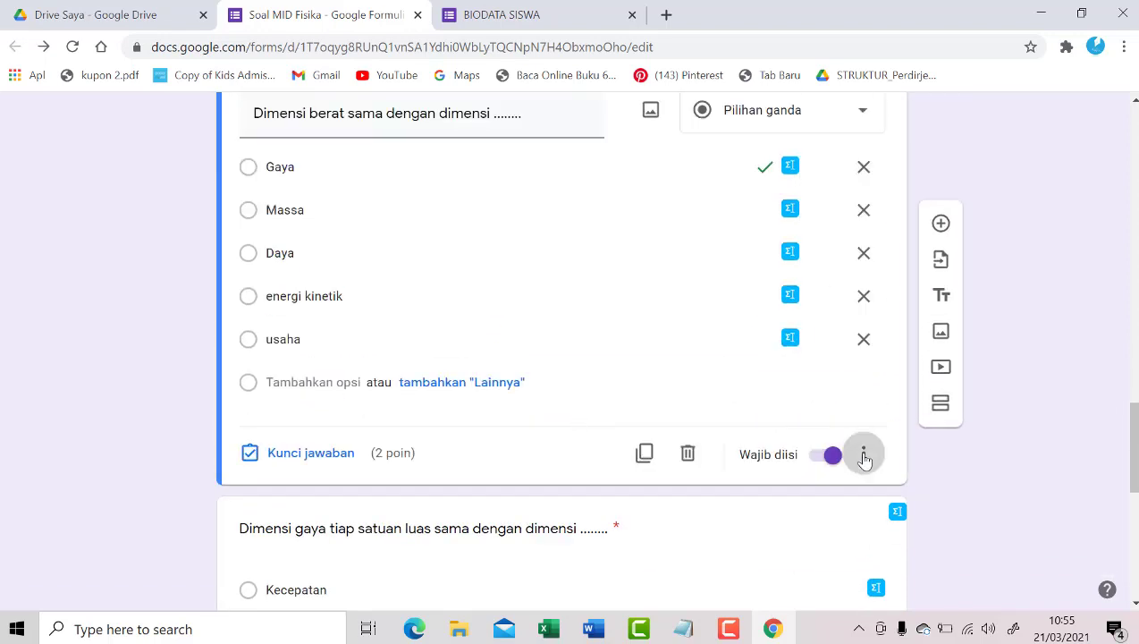
{"action": "left_click", "coordinate": [888, 549]}
{"action": "scroll", "coordinate": [626, 429], "scroll_direction": "down", "scroll_amount": 3}
{"action": "left_click", "coordinate": [557, 397]}
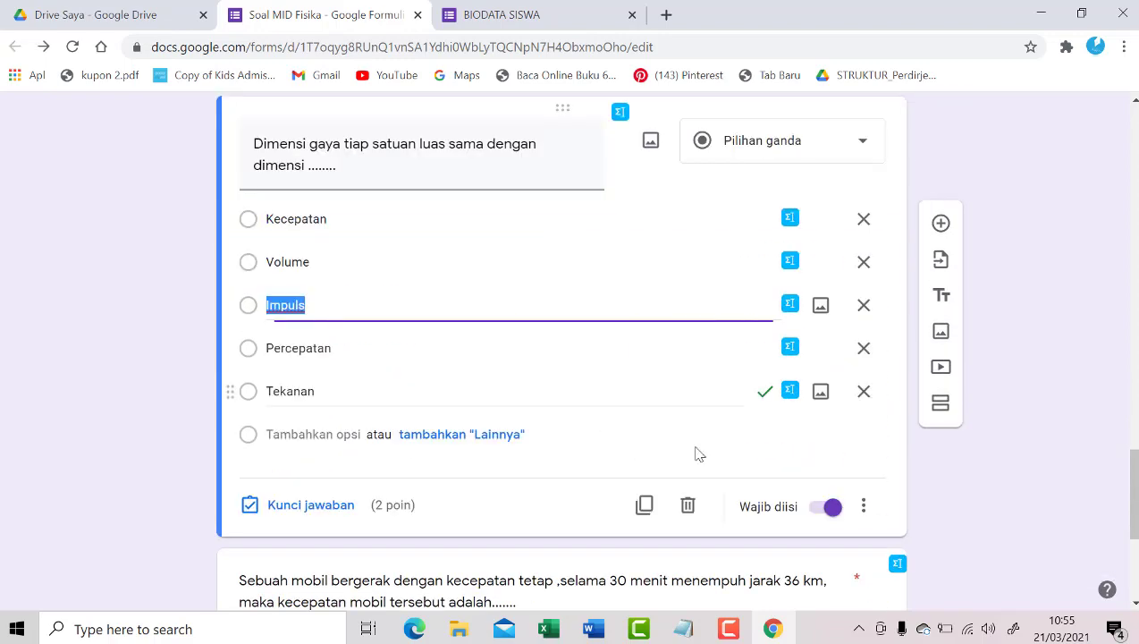
{"action": "left_click", "coordinate": [864, 506]}
{"action": "left_click", "coordinate": [913, 557]}
Shuffle the car speed question's options, confirm it, then bring up the BIODATA SISWA tab.
{"action": "scroll", "coordinate": [403, 450], "scroll_direction": "down", "scroll_amount": 5}
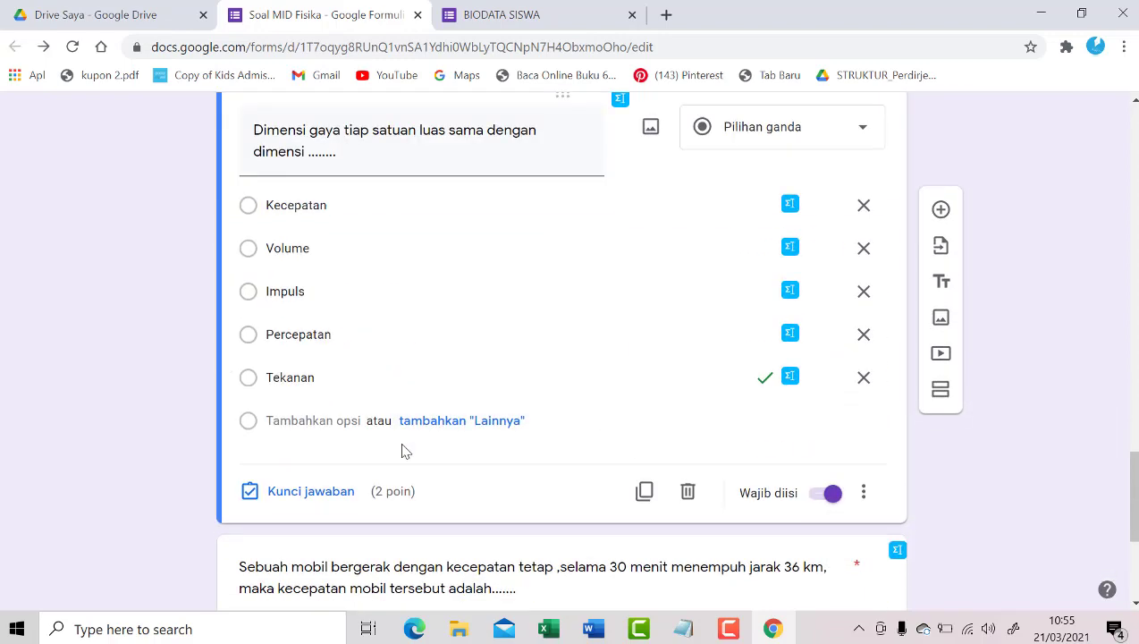
{"action": "left_click", "coordinate": [491, 415]}
{"action": "left_click", "coordinate": [864, 523]}
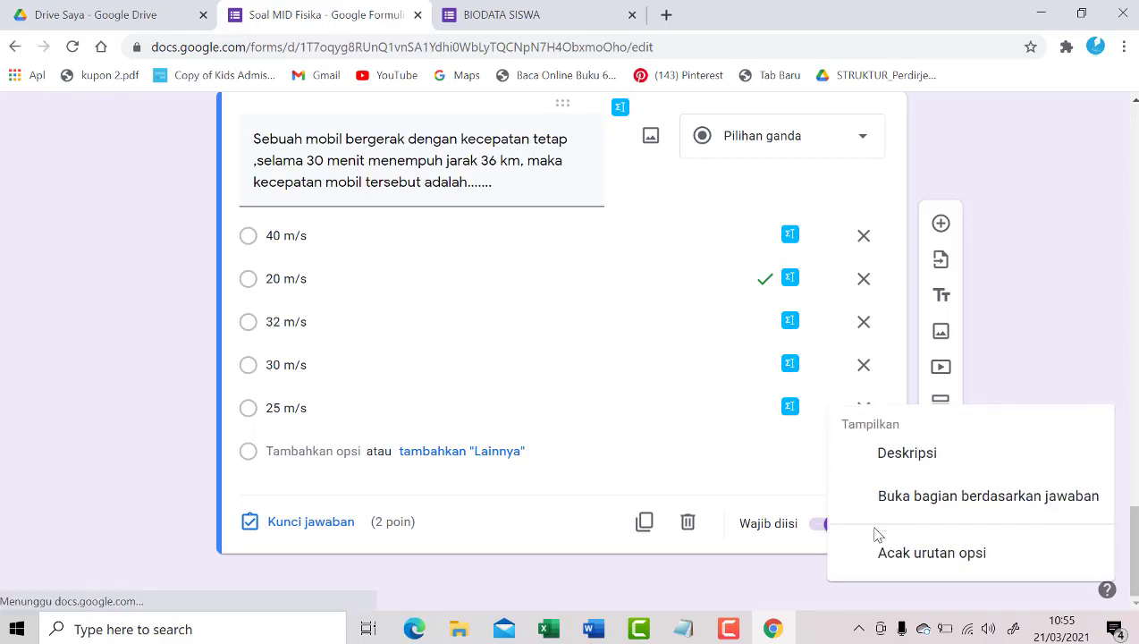
{"action": "left_click", "coordinate": [893, 561]}
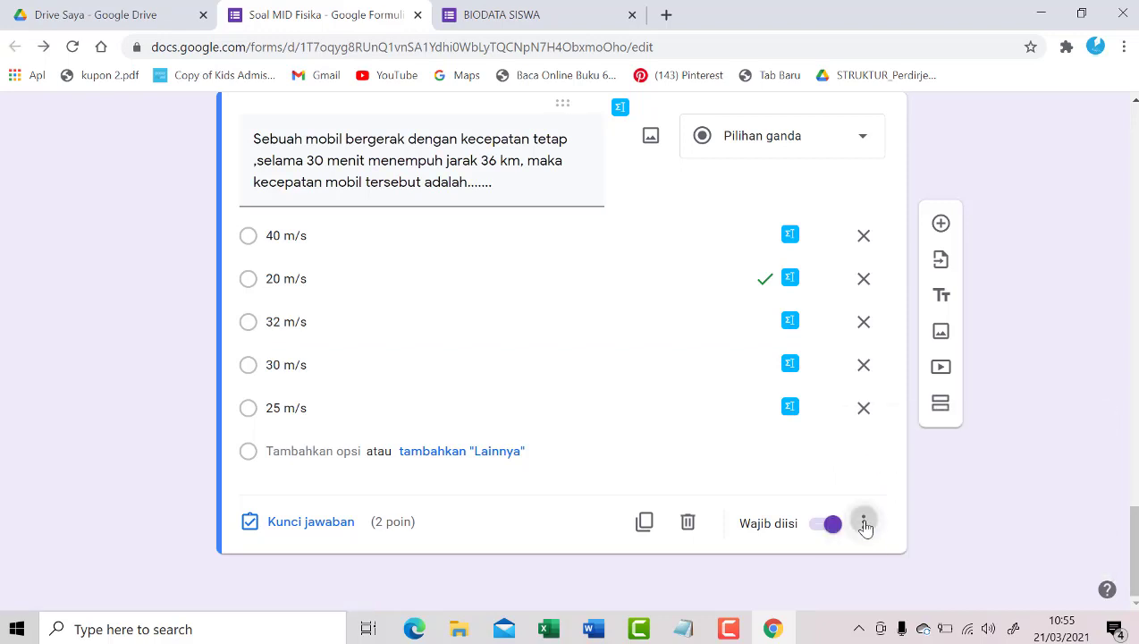
{"action": "left_click", "coordinate": [864, 523]}
{"action": "left_click", "coordinate": [776, 572]}
{"action": "left_click", "coordinate": [537, 14]}
{"action": "left_click", "coordinate": [308, 18]}
{"action": "scroll", "coordinate": [419, 292], "scroll_direction": "up", "scroll_amount": 9}
{"action": "left_click", "coordinate": [490, 18]}
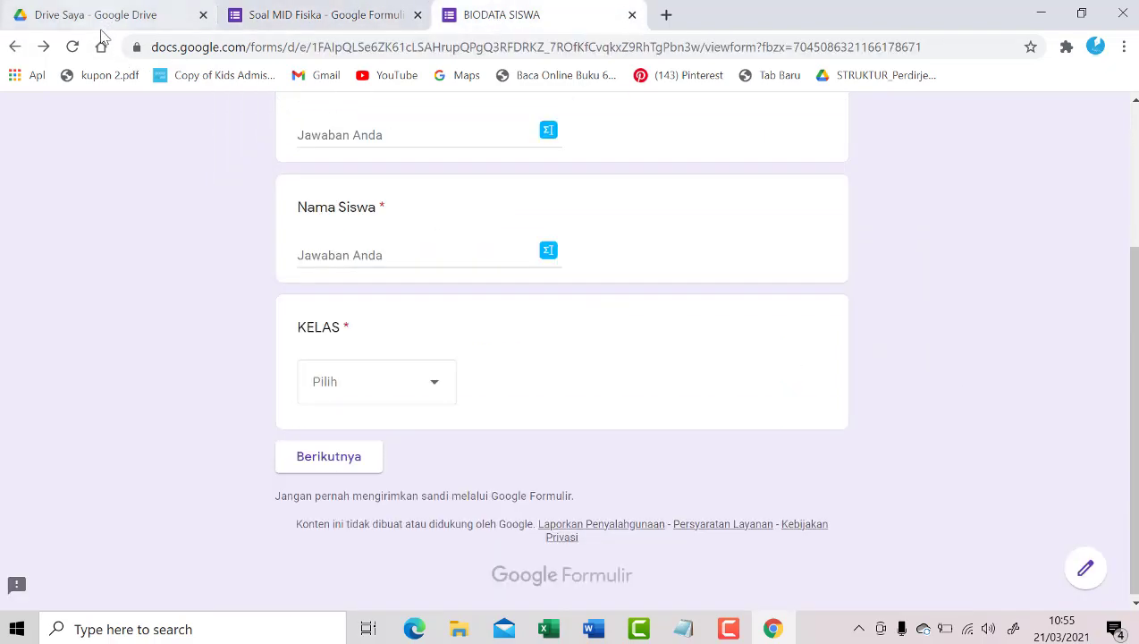
Reload the live form and fill in the TOKEN and Nama Siswa fields.
{"action": "left_click", "coordinate": [72, 47]}
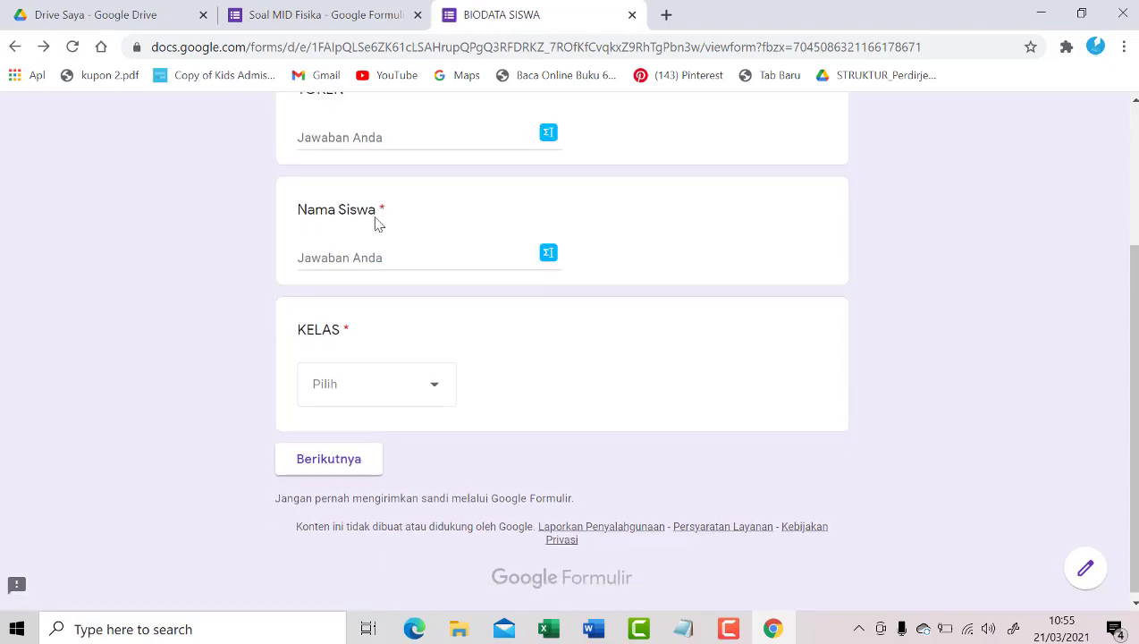
{"action": "left_click", "coordinate": [372, 343]}
{"action": "type", "text": "SMKBISA"}
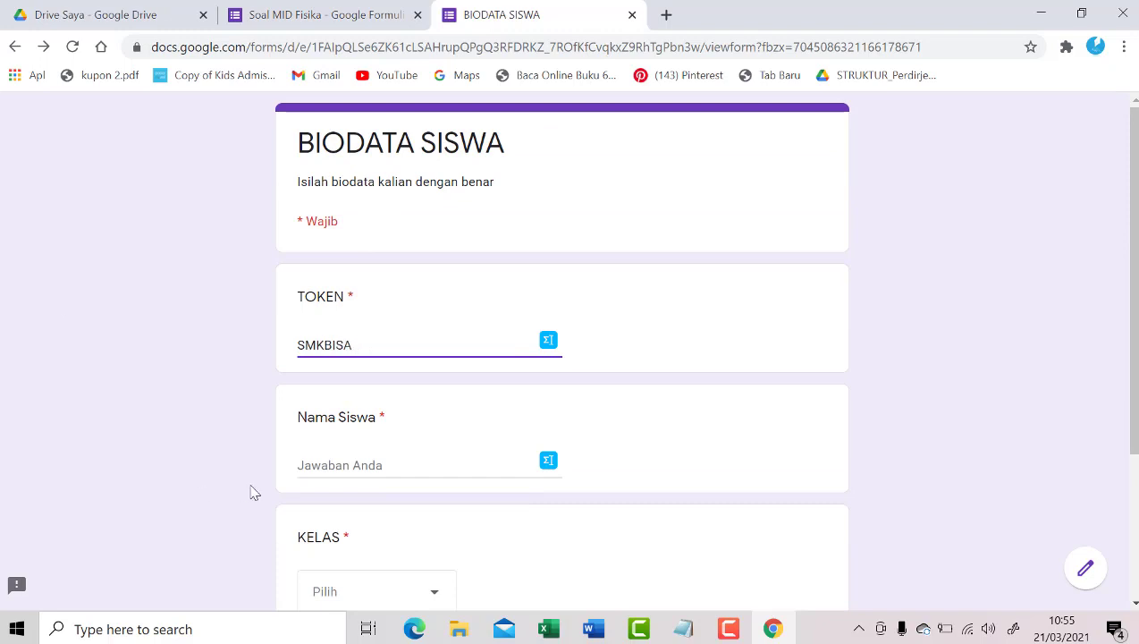
{"action": "left_click", "coordinate": [316, 462]}
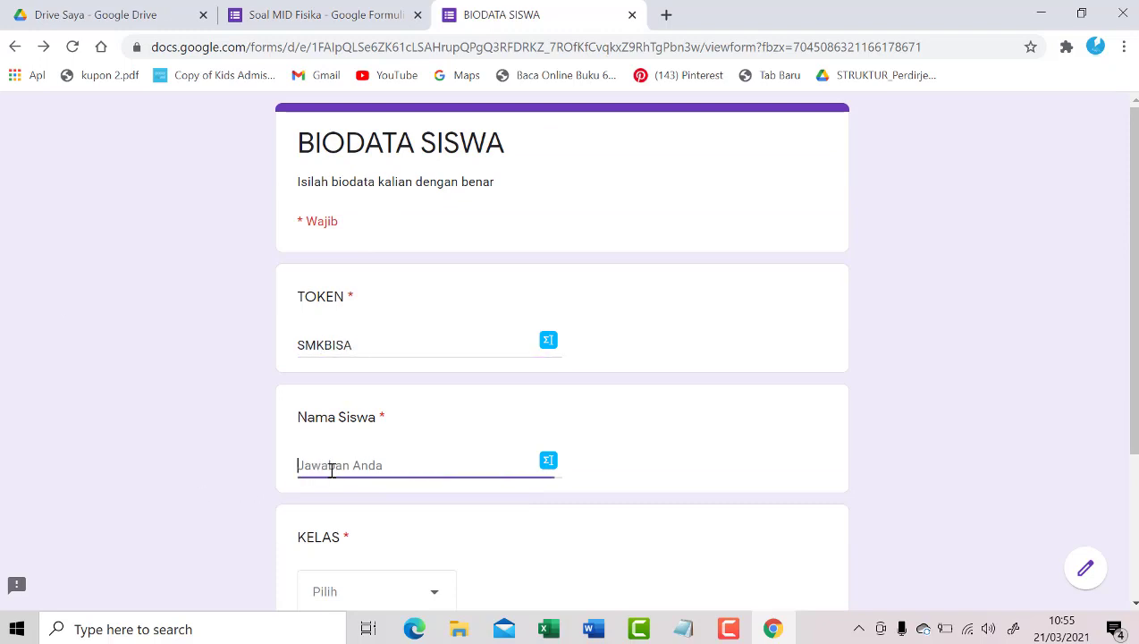
{"action": "type", "text": "FASFA"}
Choose class X TKJ A and continue to the SOAL FISIKA questions page.
{"action": "scroll", "coordinate": [340, 483], "scroll_direction": "down", "scroll_amount": 2}
{"action": "left_click", "coordinate": [358, 416]}
{"action": "left_click", "coordinate": [351, 438]}
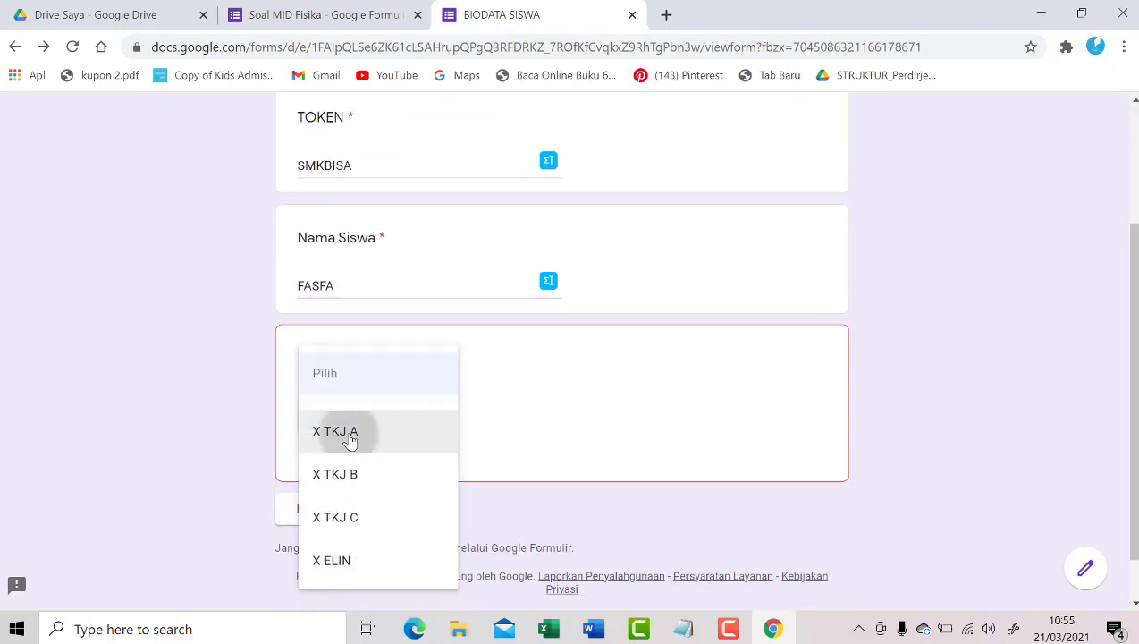
{"action": "left_click", "coordinate": [339, 489]}
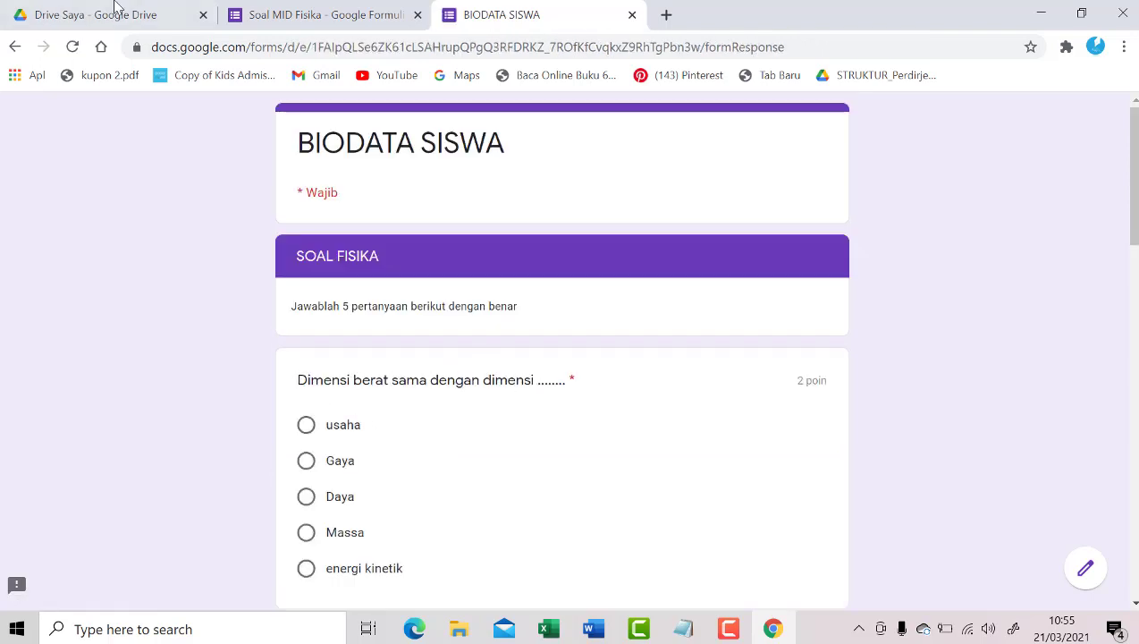
{"action": "left_click", "coordinate": [351, 12]}
{"action": "scroll", "coordinate": [298, 433], "scroll_direction": "up", "scroll_amount": 4}
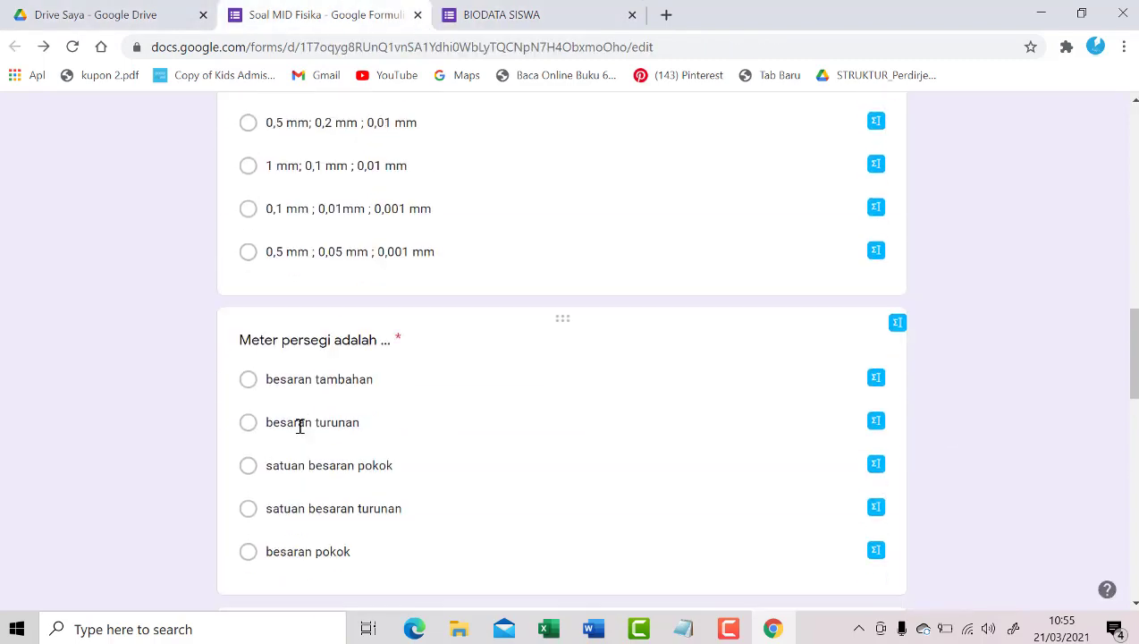
{"action": "scroll", "coordinate": [300, 426], "scroll_direction": "up", "scroll_amount": 3}
{"action": "scroll", "coordinate": [298, 432], "scroll_direction": "down", "scroll_amount": 6}
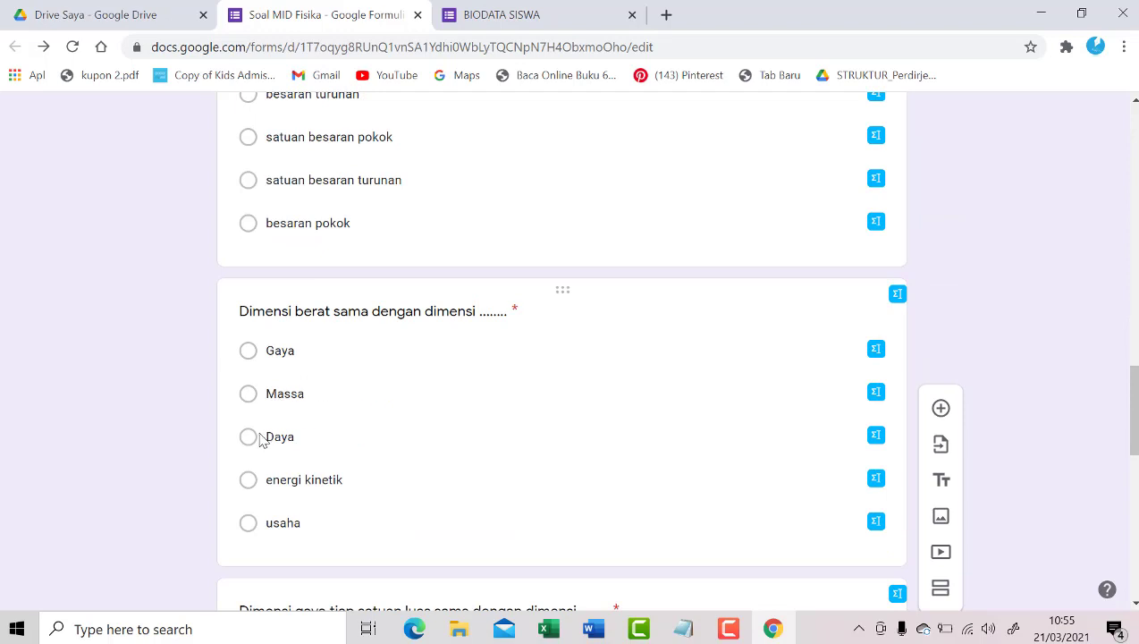
{"action": "left_click", "coordinate": [537, 14]}
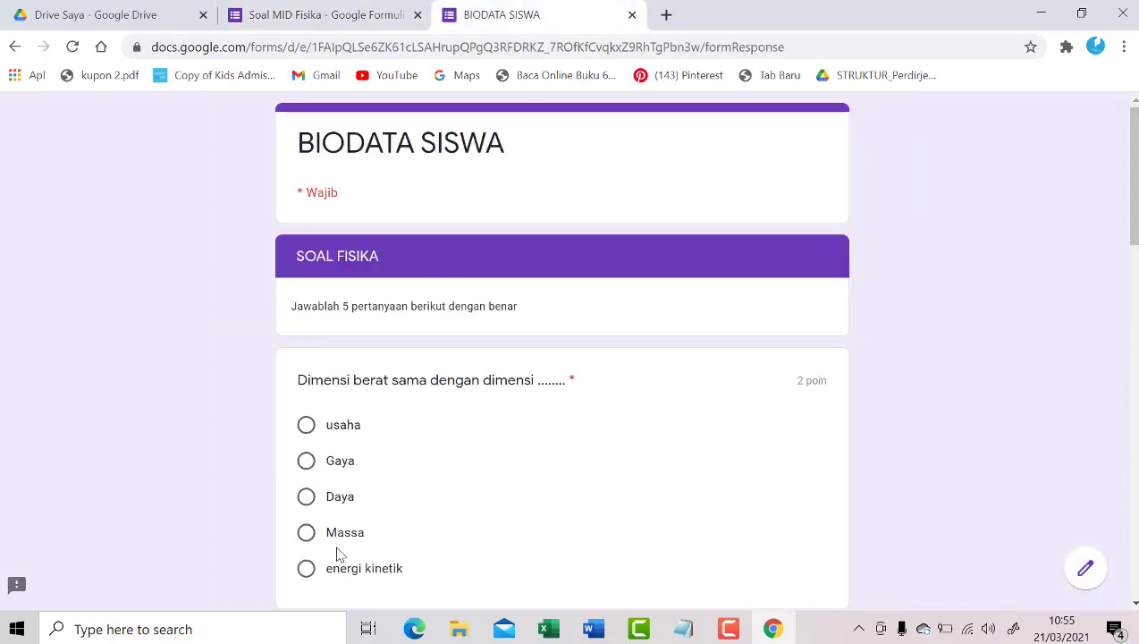
{"action": "left_click", "coordinate": [333, 16]}
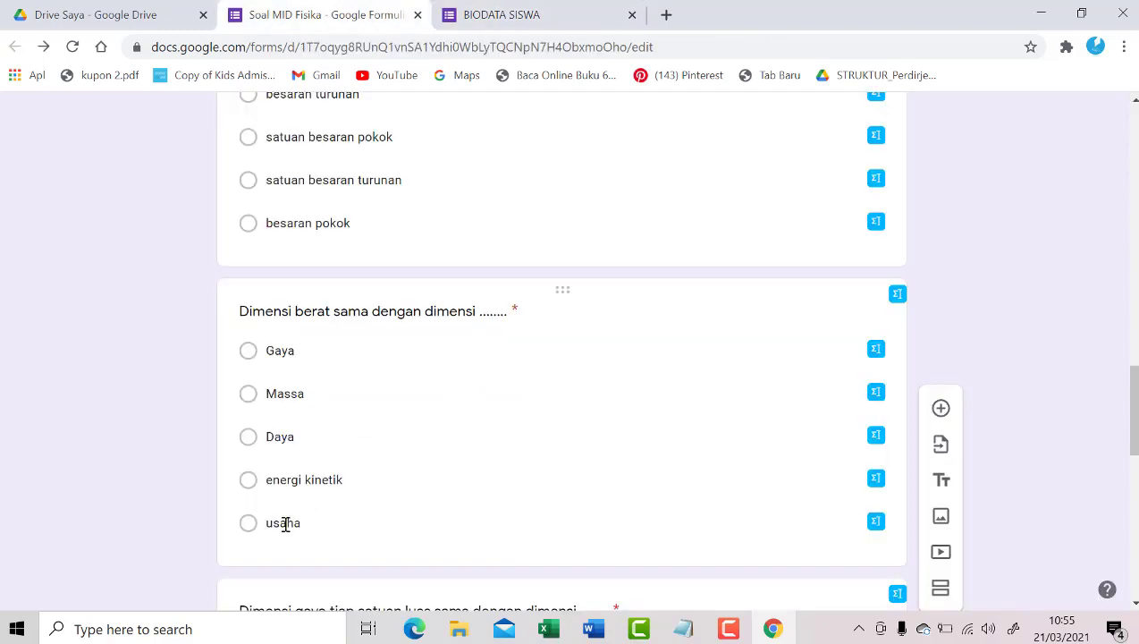
{"action": "left_click", "coordinate": [545, 14]}
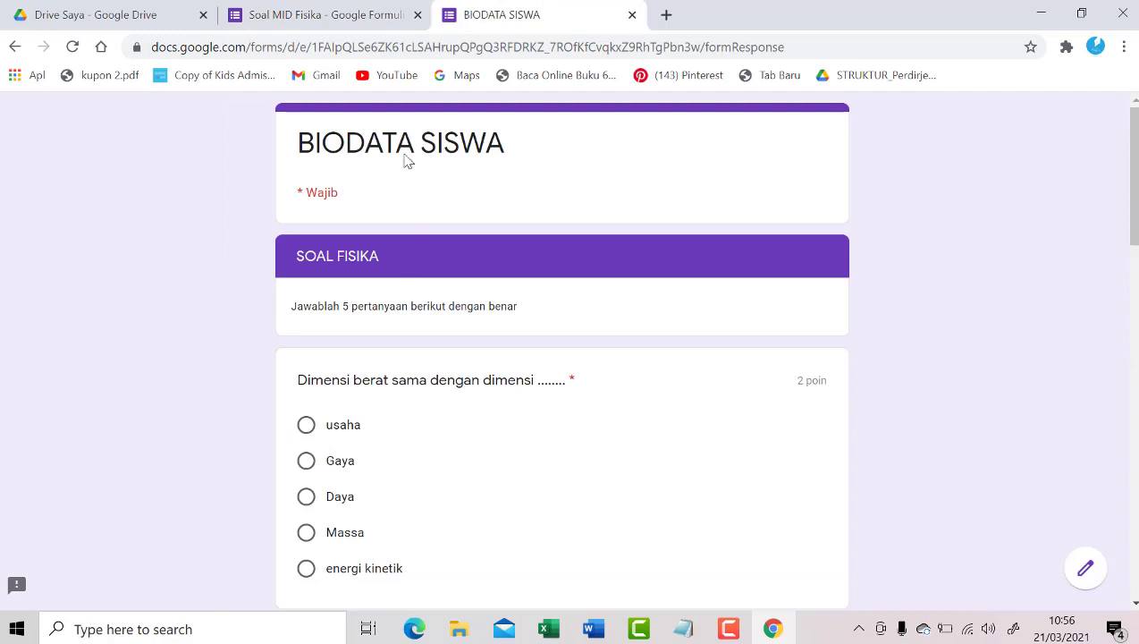
{"action": "left_click", "coordinate": [338, 10]}
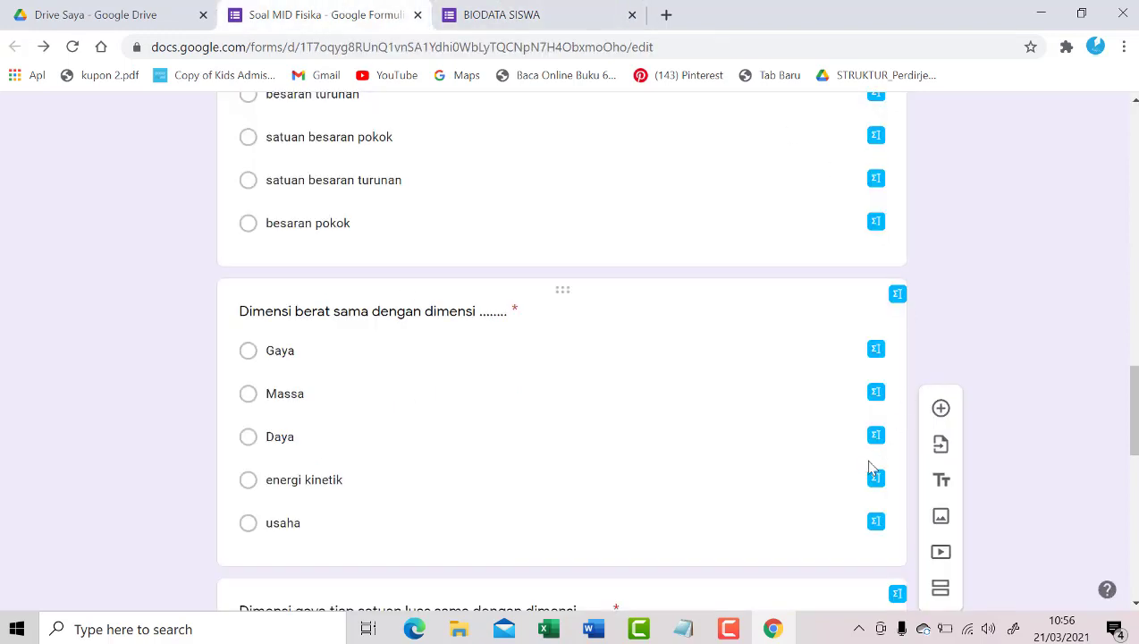
Check the lesson outline in Notepad, then return to the BIODATA SISWA quiz page.
{"action": "left_click", "coordinate": [684, 628]}
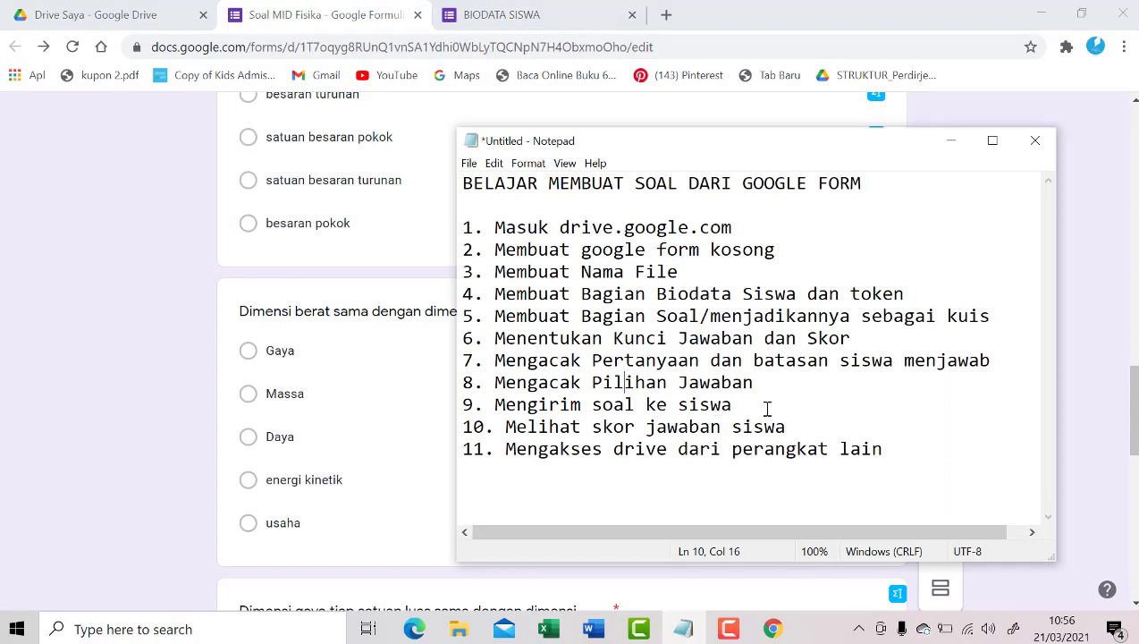
{"action": "left_click", "coordinate": [497, 14]}
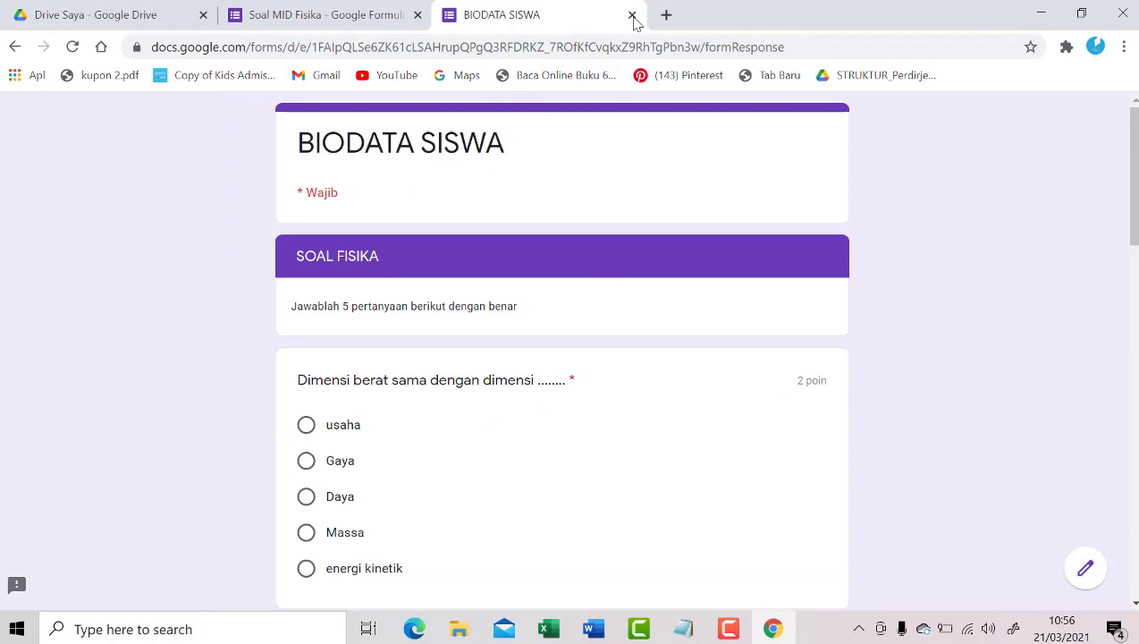
Copy the form's shortened forms.gle link from Kirim formulir with Perpendek URL ticked.
{"action": "left_click", "coordinate": [376, 26]}
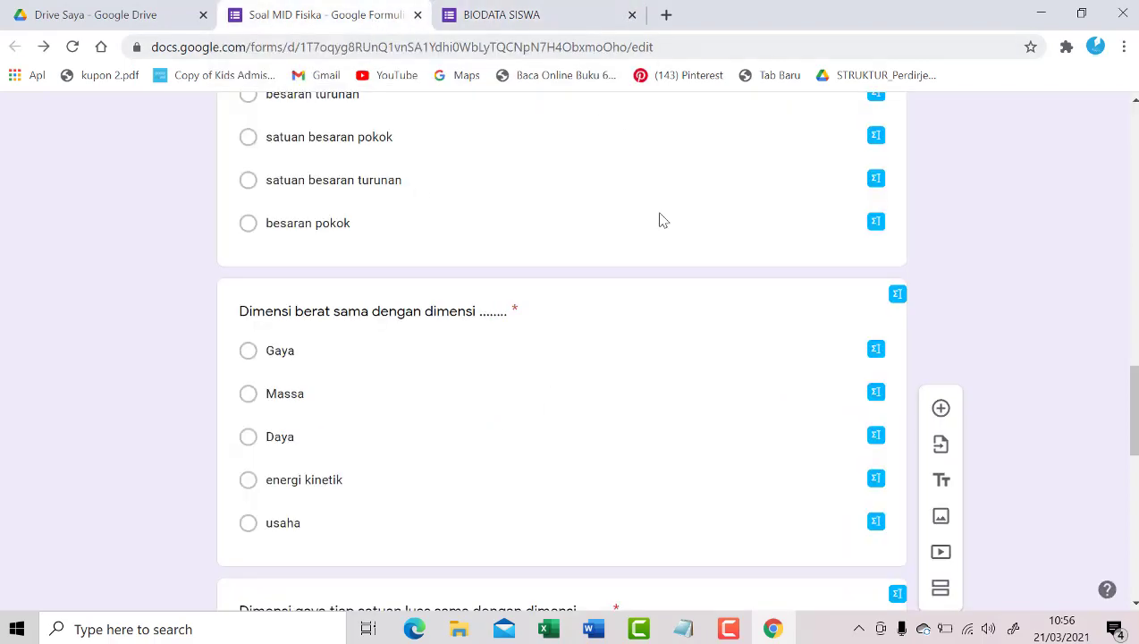
{"action": "scroll", "coordinate": [662, 221], "scroll_direction": "up", "scroll_amount": 20}
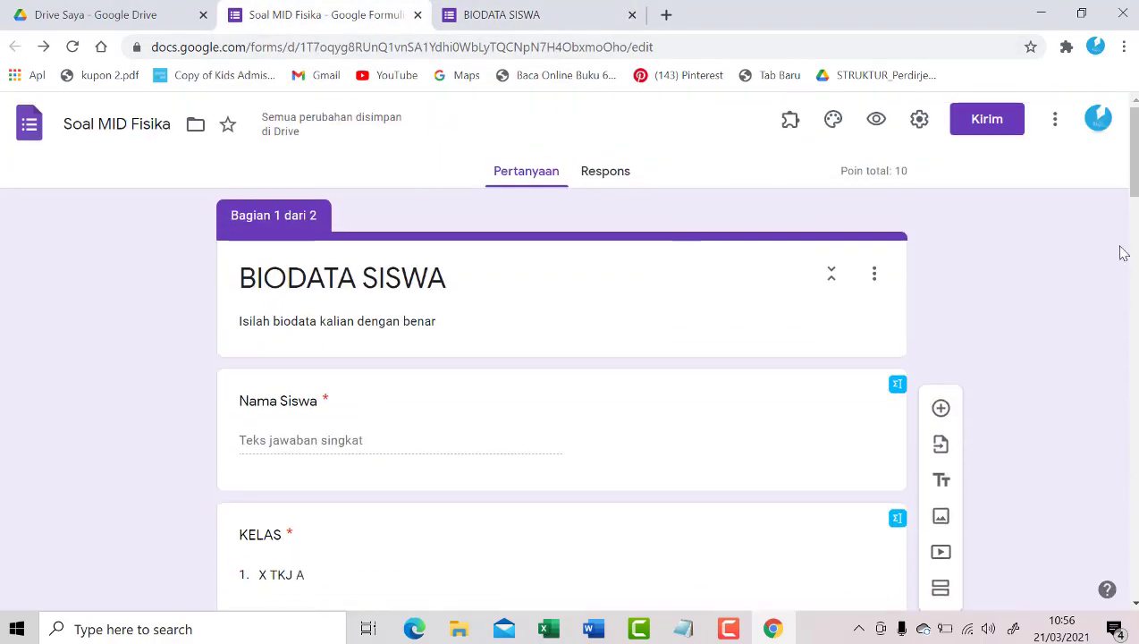
{"action": "left_click", "coordinate": [981, 123]}
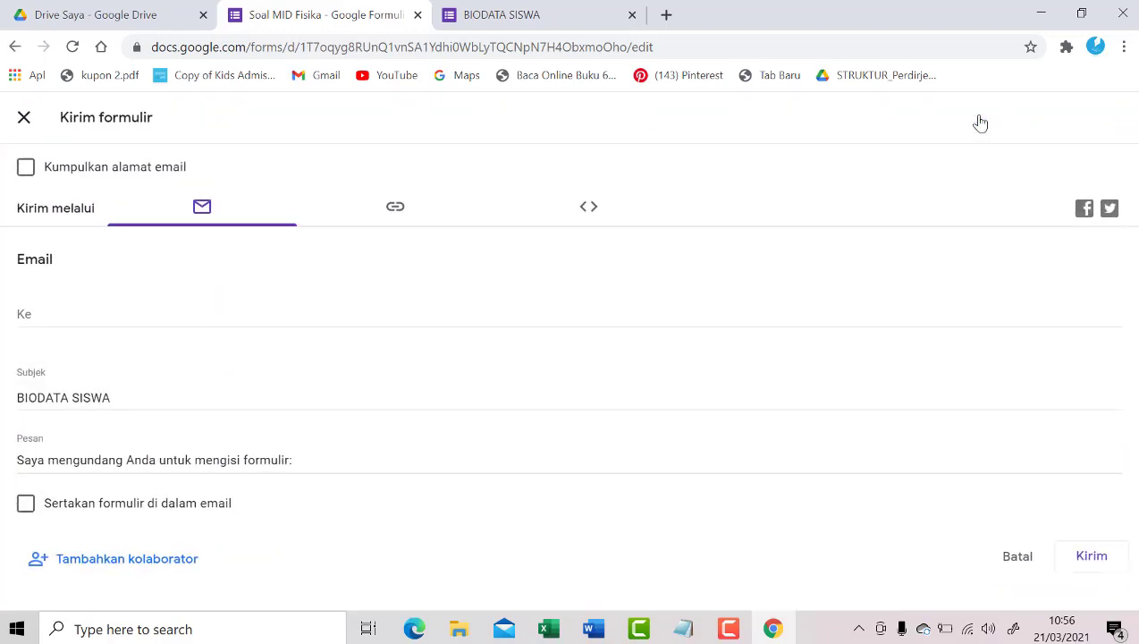
{"action": "left_click", "coordinate": [397, 209]}
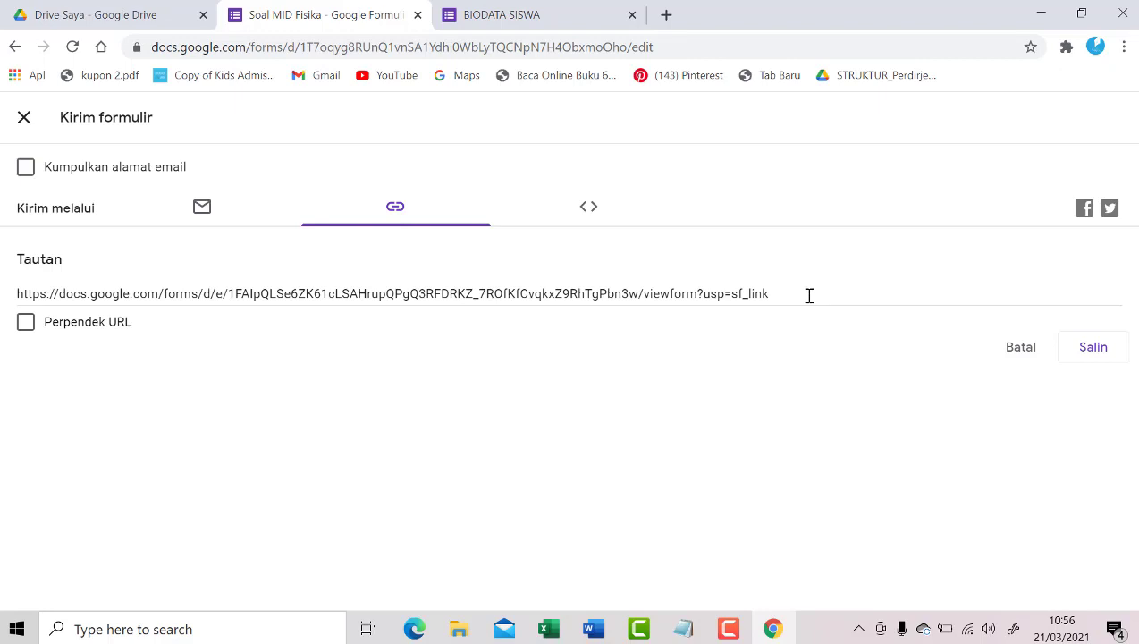
{"action": "left_click", "coordinate": [1093, 348]}
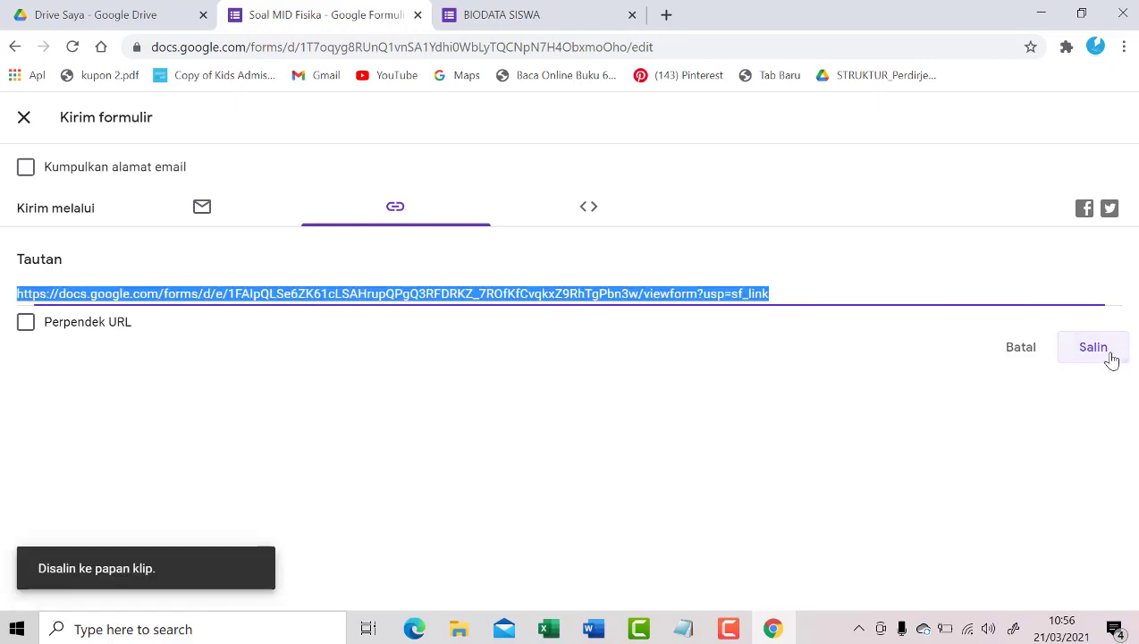
{"action": "left_click", "coordinate": [1093, 348]}
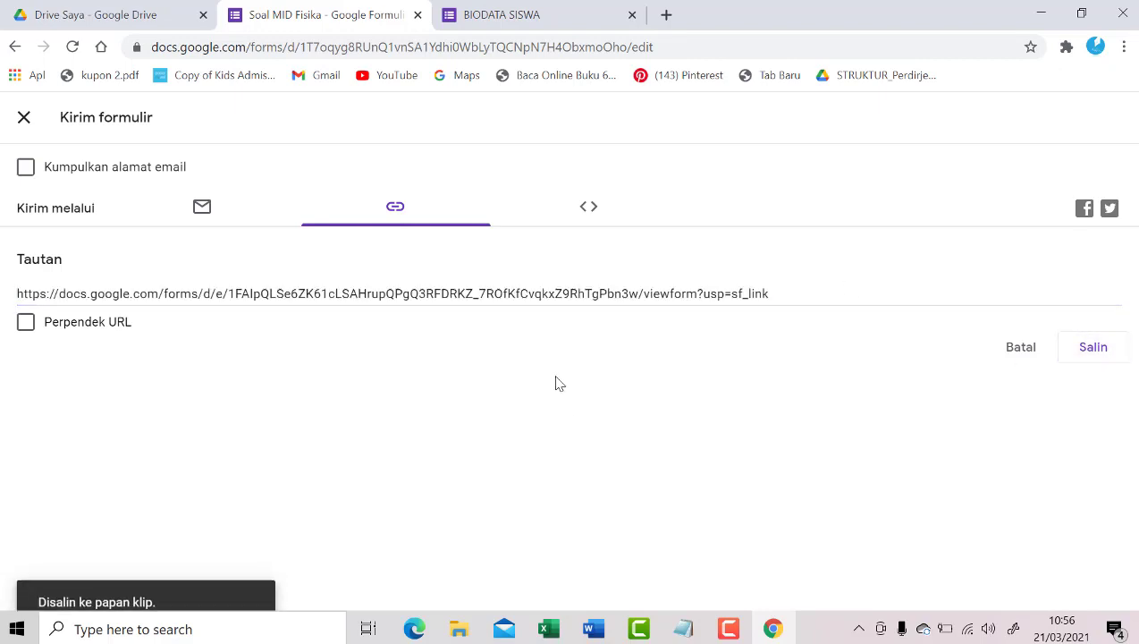
{"action": "left_click", "coordinate": [26, 323]}
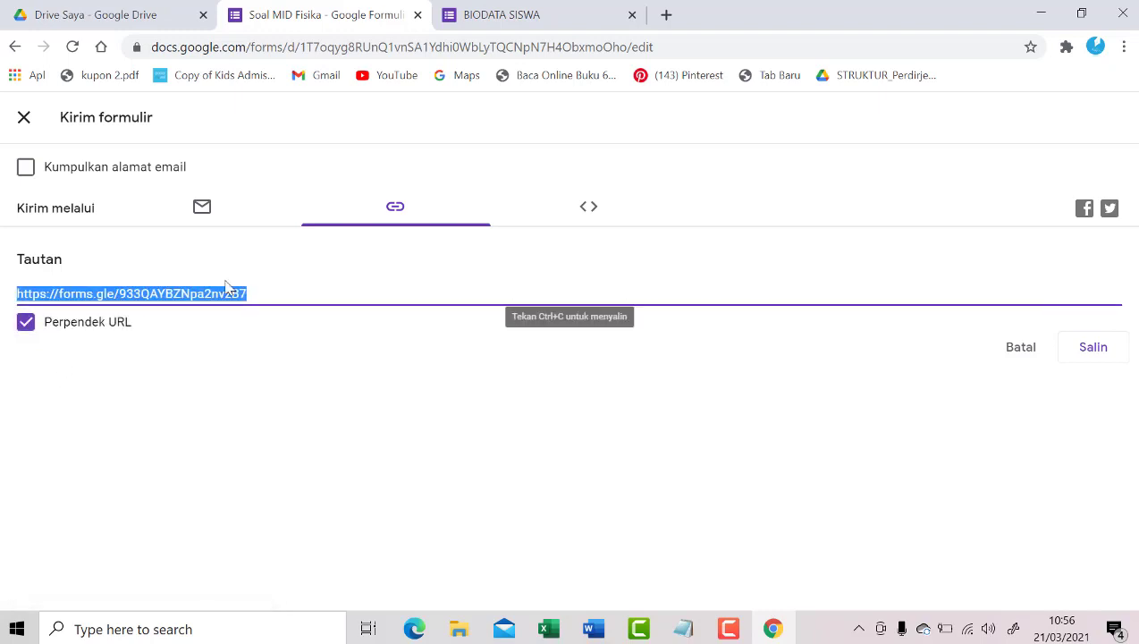
{"action": "left_click", "coordinate": [1100, 352]}
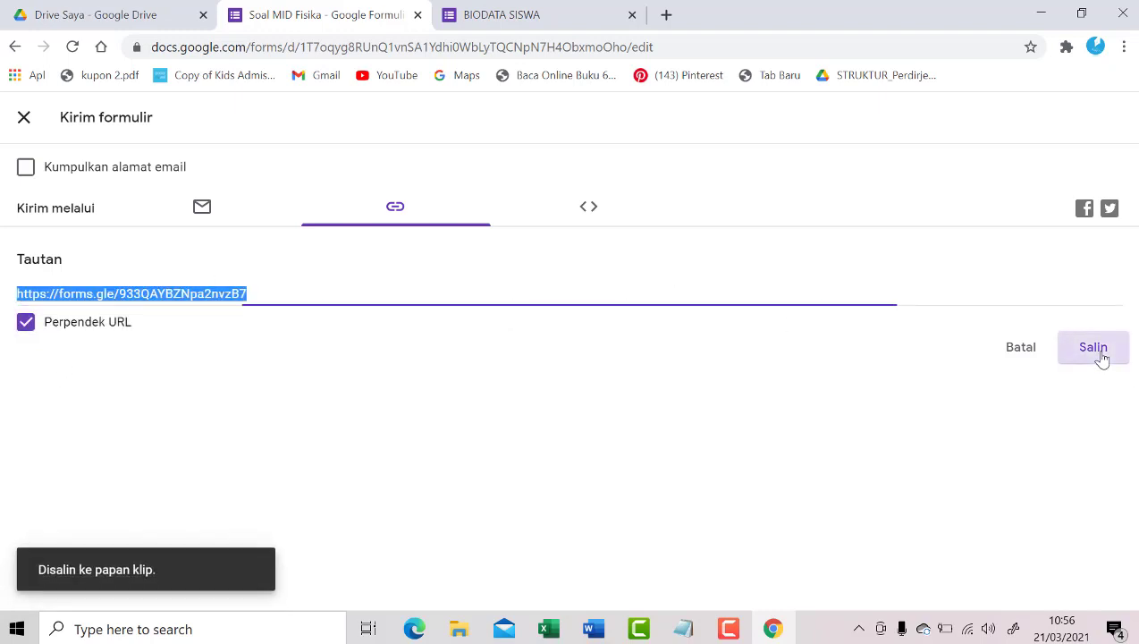
{"action": "left_click", "coordinate": [666, 14]}
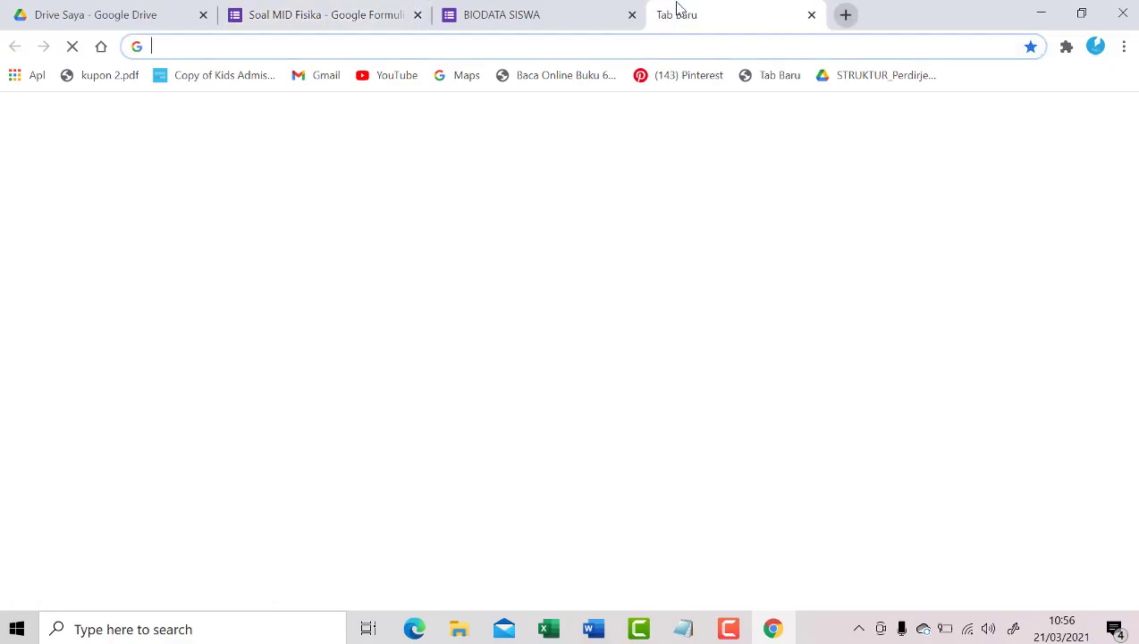
Load web.whatsapp.com in the new tab, then close that WhatsApp tab.
{"action": "type", "text": "WE"}
{"action": "key", "text": "BackSpace"}
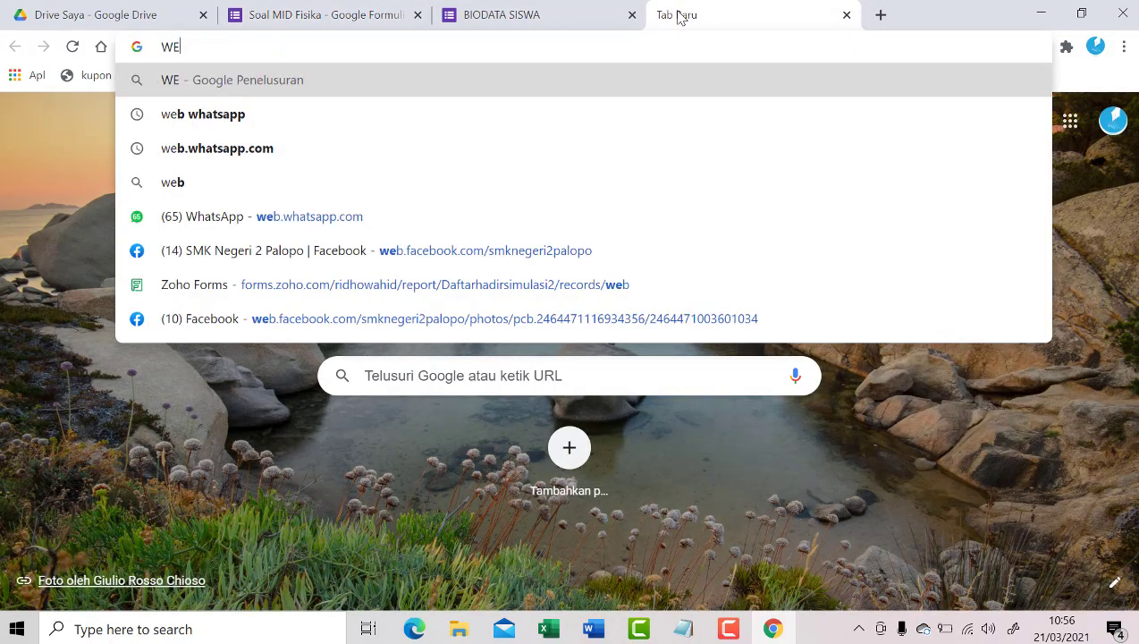
{"action": "key", "text": "Caps_Lock"}
{"action": "key", "text": "BackSpace"}
{"action": "key", "text": "BackSpace"}
{"action": "type", "text": "web.whatsapp.com"}
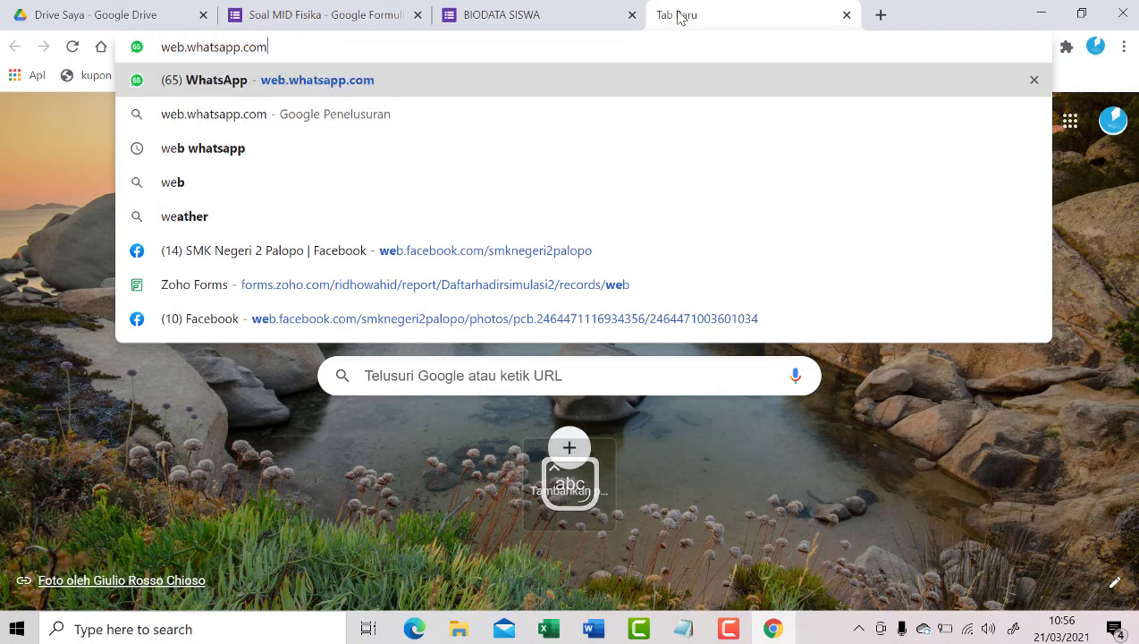
{"action": "key", "text": "Return"}
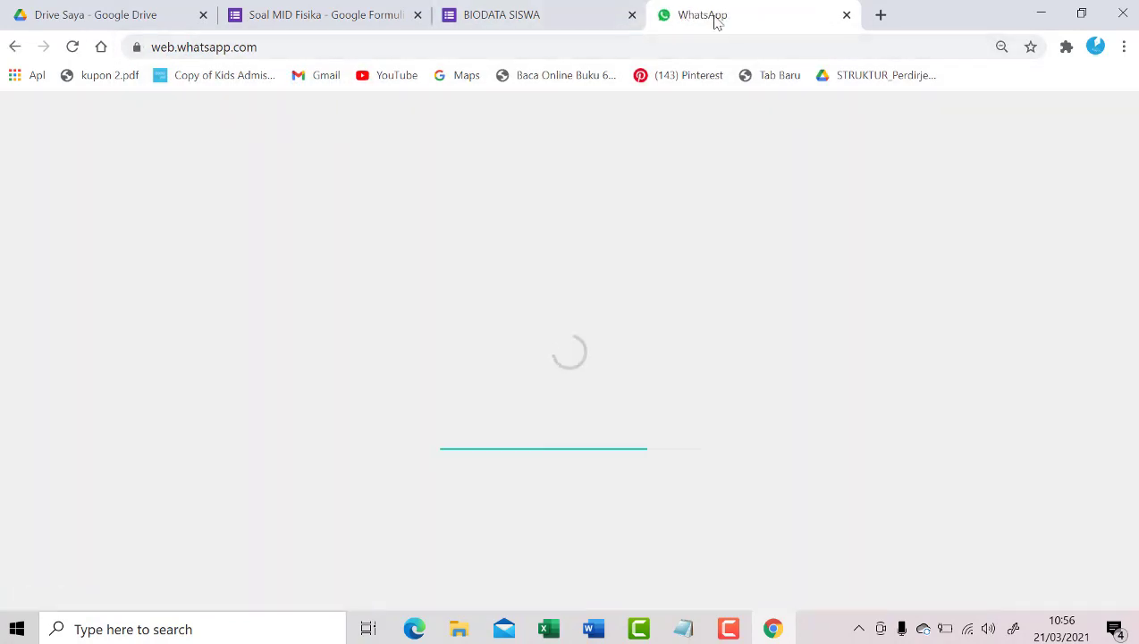
{"action": "left_click", "coordinate": [846, 17]}
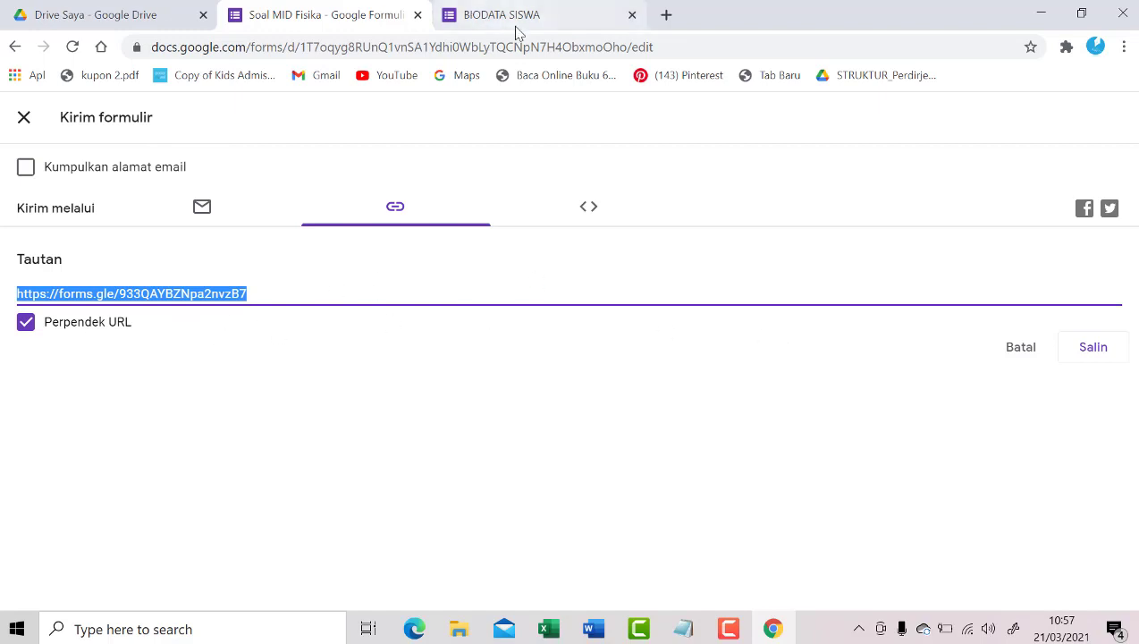
Close the Kirim formulir dialog and review the steps list in Notepad.
{"action": "left_click", "coordinate": [24, 119]}
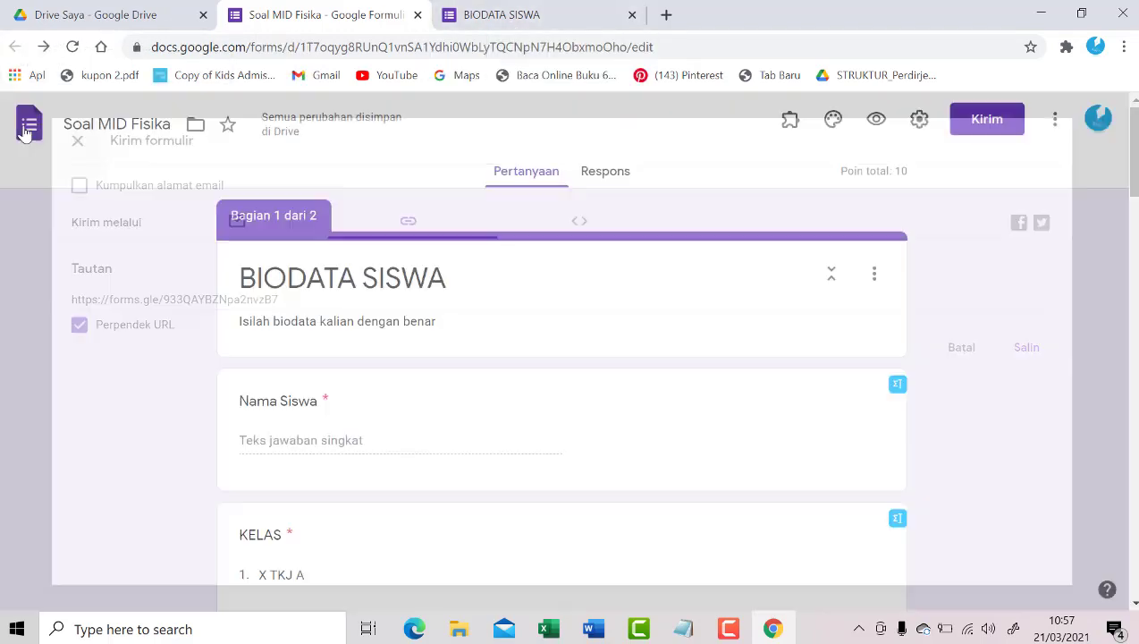
{"action": "left_click", "coordinate": [684, 628]}
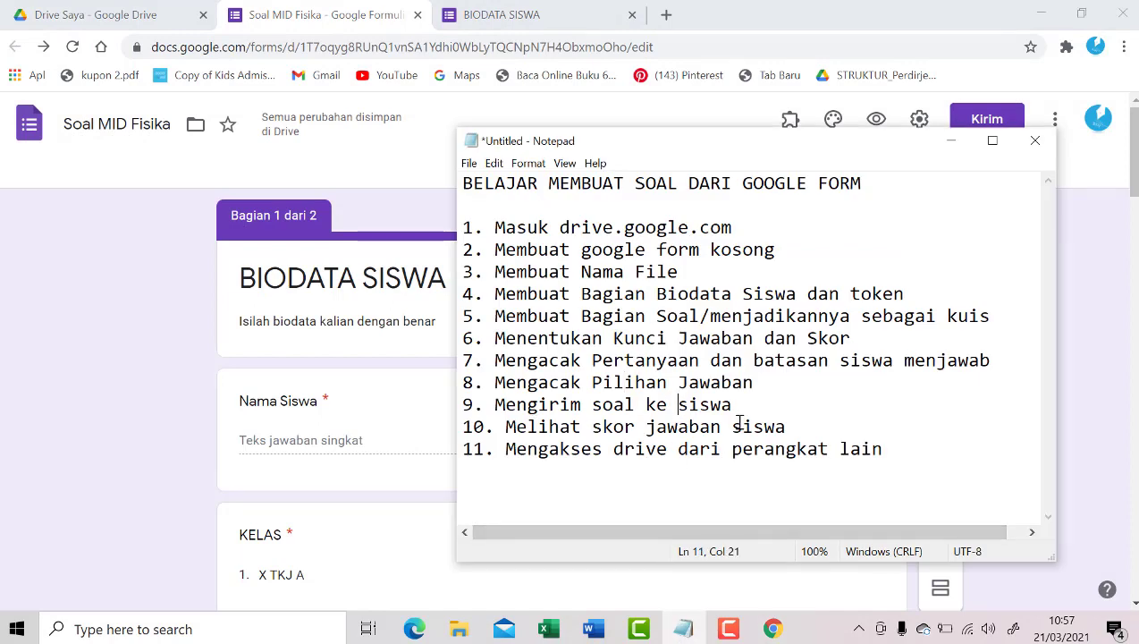
{"action": "left_click", "coordinate": [157, 404]}
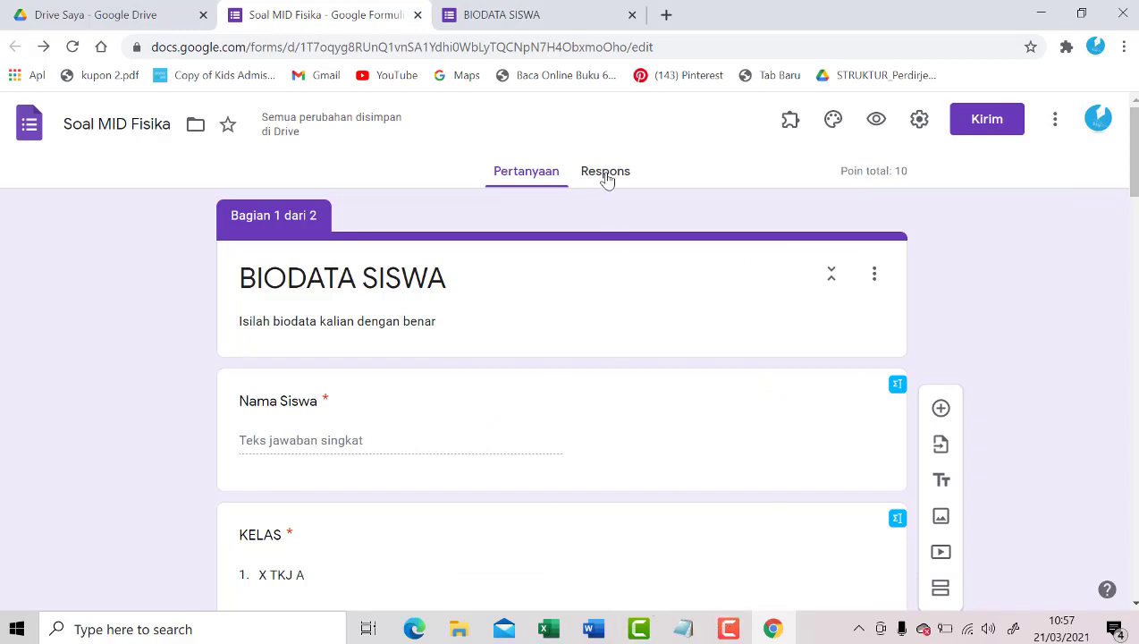
{"action": "scroll", "coordinate": [180, 280], "scroll_direction": "down", "scroll_amount": 2}
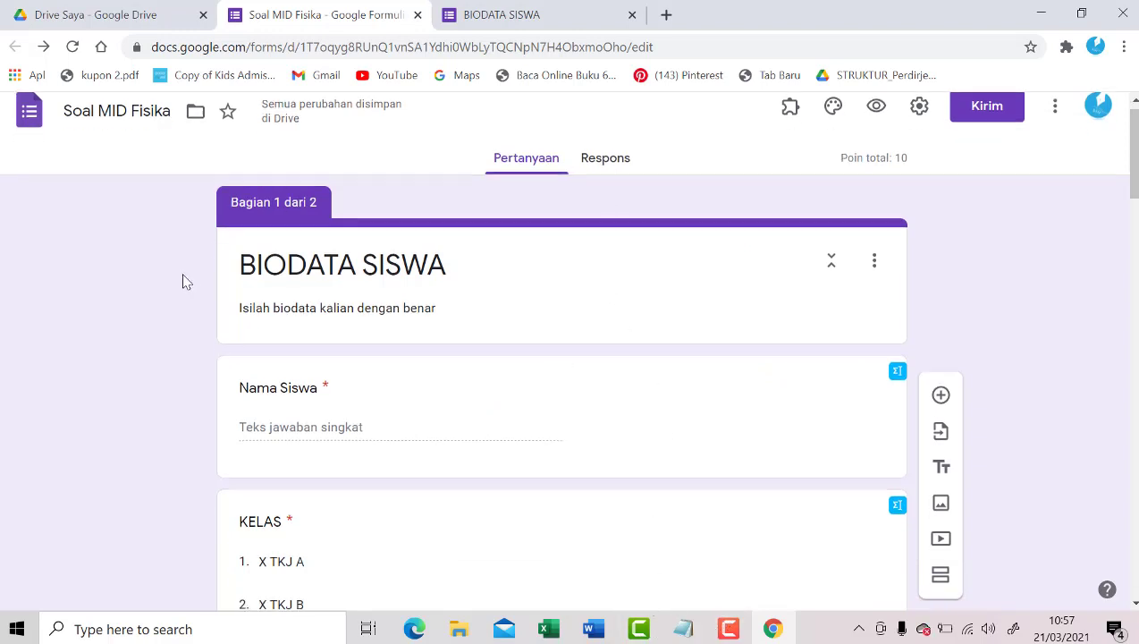
{"action": "scroll", "coordinate": [283, 308], "scroll_direction": "up", "scroll_amount": 2}
Close the old BIODATA SISWA tab and open the form's Pratinjau preview instead.
{"action": "left_click", "coordinate": [517, 14]}
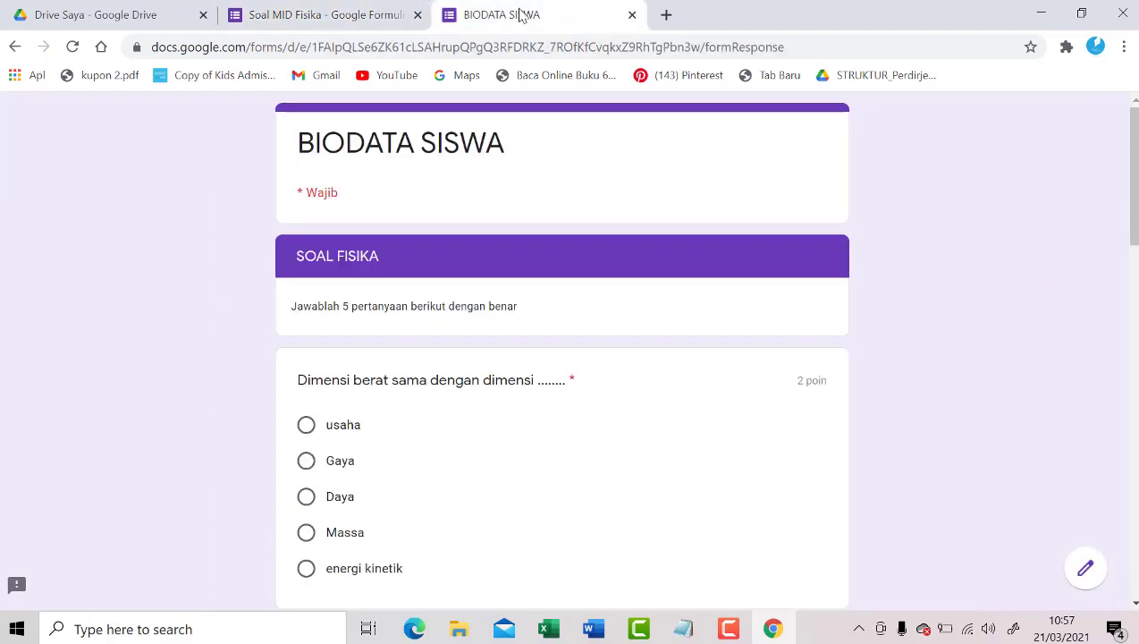
{"action": "left_click", "coordinate": [631, 15]}
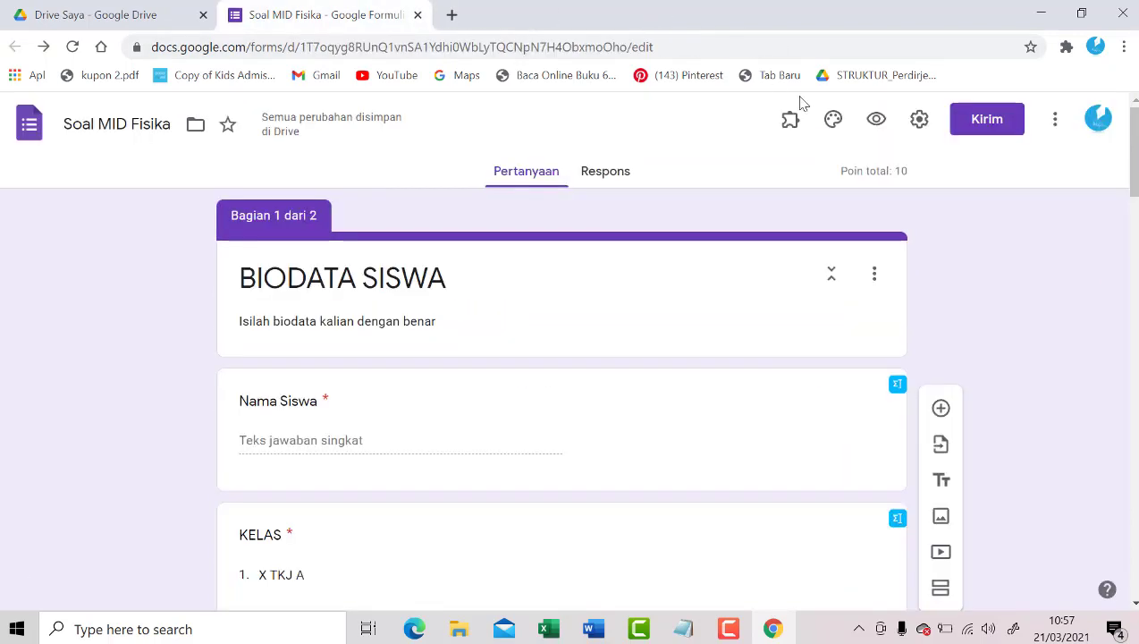
{"action": "left_click", "coordinate": [875, 119]}
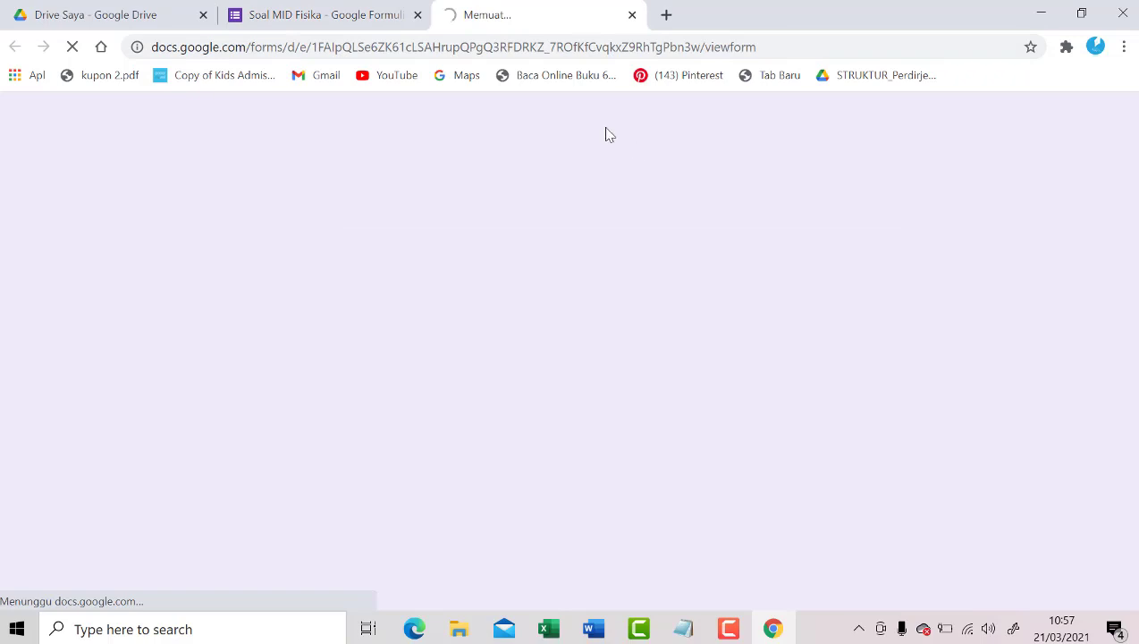
{"action": "left_click", "coordinate": [322, 15]}
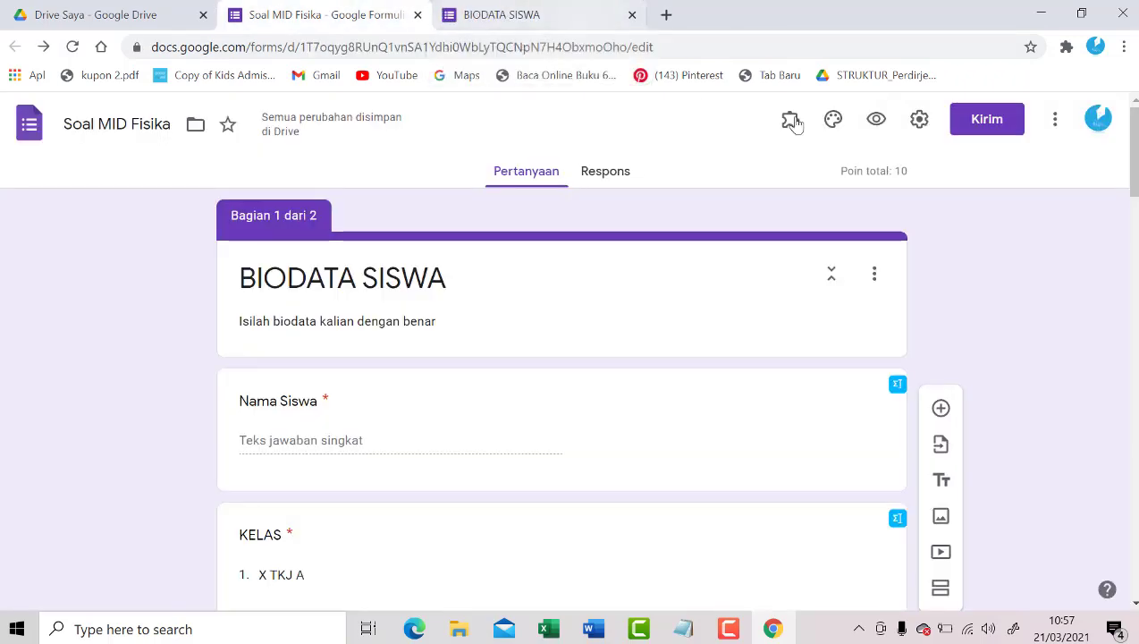
{"action": "left_click", "coordinate": [517, 25]}
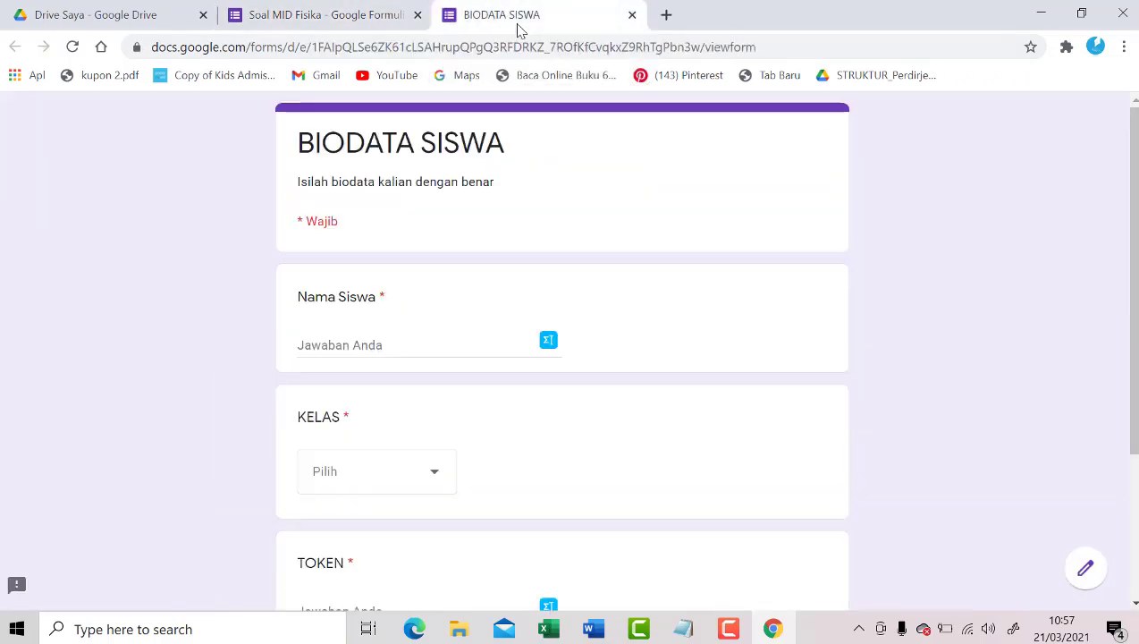
Fill in a student name, class X TKJ B and the access token, then continue.
{"action": "left_click", "coordinate": [373, 340]}
{"action": "type", "text": "ridho"}
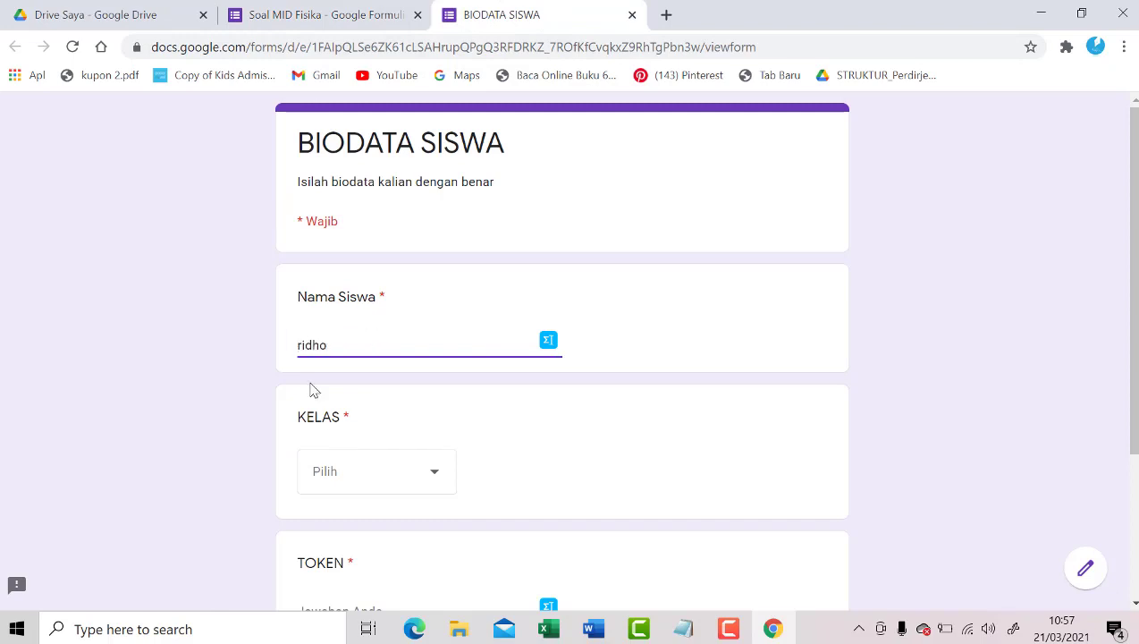
{"action": "left_click", "coordinate": [342, 464]}
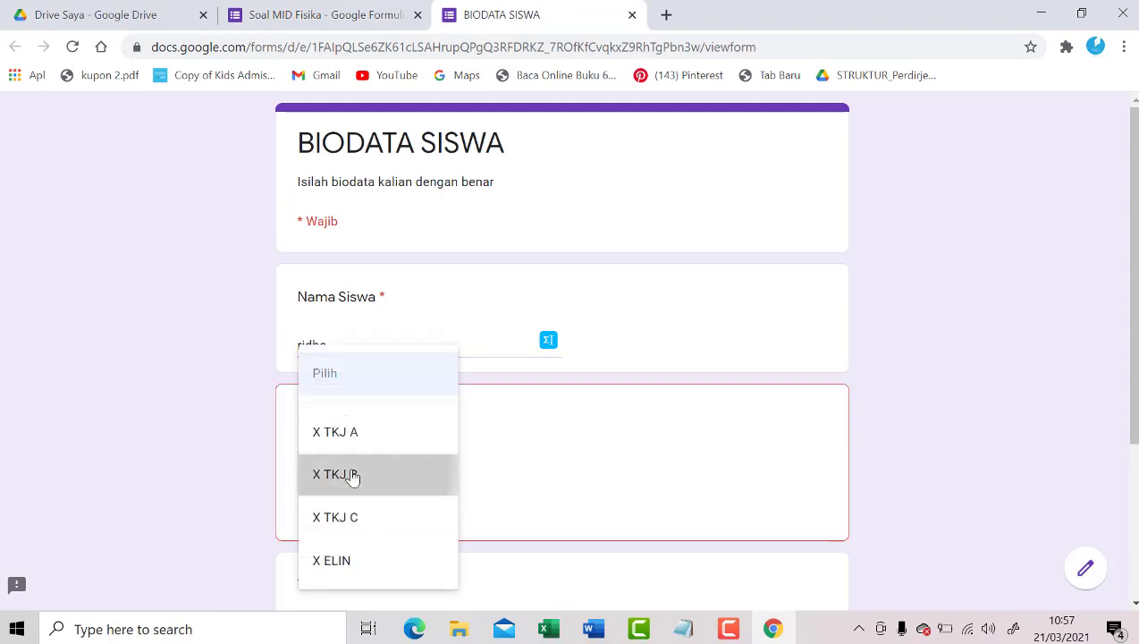
{"action": "left_click", "coordinate": [350, 474]}
{"action": "scroll", "coordinate": [357, 471], "scroll_direction": "down", "scroll_amount": 3}
{"action": "left_click", "coordinate": [367, 402]}
{"action": "type", "text": "smk"}
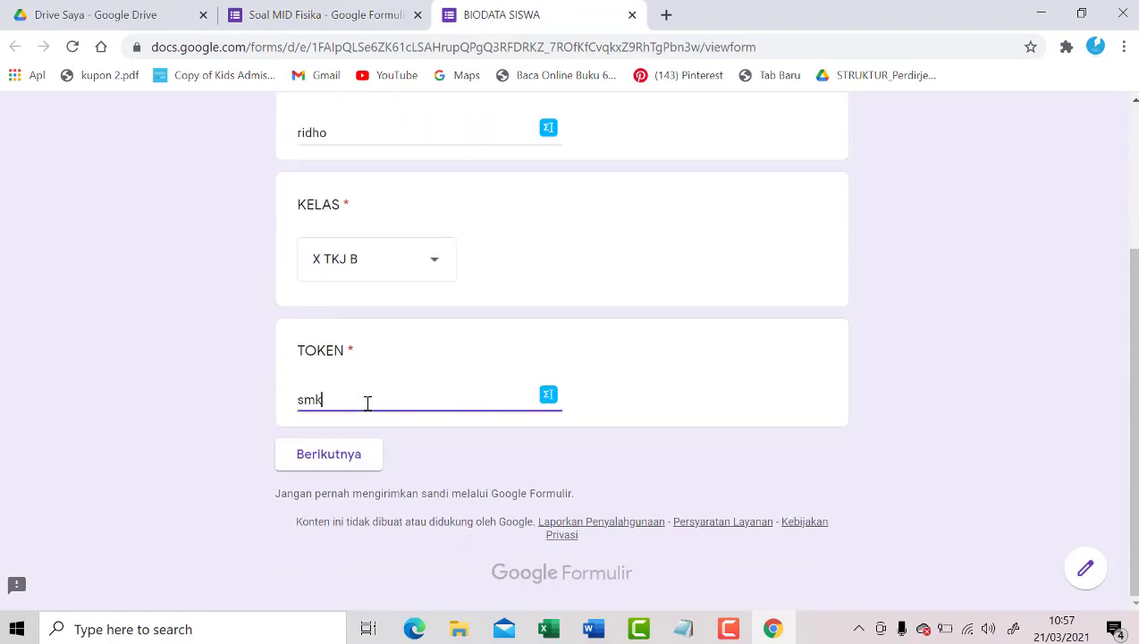
{"action": "key", "text": "BackSpace"}
{"action": "key", "text": "BackSpace"}
{"action": "key", "text": "BackSpace"}
{"action": "key", "text": "Caps_Lock"}
{"action": "type", "text": "SMKBISA"}
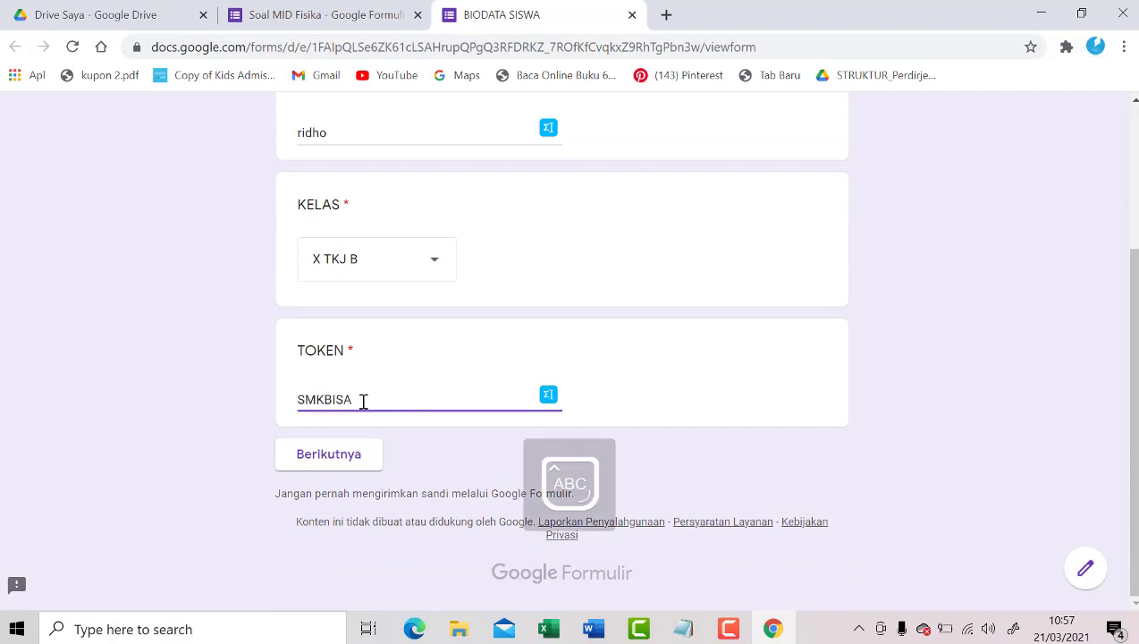
{"action": "left_click_drag", "start_coordinate": [363, 401], "coordinate": [305, 399]}
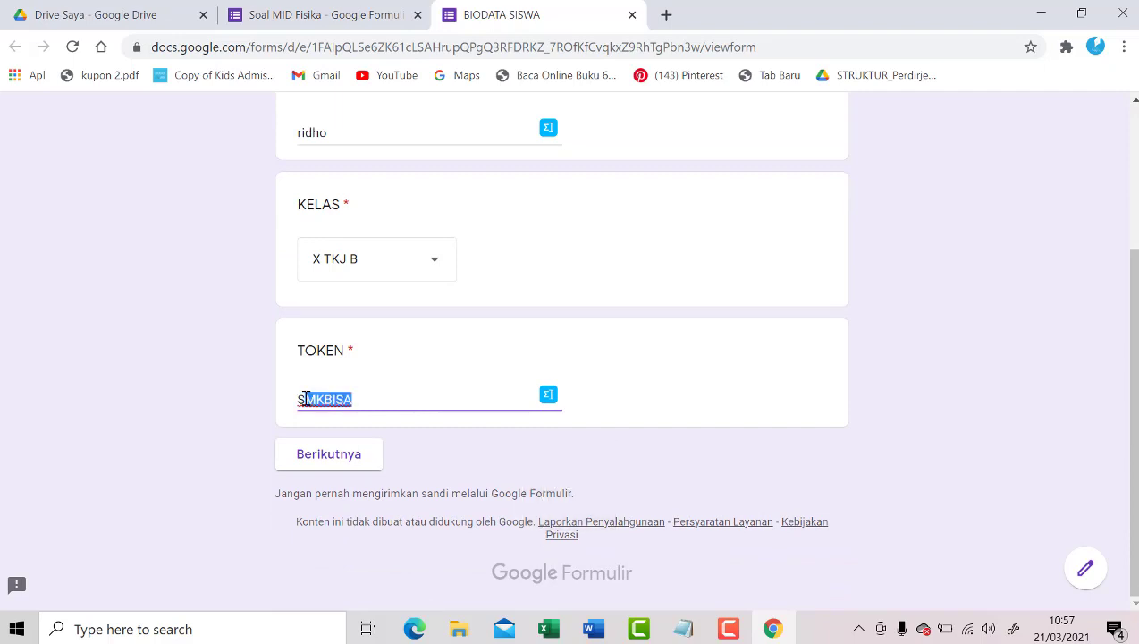
{"action": "left_click", "coordinate": [343, 447]}
Answer 20 m/s, Tekanan and satuan besaran turunan for the first three quiz questions.
{"action": "scroll", "coordinate": [599, 368], "scroll_direction": "down", "scroll_amount": 1}
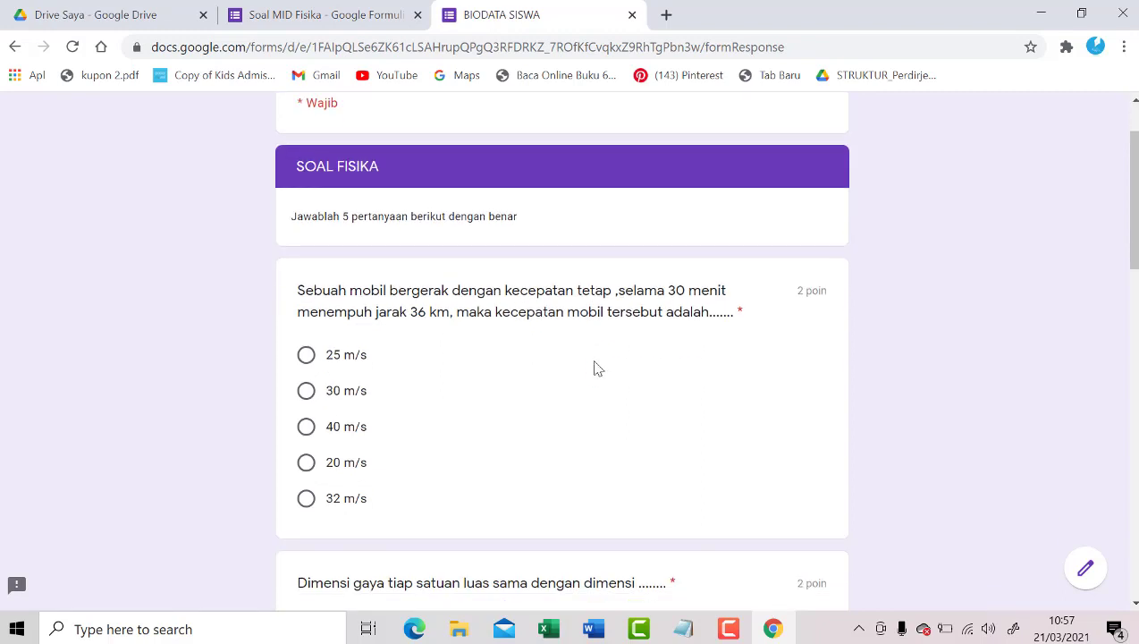
{"action": "scroll", "coordinate": [599, 369], "scroll_direction": "down", "scroll_amount": 2}
{"action": "scroll", "coordinate": [310, 300], "scroll_direction": "up", "scroll_amount": 1}
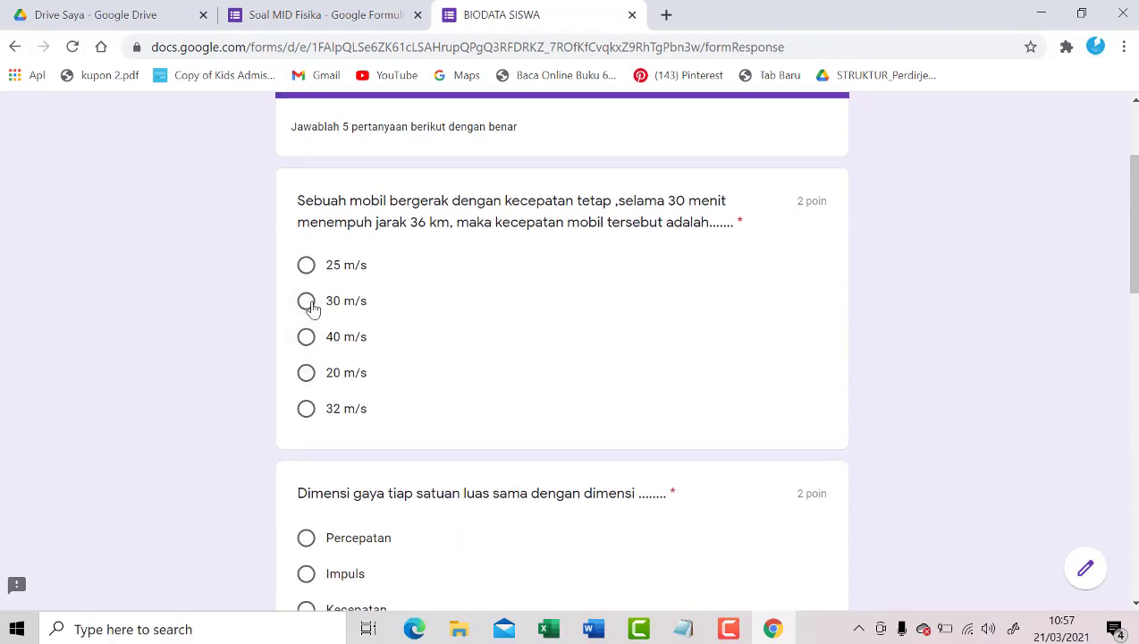
{"action": "left_click", "coordinate": [310, 375]}
{"action": "scroll", "coordinate": [315, 379], "scroll_direction": "down", "scroll_amount": 2}
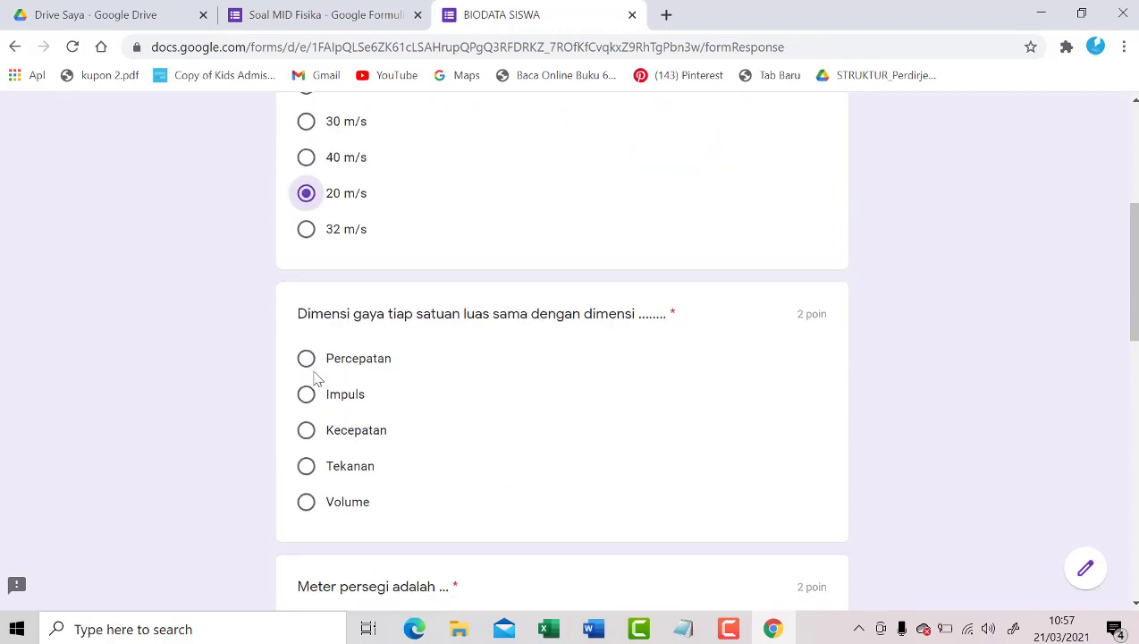
{"action": "scroll", "coordinate": [327, 397], "scroll_direction": "down", "scroll_amount": 1}
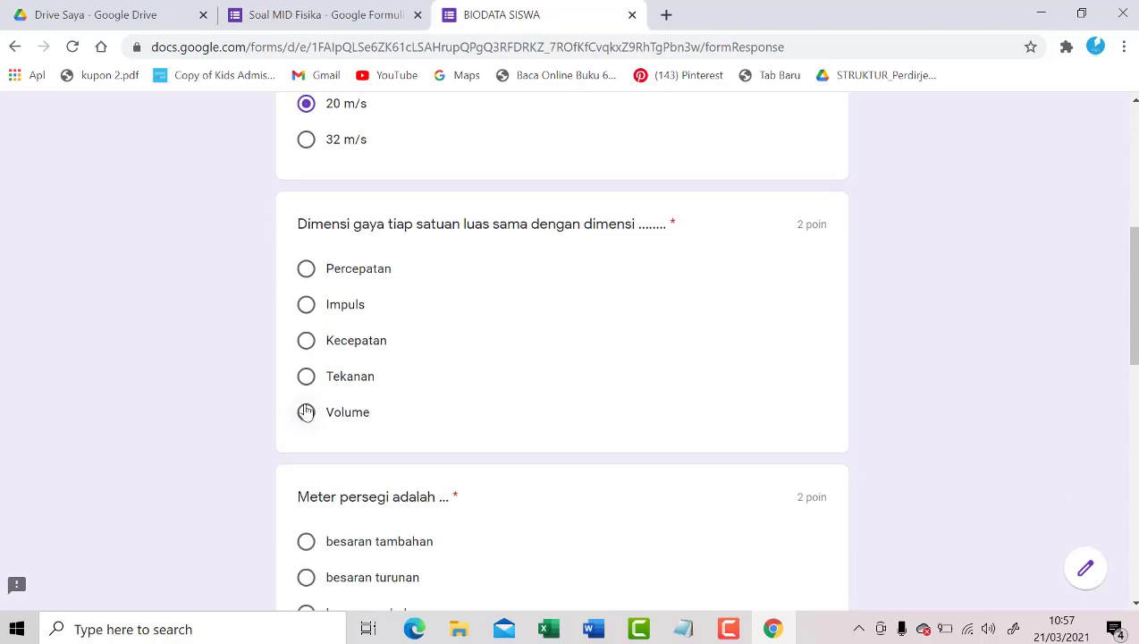
{"action": "left_click", "coordinate": [306, 375]}
{"action": "scroll", "coordinate": [310, 394], "scroll_direction": "down", "scroll_amount": 3}
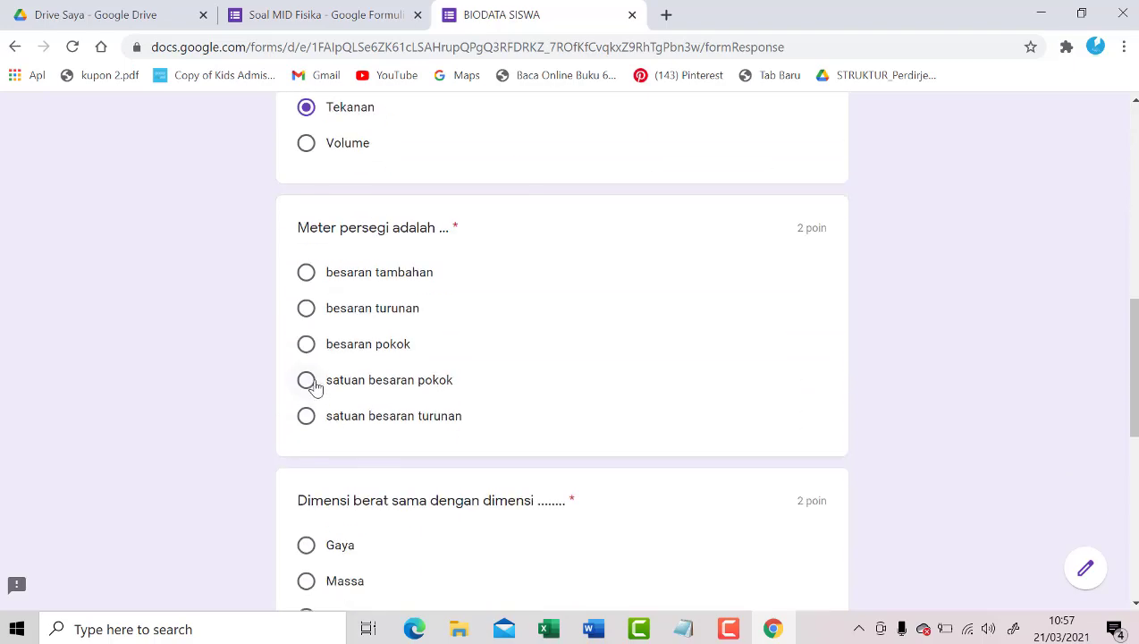
{"action": "left_click", "coordinate": [306, 416]}
Answer Gaya for the weight dimension and '1 mm; 0,1 mm ; 0,01 mm' for Ketelitian.
{"action": "scroll", "coordinate": [313, 416], "scroll_direction": "down", "scroll_amount": 3}
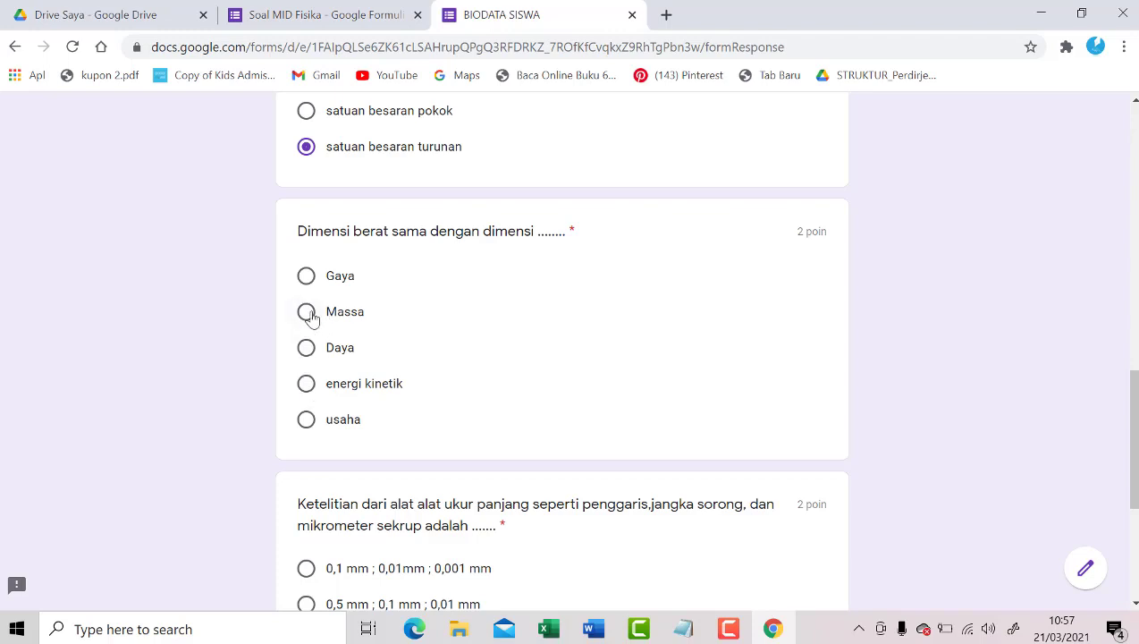
{"action": "left_click", "coordinate": [307, 278]}
{"action": "scroll", "coordinate": [326, 358], "scroll_direction": "down", "scroll_amount": 2}
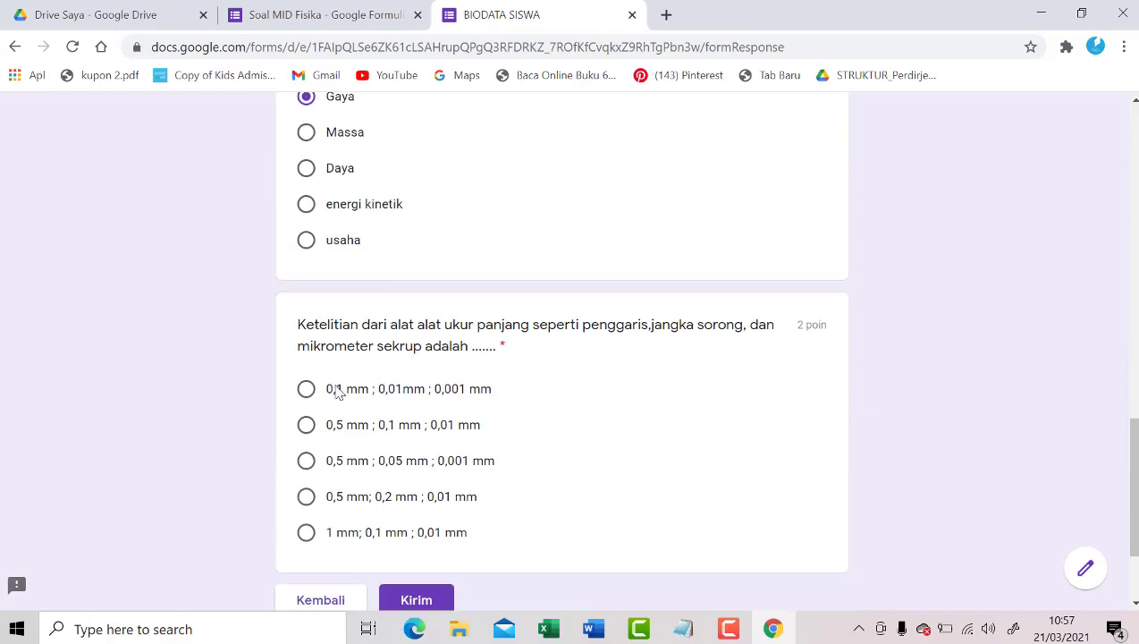
{"action": "left_click", "coordinate": [306, 532]}
{"action": "scroll", "coordinate": [536, 515], "scroll_direction": "down", "scroll_amount": 2}
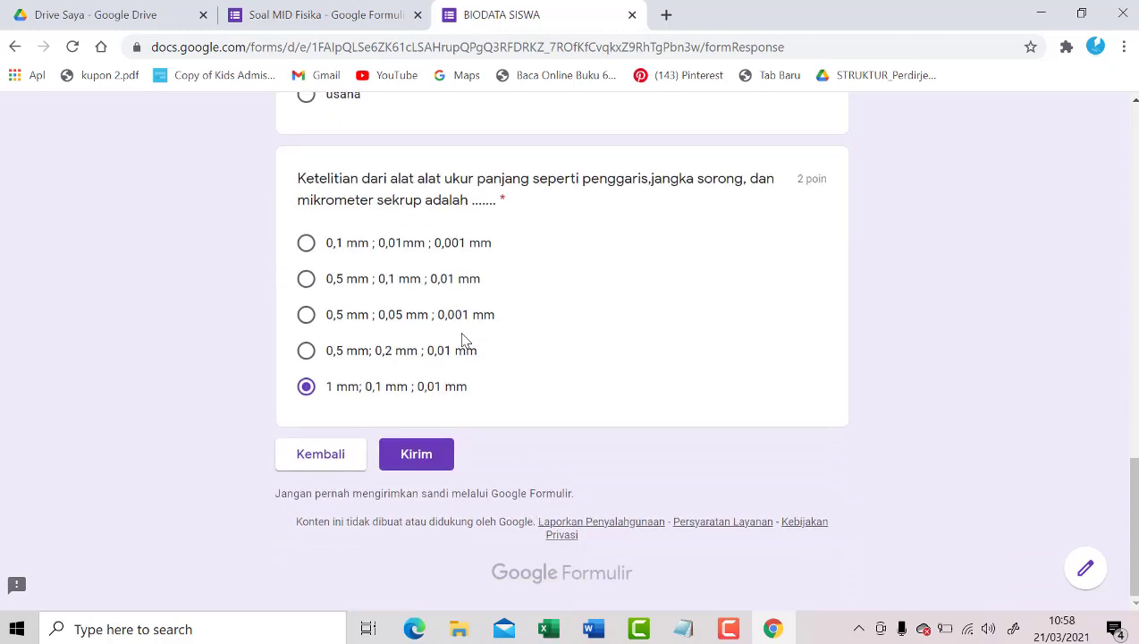
{"action": "scroll", "coordinate": [484, 417], "scroll_direction": "up", "scroll_amount": 3}
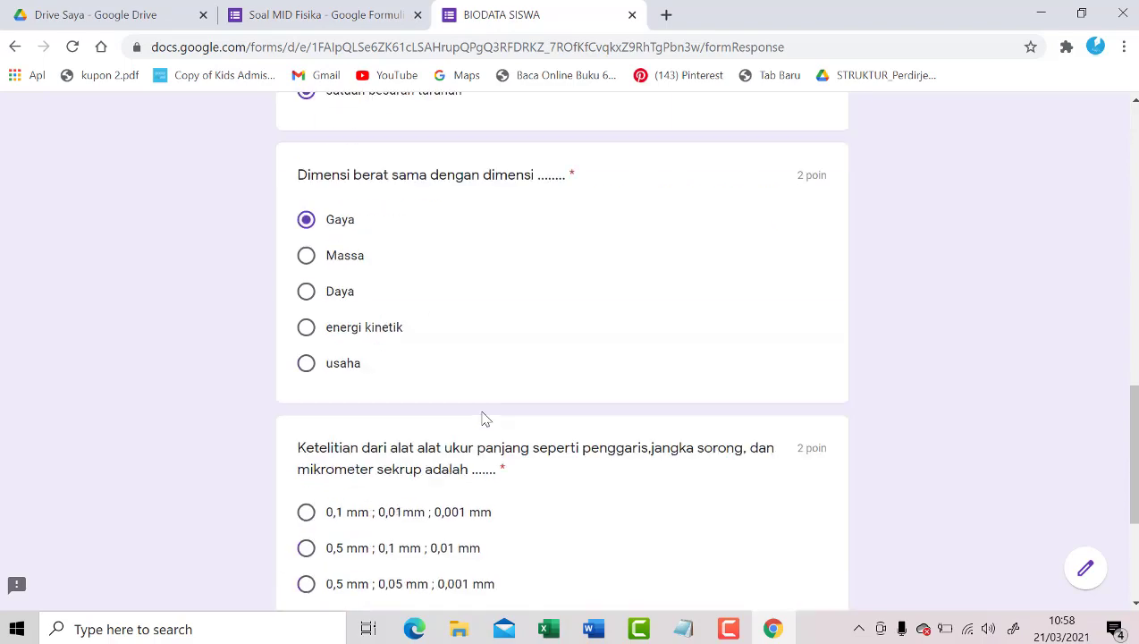
{"action": "scroll", "coordinate": [484, 418], "scroll_direction": "down", "scroll_amount": 3}
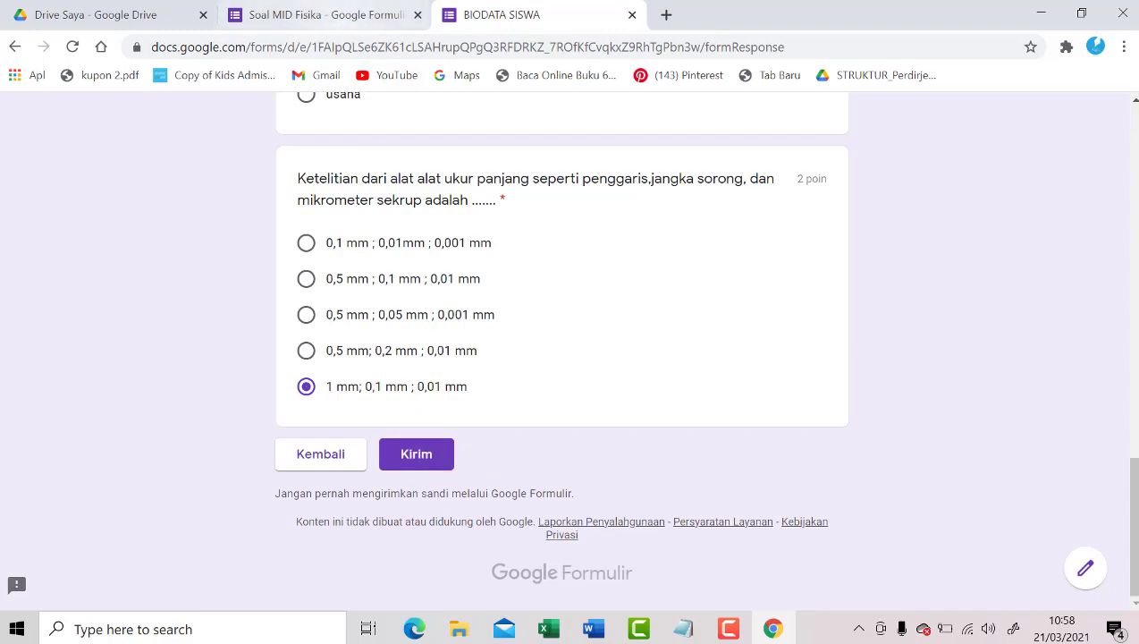
Submit the quiz with Kirim and open the Lihat skor page.
{"action": "left_click", "coordinate": [689, 630]}
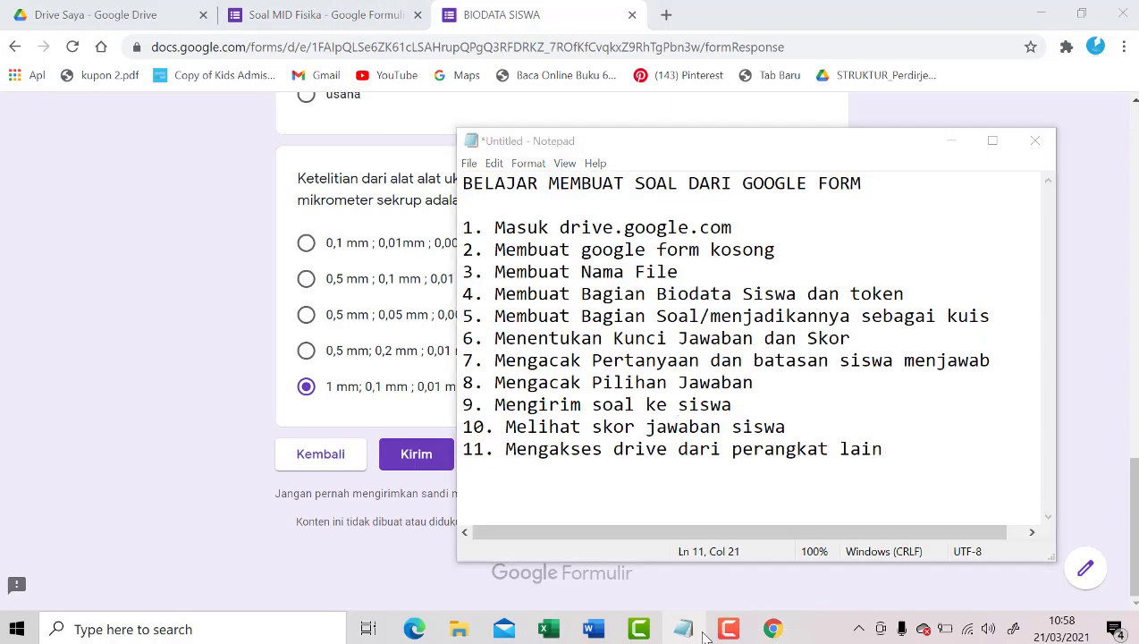
{"action": "left_click", "coordinate": [693, 631]}
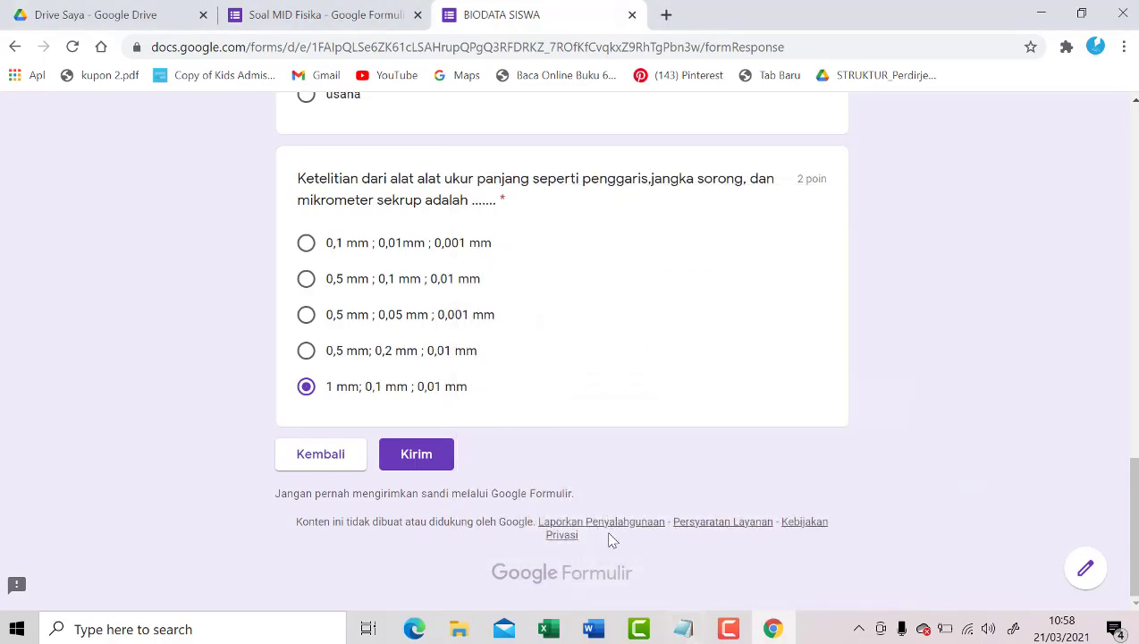
{"action": "left_click", "coordinate": [417, 454]}
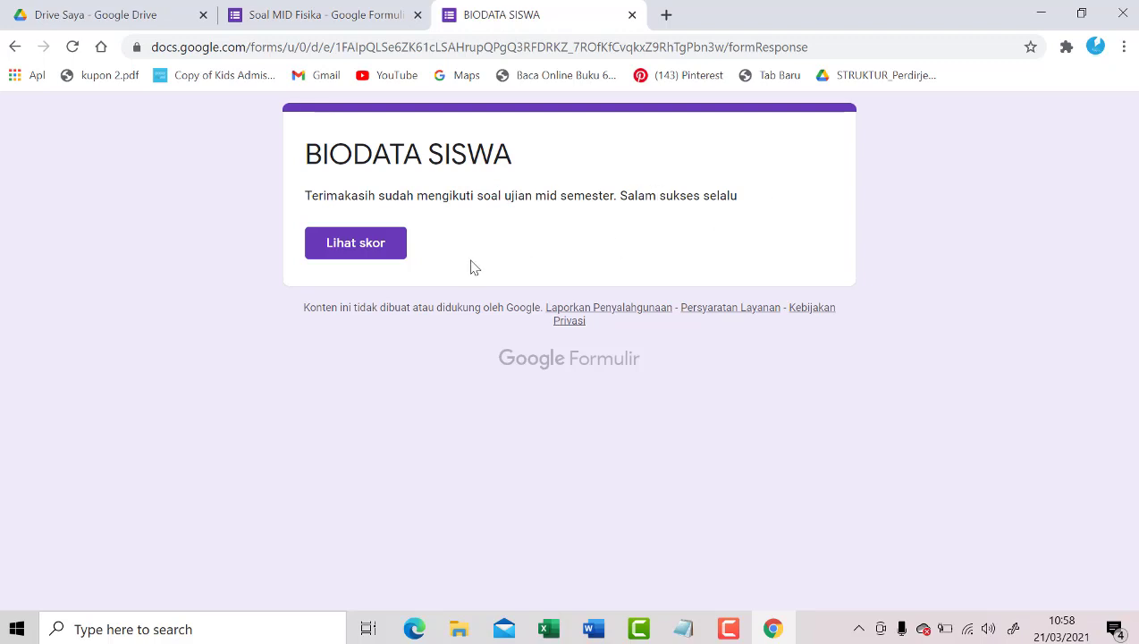
{"action": "left_click", "coordinate": [364, 246]}
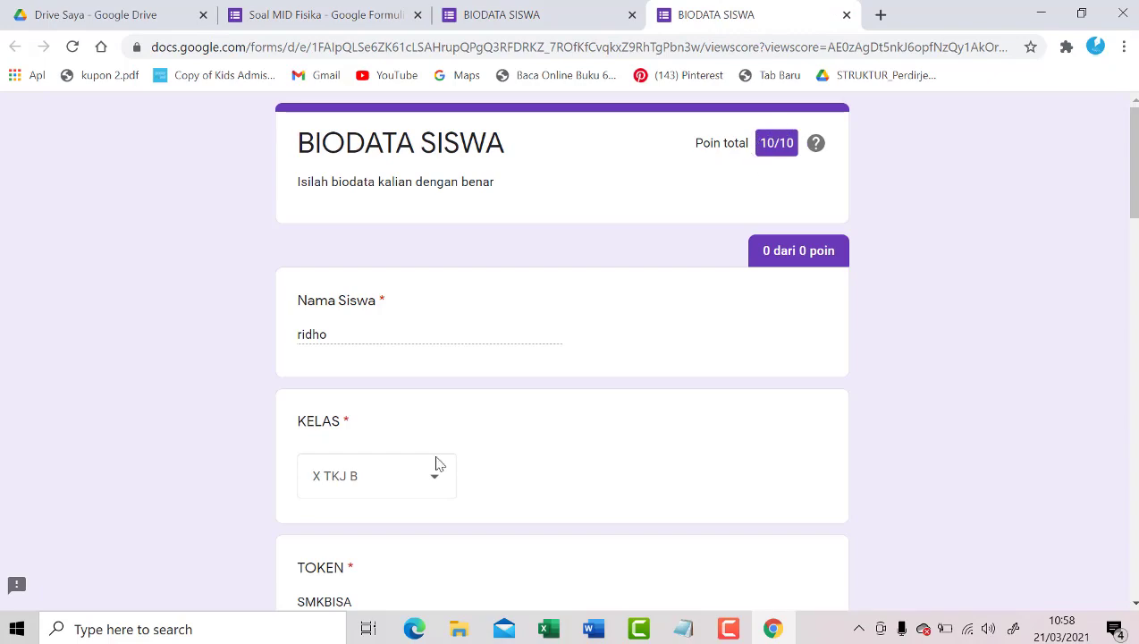
Review the graded answers totalling 10/10, then go back to the Soal MID Fisika editor.
{"action": "scroll", "coordinate": [430, 447], "scroll_direction": "down", "scroll_amount": 18}
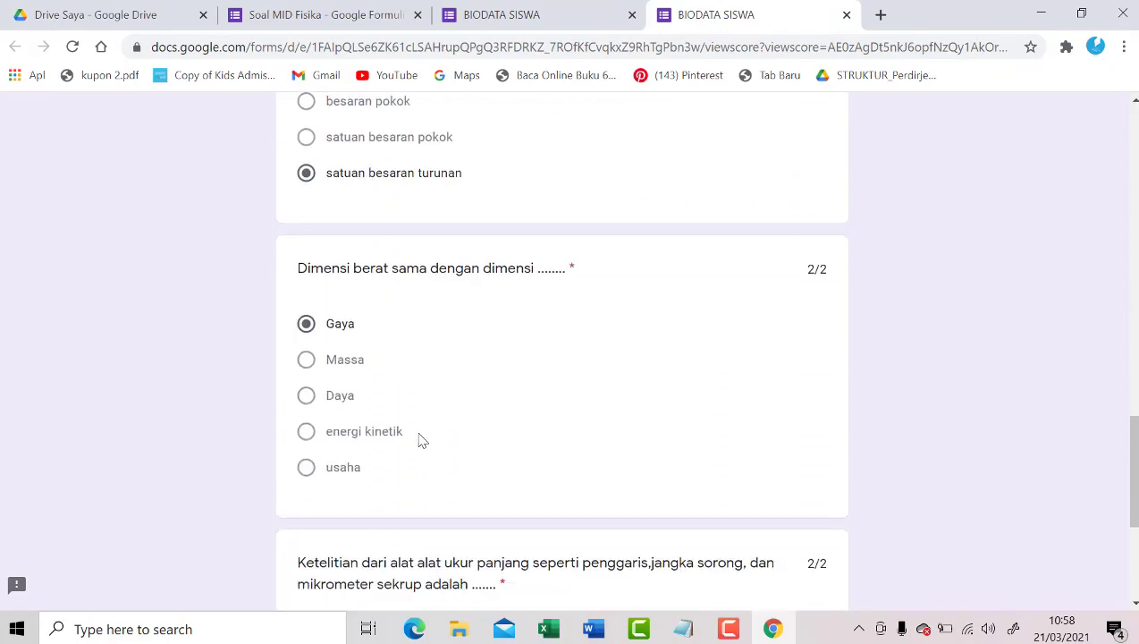
{"action": "scroll", "coordinate": [422, 440], "scroll_direction": "down", "scroll_amount": 4}
{"action": "scroll", "coordinate": [424, 438], "scroll_direction": "up", "scroll_amount": 20}
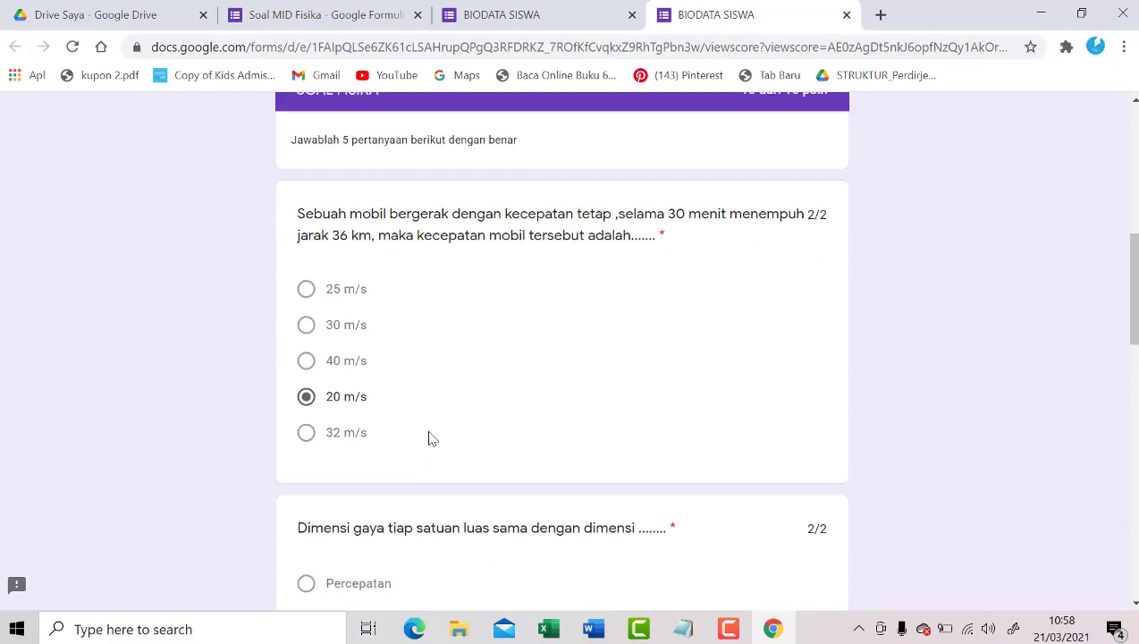
{"action": "scroll", "coordinate": [450, 379], "scroll_direction": "down", "scroll_amount": 20}
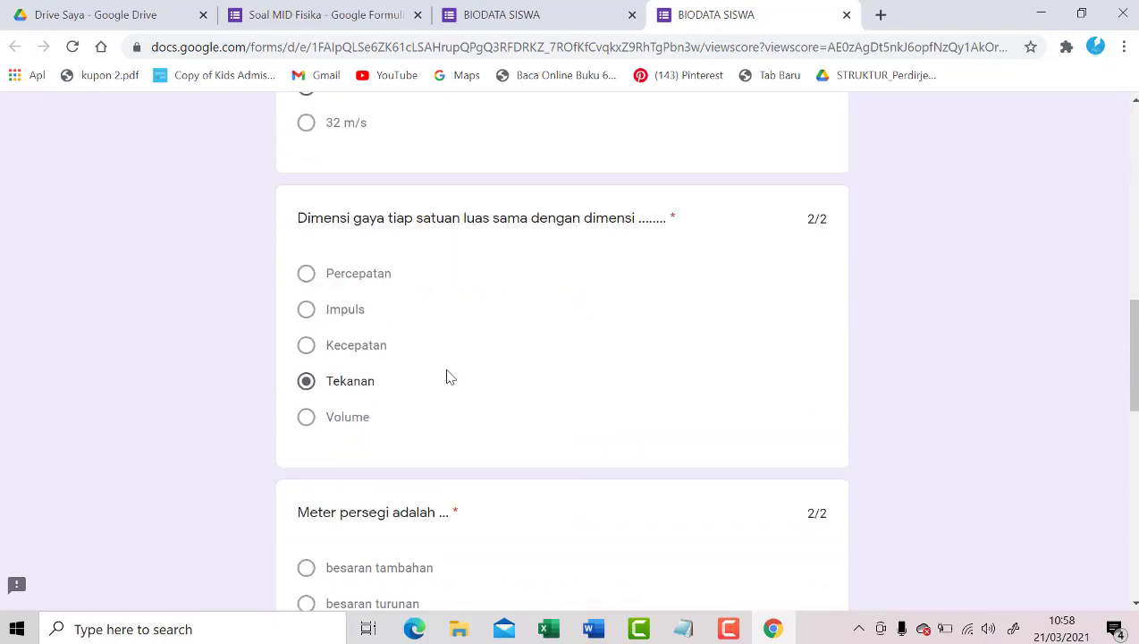
{"action": "scroll", "coordinate": [623, 371], "scroll_direction": "up", "scroll_amount": 20}
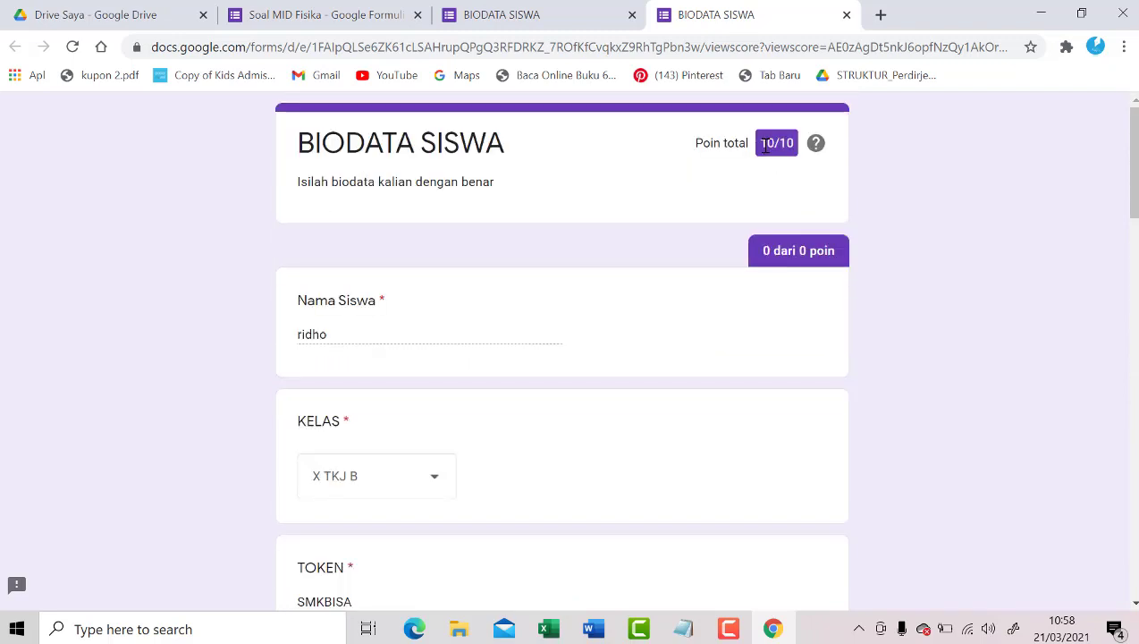
{"action": "scroll", "coordinate": [530, 369], "scroll_direction": "down", "scroll_amount": 15}
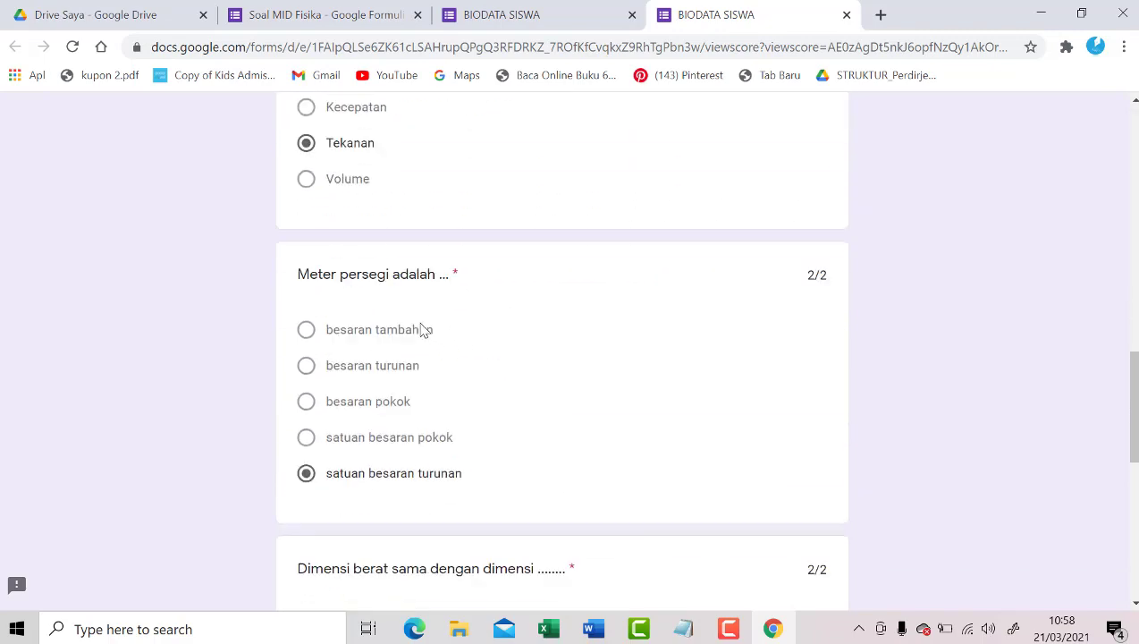
{"action": "scroll", "coordinate": [424, 330], "scroll_direction": "down", "scroll_amount": 6}
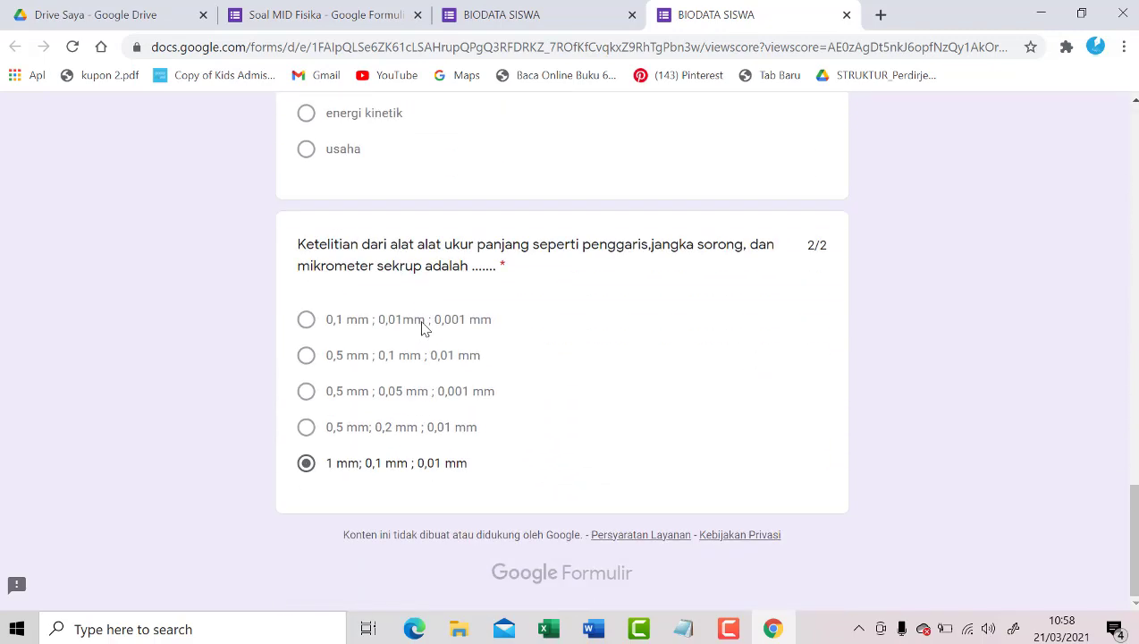
{"action": "scroll", "coordinate": [424, 330], "scroll_direction": "up", "scroll_amount": 20}
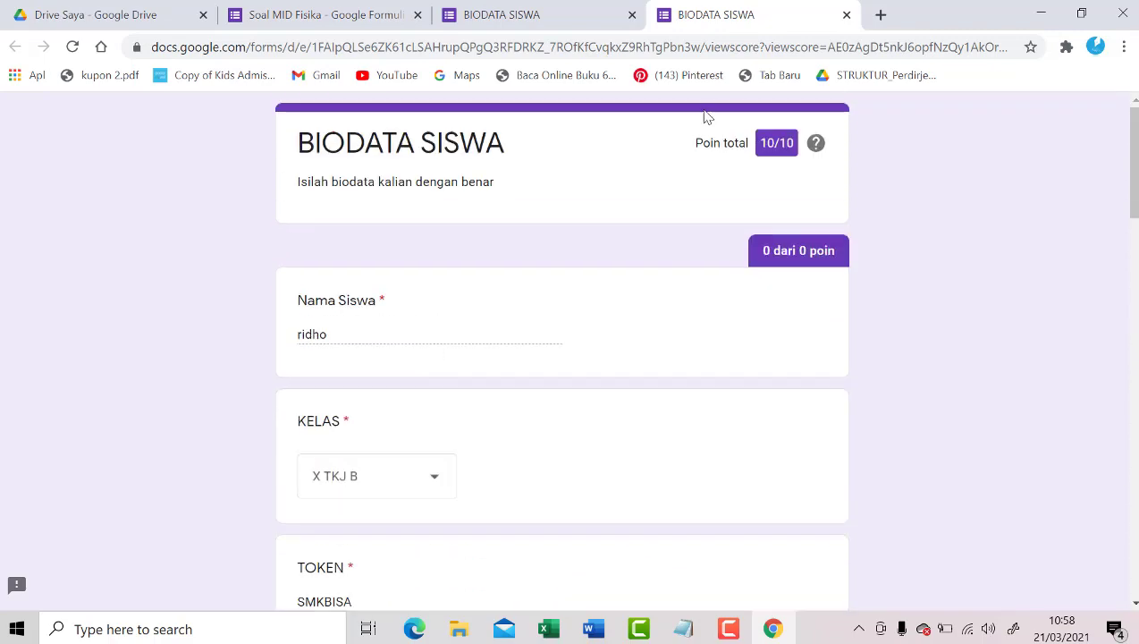
{"action": "left_click", "coordinate": [574, 18]}
{"action": "left_click", "coordinate": [711, 16]}
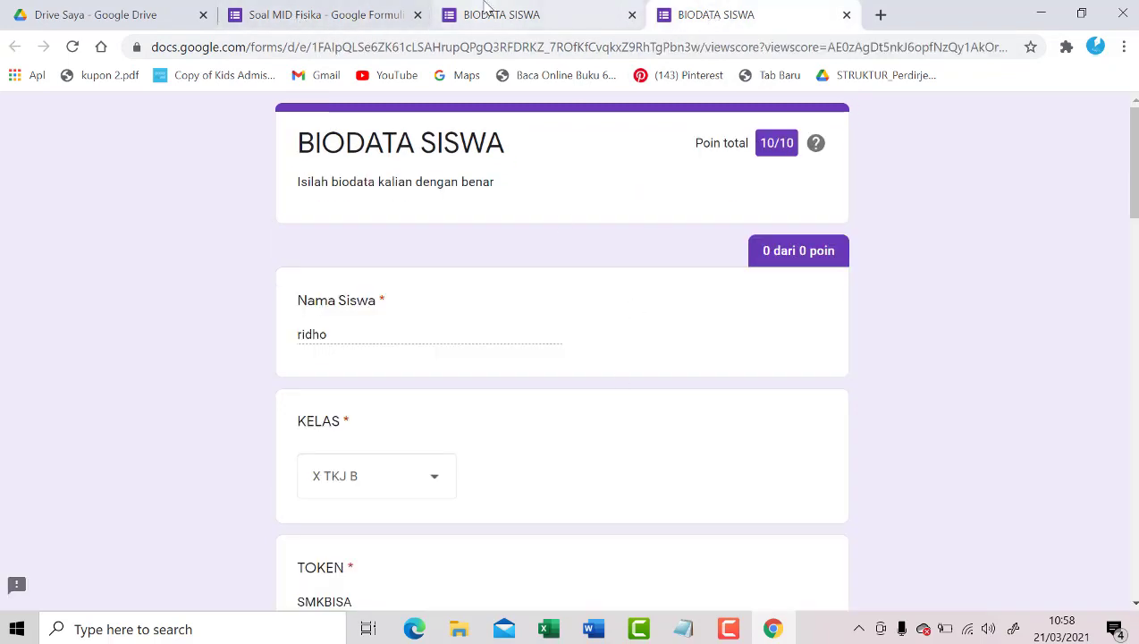
{"action": "left_click", "coordinate": [273, 9]}
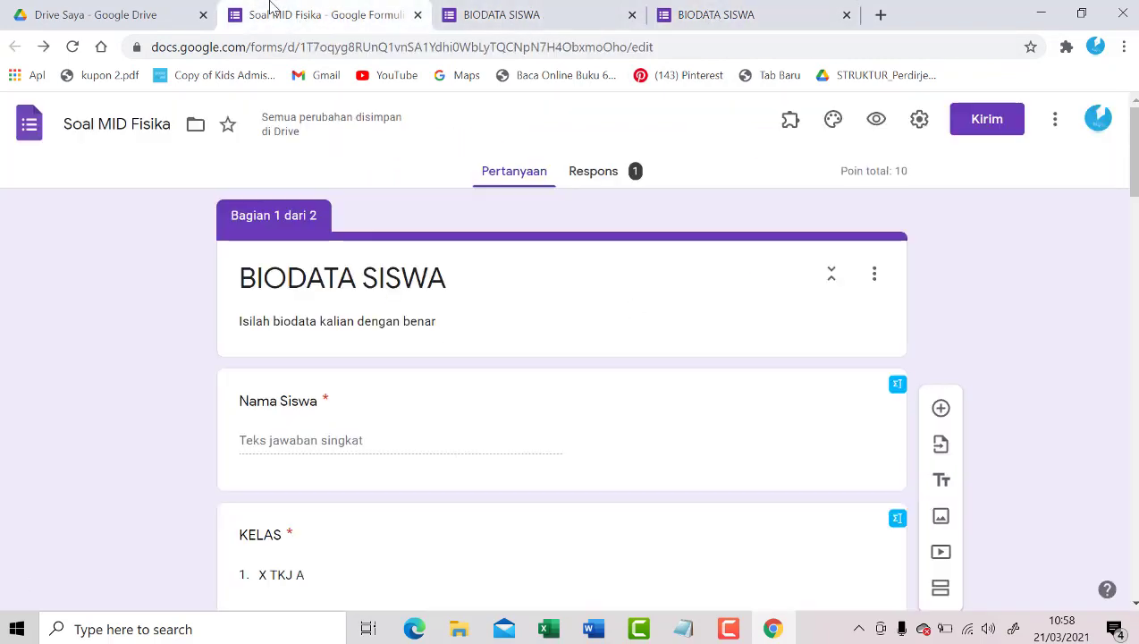
View the Respons summary showing 1 response averaging 10/10 points.
{"action": "left_click", "coordinate": [599, 177]}
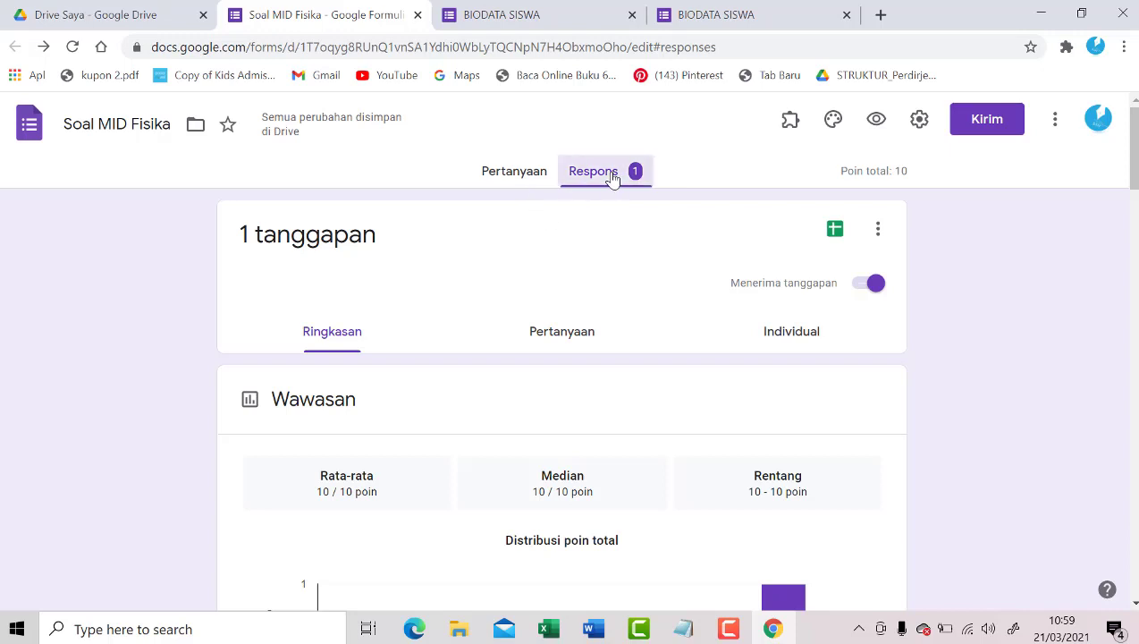
{"action": "left_click", "coordinate": [516, 176]}
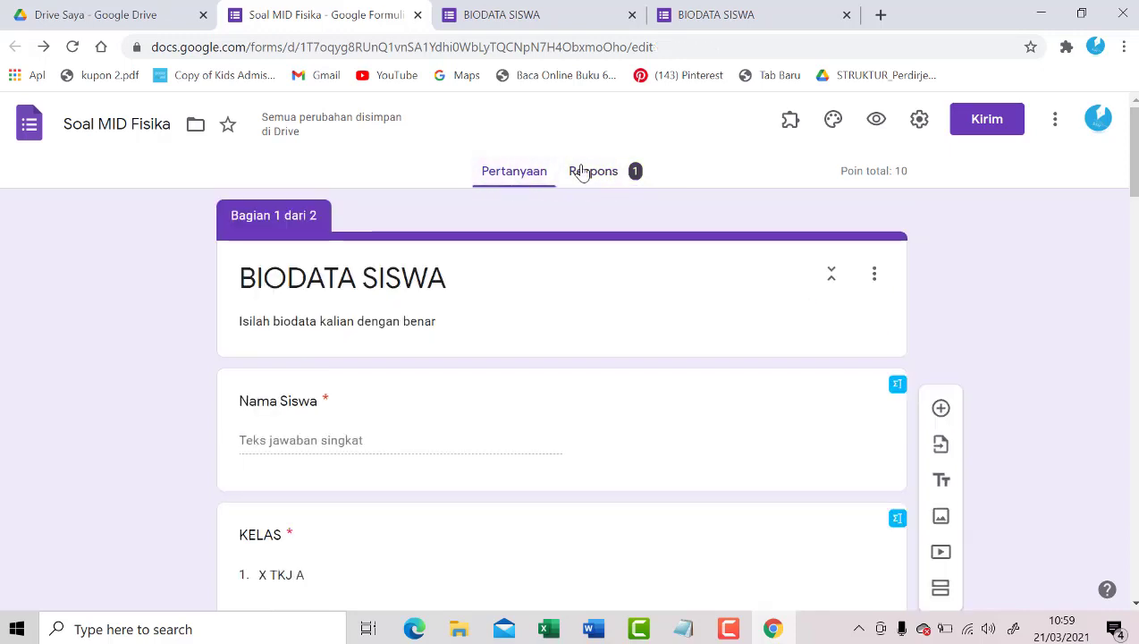
{"action": "left_click", "coordinate": [581, 172]}
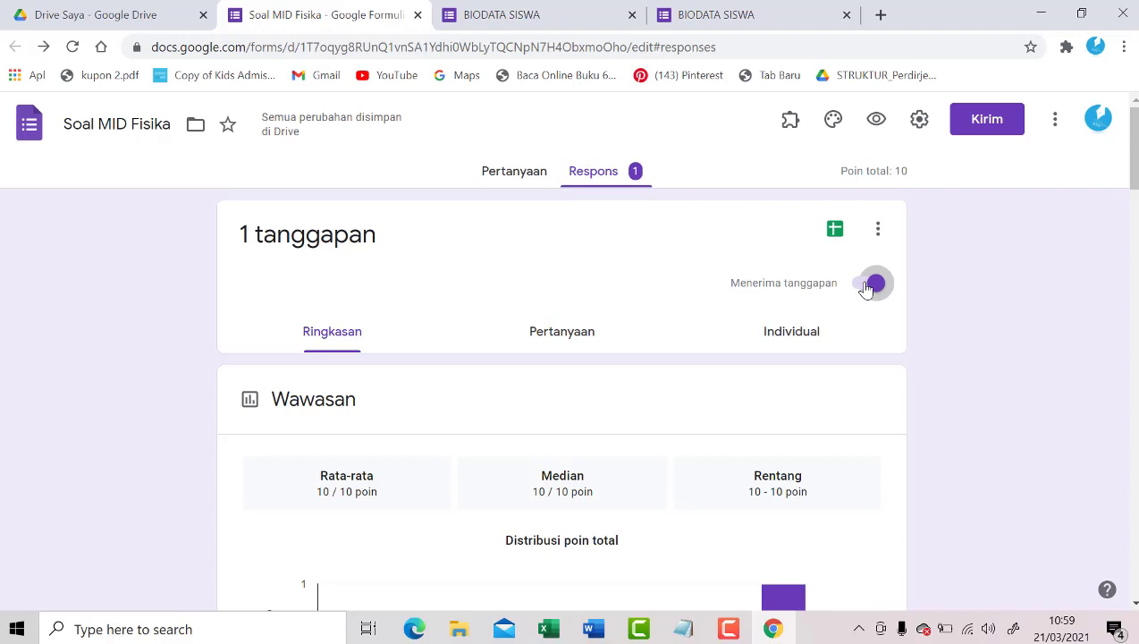
Stop accepting responses and set the respondent message 'Mohon maaf ujian sudah selesai'.
{"action": "left_click", "coordinate": [872, 285]}
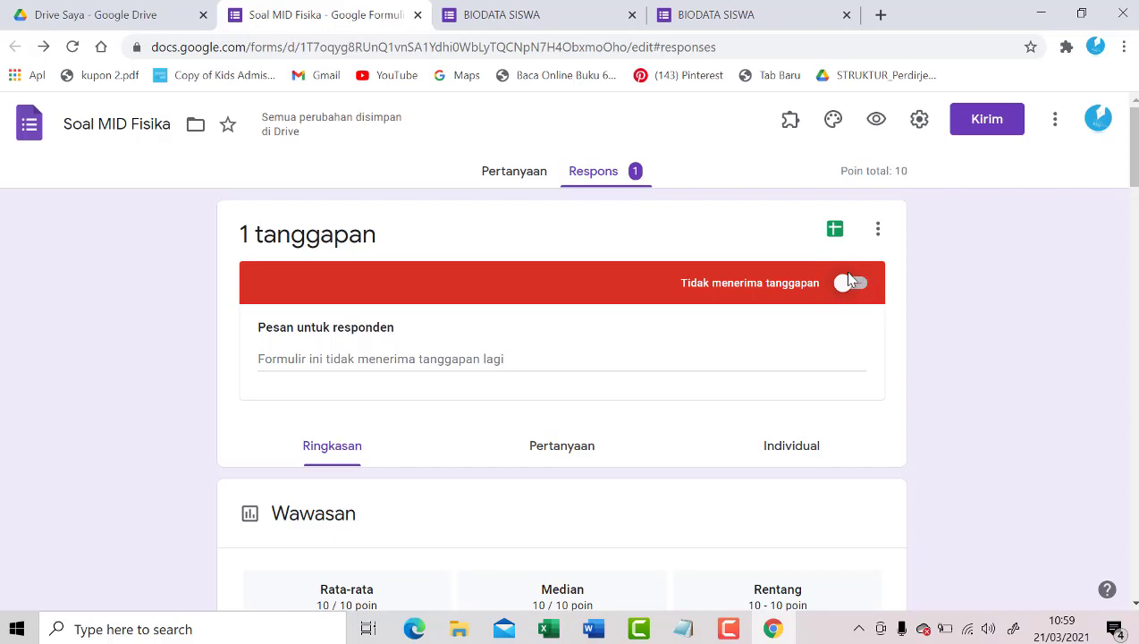
{"action": "left_click", "coordinate": [463, 358]}
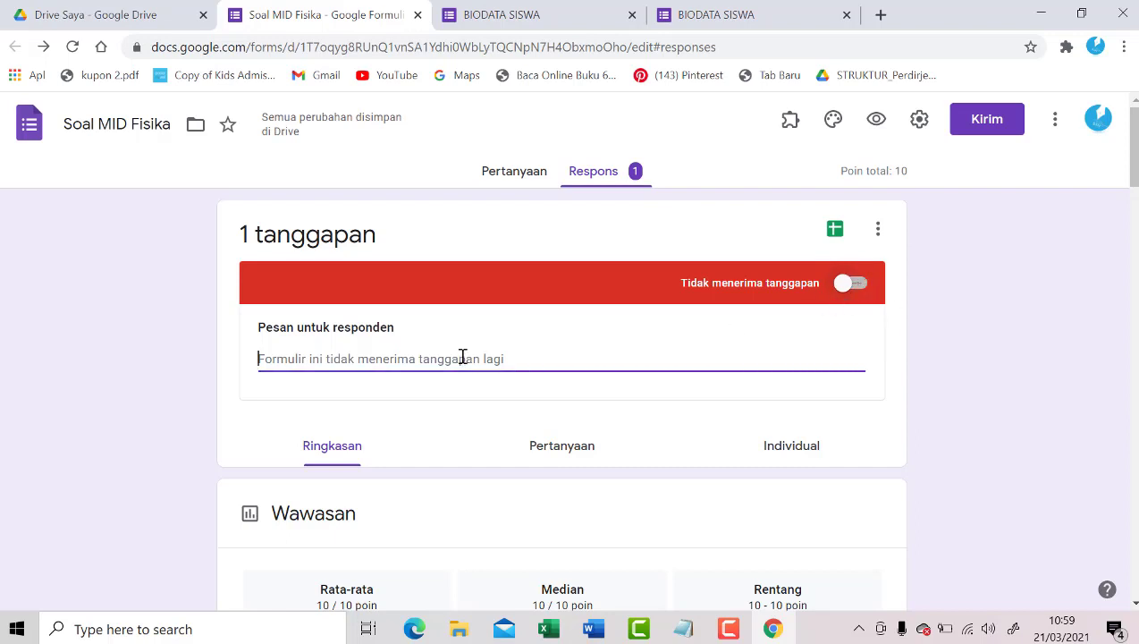
{"action": "type", "text": "m"}
{"action": "key", "text": "BackSpace"}
{"action": "type", "text": "mOH"}
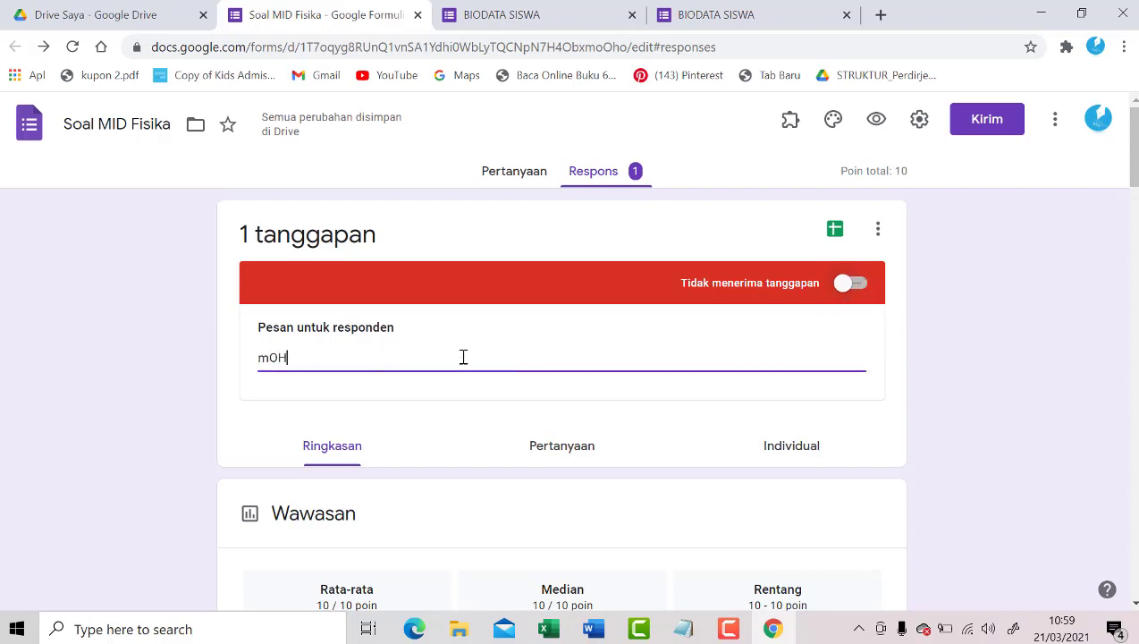
{"action": "key", "text": "BackSpace"}
{"action": "key", "text": "BackSpace"}
{"action": "key", "text": "BackSpace"}
{"action": "type", "text": "mOHON M"}
{"action": "key", "text": "BackSpace"}
{"action": "key", "text": "BackSpace"}
{"action": "key", "text": "BackSpace"}
{"action": "key", "text": "Caps_Lock"}
{"action": "type", "text": "Moh"}
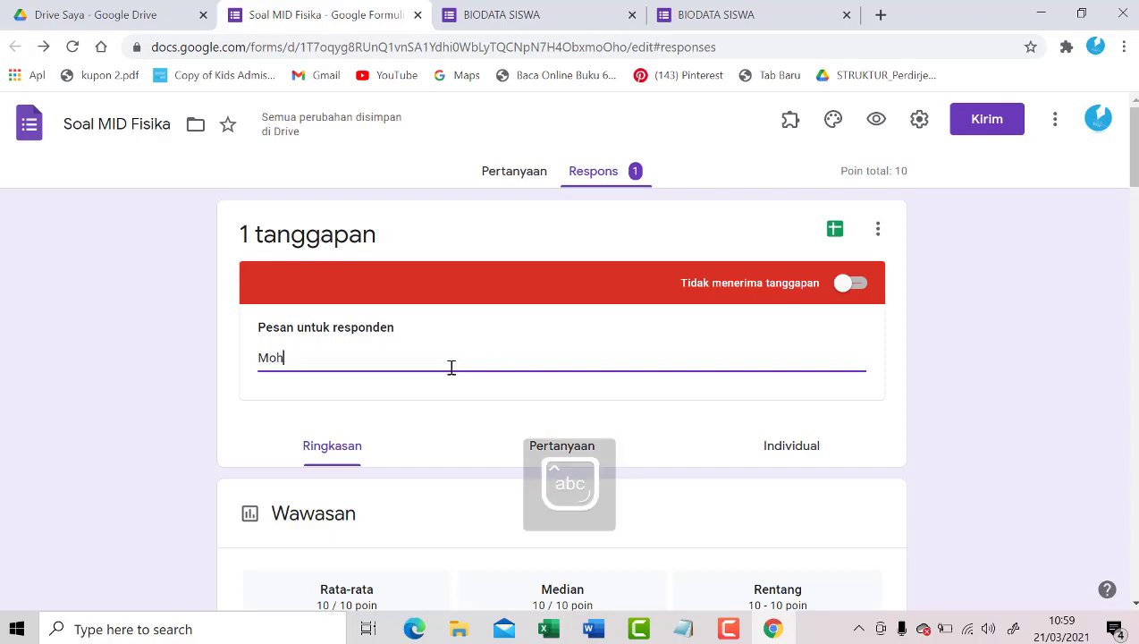
{"action": "type", "text": "on maaf ujian sdh"}
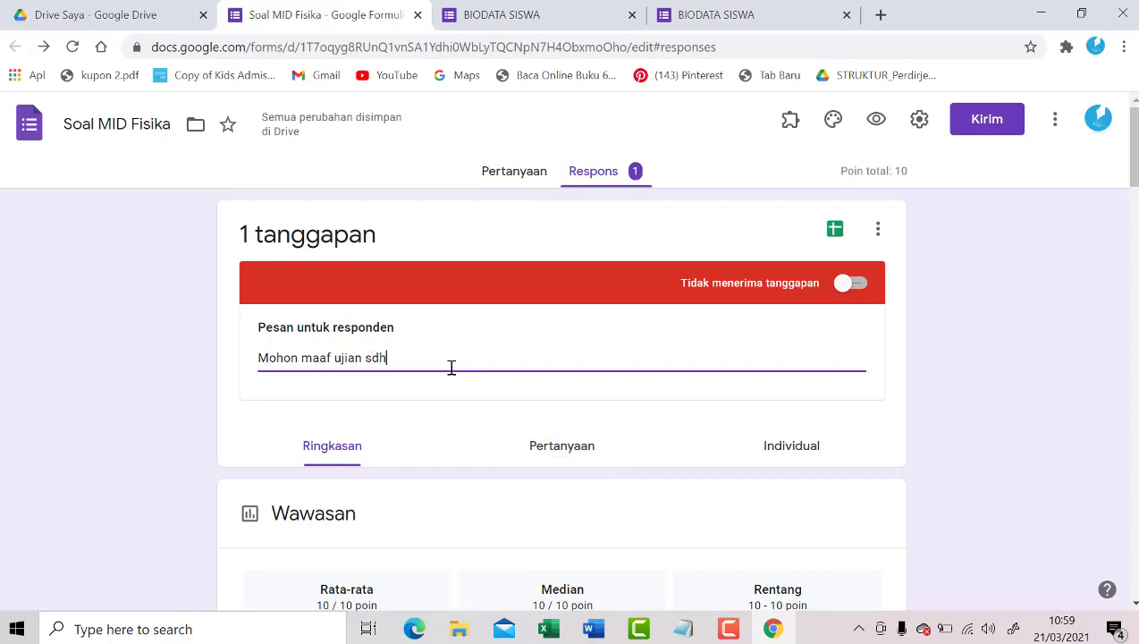
{"action": "type", "text": "udah selesai"}
Switch Menerima tanggapan back on so the form accepts responses again.
{"action": "left_click", "coordinate": [856, 283]}
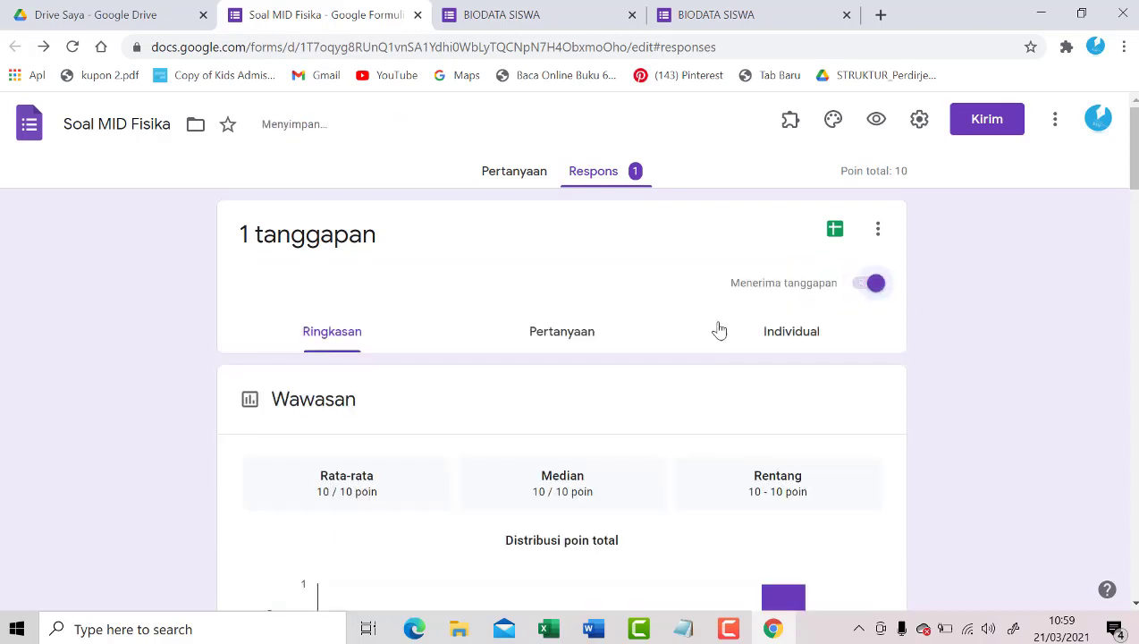
{"action": "left_click", "coordinate": [872, 283]}
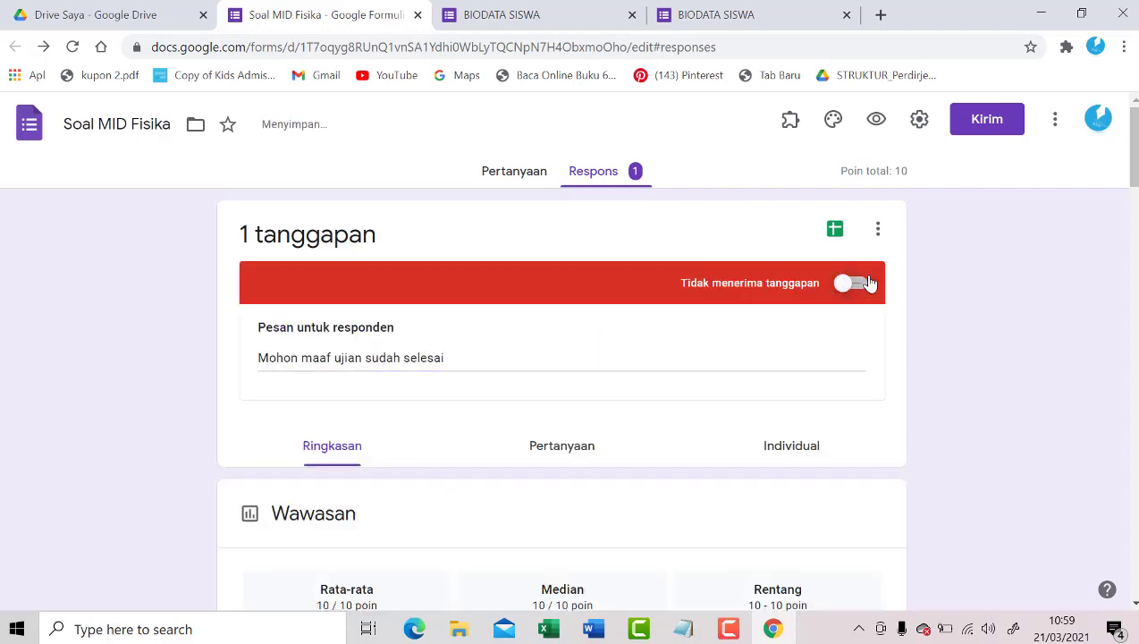
{"action": "left_click", "coordinate": [863, 286]}
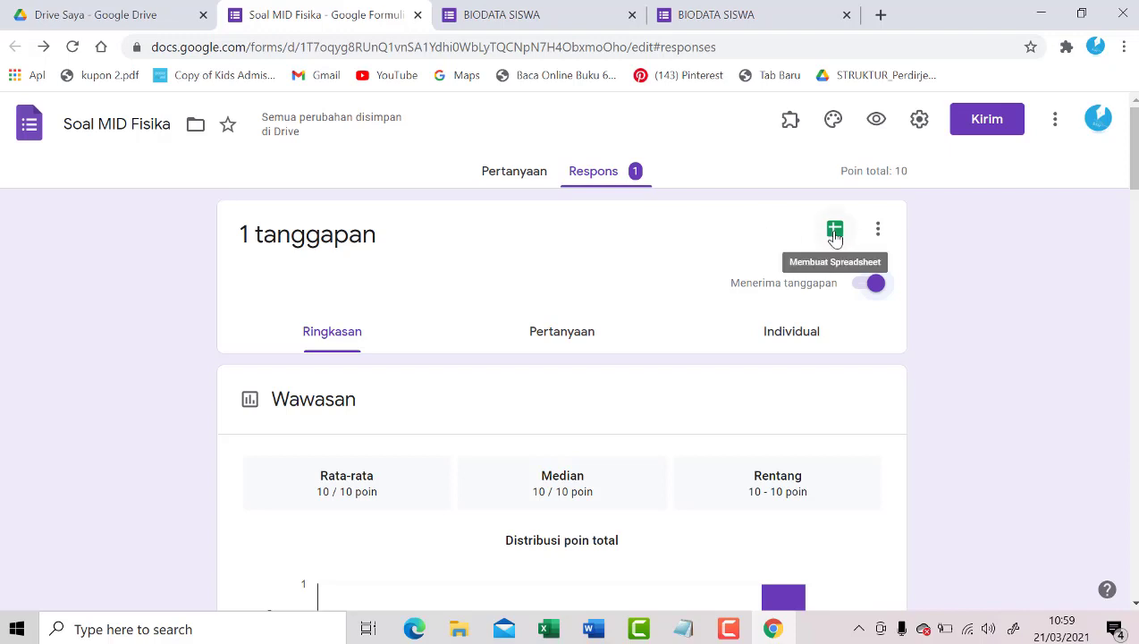
Send the form's responses to a new spreadsheet, Soal MID Fisika (Respons).
{"action": "left_click", "coordinate": [835, 232]}
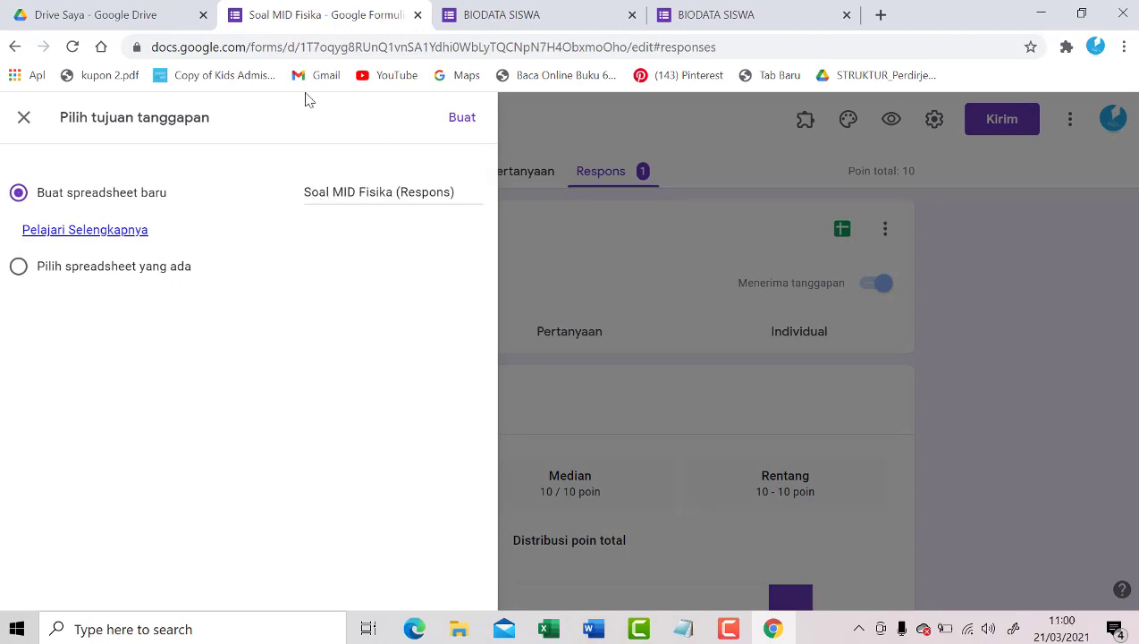
{"action": "left_click", "coordinate": [460, 120]}
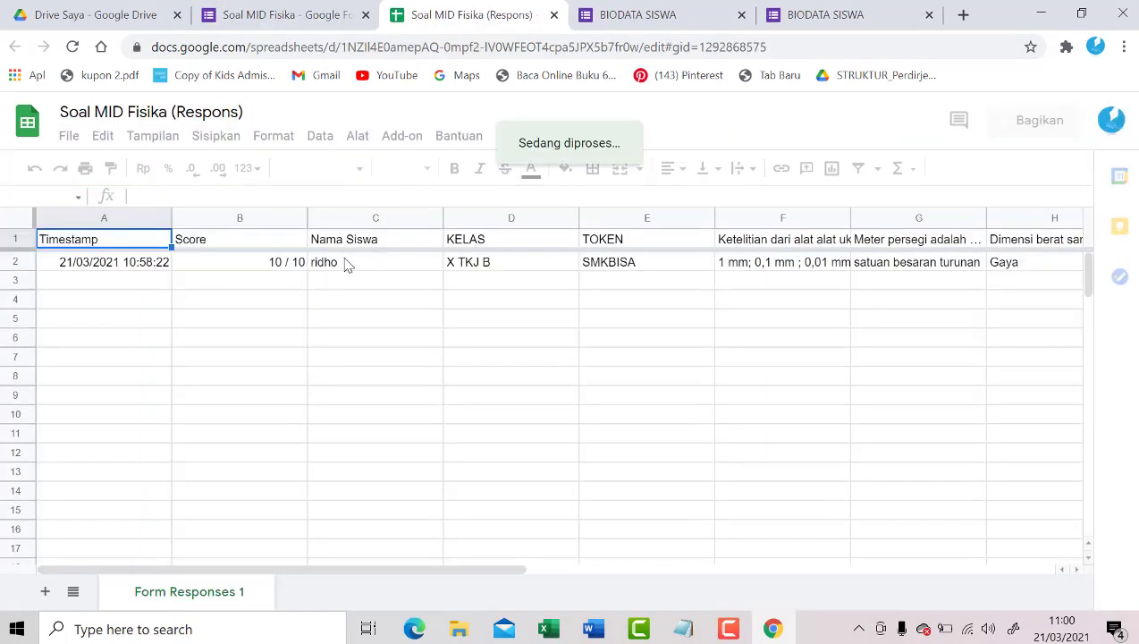
Highlight the response row's name, class and 10 / 10 score cells in the sheet.
{"action": "left_click", "coordinate": [348, 263]}
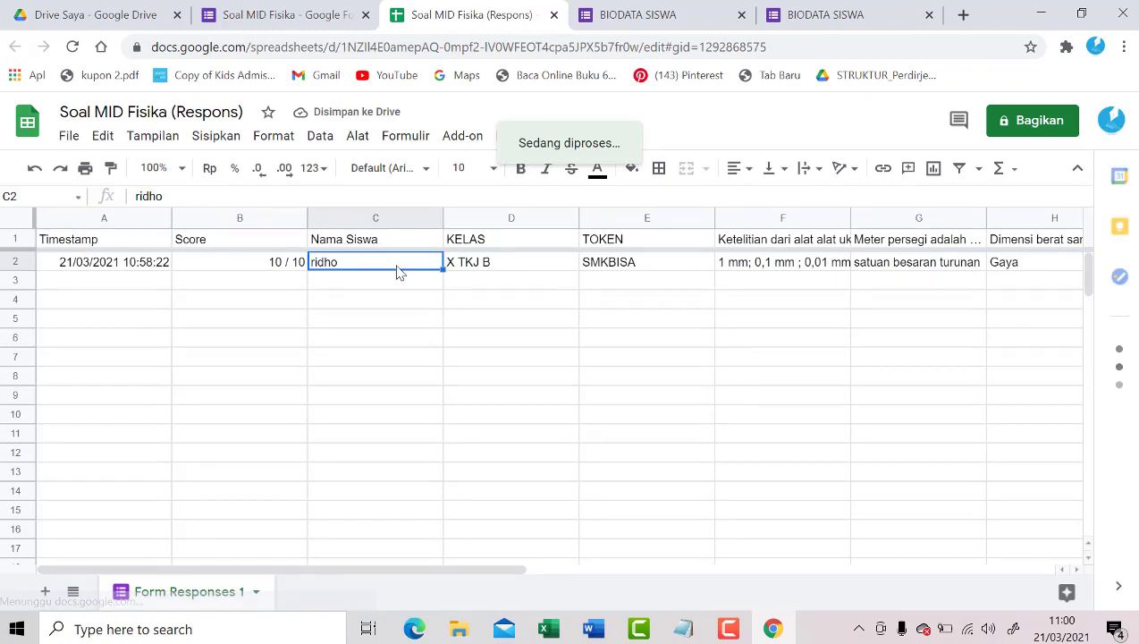
{"action": "left_click", "coordinate": [496, 264]}
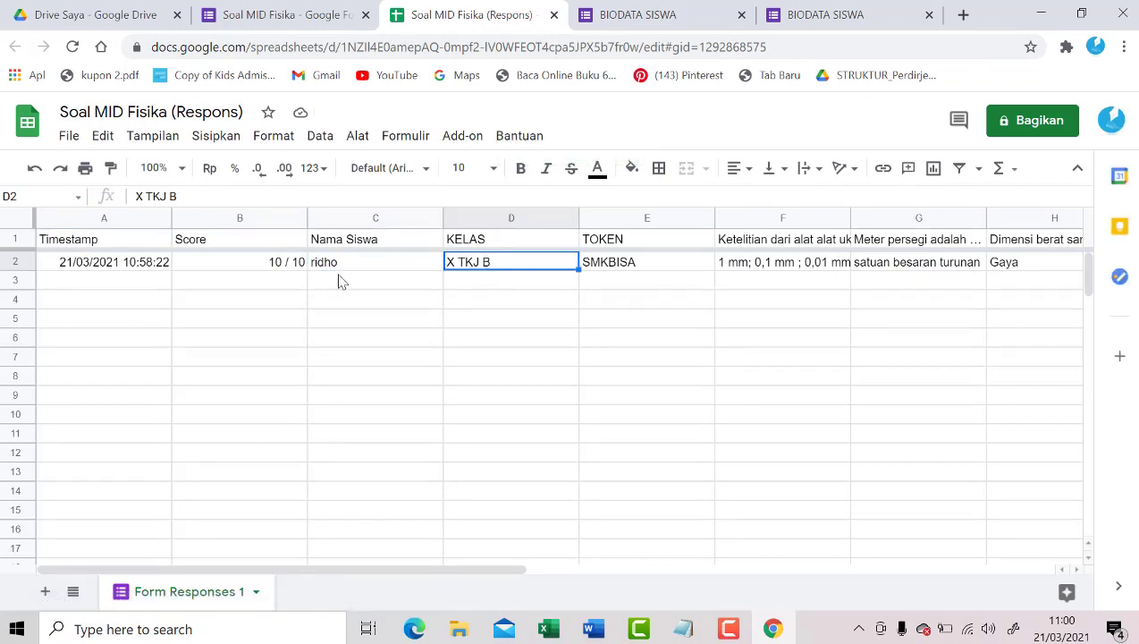
{"action": "left_click", "coordinate": [284, 266]}
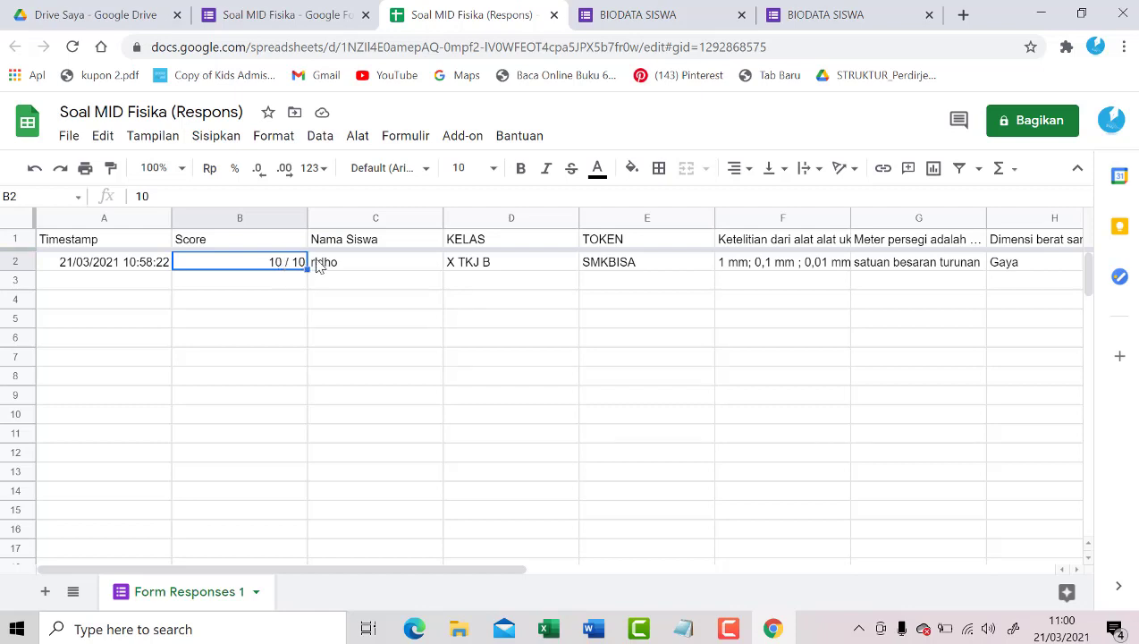
{"action": "left_click", "coordinate": [387, 265]}
{"action": "left_click", "coordinate": [286, 270]}
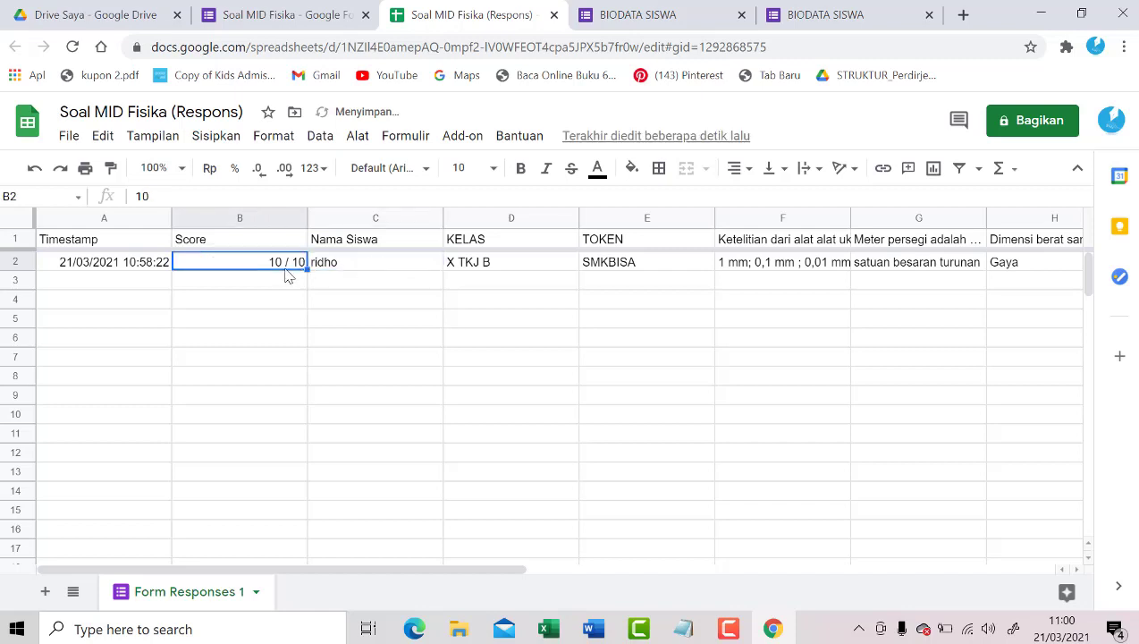
{"action": "left_click", "coordinate": [342, 267]}
{"action": "left_click", "coordinate": [297, 266]}
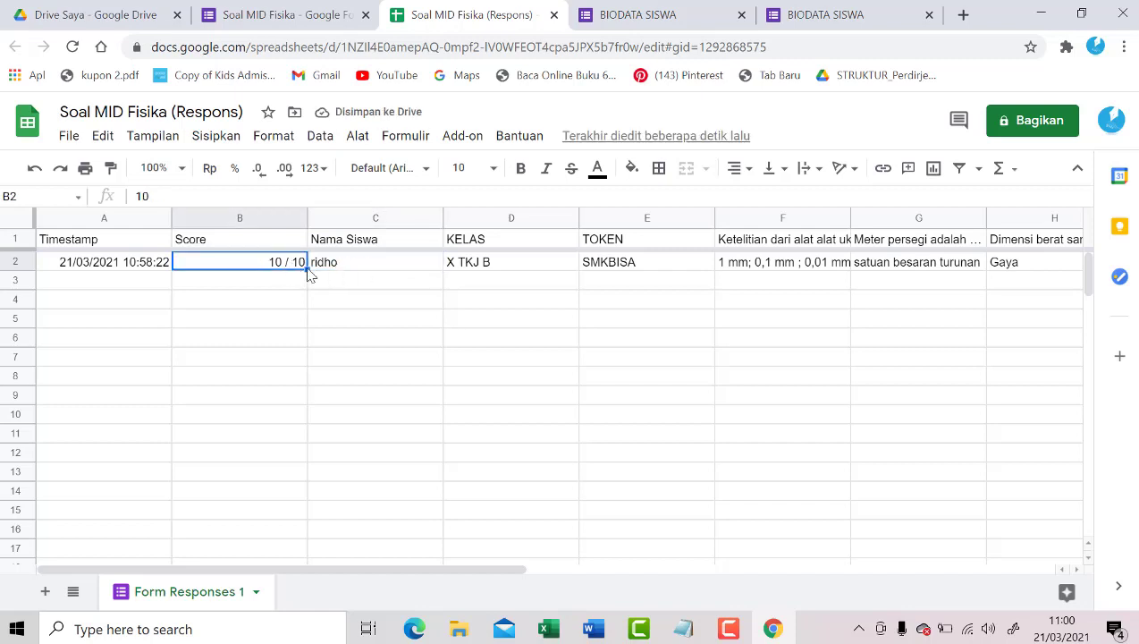
{"action": "left_click", "coordinate": [334, 270]}
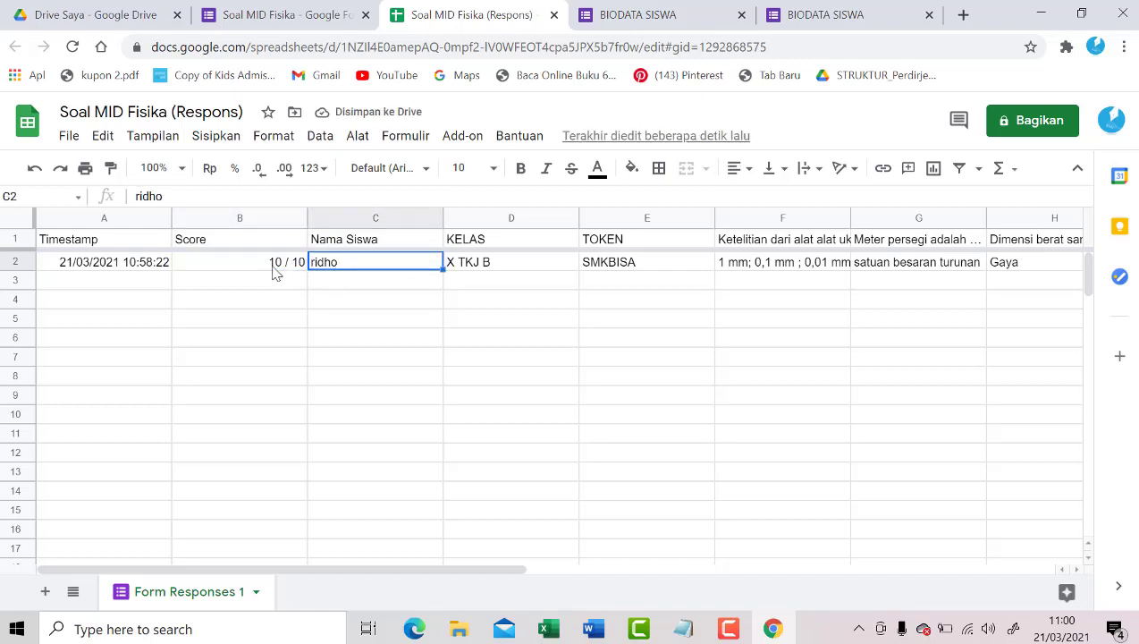
{"action": "left_click", "coordinate": [276, 269]}
{"action": "left_click", "coordinate": [338, 265]}
{"action": "left_click", "coordinate": [281, 265]}
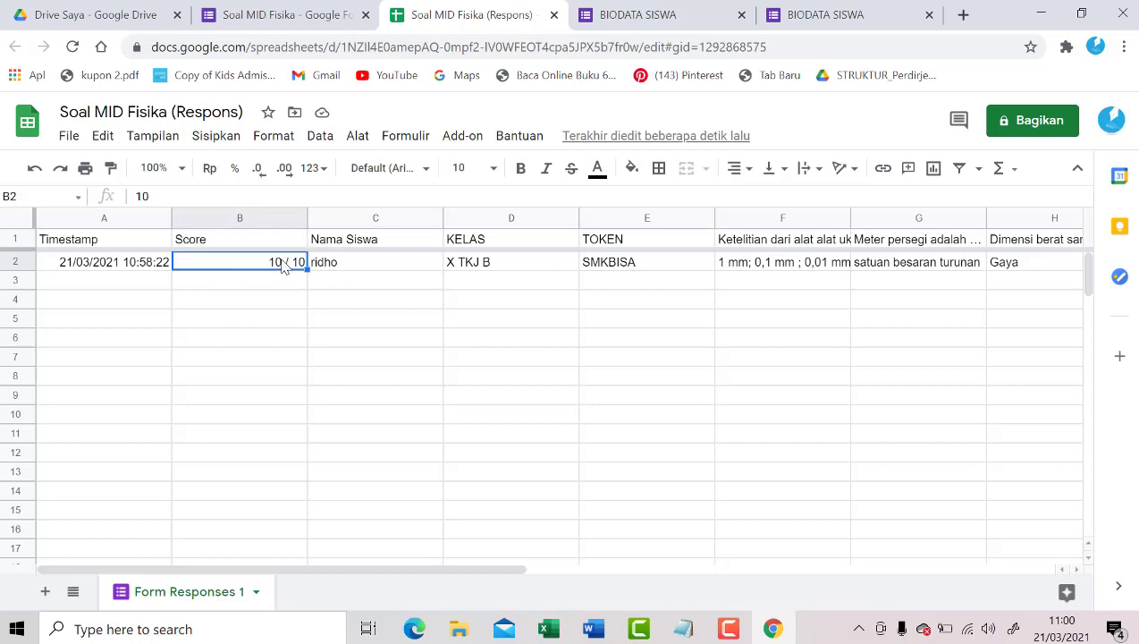
Close both BIODATA SISWA score tabs, keeping the Forms and Sheets tabs open.
{"action": "left_click", "coordinate": [295, 18]}
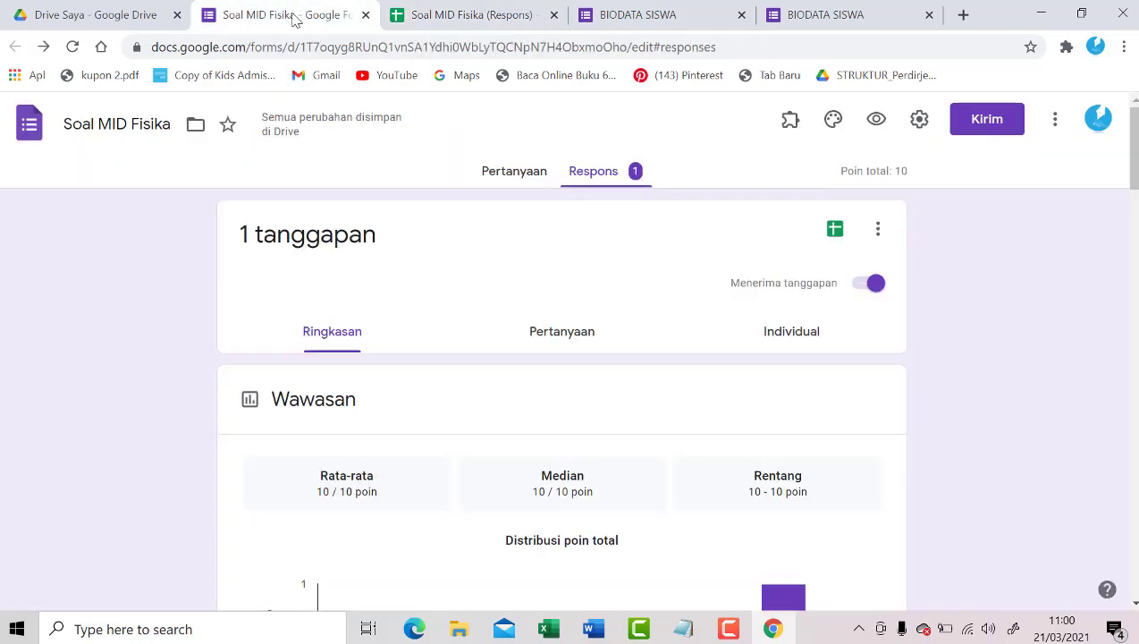
{"action": "left_click", "coordinate": [794, 20]}
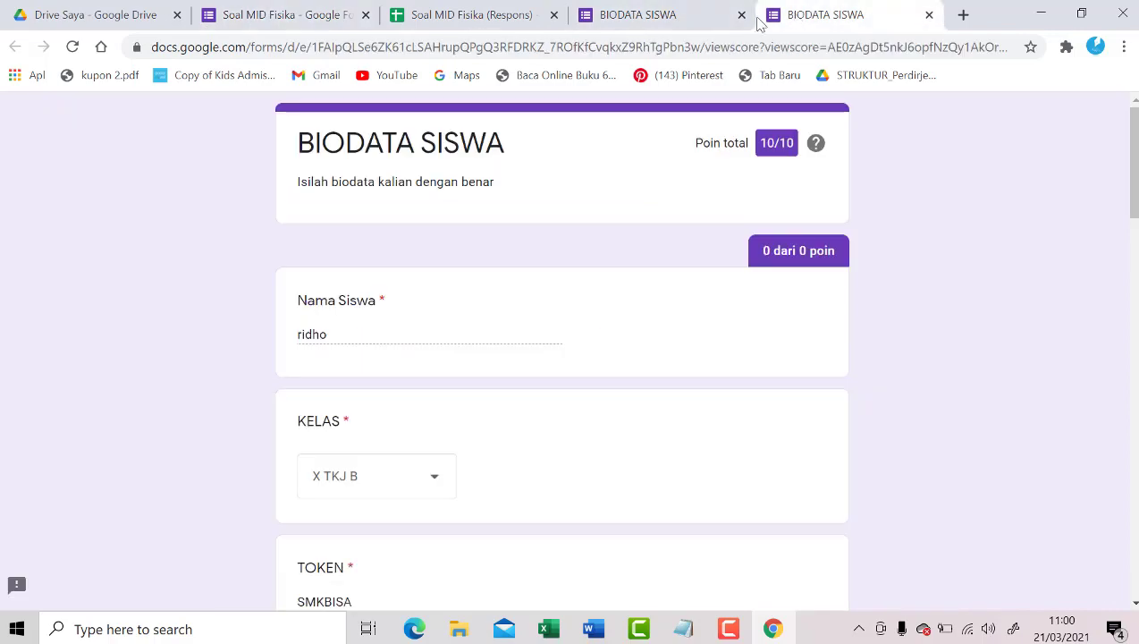
{"action": "left_click", "coordinate": [662, 18]}
{"action": "left_click", "coordinate": [742, 16]}
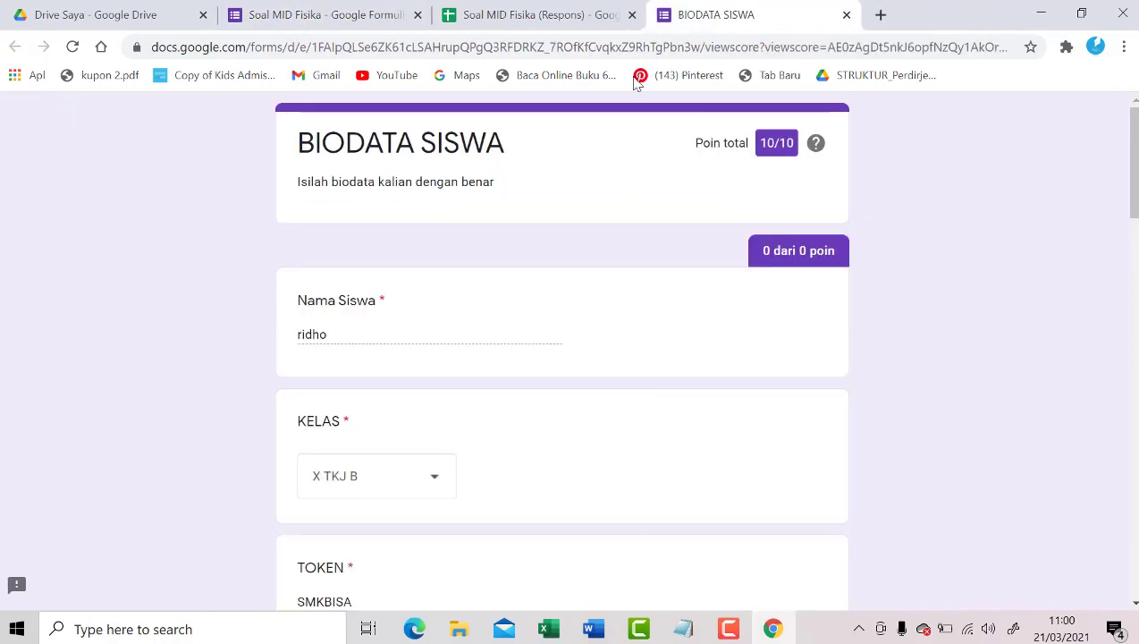
{"action": "left_click", "coordinate": [846, 15]}
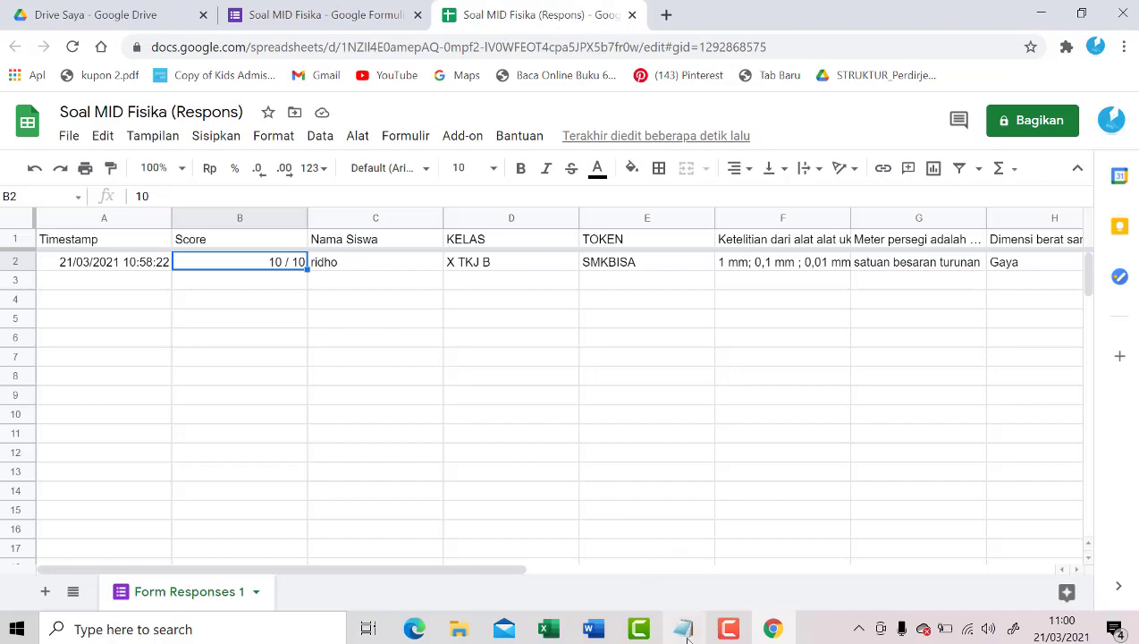
Check the next lesson step in the Notepad notes, then return to Chrome.
{"action": "left_click", "coordinate": [683, 629]}
{"action": "left_click", "coordinate": [616, 428]}
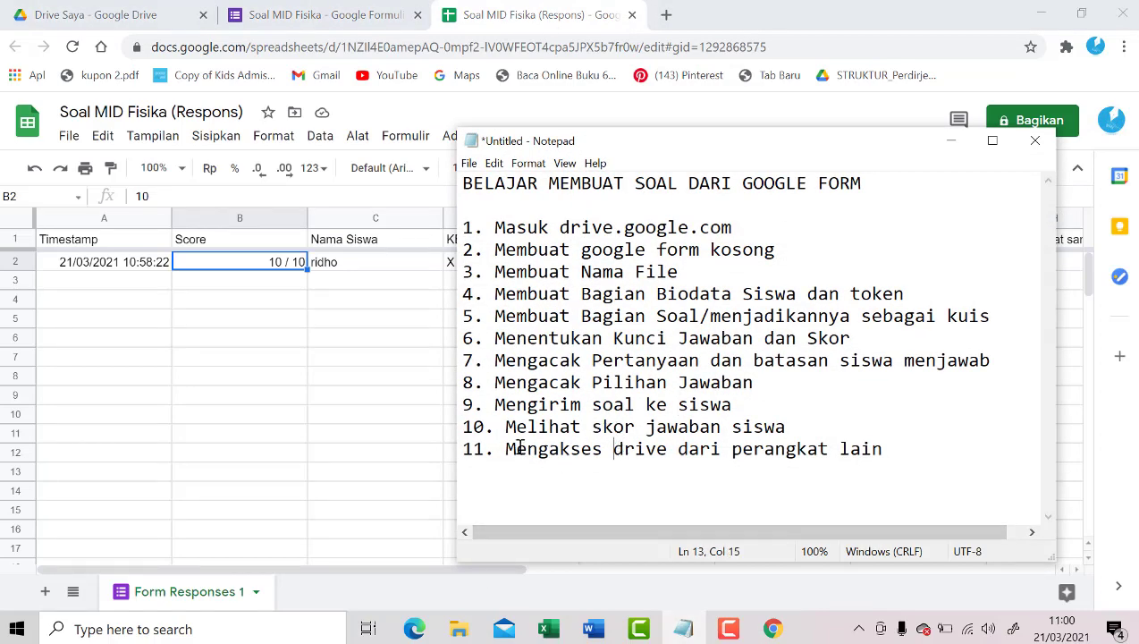
{"action": "left_click", "coordinate": [325, 418]}
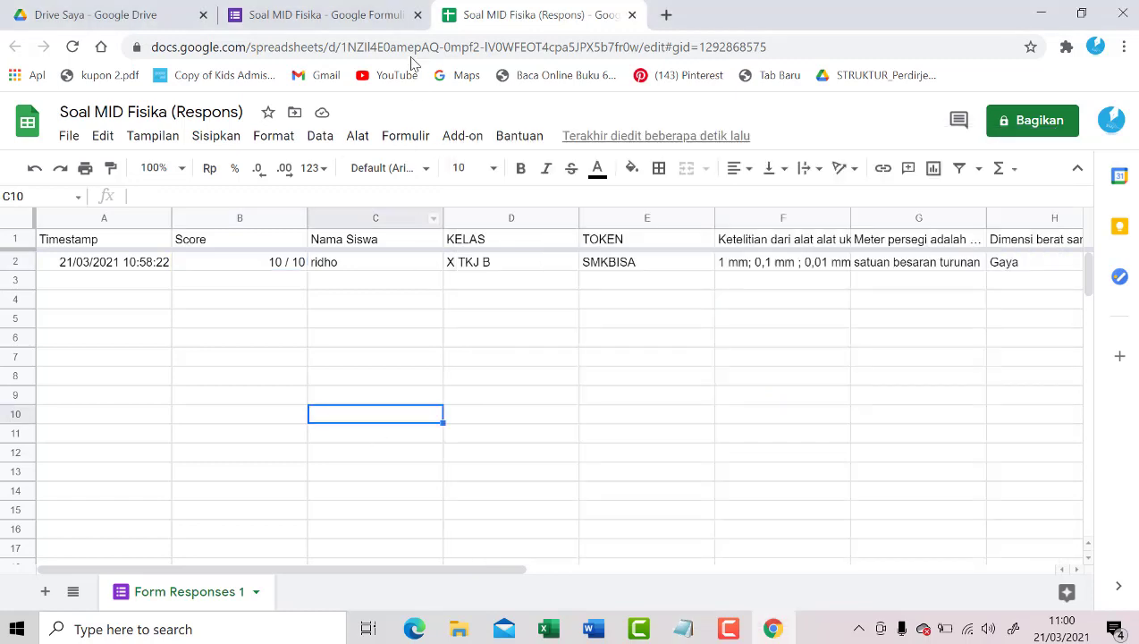
Review the form's questions and responses summary, then close the Soal MID Fisika (Respons) sheet tab.
{"action": "left_click", "coordinate": [352, 11]}
{"action": "left_click", "coordinate": [487, 10]}
{"action": "left_click", "coordinate": [343, 23]}
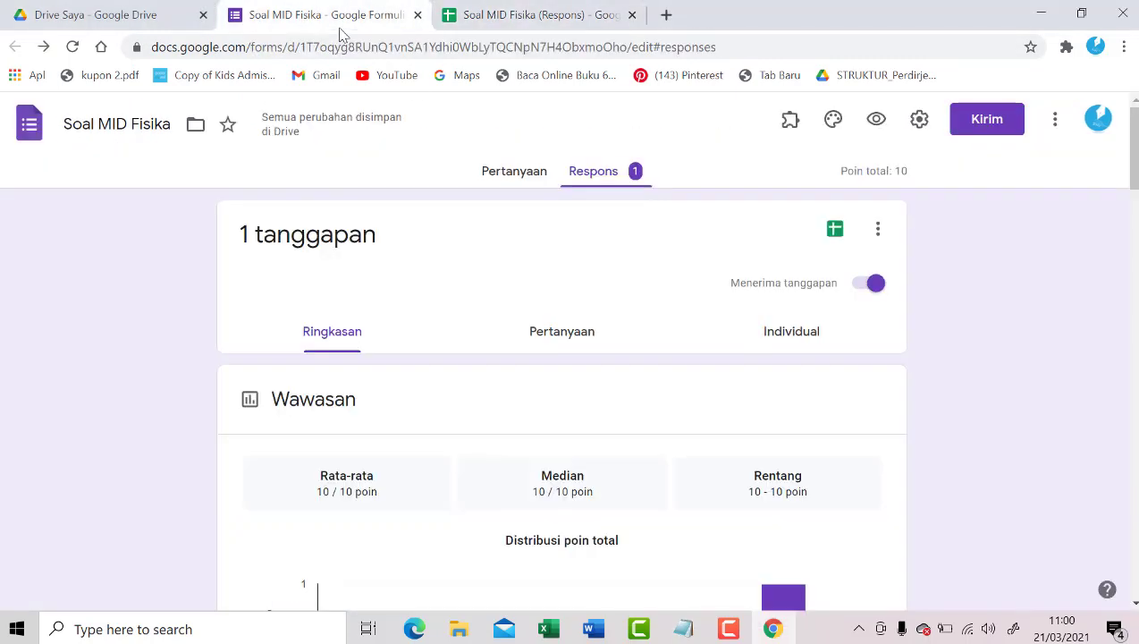
{"action": "left_click", "coordinate": [519, 169]}
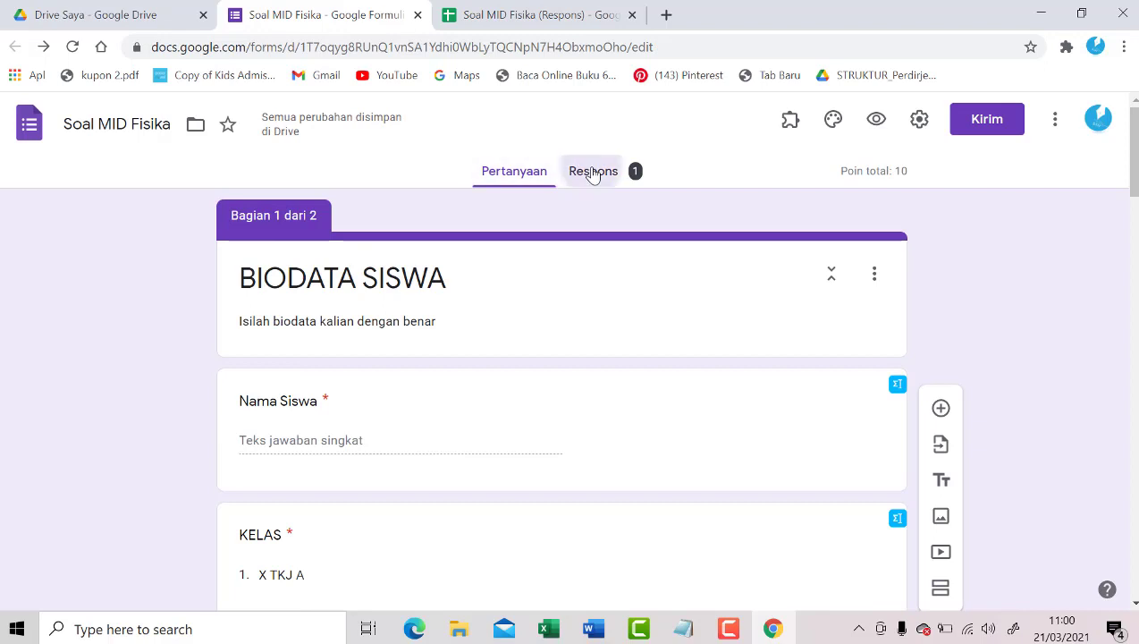
{"action": "left_click", "coordinate": [593, 172]}
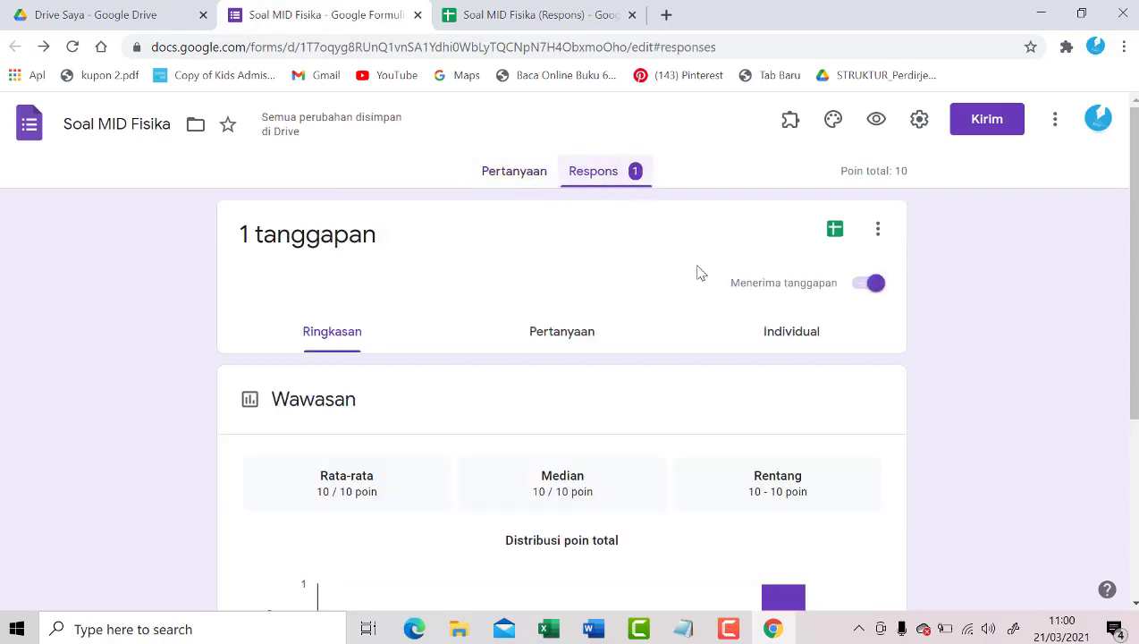
{"action": "left_click", "coordinate": [537, 16]}
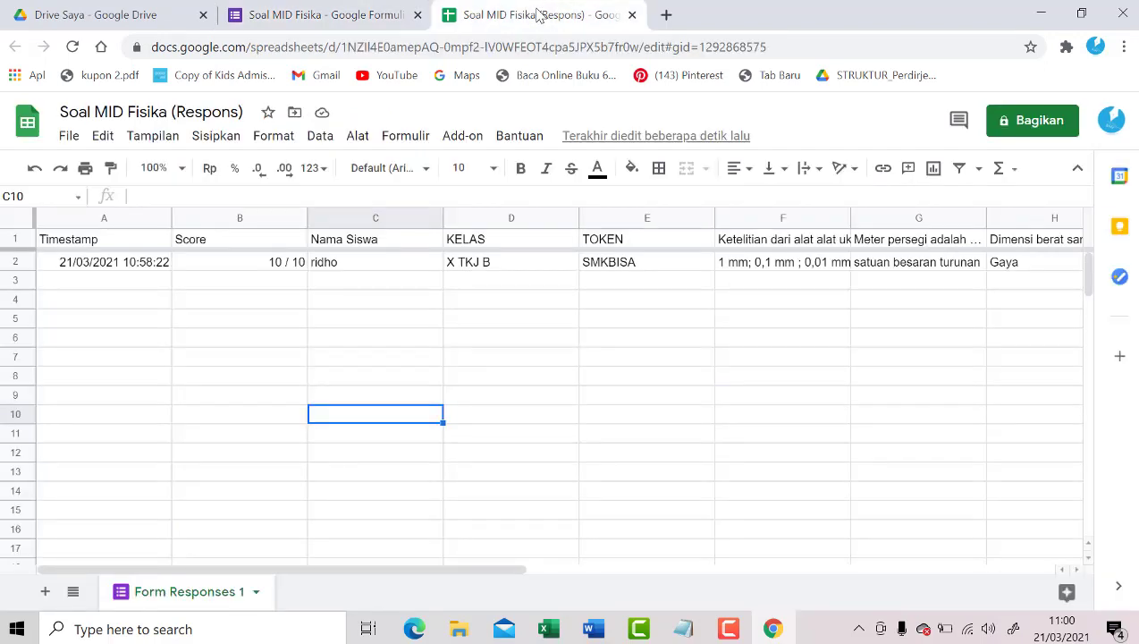
{"action": "left_click", "coordinate": [632, 16]}
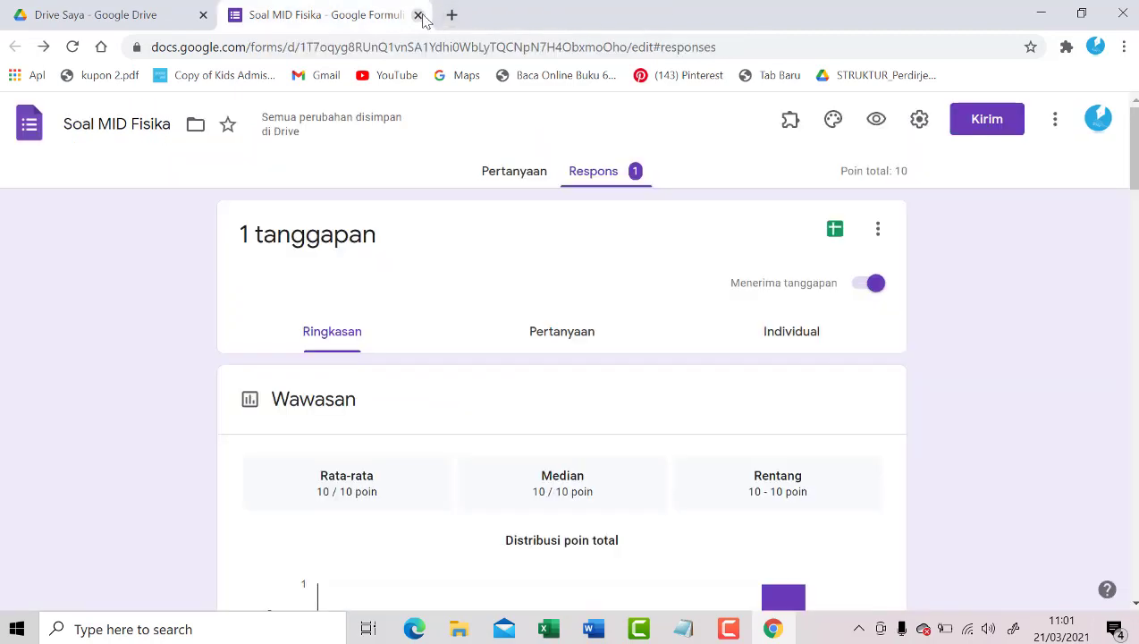
Close the form and reload My Drive so both Soal MID Fisika files appear.
{"action": "left_click", "coordinate": [418, 15]}
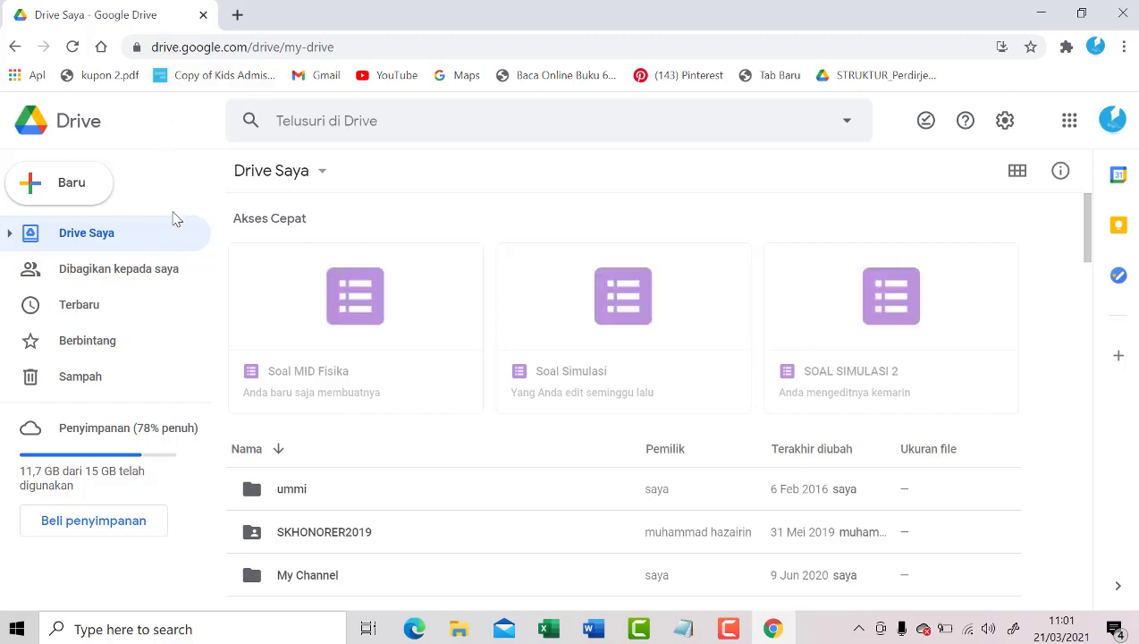
{"action": "left_click", "coordinate": [72, 48]}
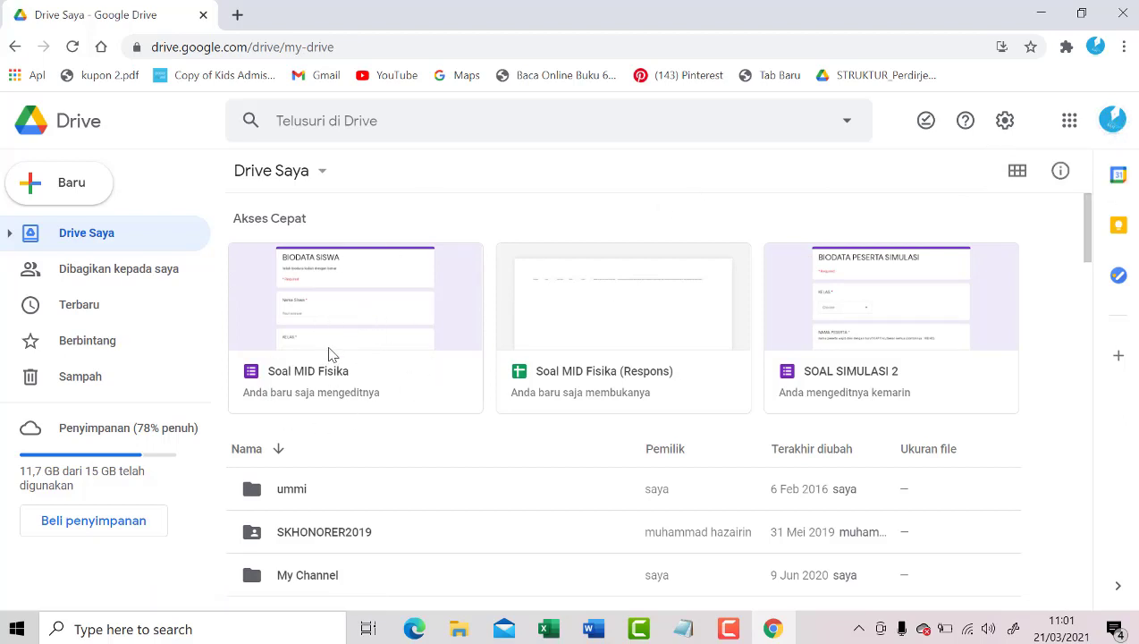
{"action": "left_click", "coordinate": [351, 377]}
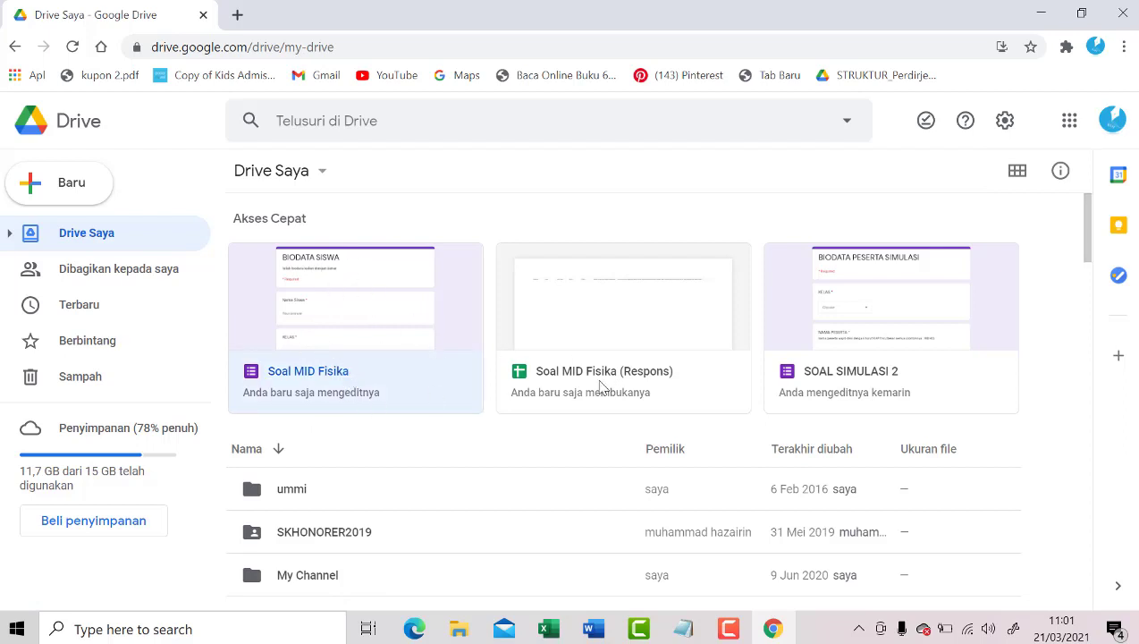
{"action": "left_click", "coordinate": [601, 384]}
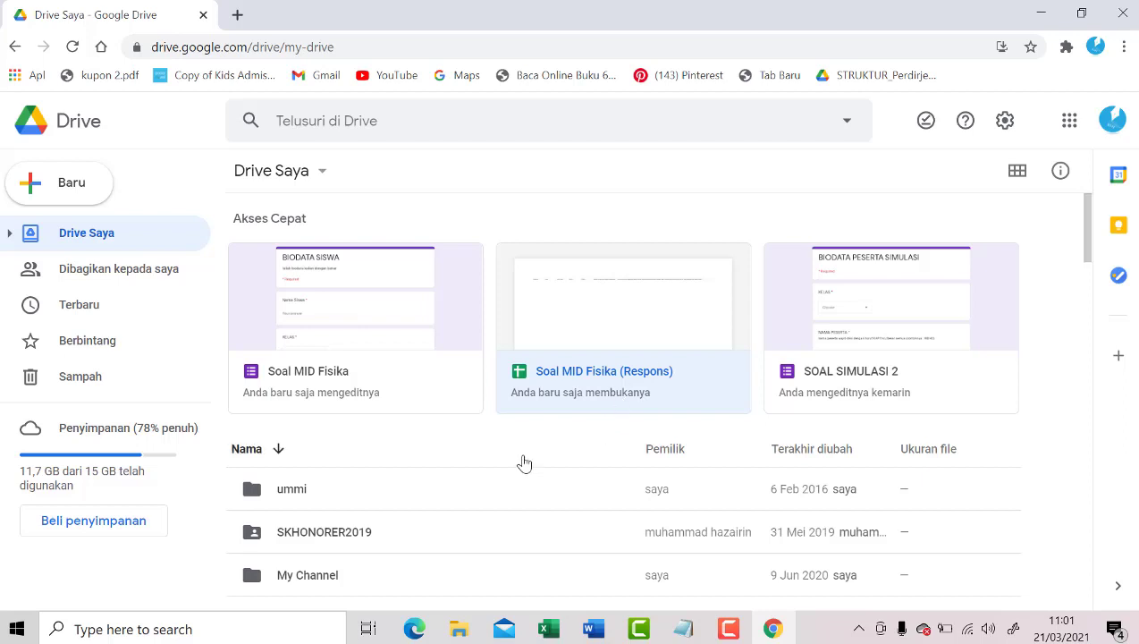
Point out the Soal MID Fisika form and its Respons spreadsheet under Akses Cepat.
{"action": "left_click", "coordinate": [434, 388]}
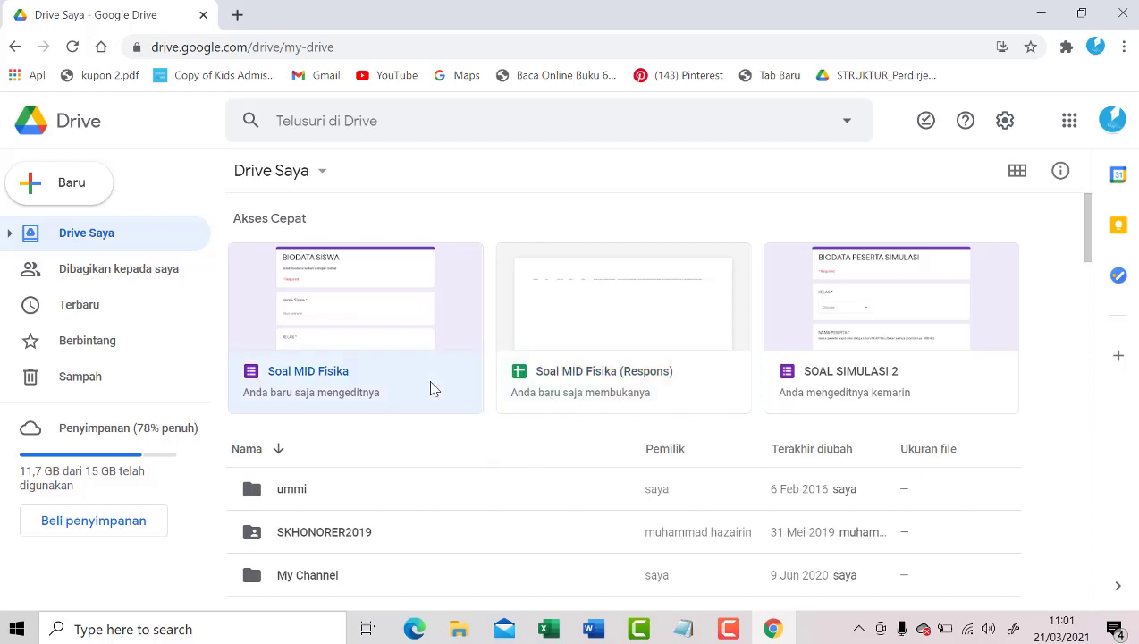
{"action": "left_click", "coordinate": [563, 380]}
{"action": "left_click", "coordinate": [414, 390]}
{"action": "left_click", "coordinate": [566, 372]}
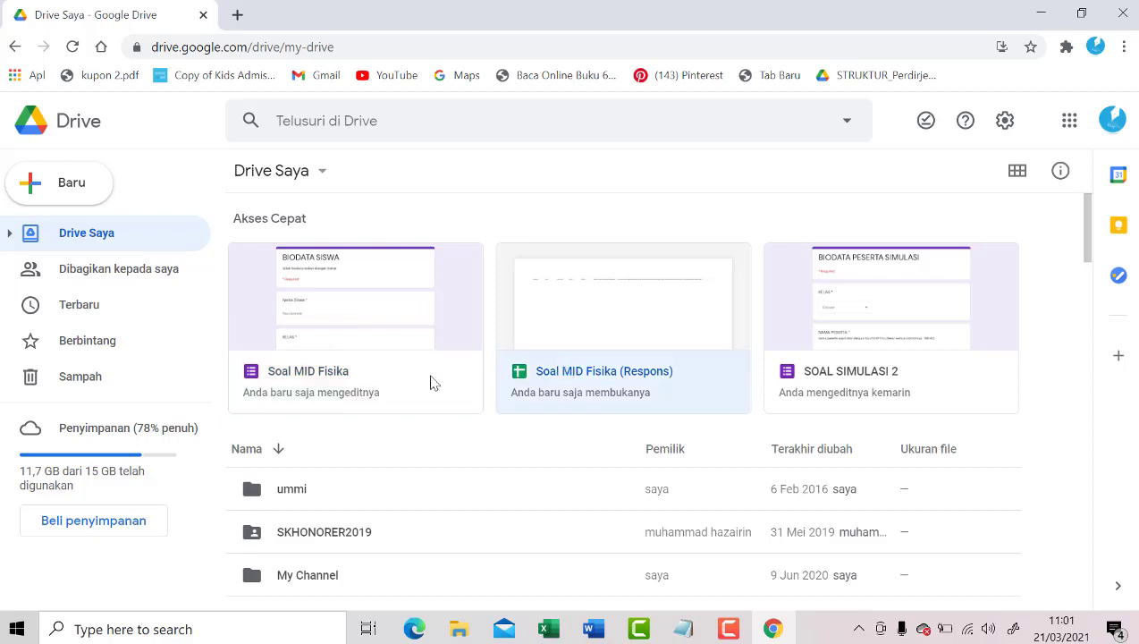
{"action": "left_click", "coordinate": [433, 383]}
{"action": "left_click", "coordinate": [553, 373]}
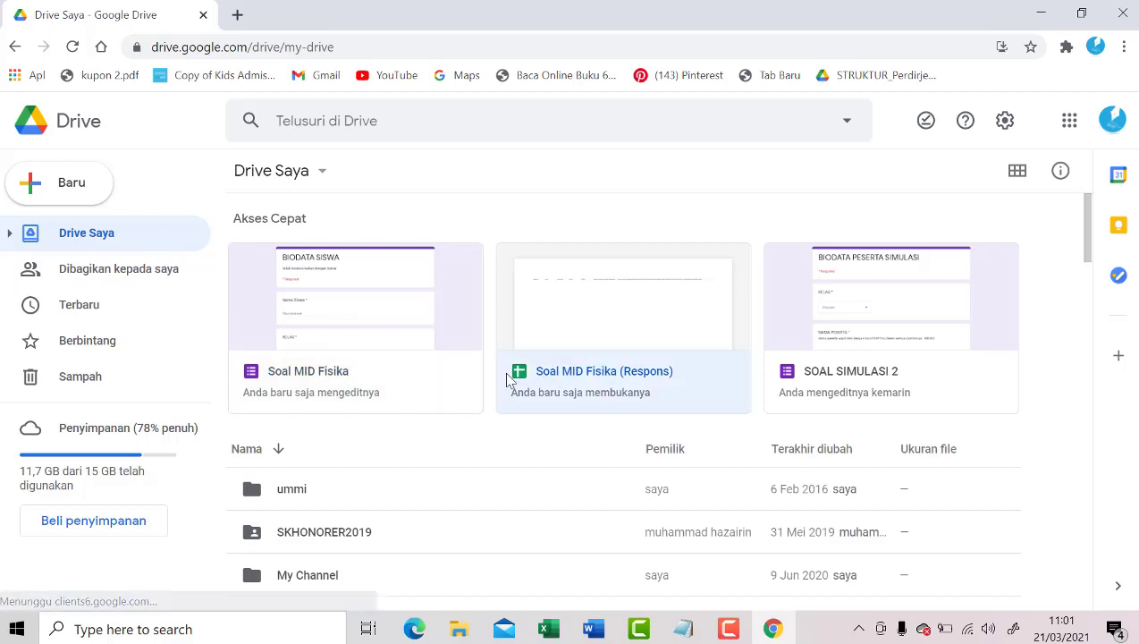
{"action": "left_click", "coordinate": [434, 382]}
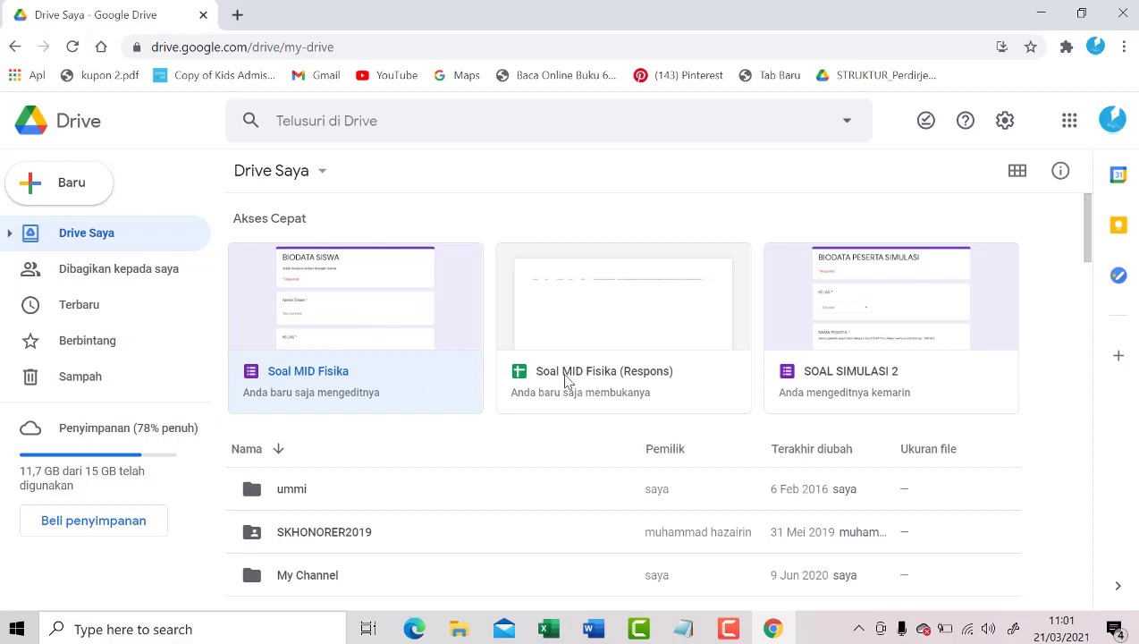
{"action": "left_click", "coordinate": [571, 377]}
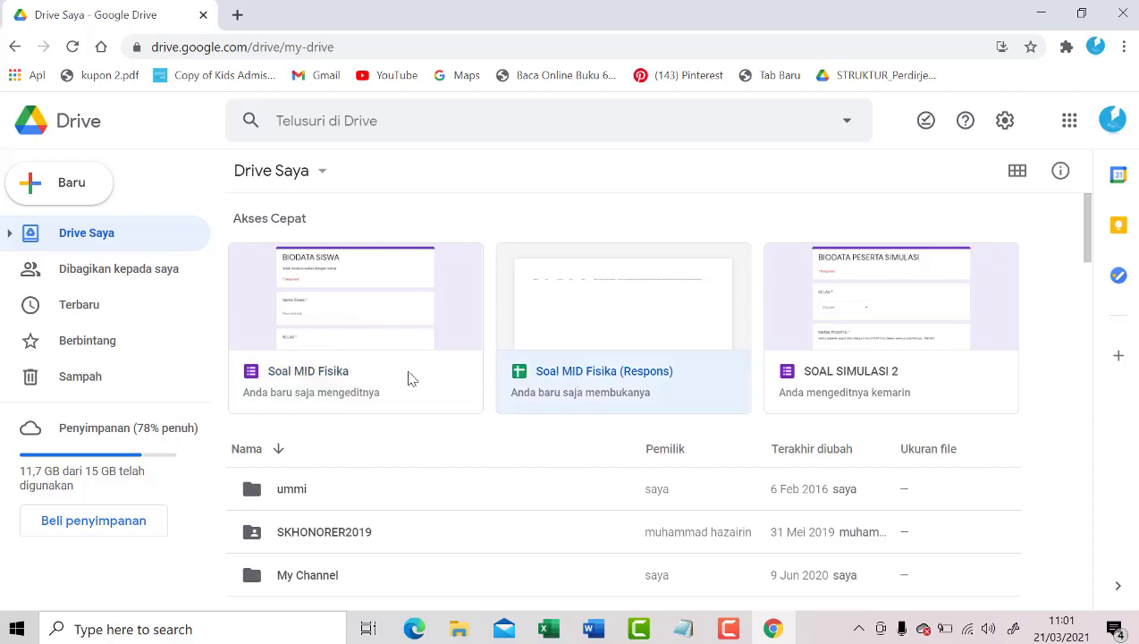
{"action": "left_click", "coordinate": [411, 379]}
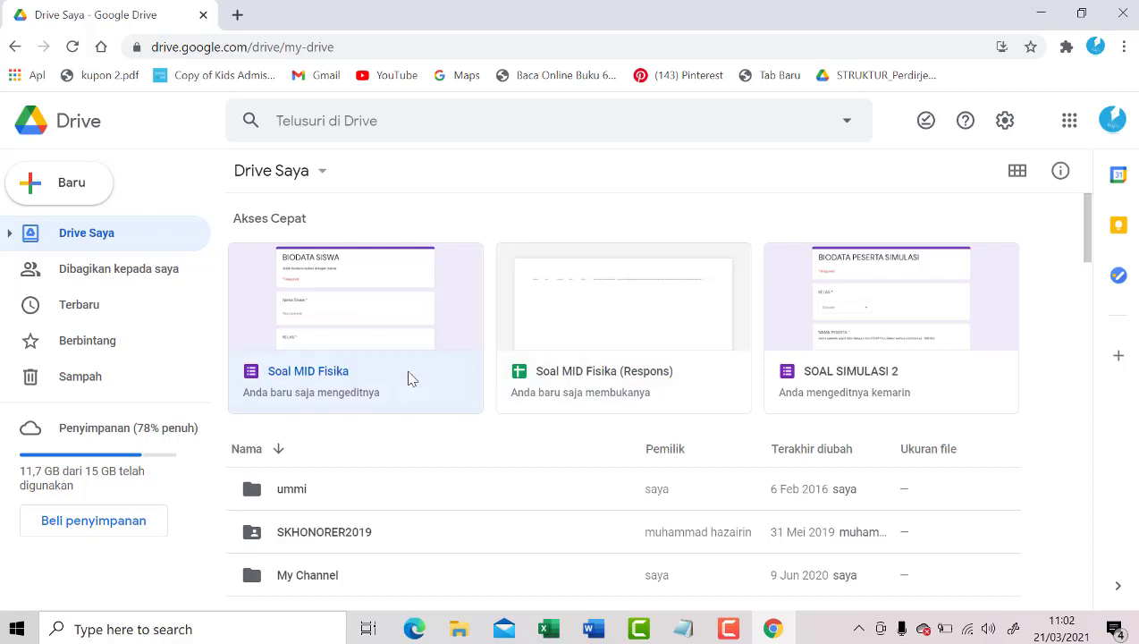
{"action": "left_click", "coordinate": [516, 362]}
{"action": "left_click", "coordinate": [428, 368]}
{"action": "left_click", "coordinate": [603, 377]}
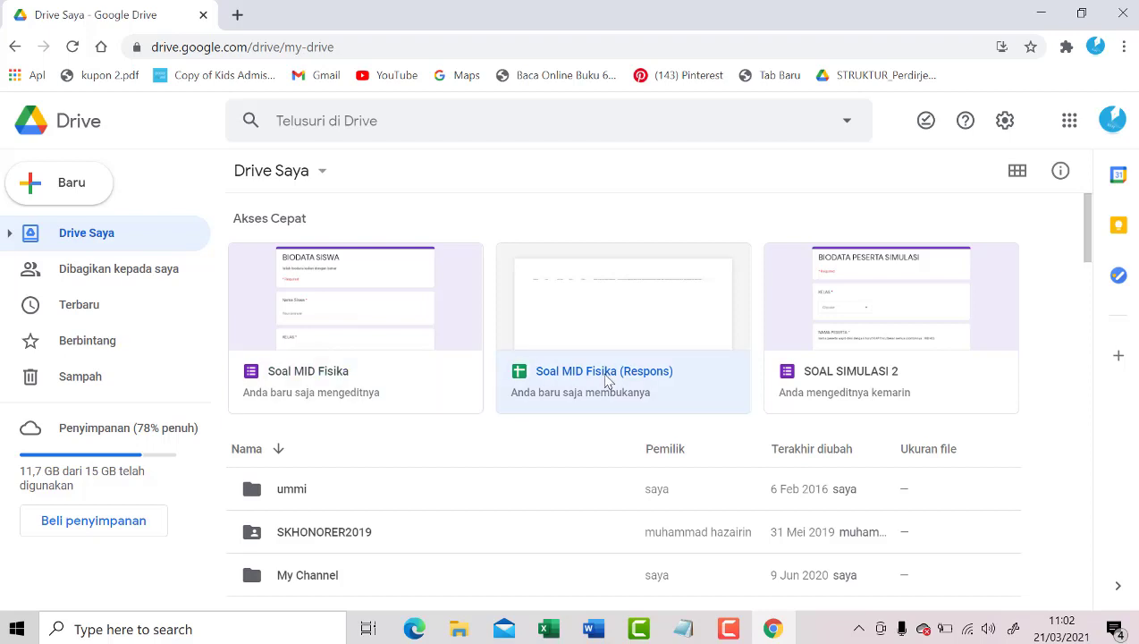
{"action": "left_click", "coordinate": [465, 385]}
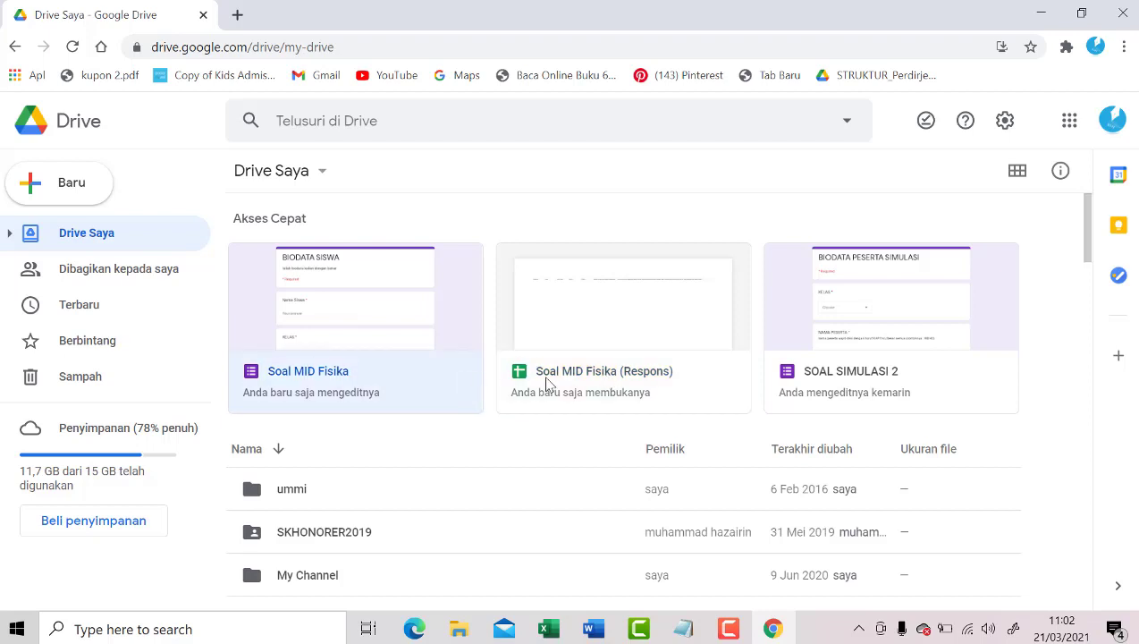